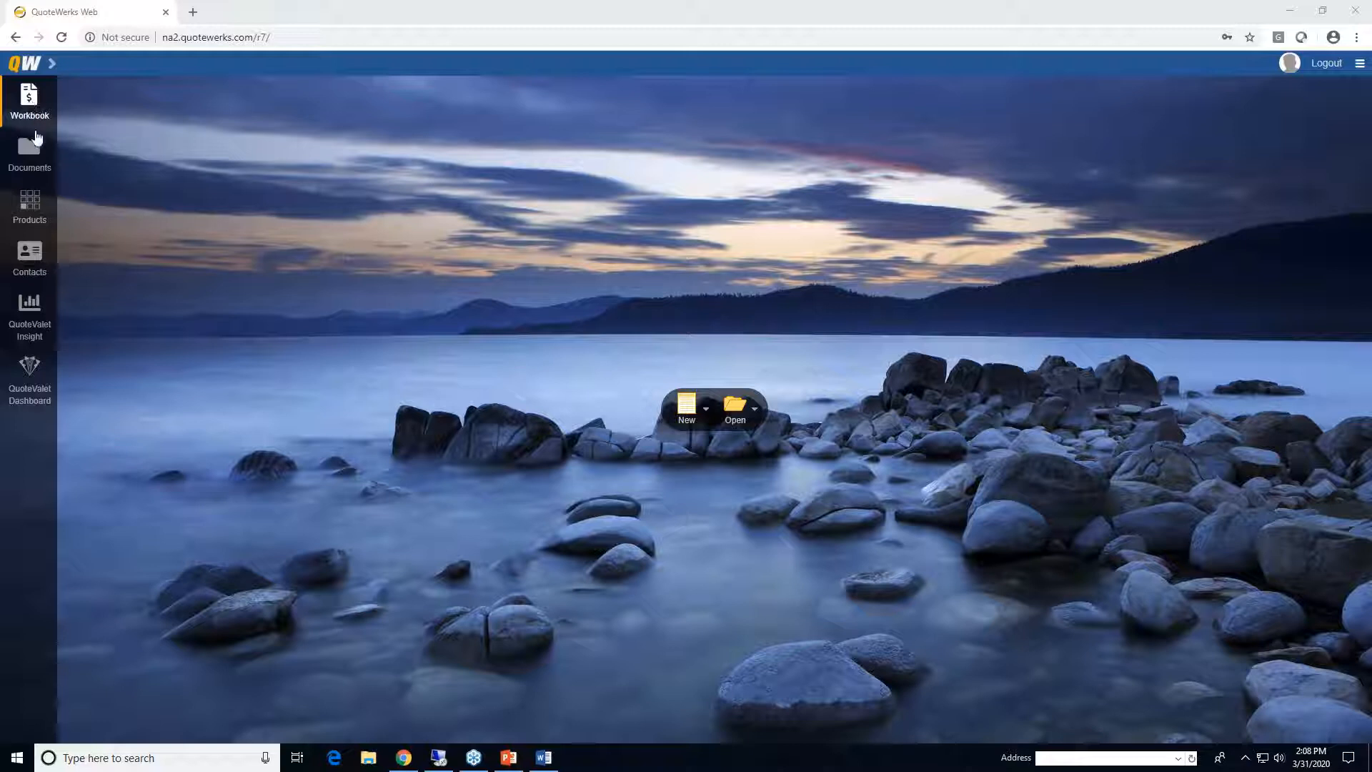
# - Go to the Documents page from the sidebar to search all quotes, orders and invoices
pyautogui.click(29, 152)
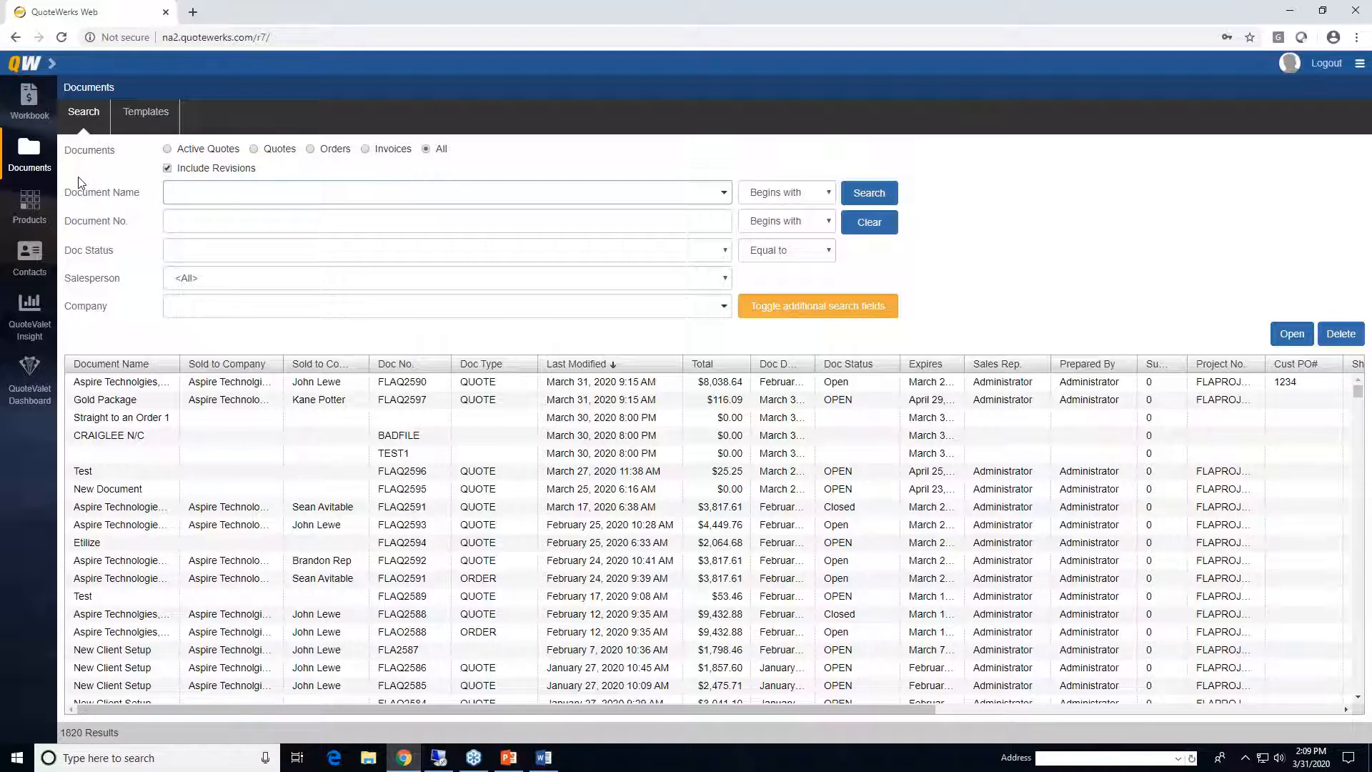
# - Browse the Products databases and QuoteValet Dashboard inbox, then return to the Workbook
pyautogui.click(30, 210)
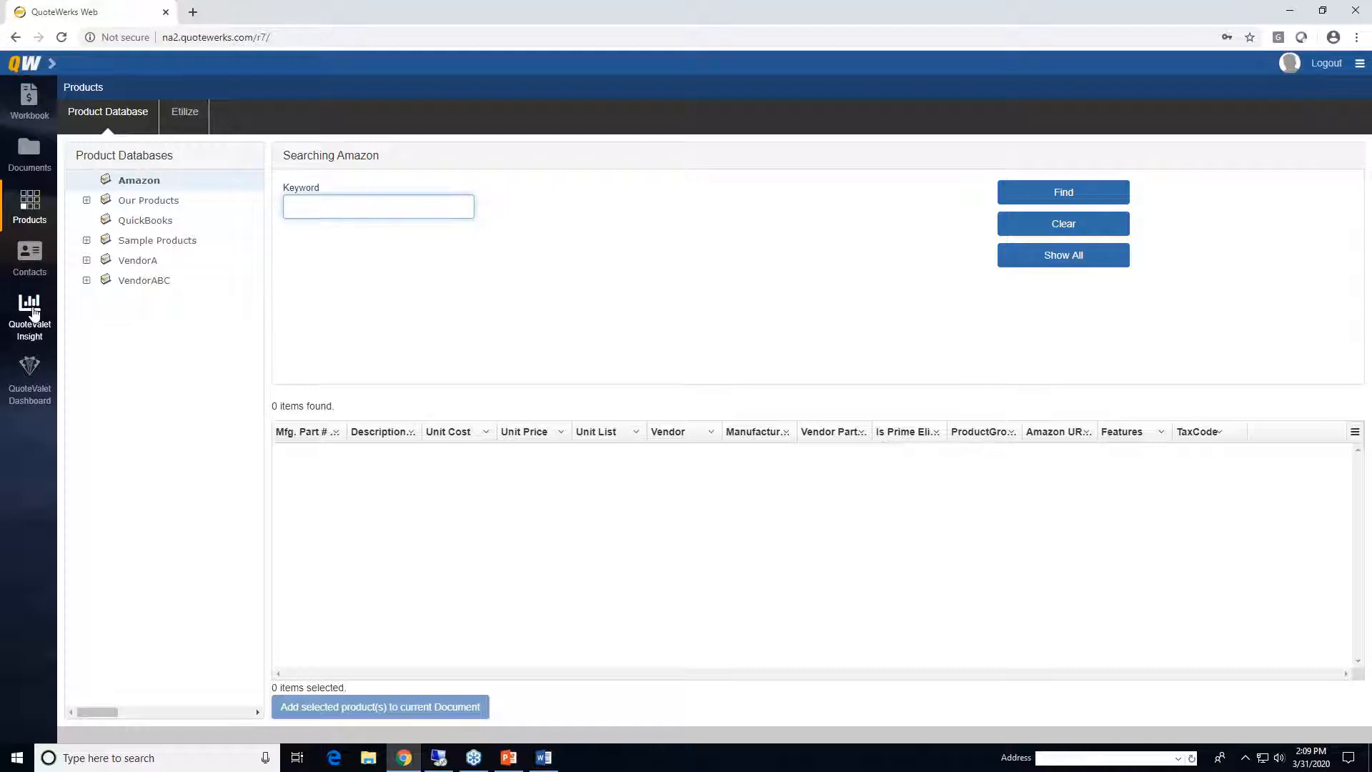
pyautogui.click(30, 369)
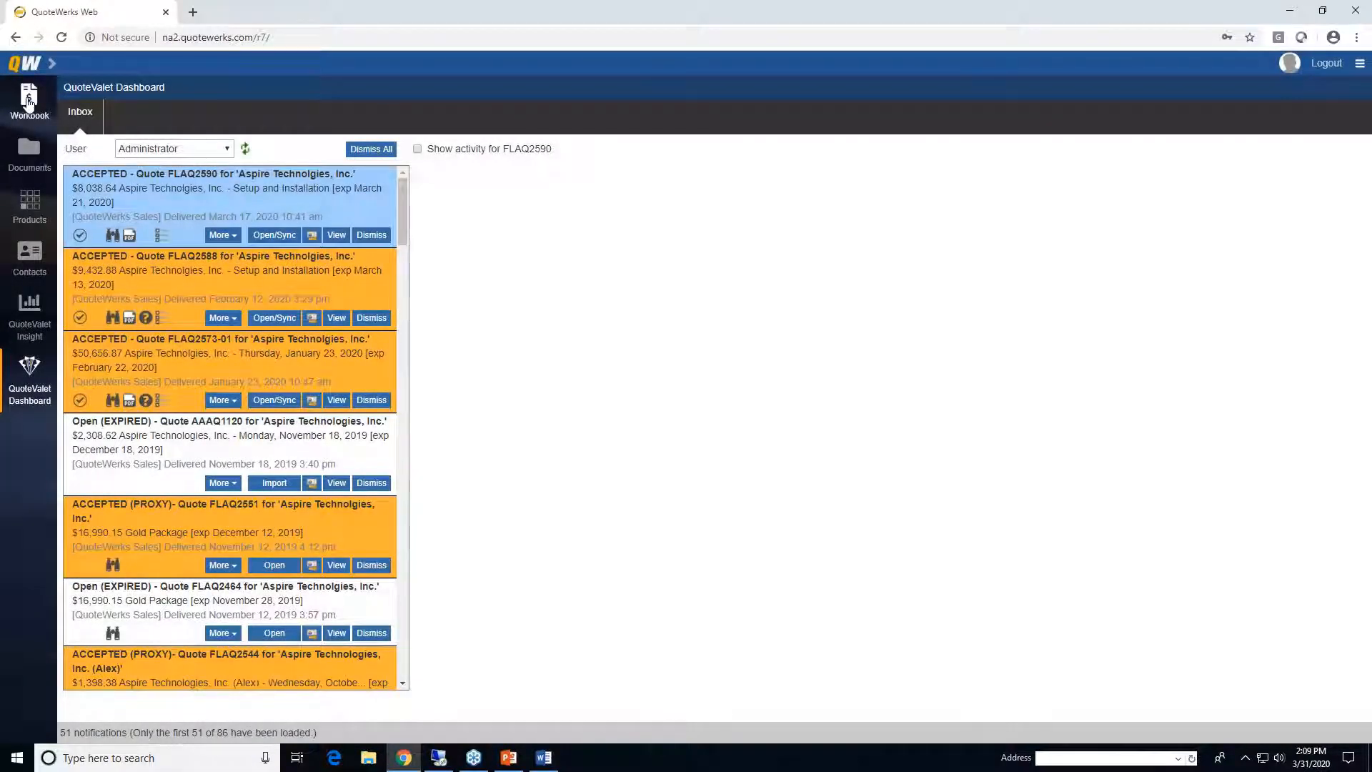
pyautogui.click(29, 101)
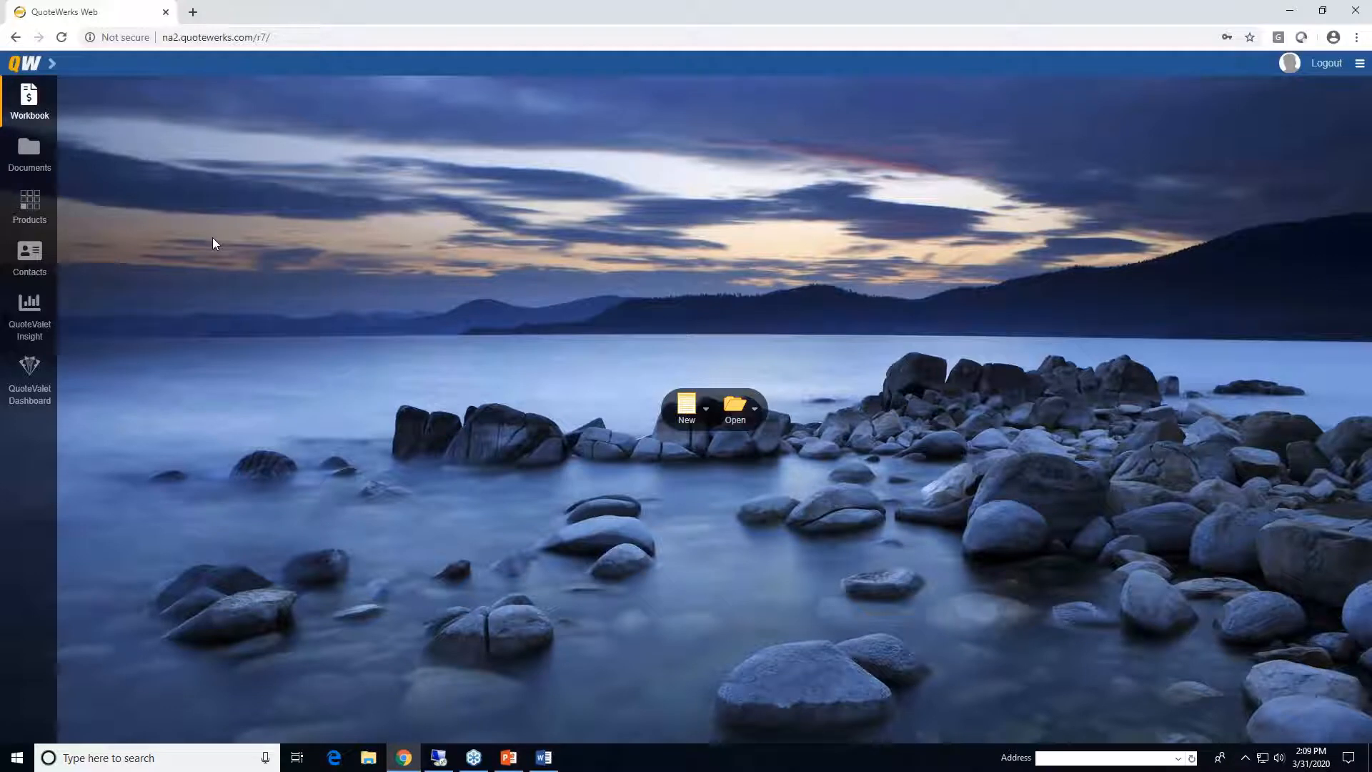
# - Look through the recent documents list and document search, then show the new document options
pyautogui.click(705, 410)
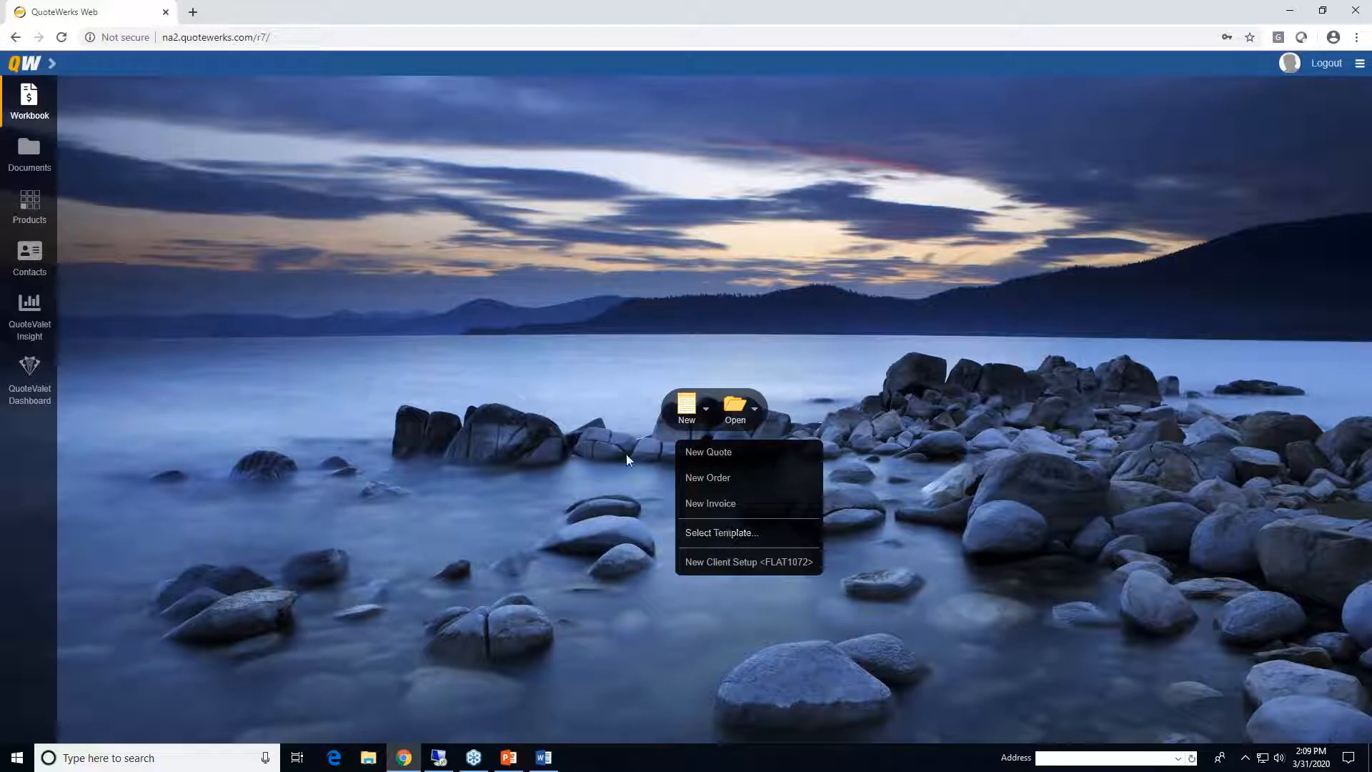
pyautogui.click(756, 410)
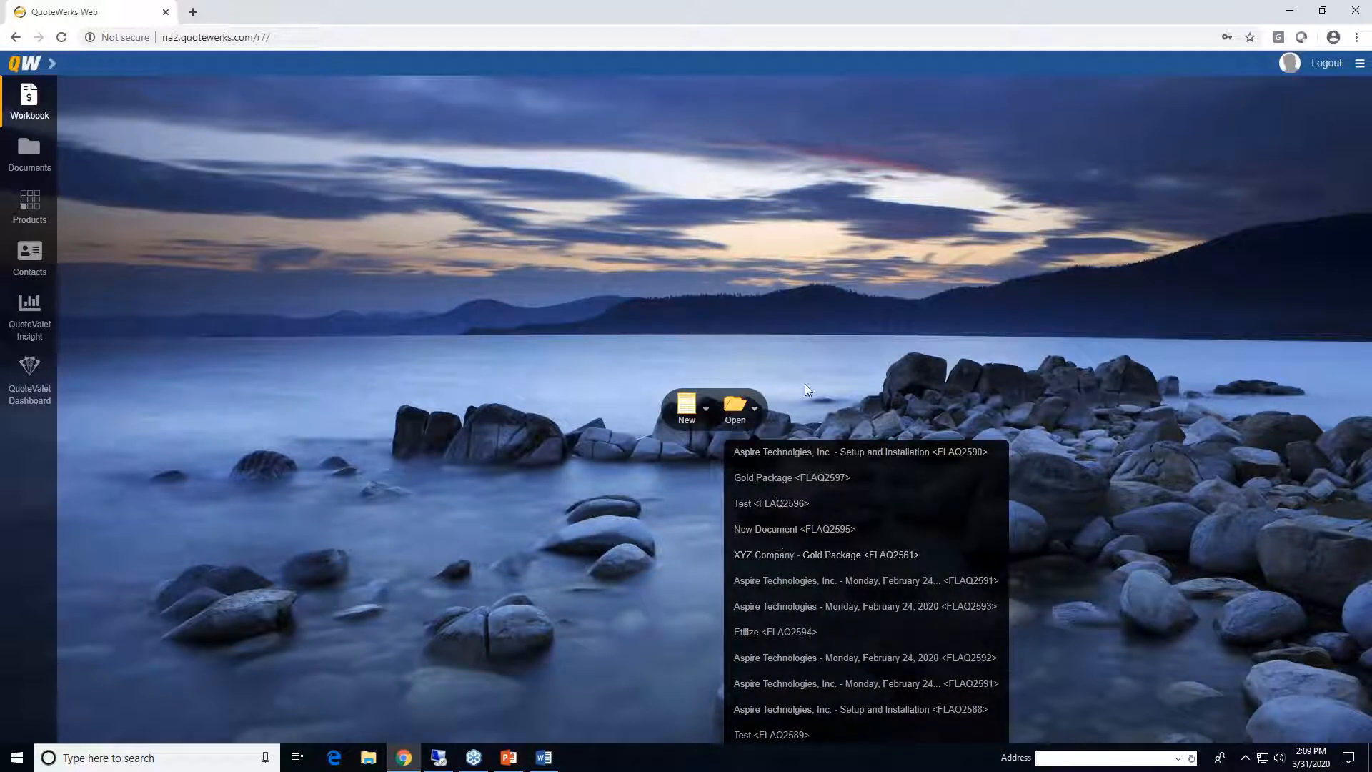
pyautogui.click(841, 347)
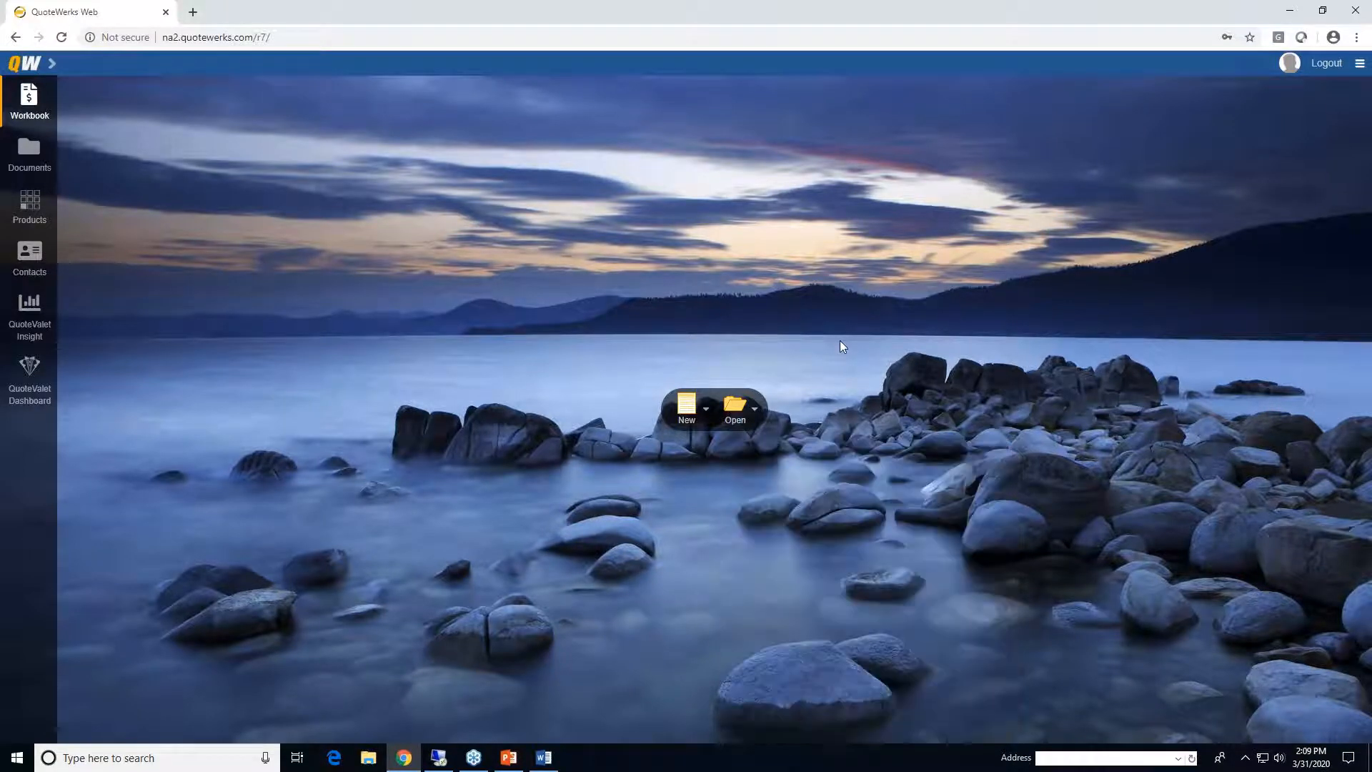
pyautogui.click(735, 407)
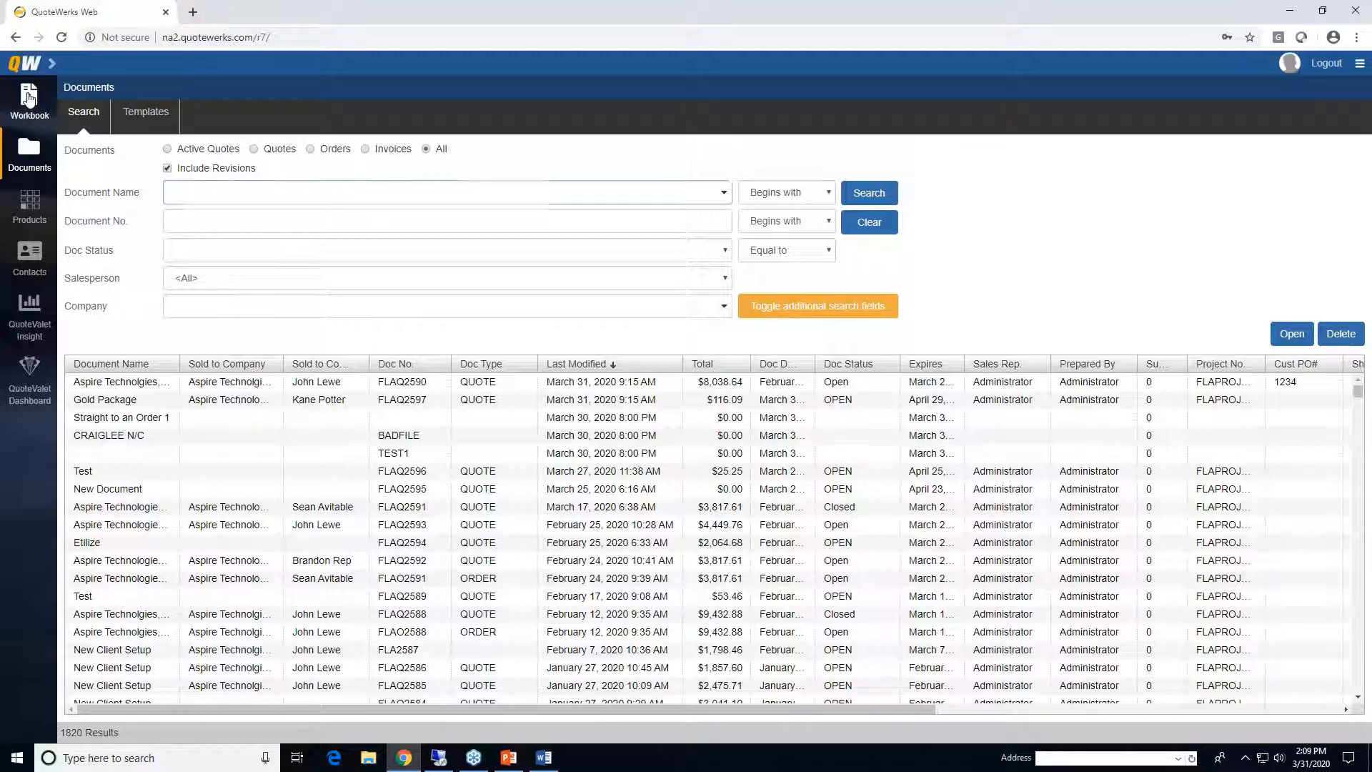
pyautogui.click(29, 98)
pyautogui.click(705, 411)
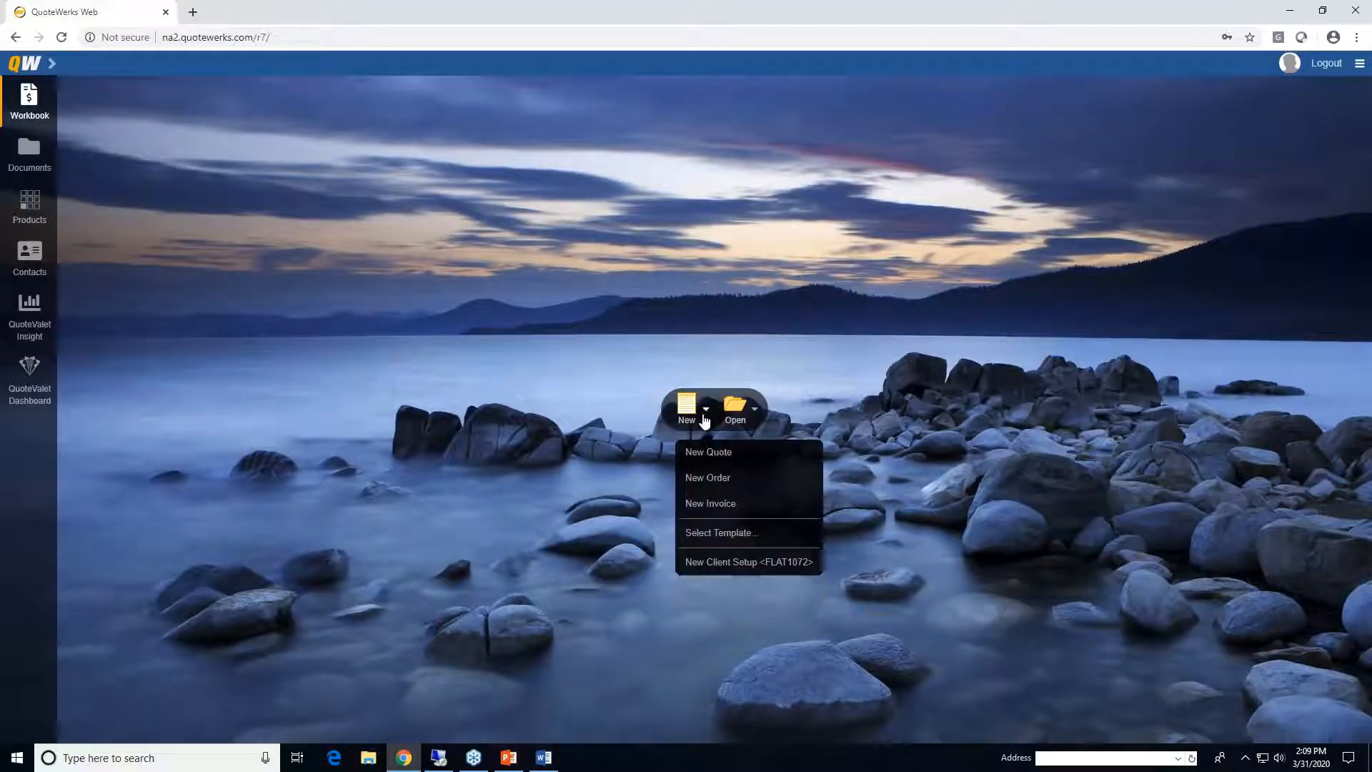
# - Create a new quote named 'Web Webinar Document'
pyautogui.click(748, 459)
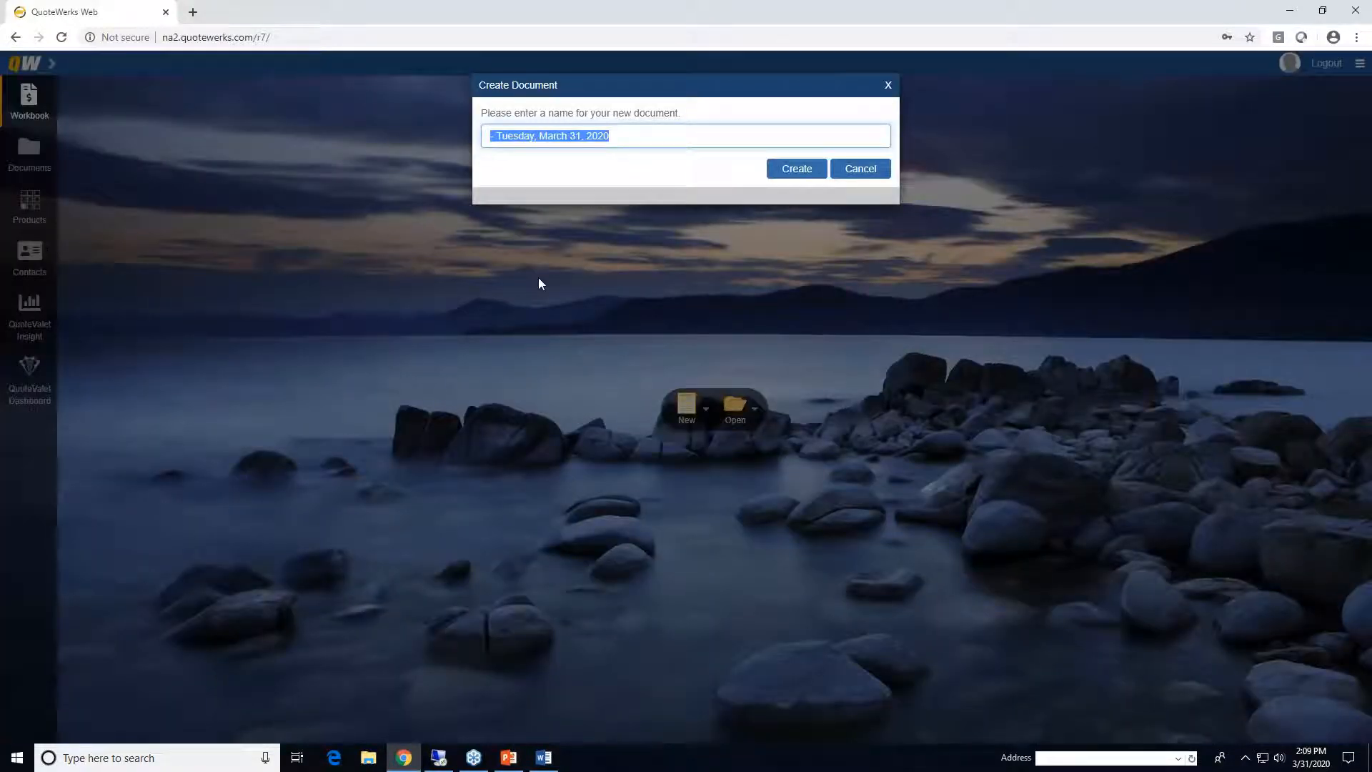
pyautogui.write('Web Webinar Do')
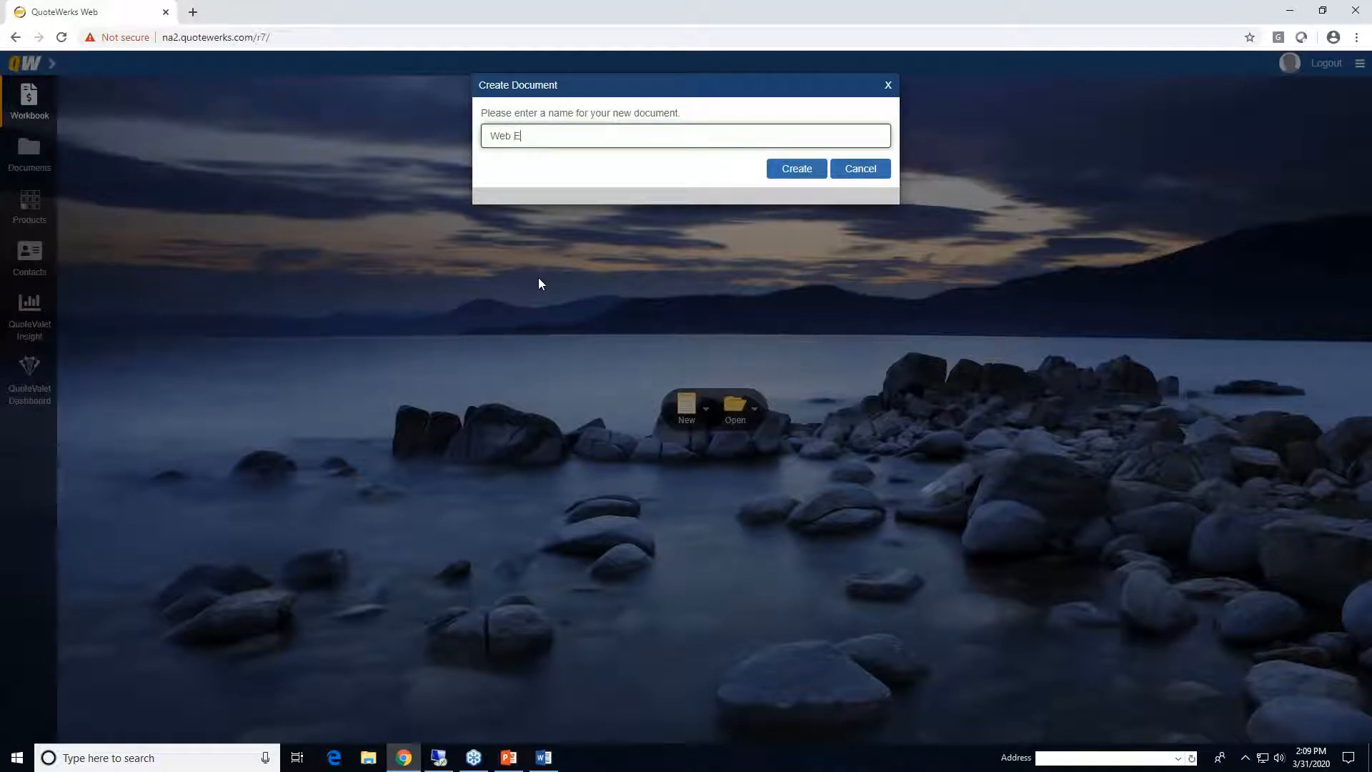
pyautogui.write('cument')
pyautogui.click(811, 174)
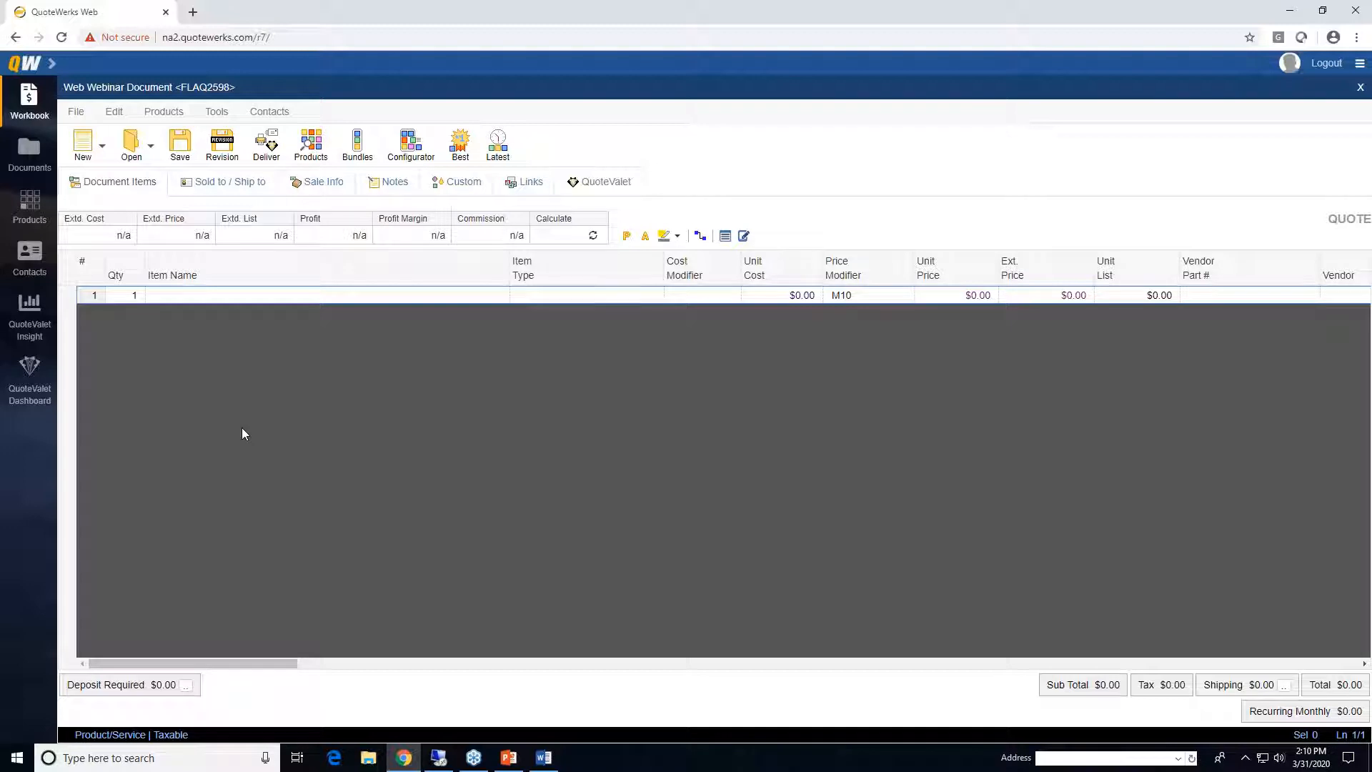
# - Search contacts for company 'aspire' and apply the first Aspire Technologies contact to all addresses
pyautogui.click(212, 187)
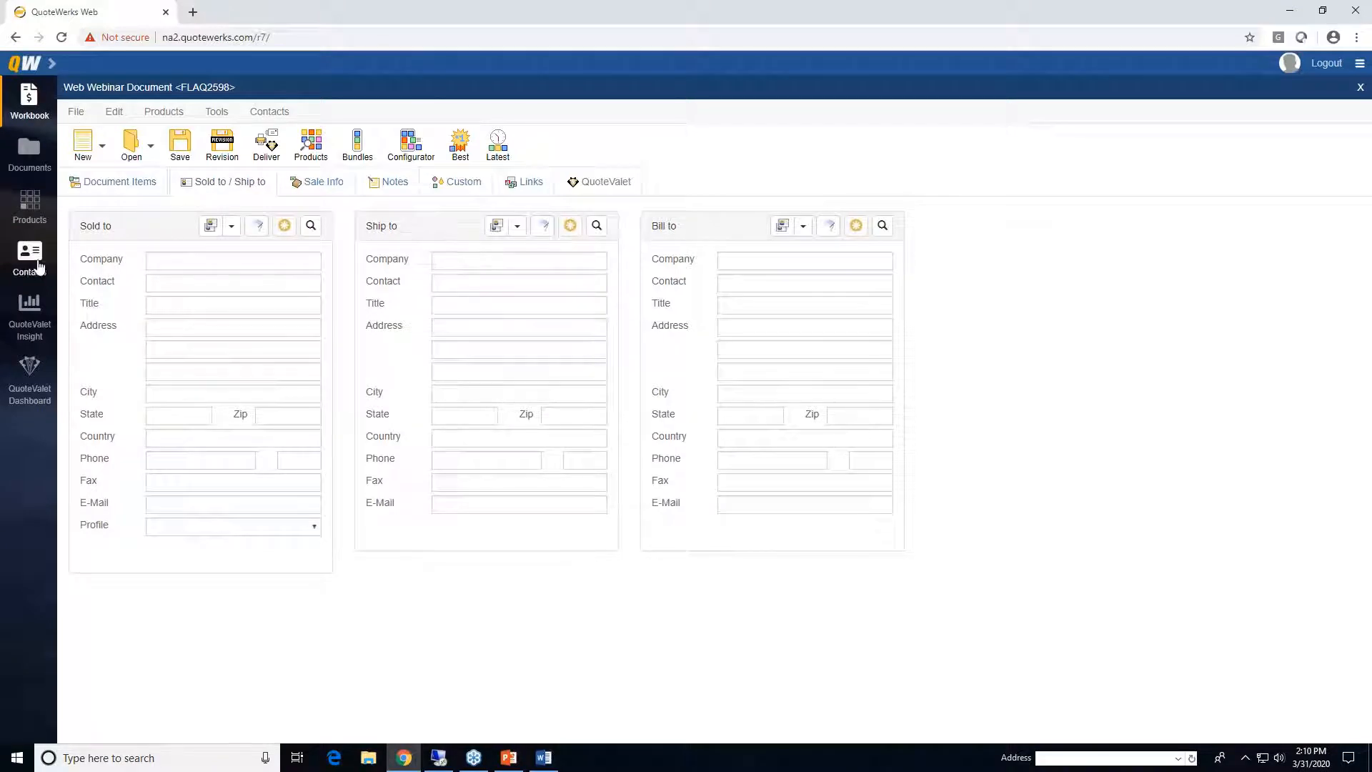
pyautogui.click(115, 182)
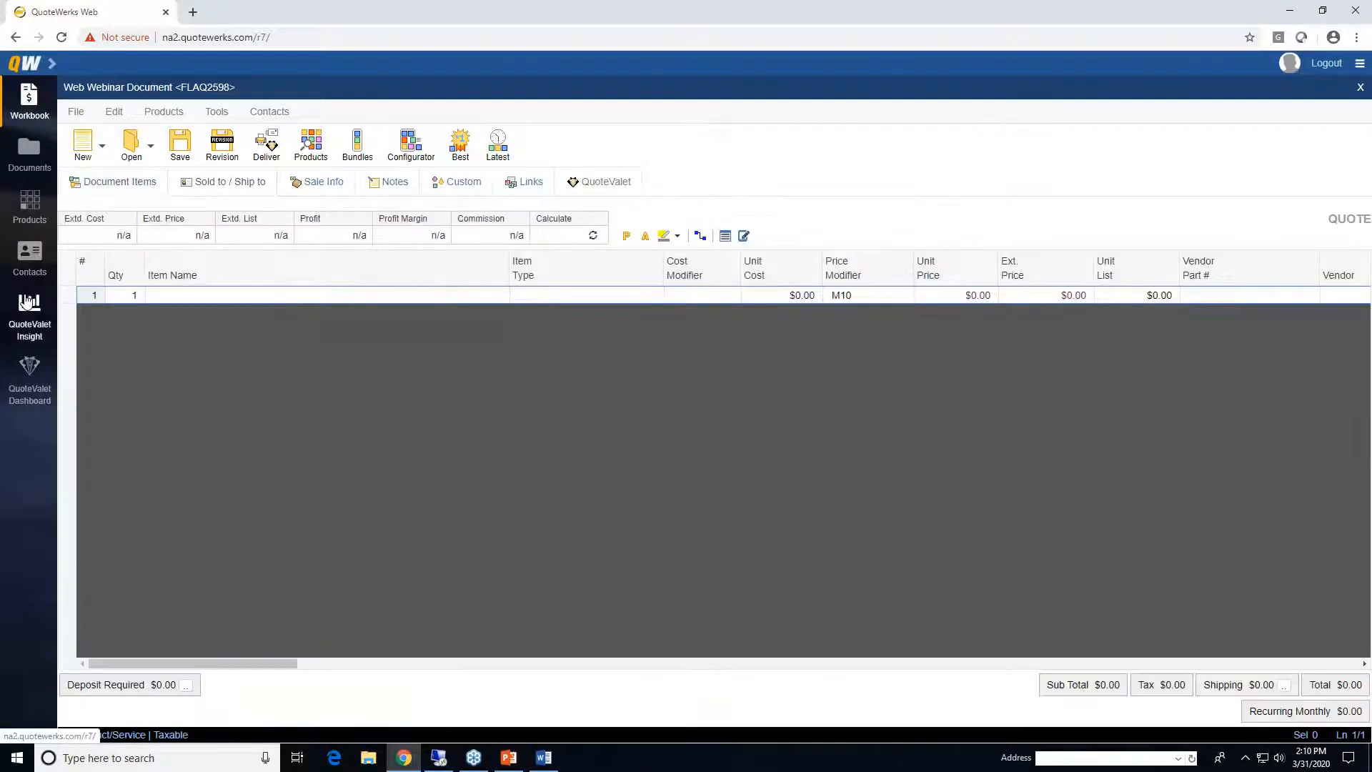
pyautogui.click(21, 260)
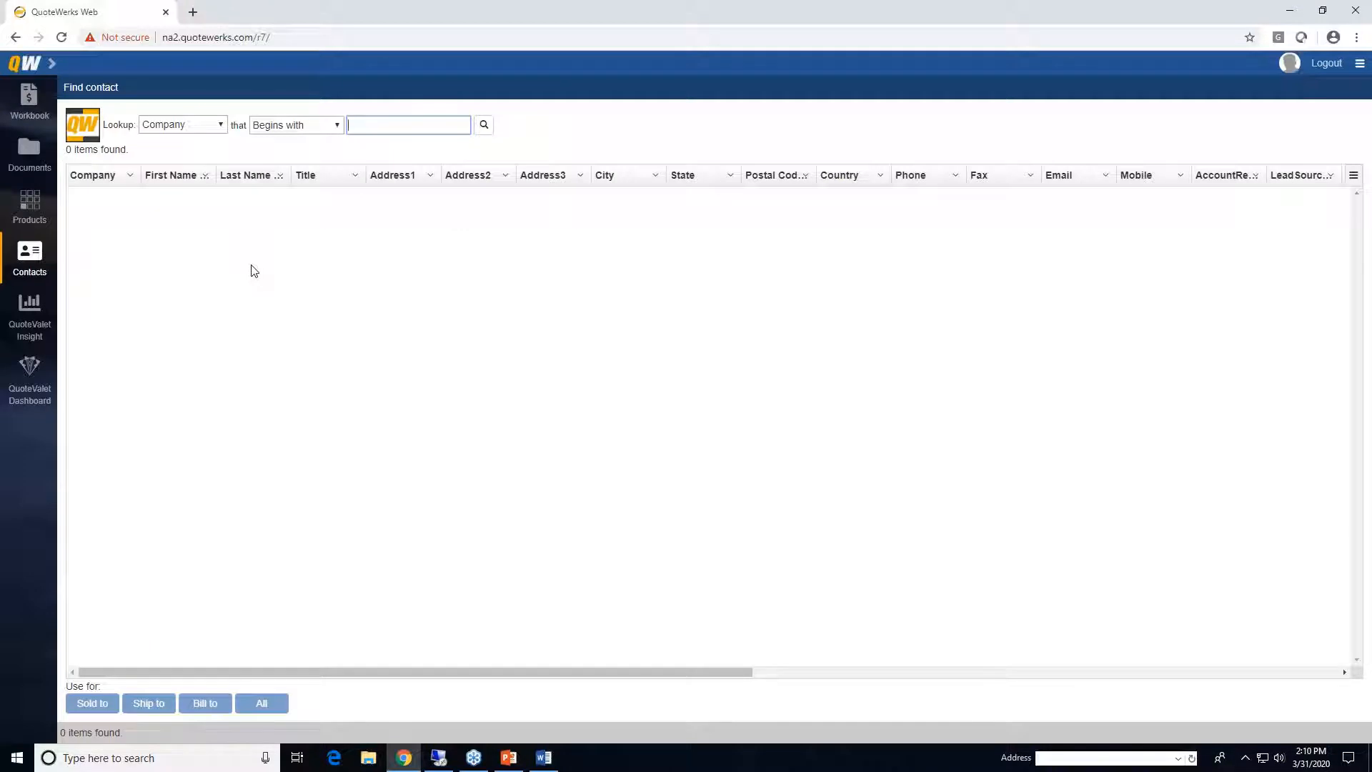
pyautogui.click(391, 125)
pyautogui.write('aspire')
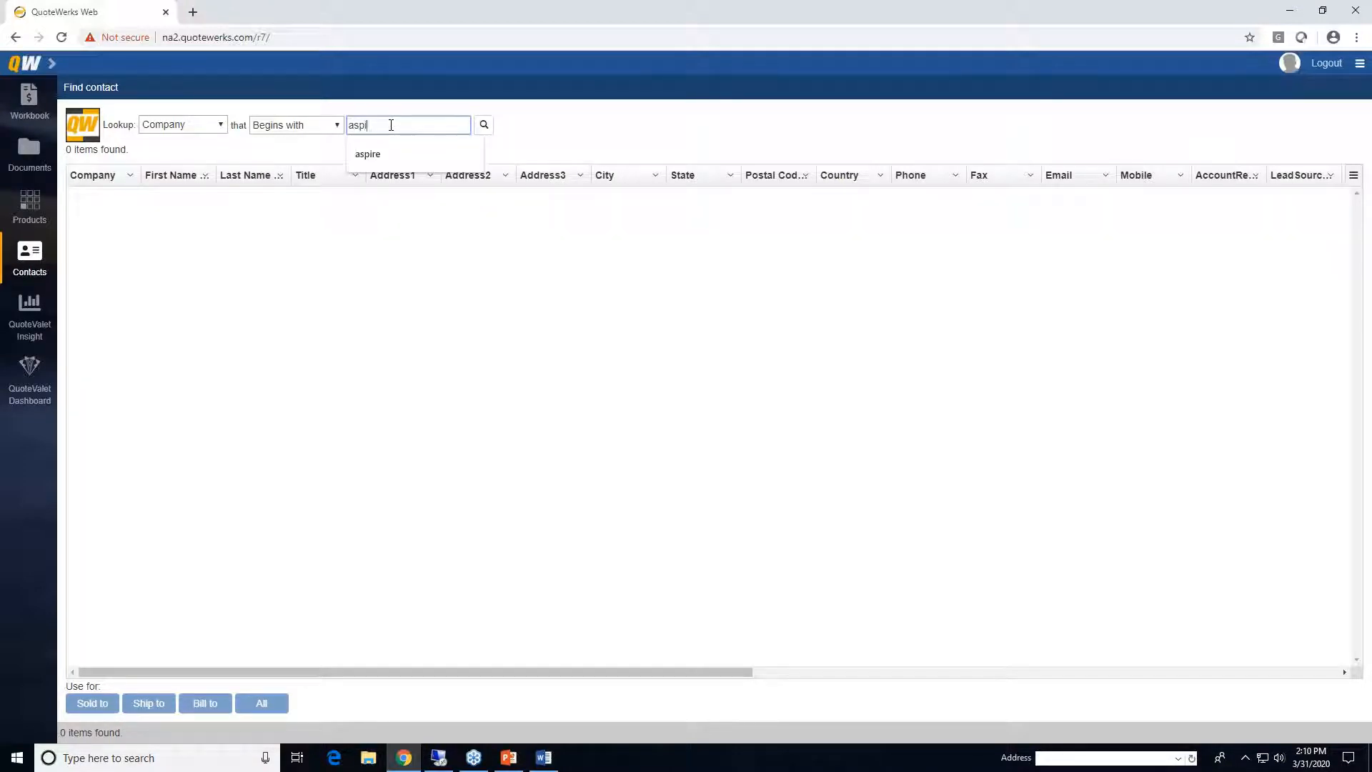
pyautogui.press('Return')
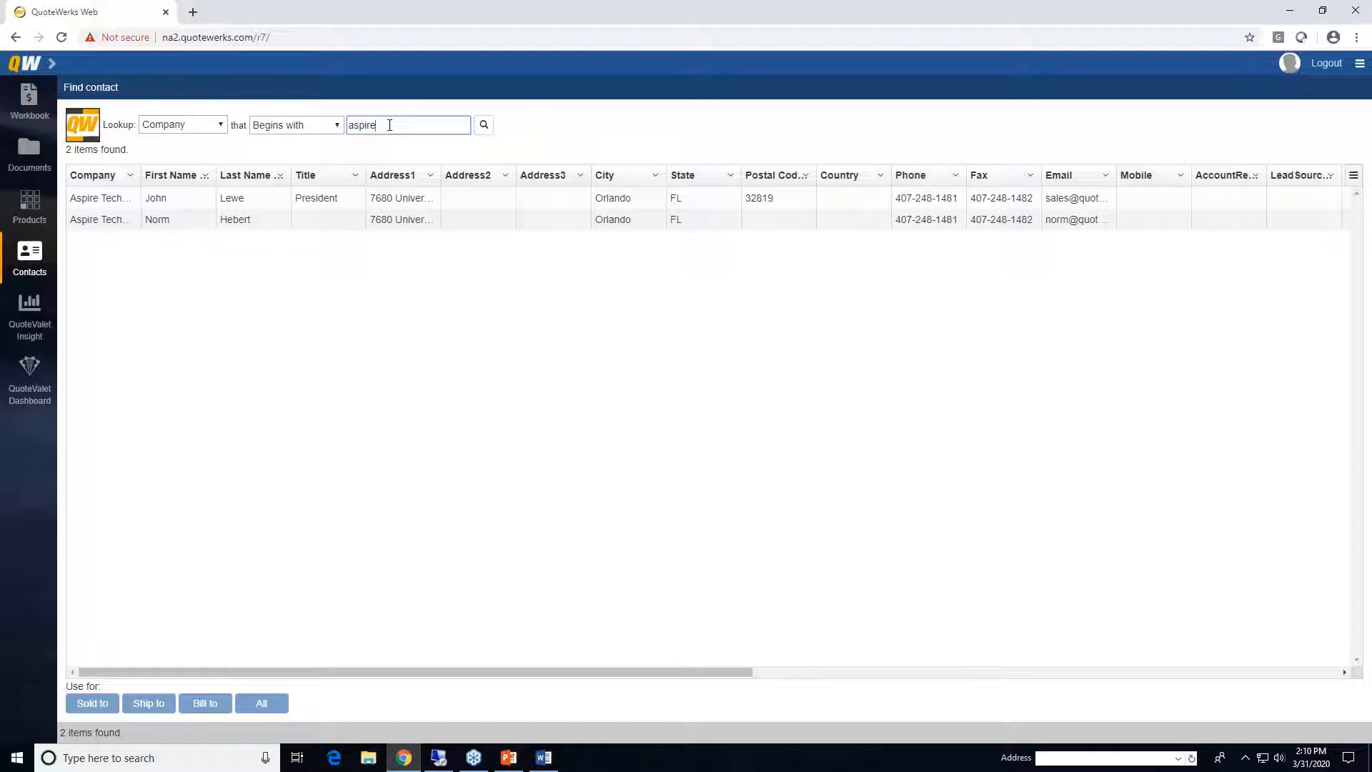
pyautogui.click(398, 202)
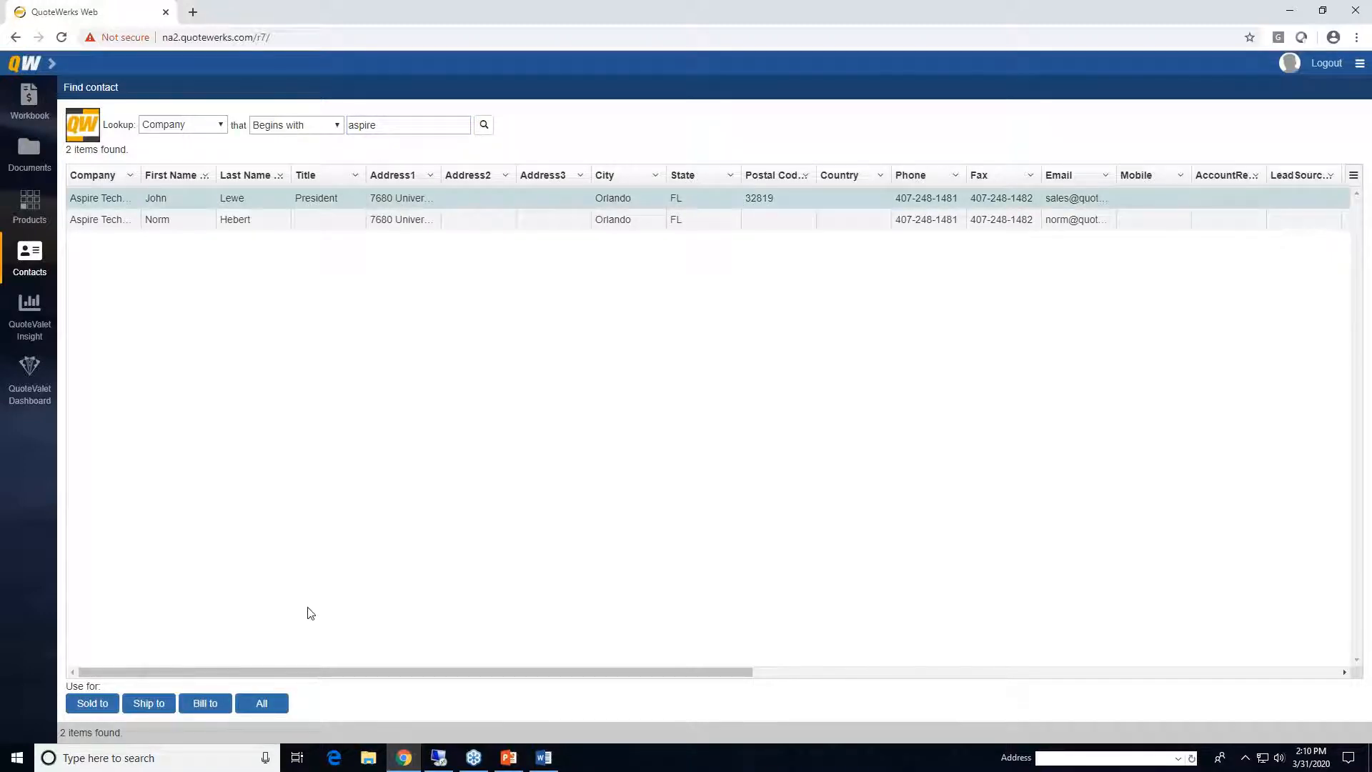
pyautogui.click(263, 705)
pyautogui.click(26, 109)
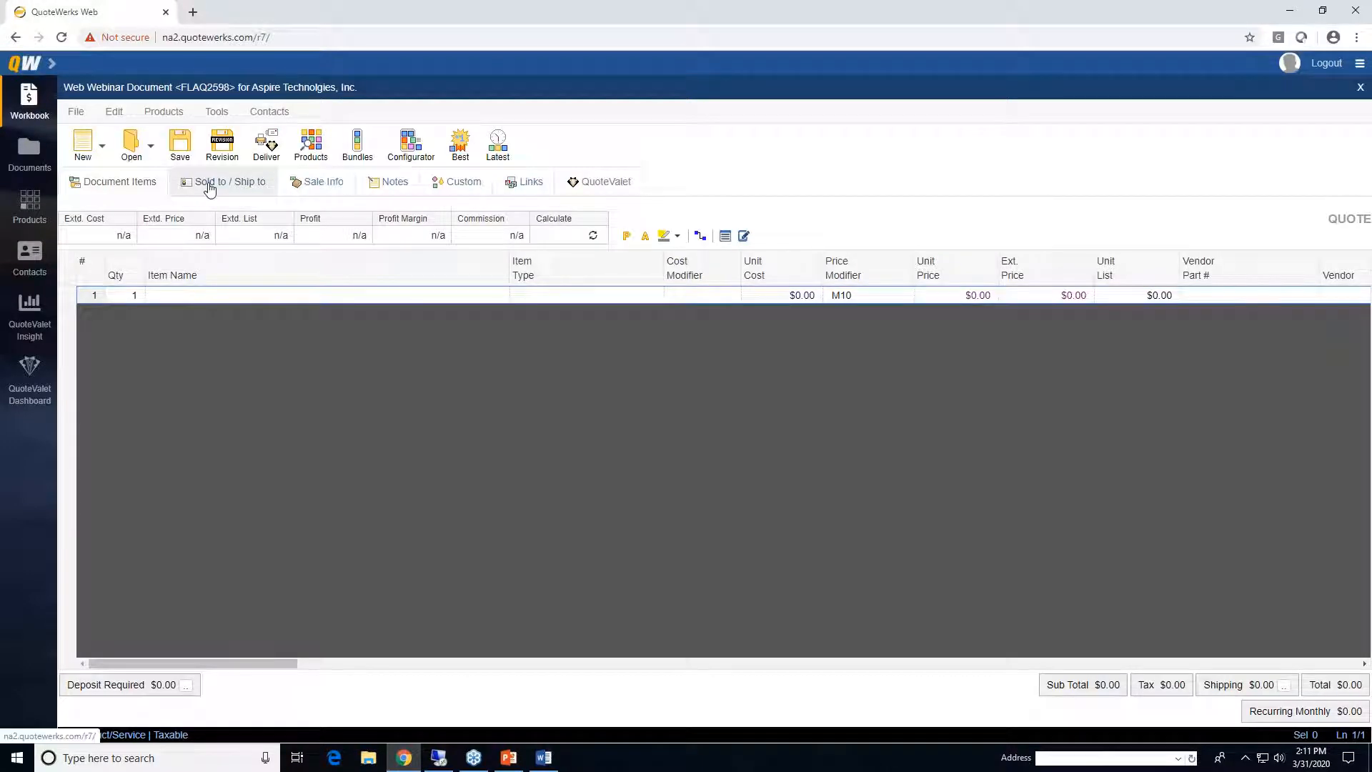
# - Review the quote's filled-in sold-to, ship-to and bill-to addresses
pyautogui.click(209, 187)
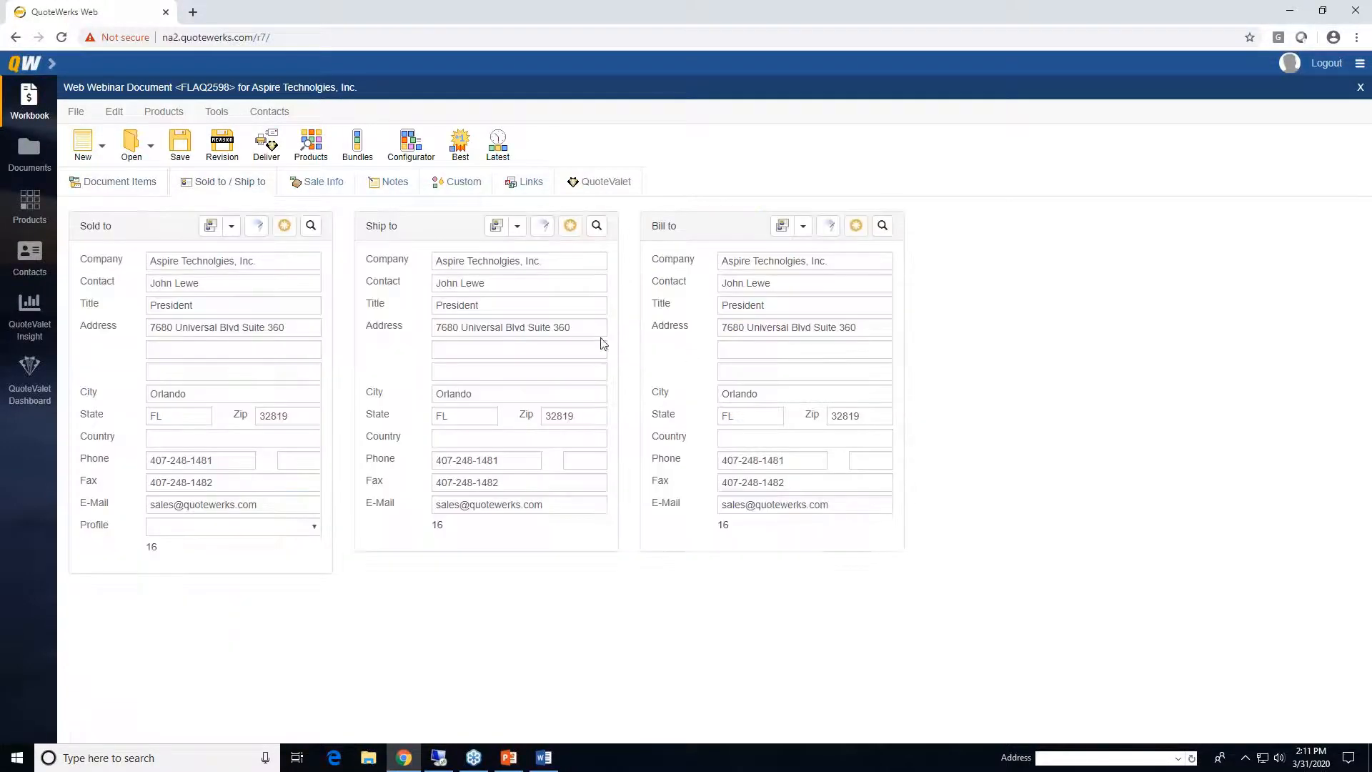
pyautogui.click(311, 225)
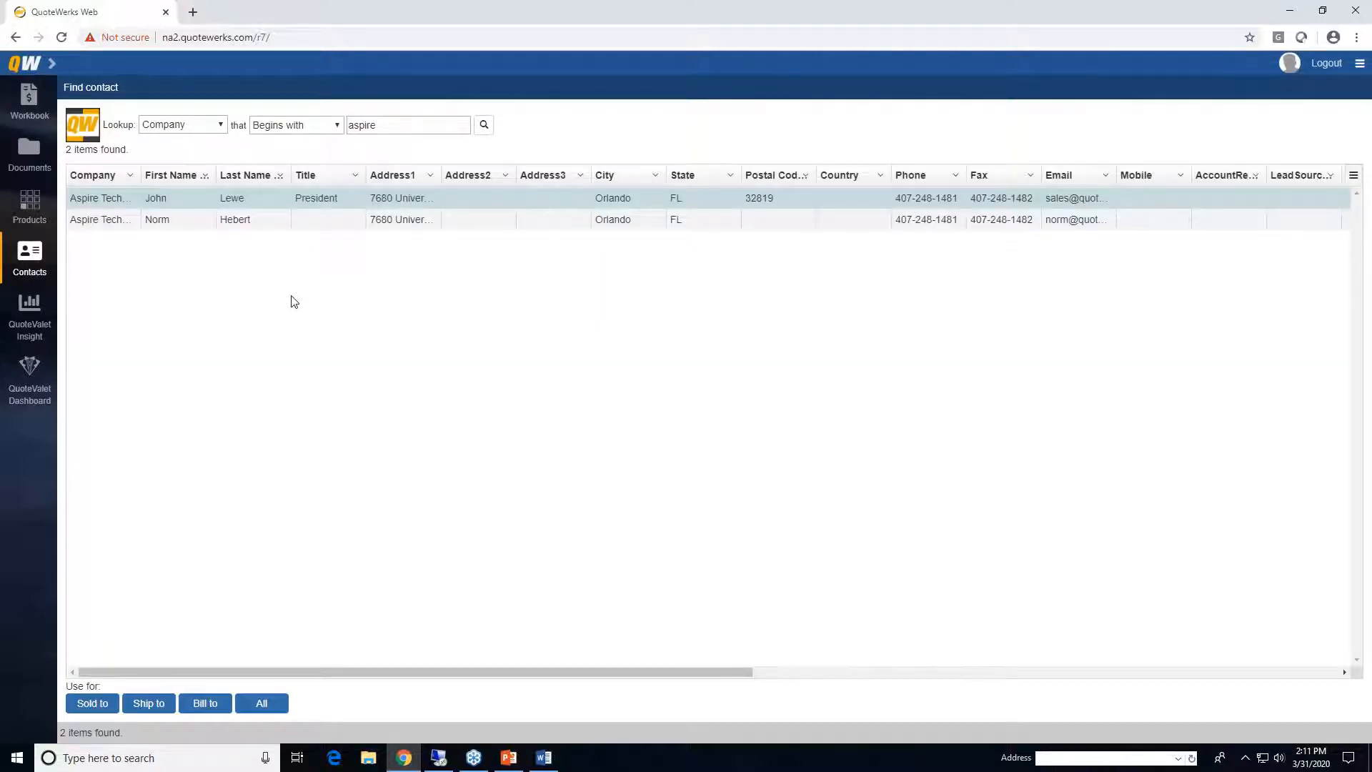
pyautogui.click(29, 107)
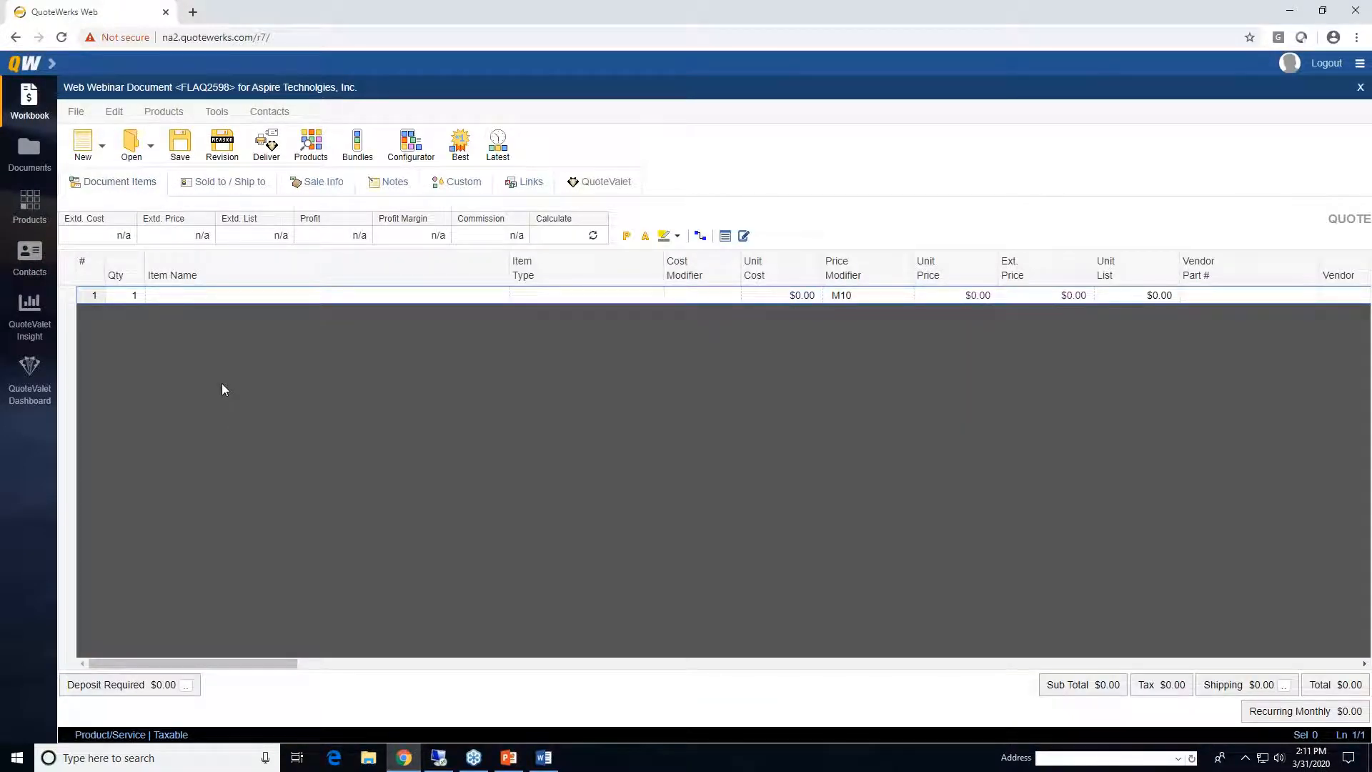
# - Add 'Products:' and 'Services:' section header lines to the quote and bring up the product databases
pyautogui.rightClick(66, 294)
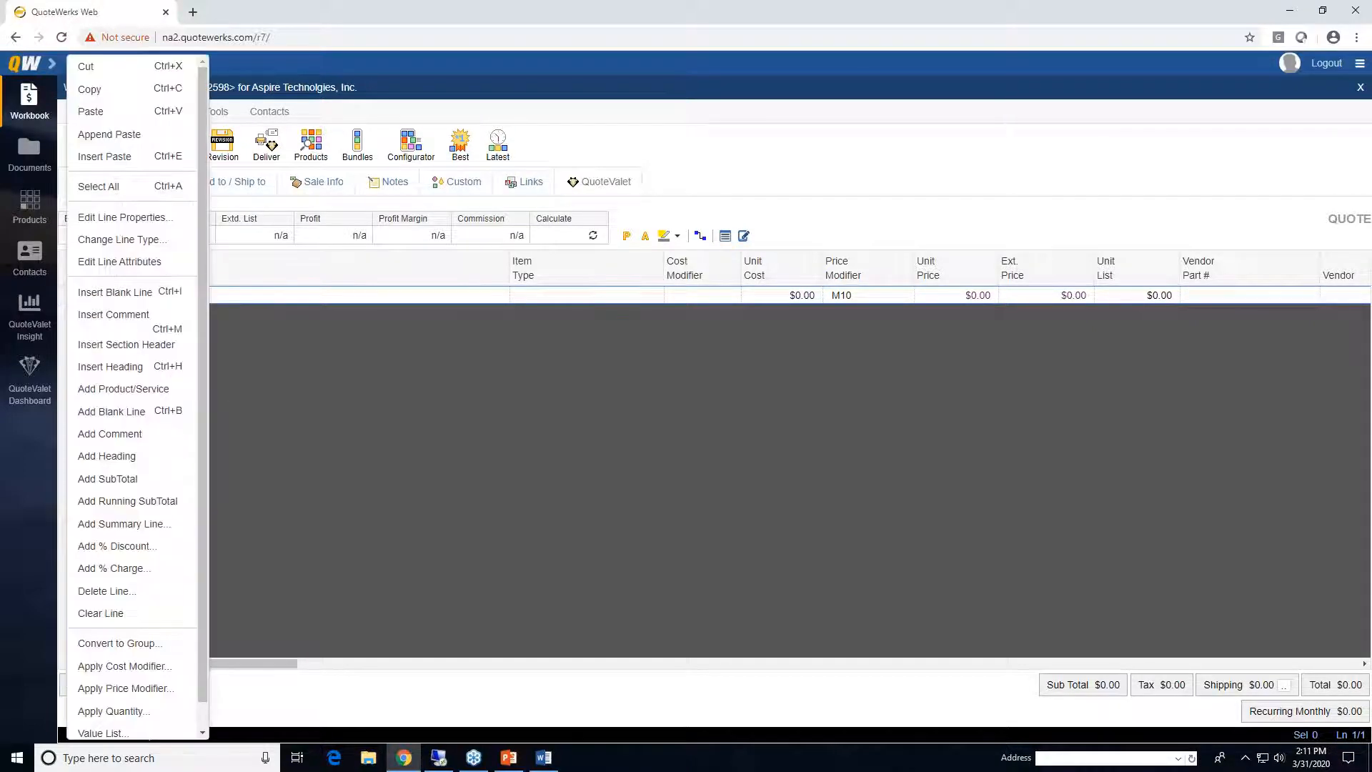
pyautogui.click(178, 346)
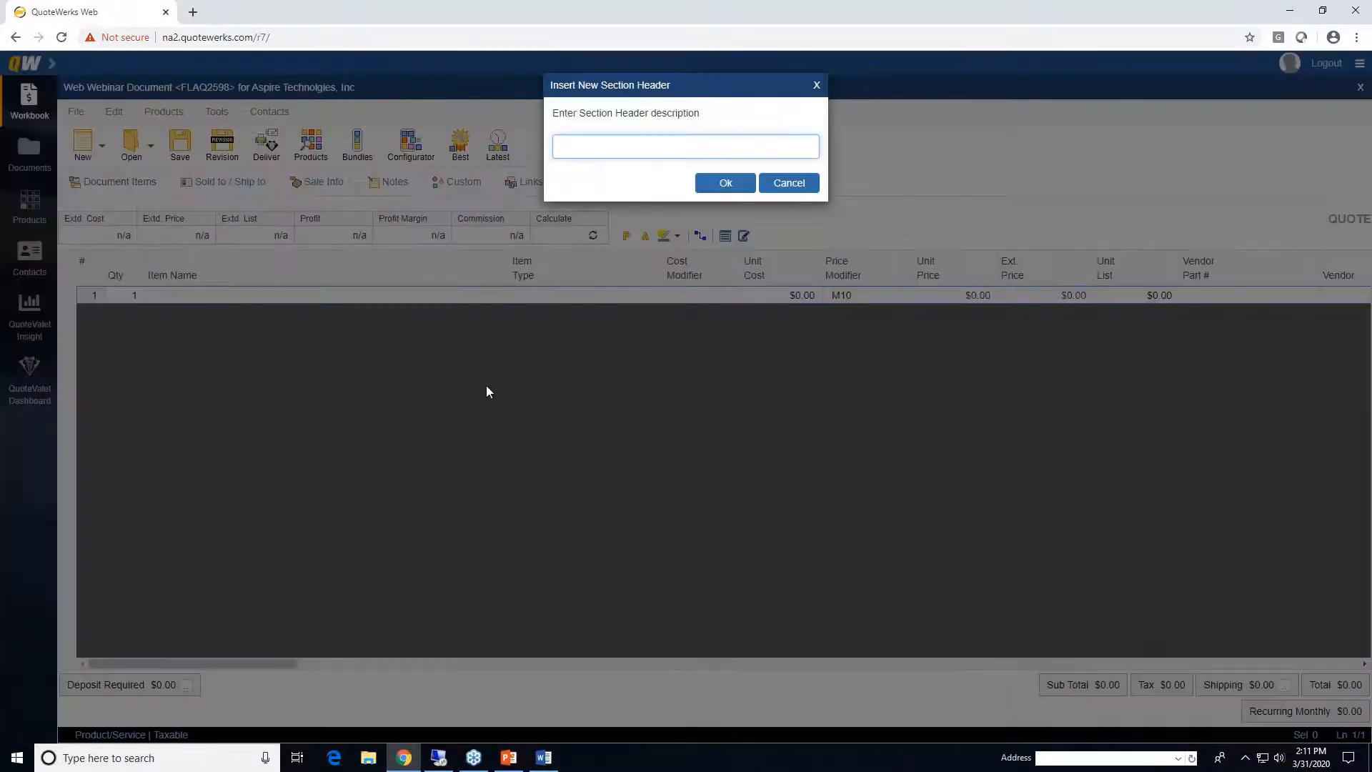
pyautogui.write('Products')
pyautogui.press('Return')
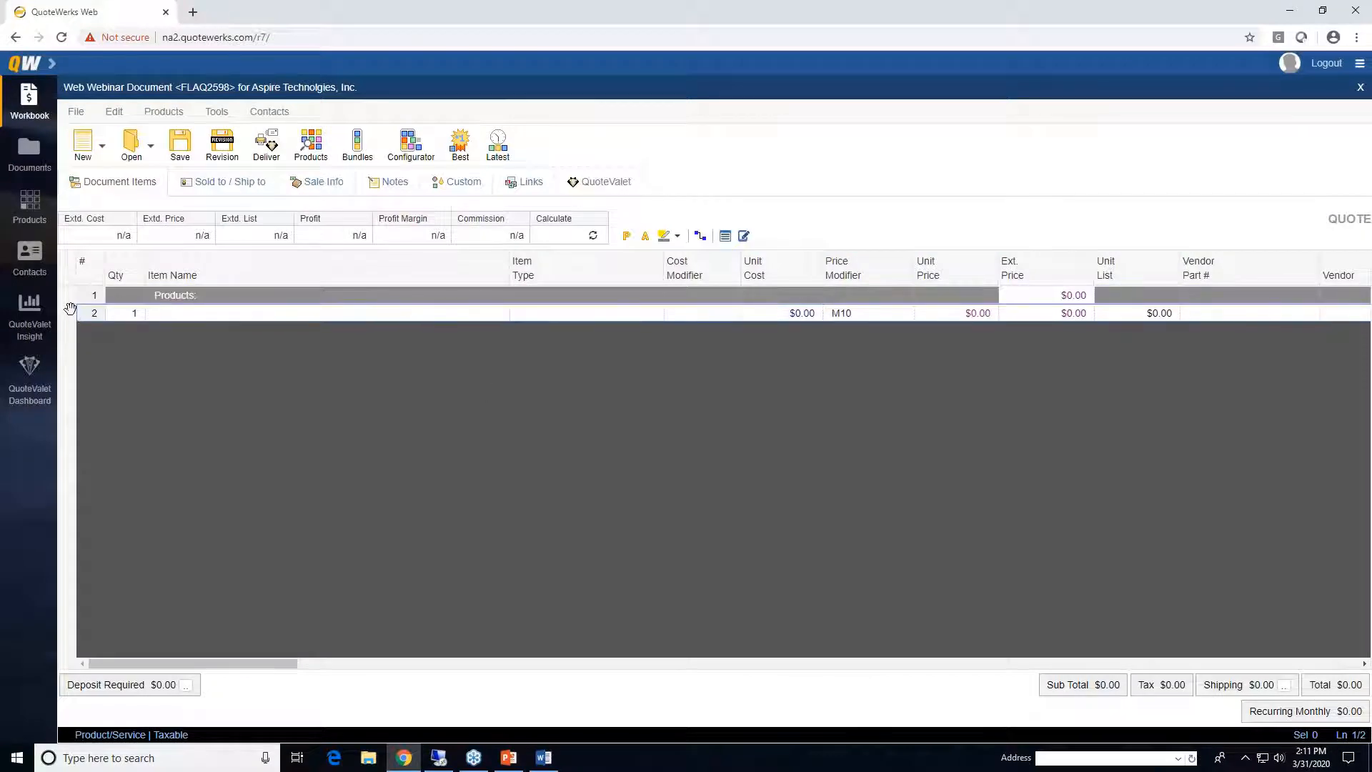
pyautogui.rightClick(71, 312)
pyautogui.click(159, 343)
pyautogui.write('Services')
pyautogui.press('Return')
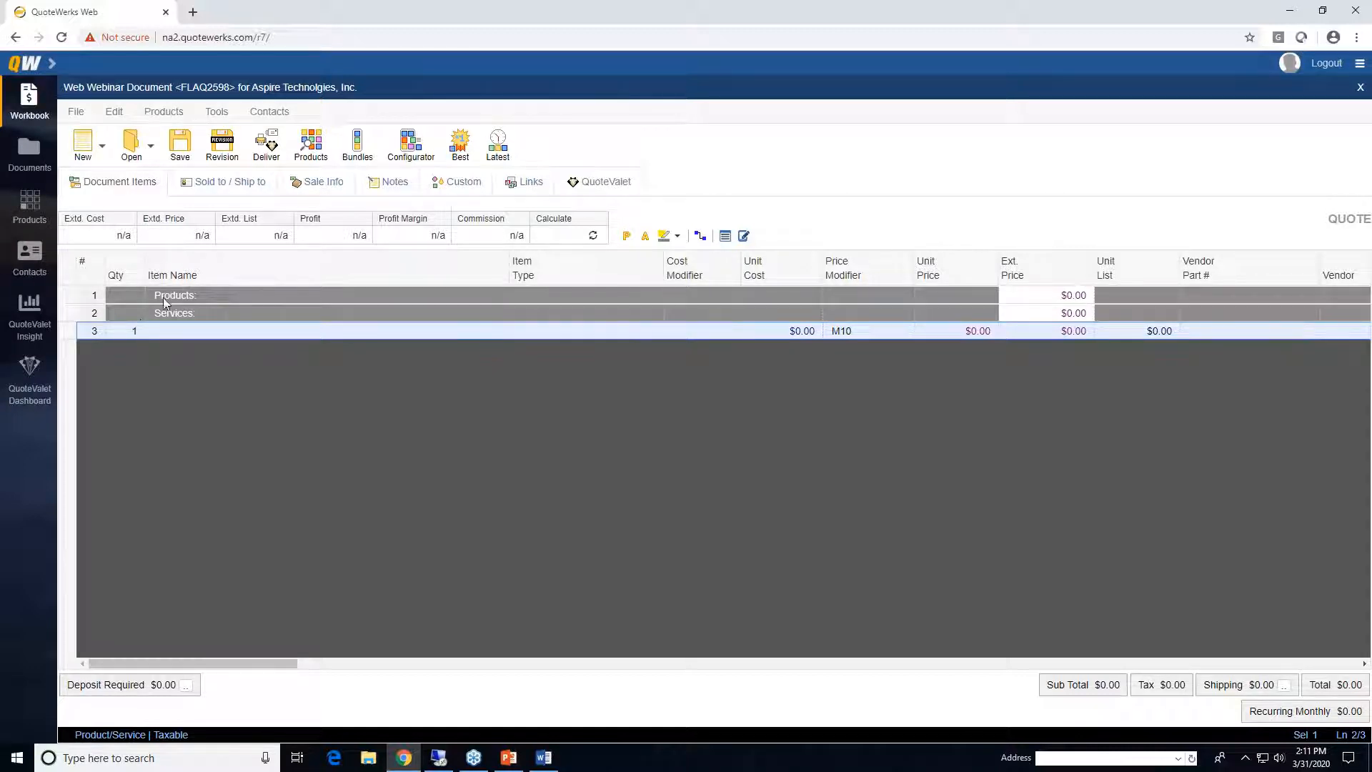
pyautogui.click(309, 146)
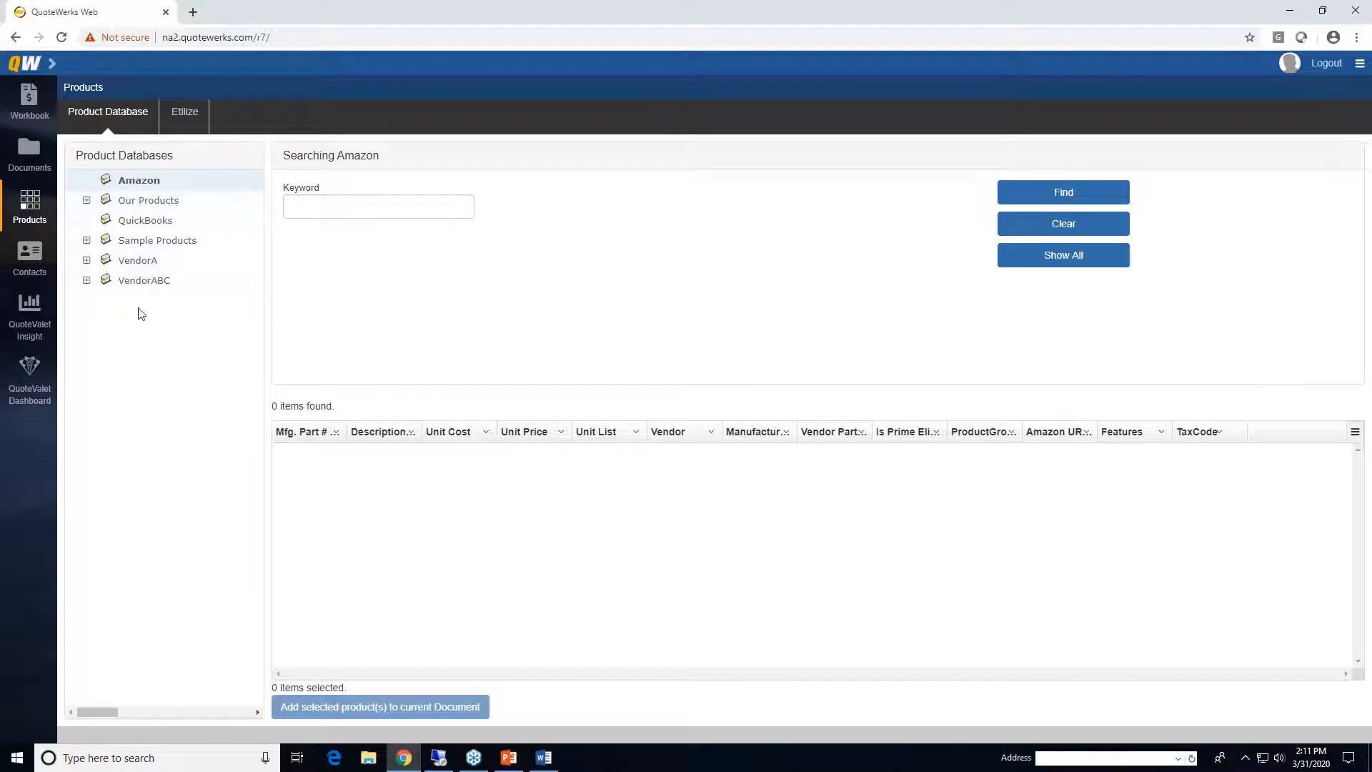
# - Search Etilize for 'tripp lite switch' and view live distributor pricing for the NG5P result
pyautogui.click(185, 122)
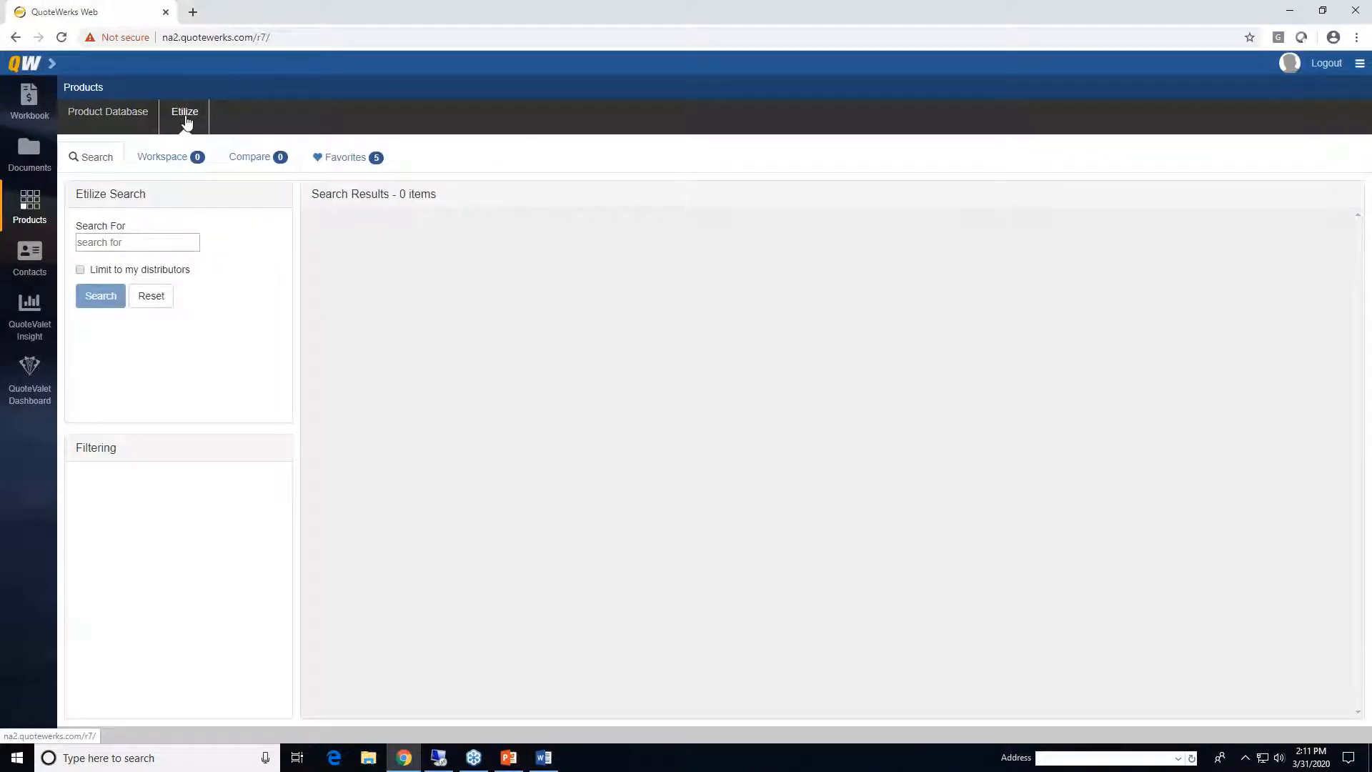
pyautogui.click(145, 241)
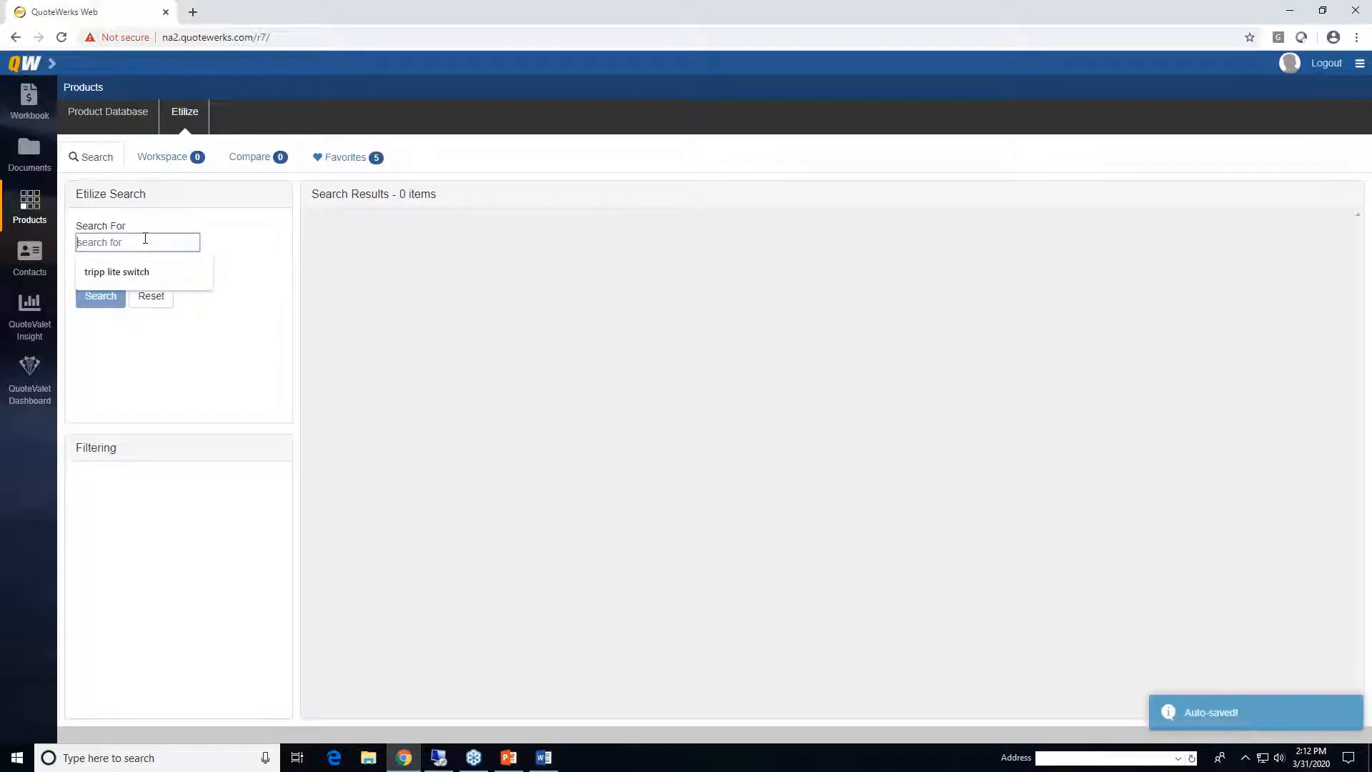
pyautogui.write('tripp lite switch')
pyautogui.press('Return')
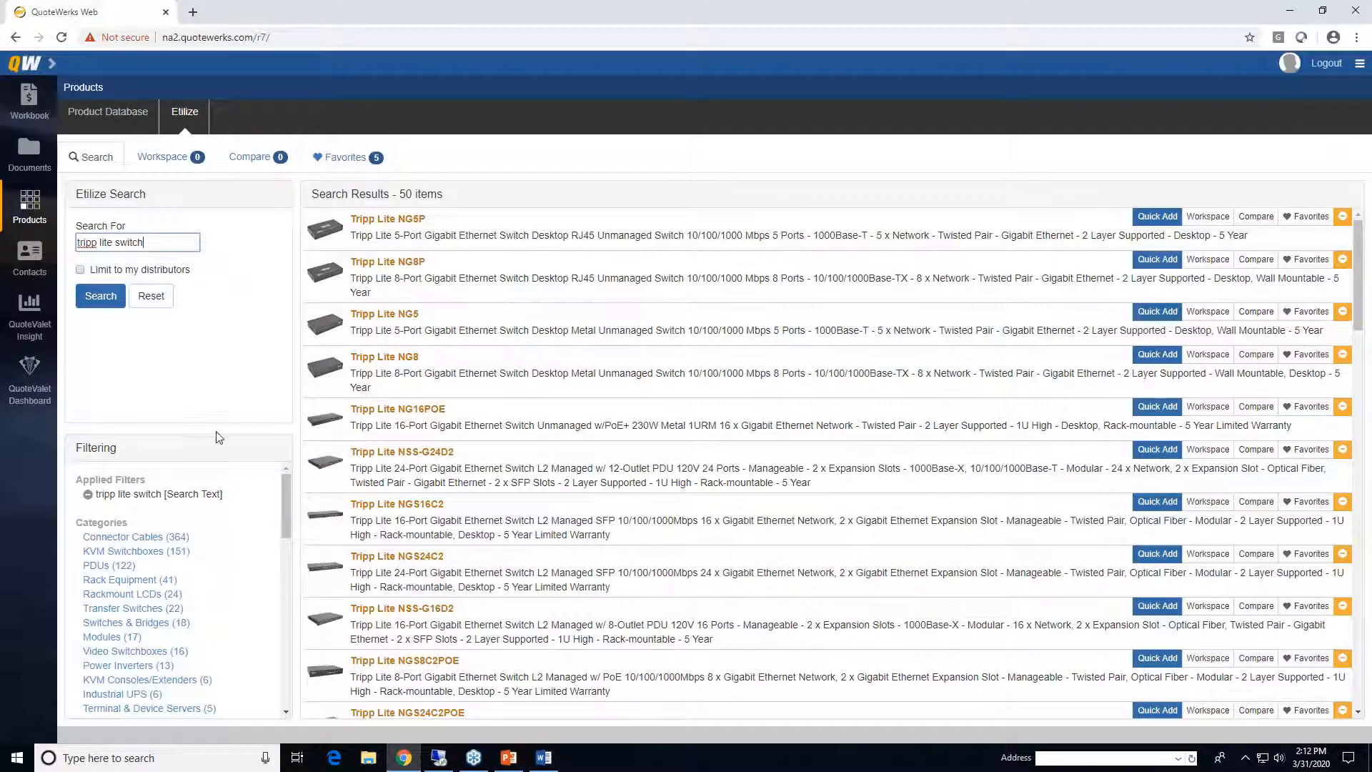
pyautogui.moveTo(286, 489); pyautogui.dragTo(246, 434)
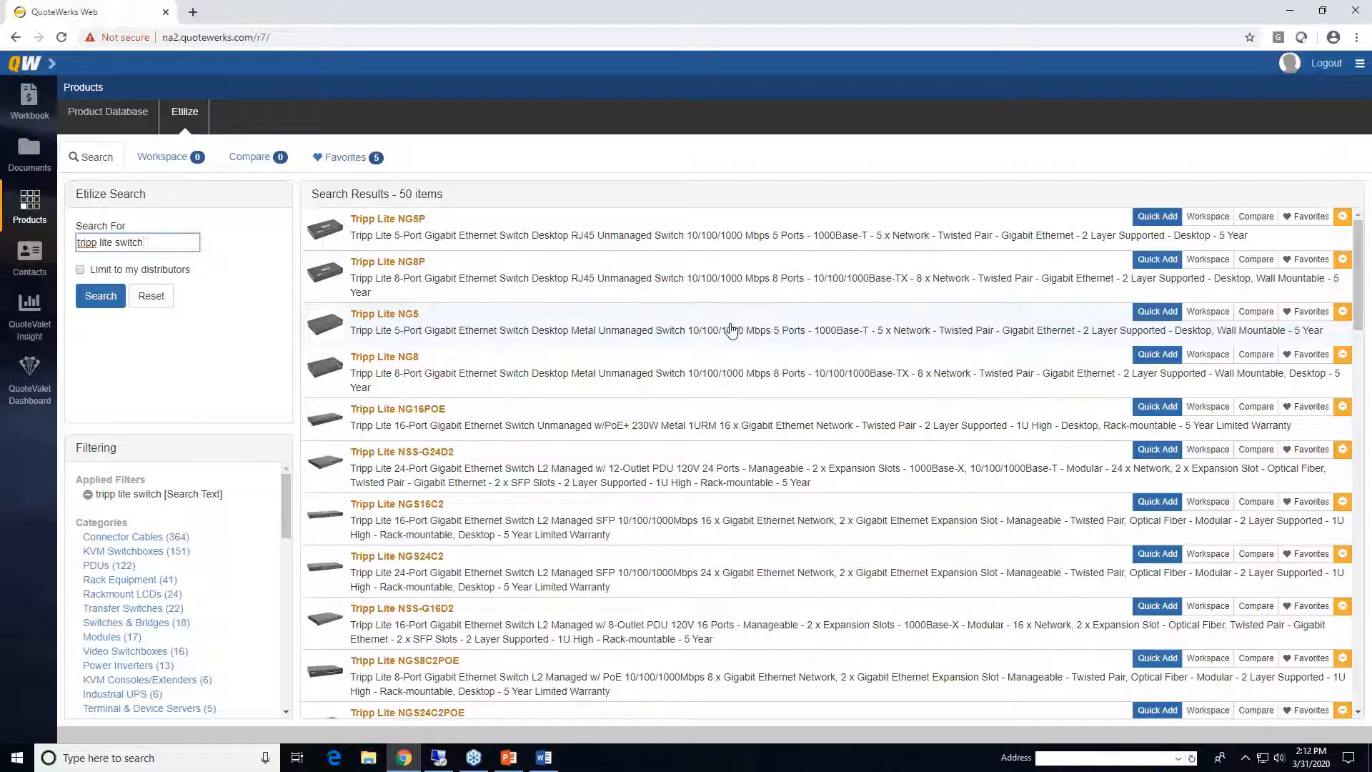
pyautogui.click(674, 233)
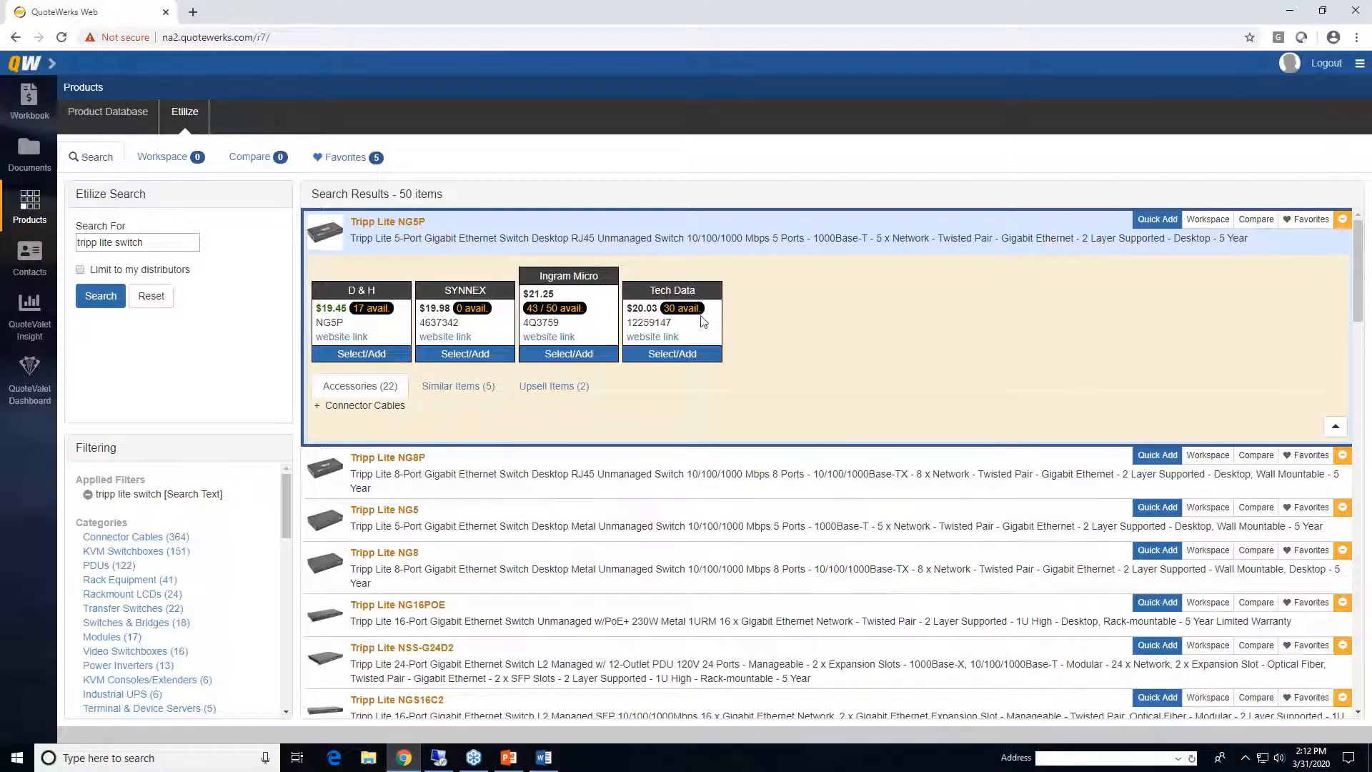
pyautogui.moveTo(690, 313)
# - Add the Tripp Lite NG5P at Tech Data pricing and list its Connector Cables accessories
pyautogui.click(671, 357)
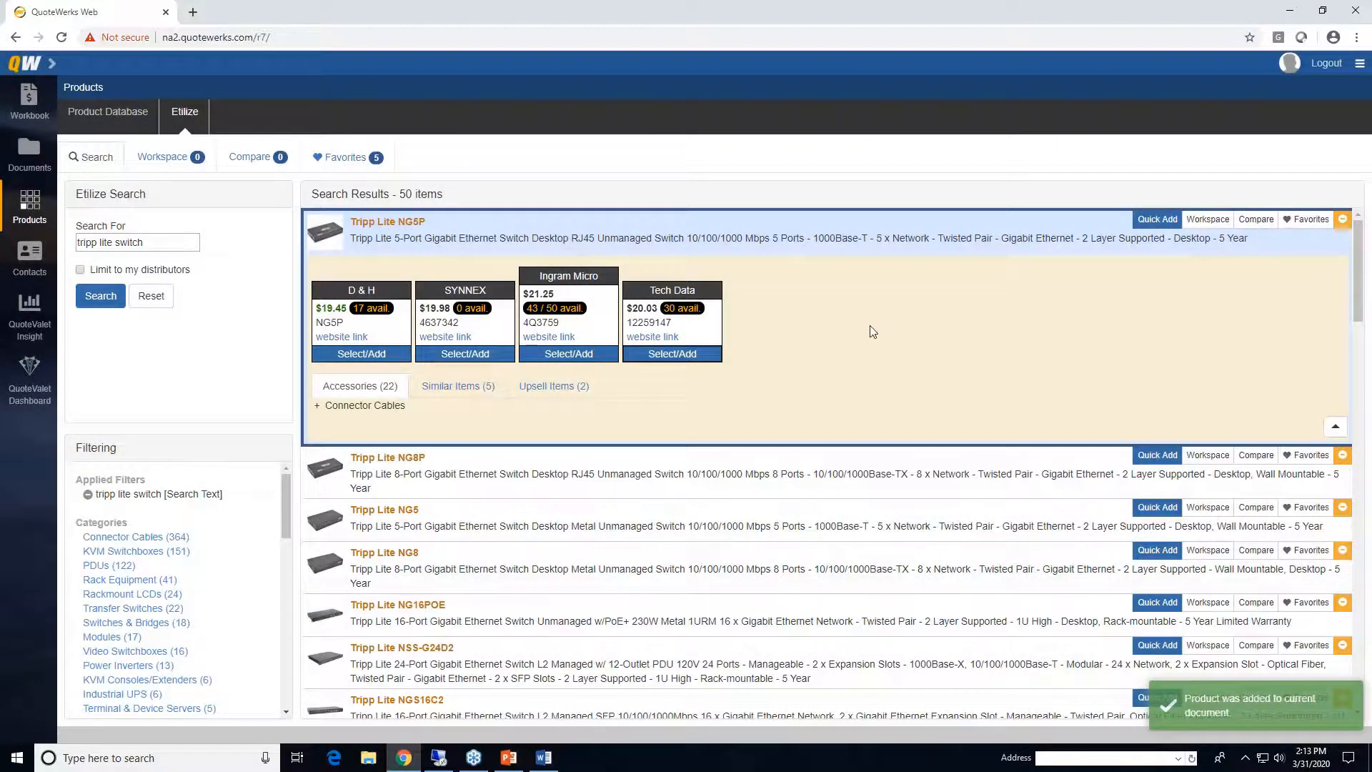
pyautogui.click(318, 407)
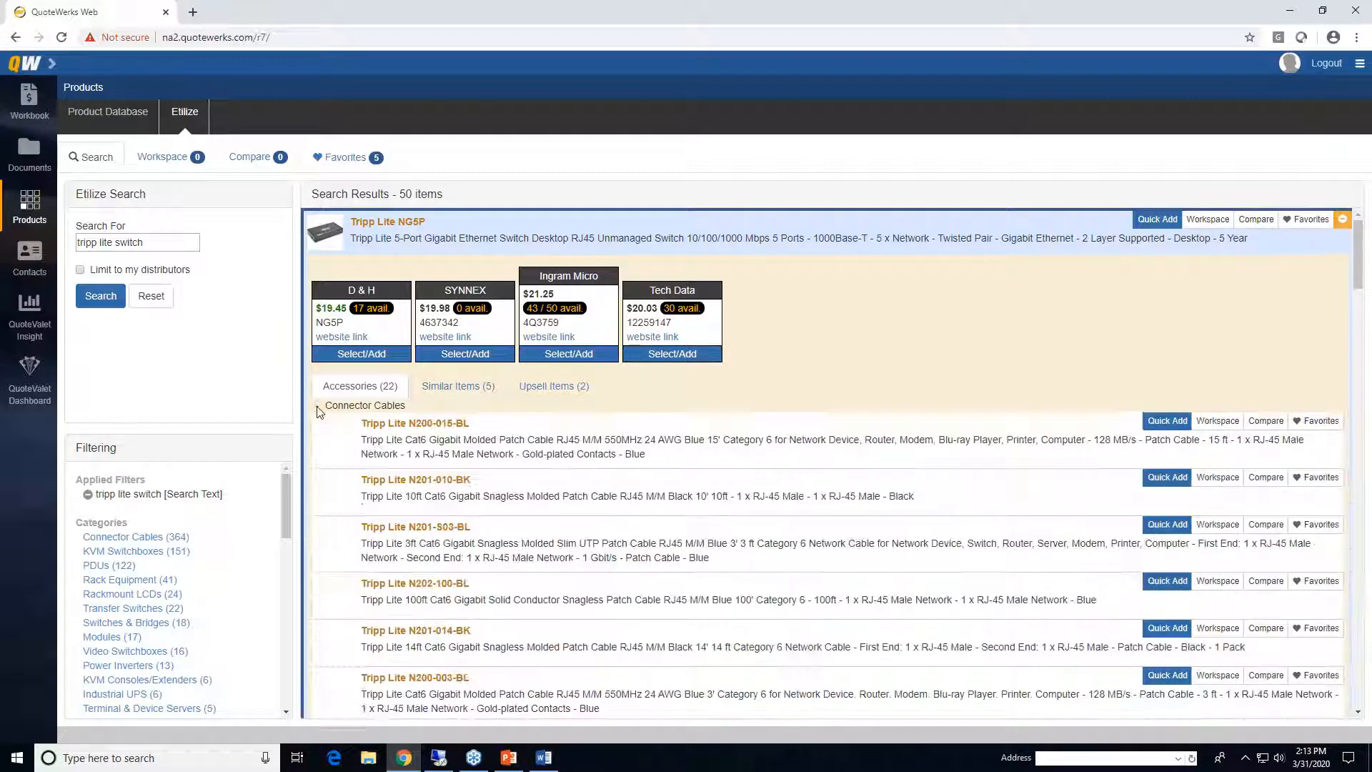
pyautogui.scroll(-1, 620, 470)
pyautogui.scroll(-5, 621, 470)
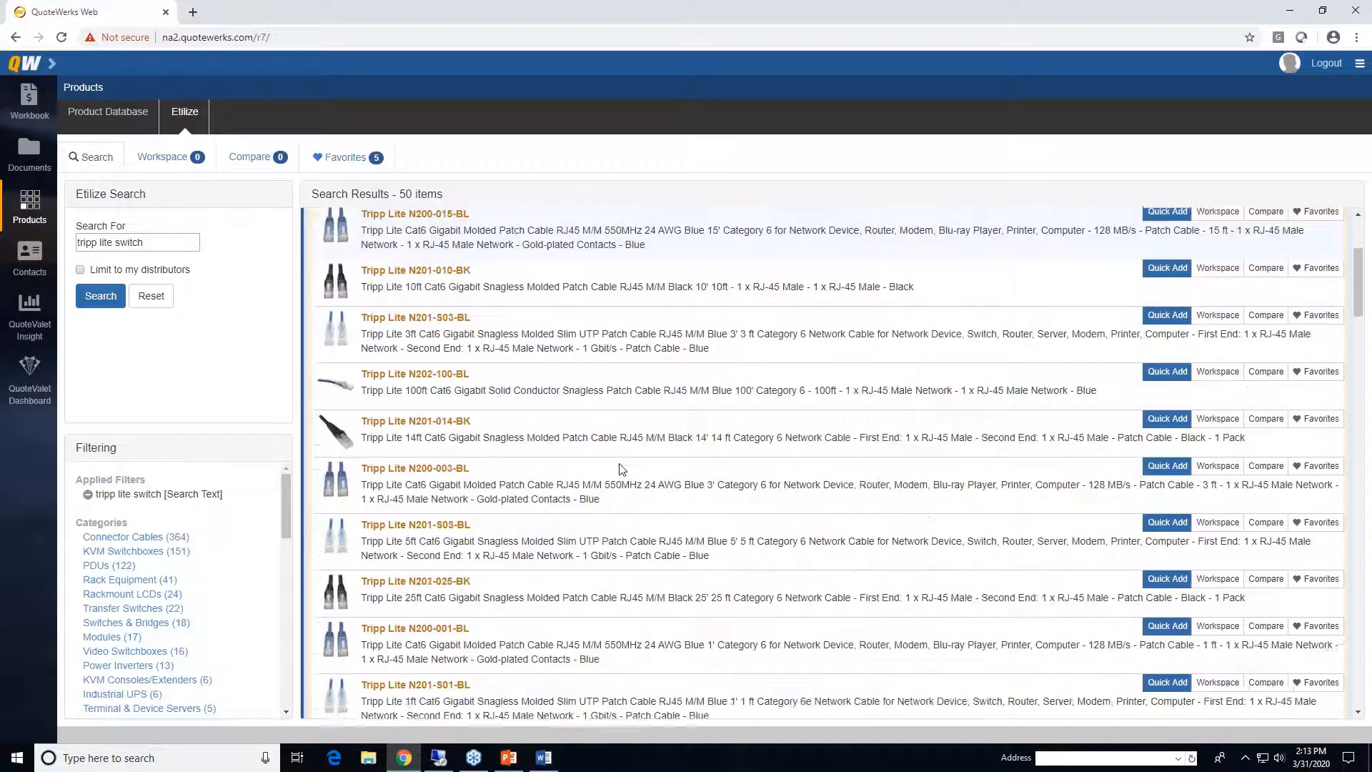
pyautogui.scroll(5, 621, 469)
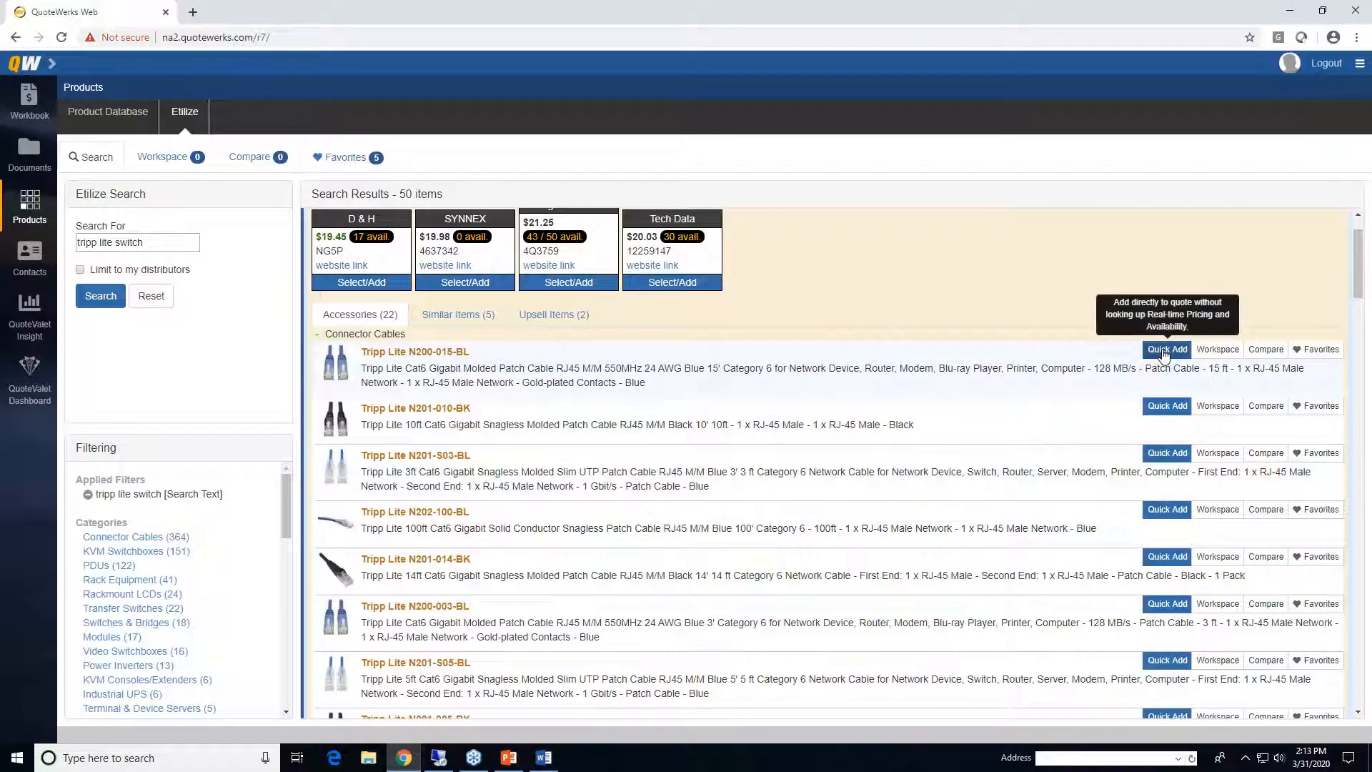
# - Add the N200-015-BL Cat6 patch cable at Tech Data's $4.15 price
pyautogui.click(936, 377)
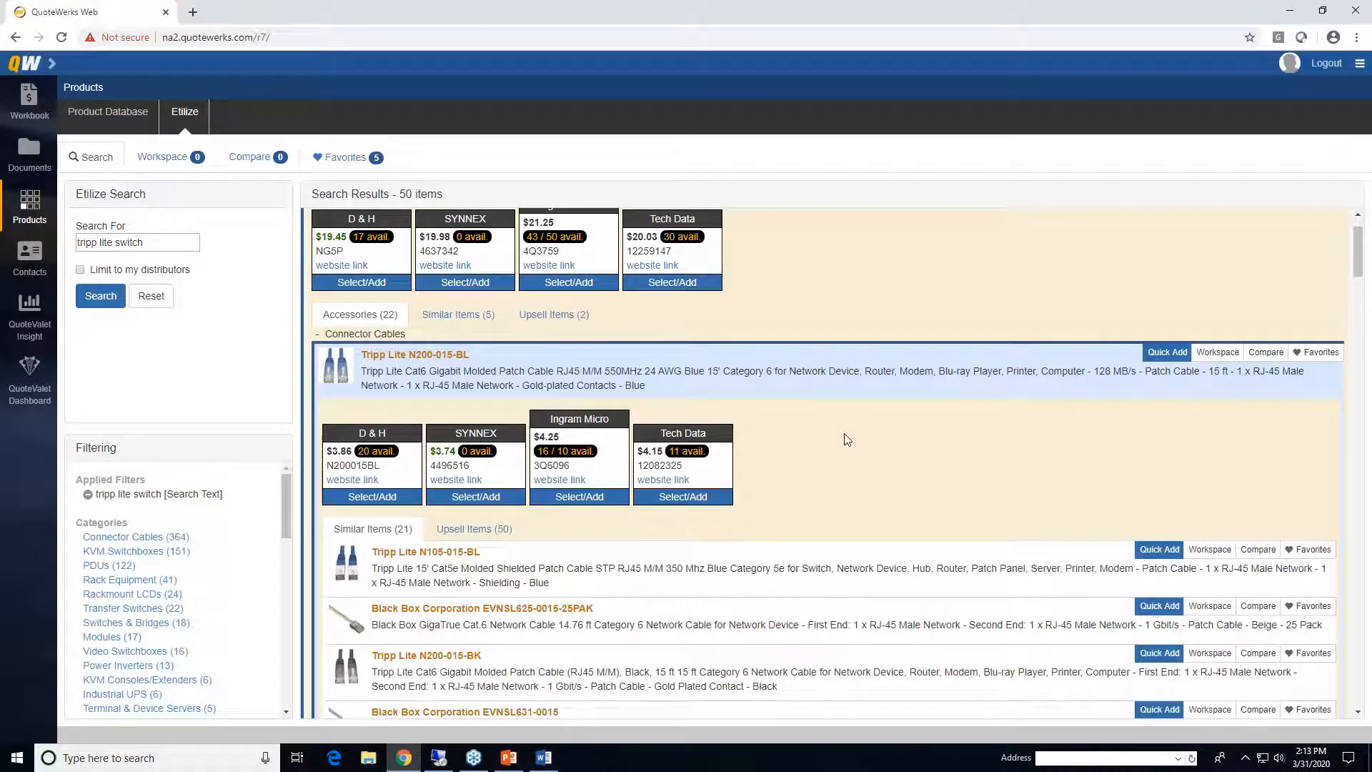
pyautogui.click(684, 498)
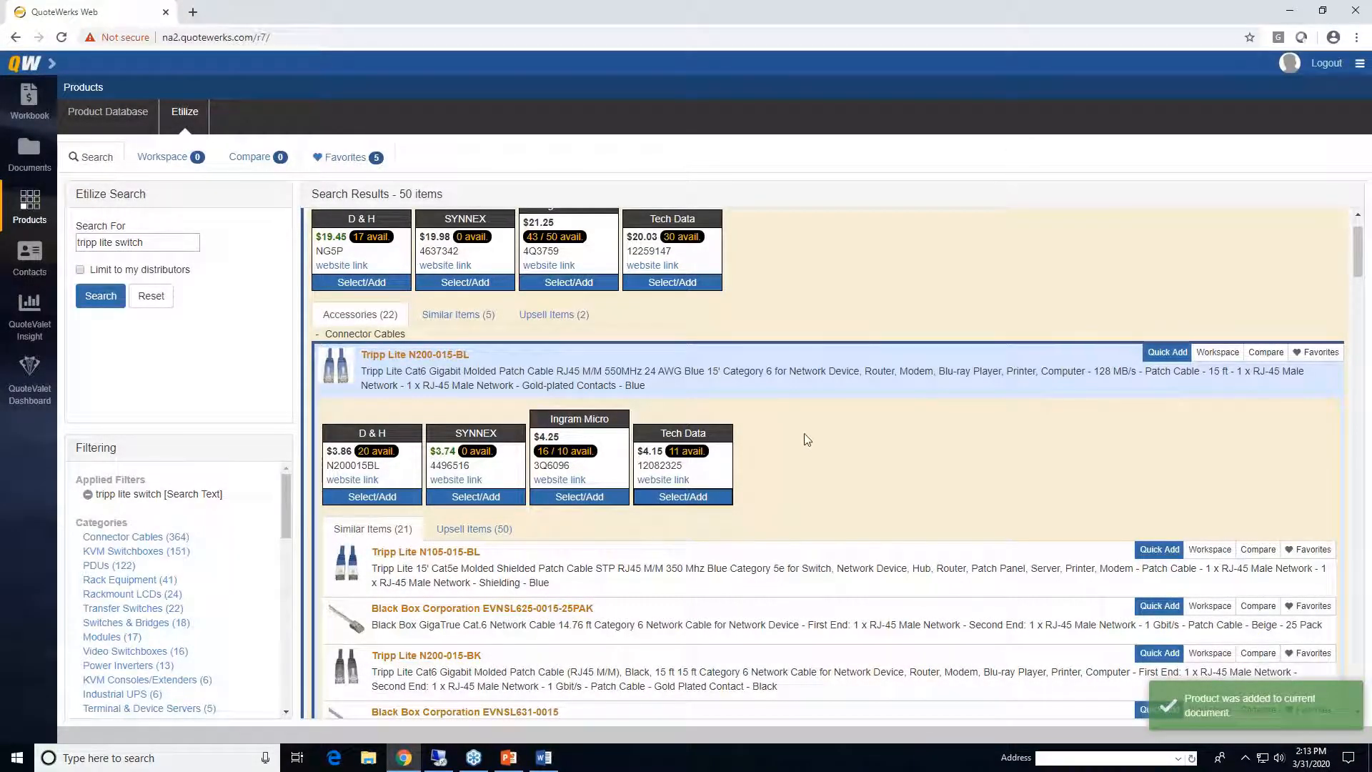
pyautogui.click(856, 368)
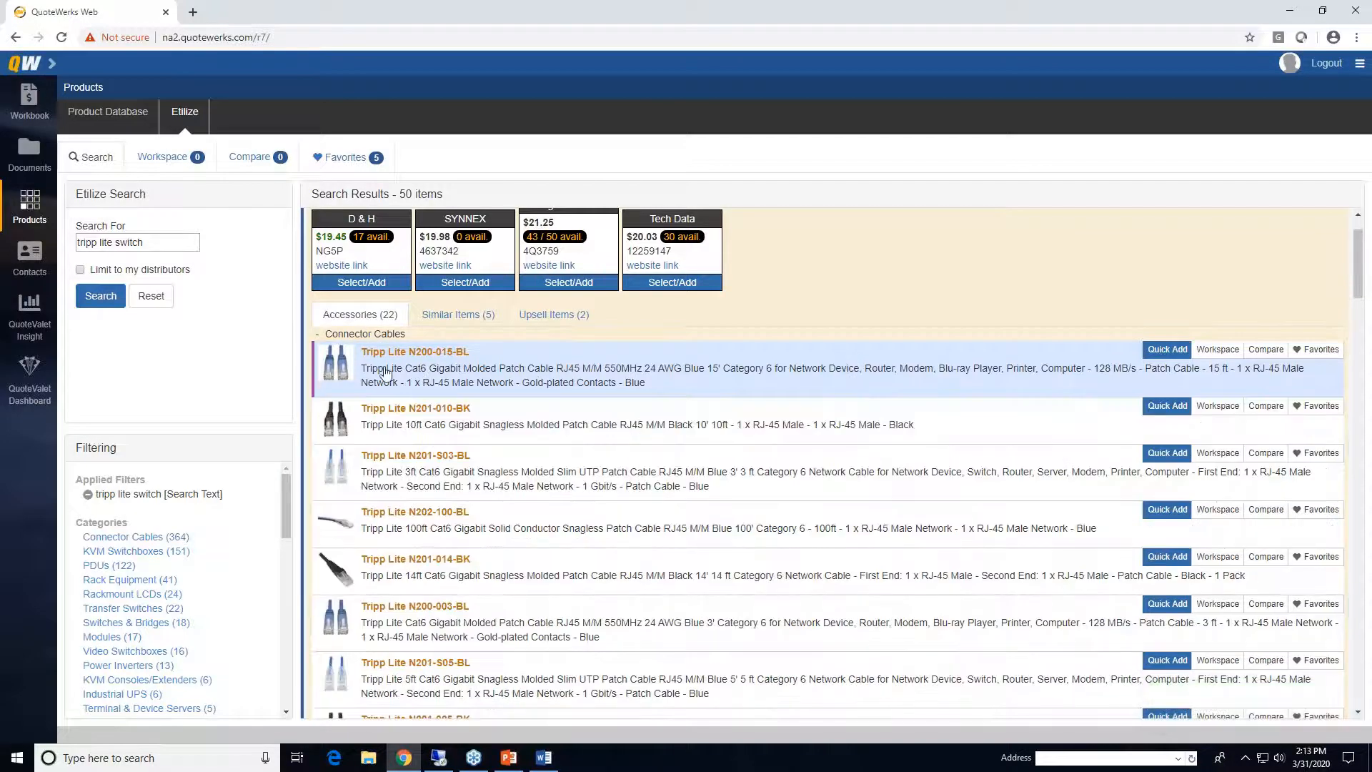
# - Put the NG5P, NG8P and NG5 switches in the workspace and view the three-item list
pyautogui.scroll(-1, 516, 441)
pyautogui.scroll(-10, 516, 441)
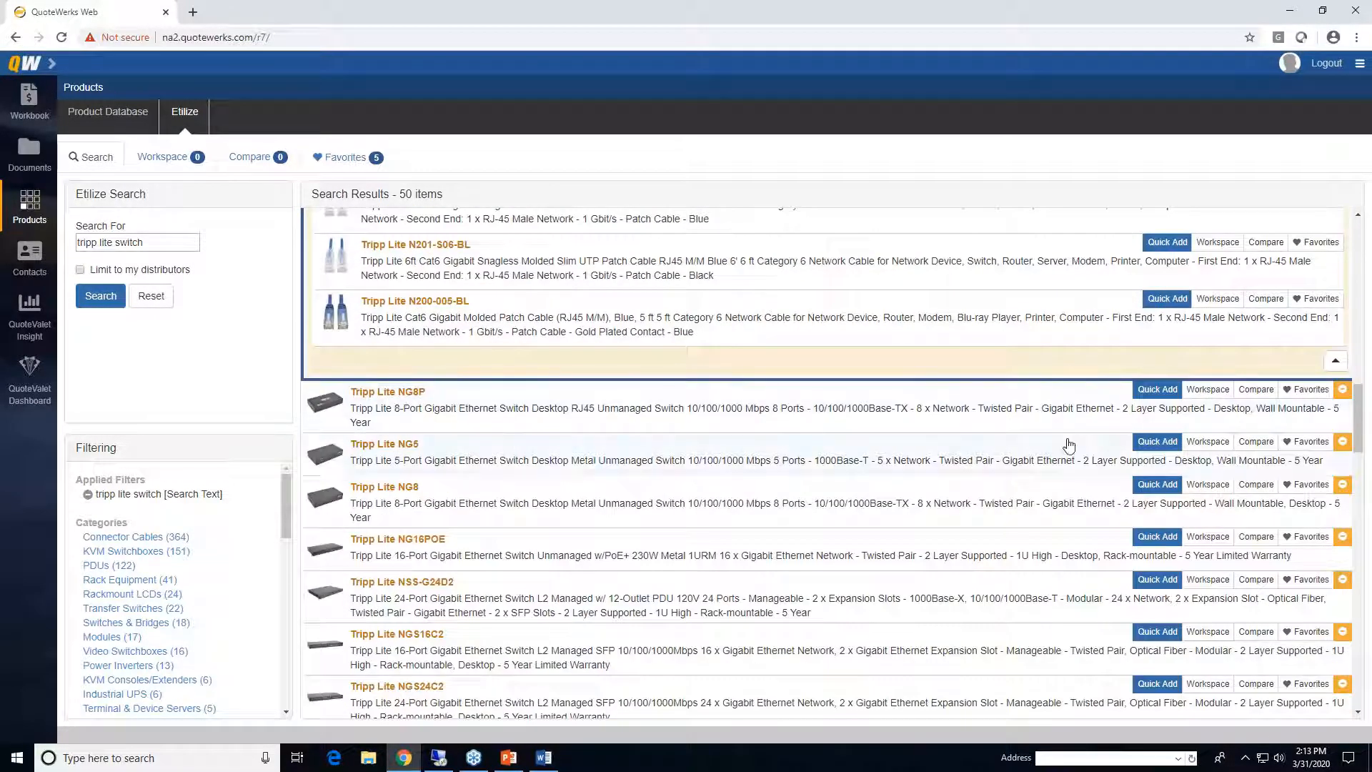
pyautogui.click(1335, 361)
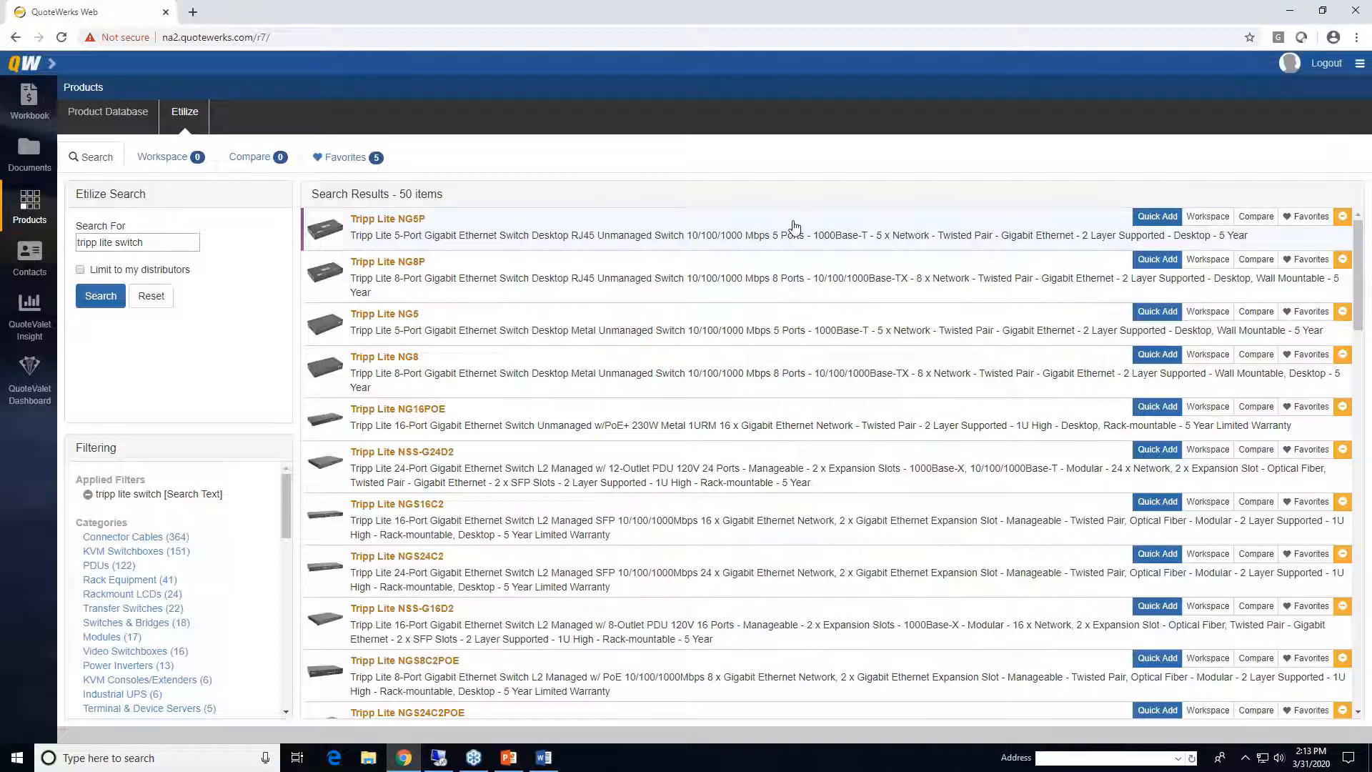
pyautogui.click(1200, 220)
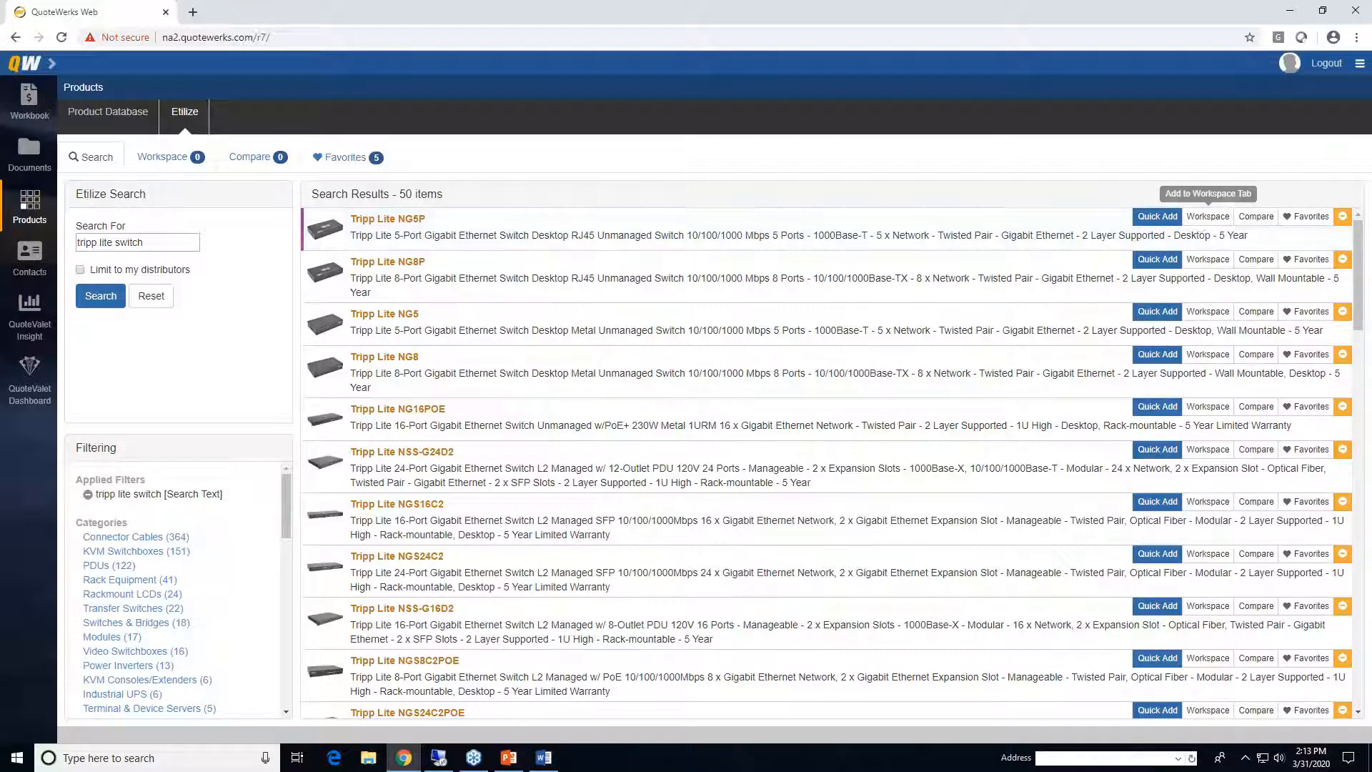
pyautogui.click(1202, 220)
pyautogui.click(1210, 262)
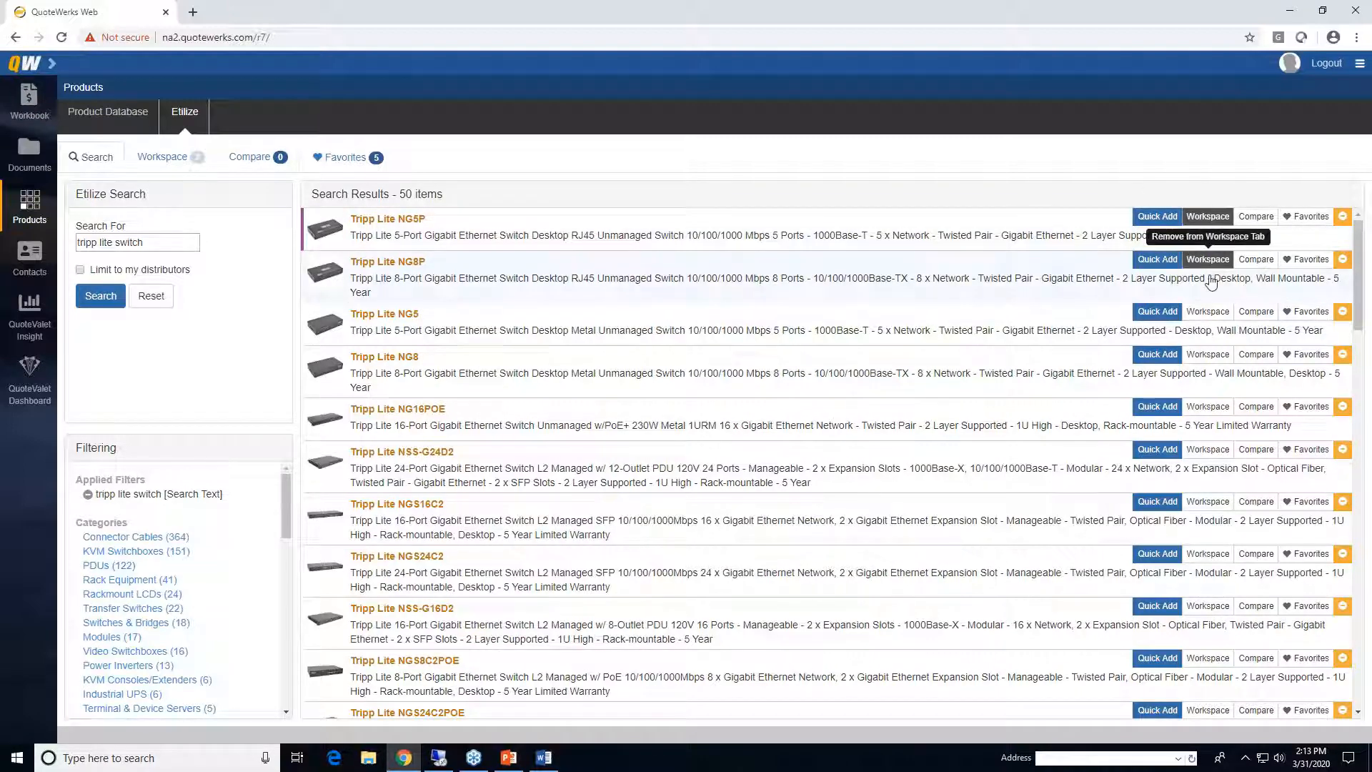
pyautogui.click(1208, 312)
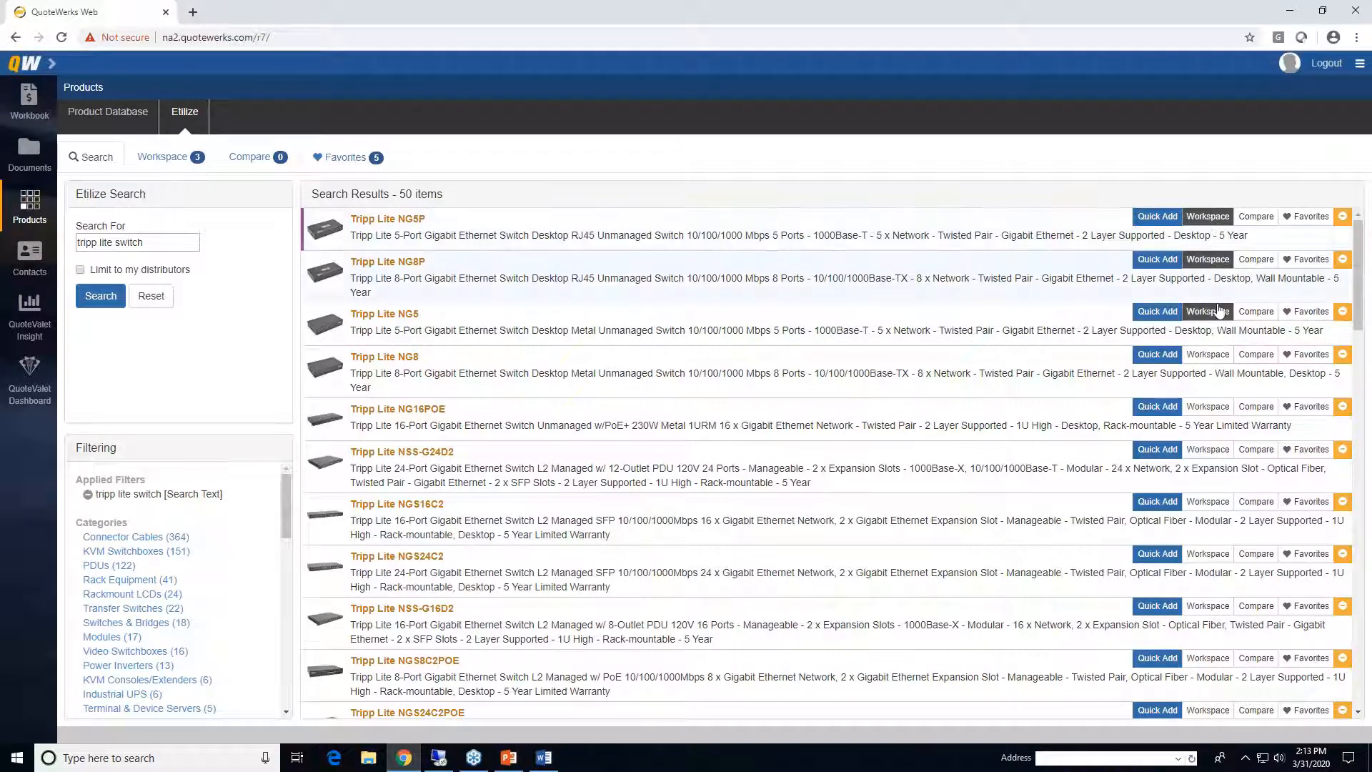
pyautogui.click(161, 159)
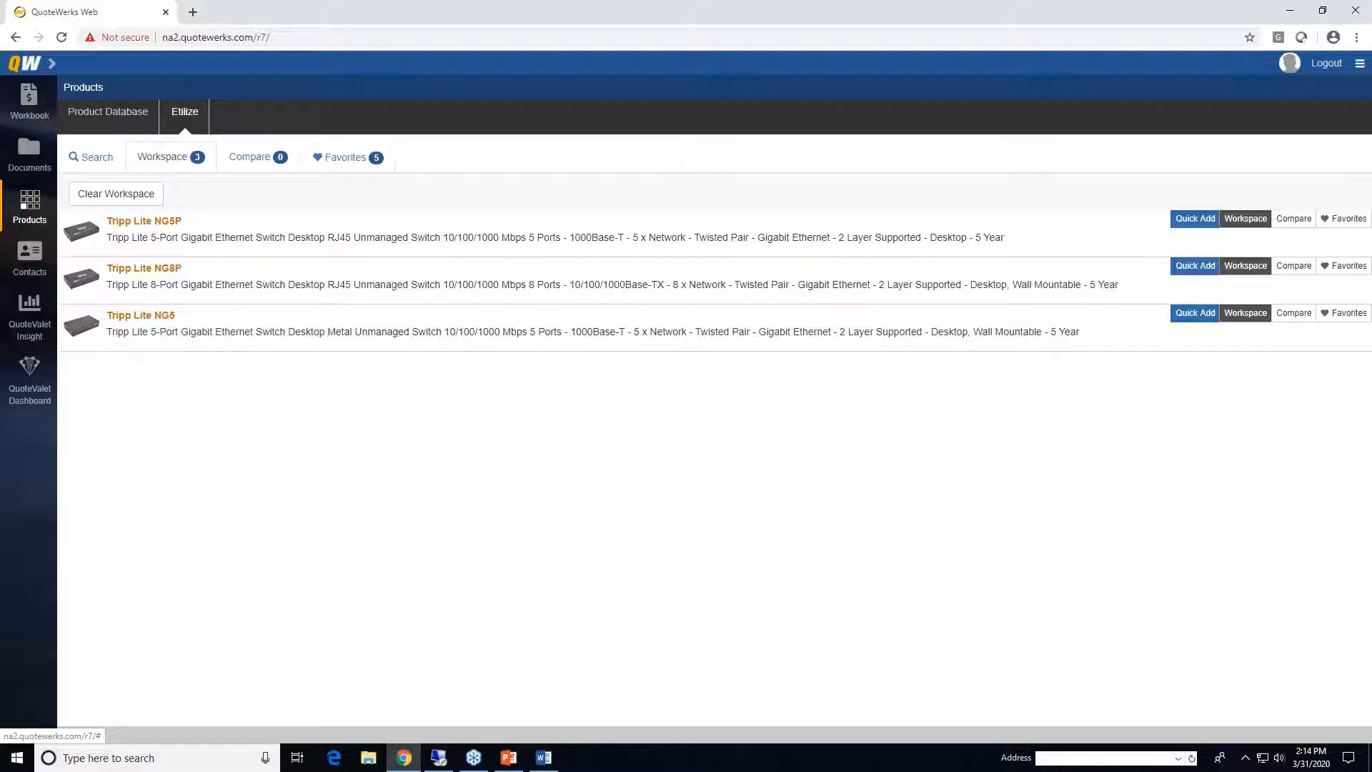
# - Browse the five Favorites and the Workspace, ending back on the 50 search results
pyautogui.click(96, 156)
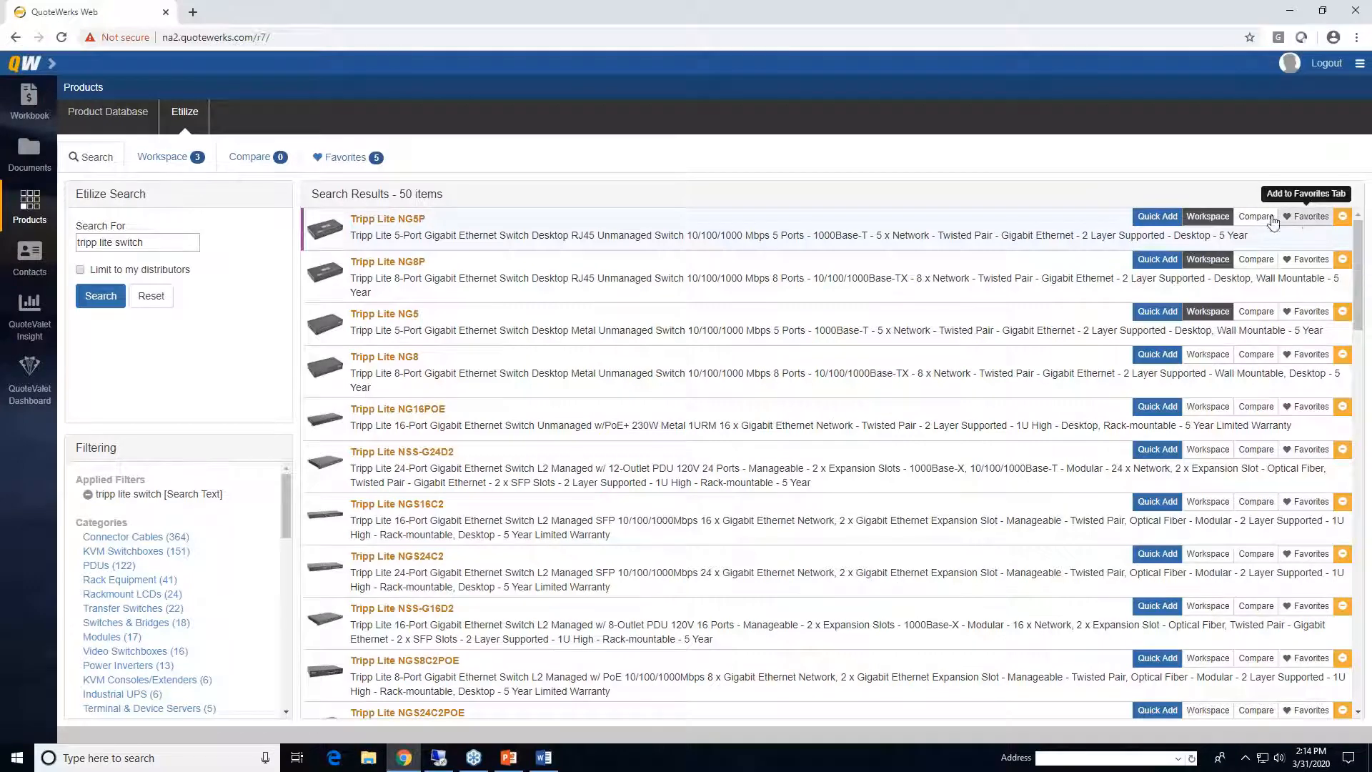
pyautogui.click(319, 163)
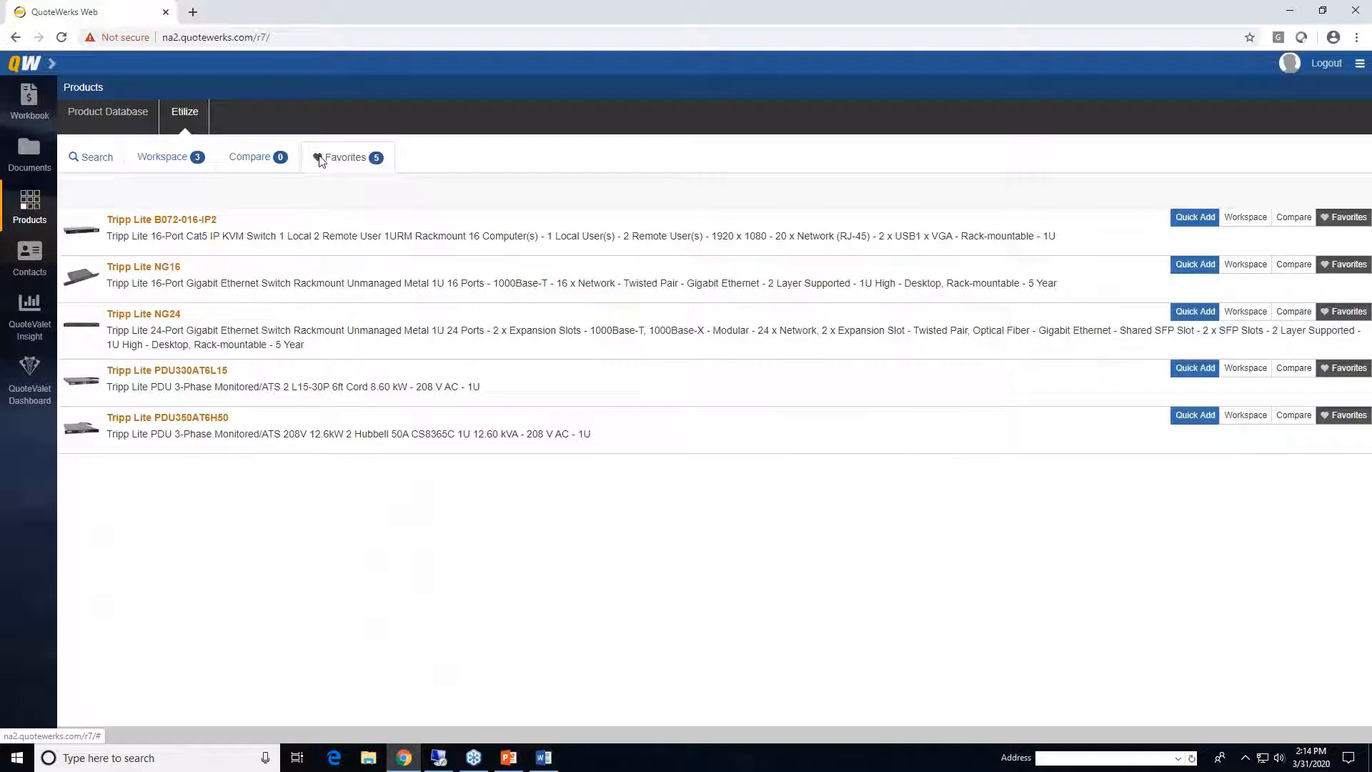
pyautogui.click(201, 169)
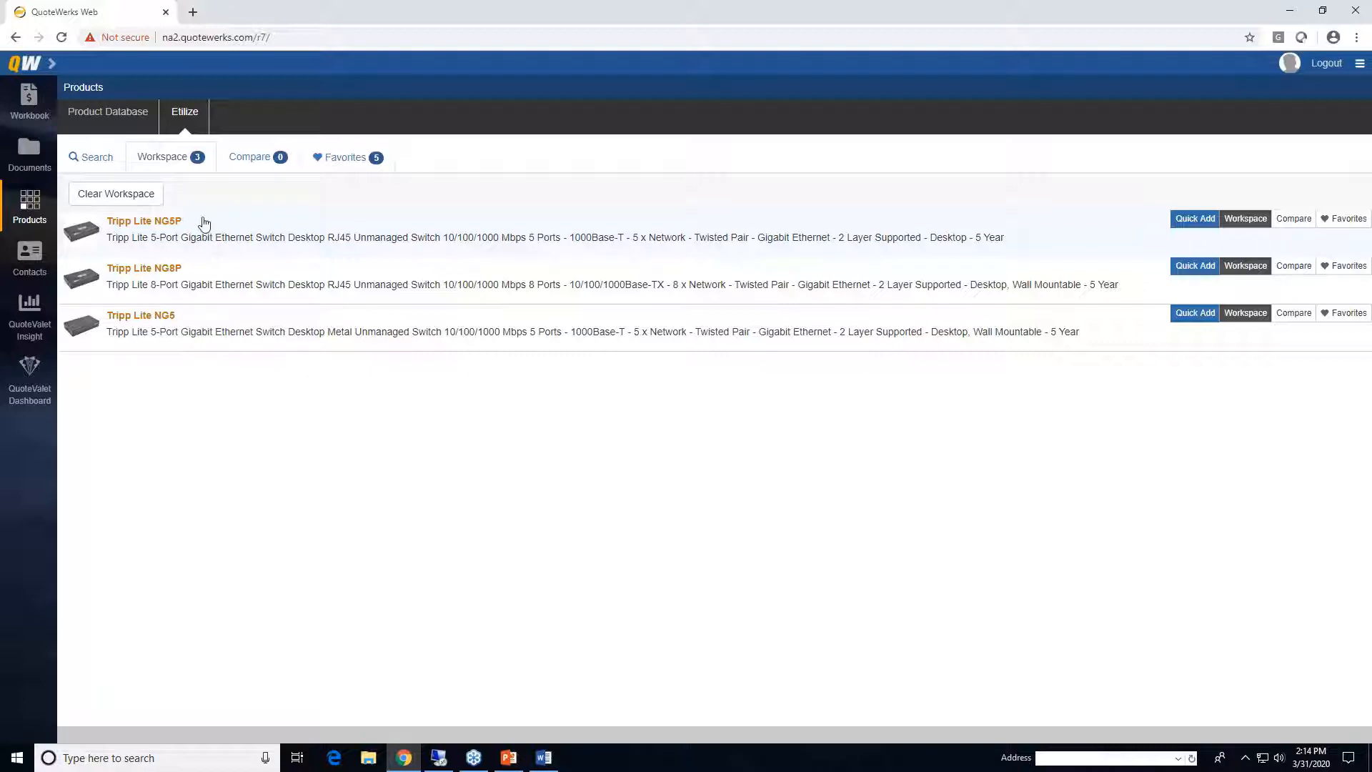
pyautogui.click(93, 156)
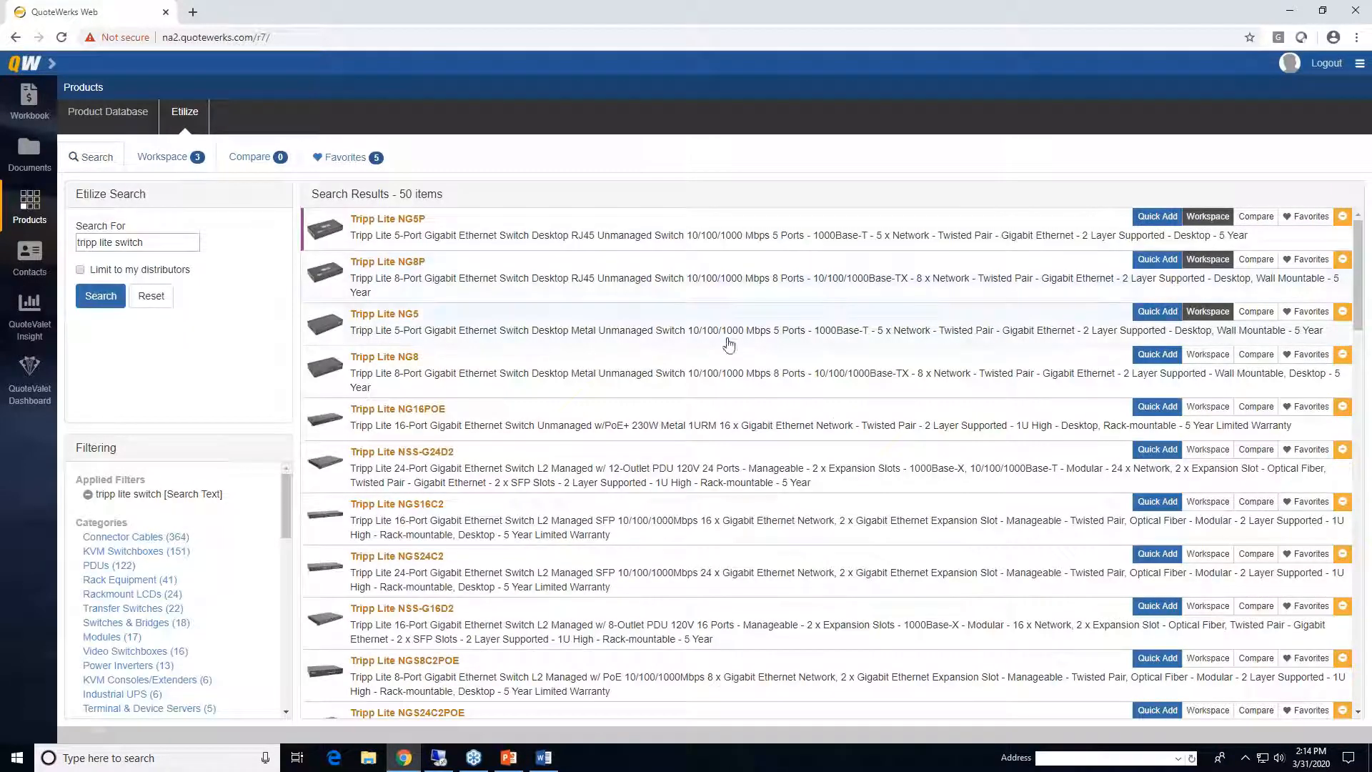
# - Add the NG5P, NG8P and NG5 switches to the compare list and view them side by side
pyautogui.click(1261, 221)
pyautogui.click(1256, 261)
pyautogui.click(1254, 312)
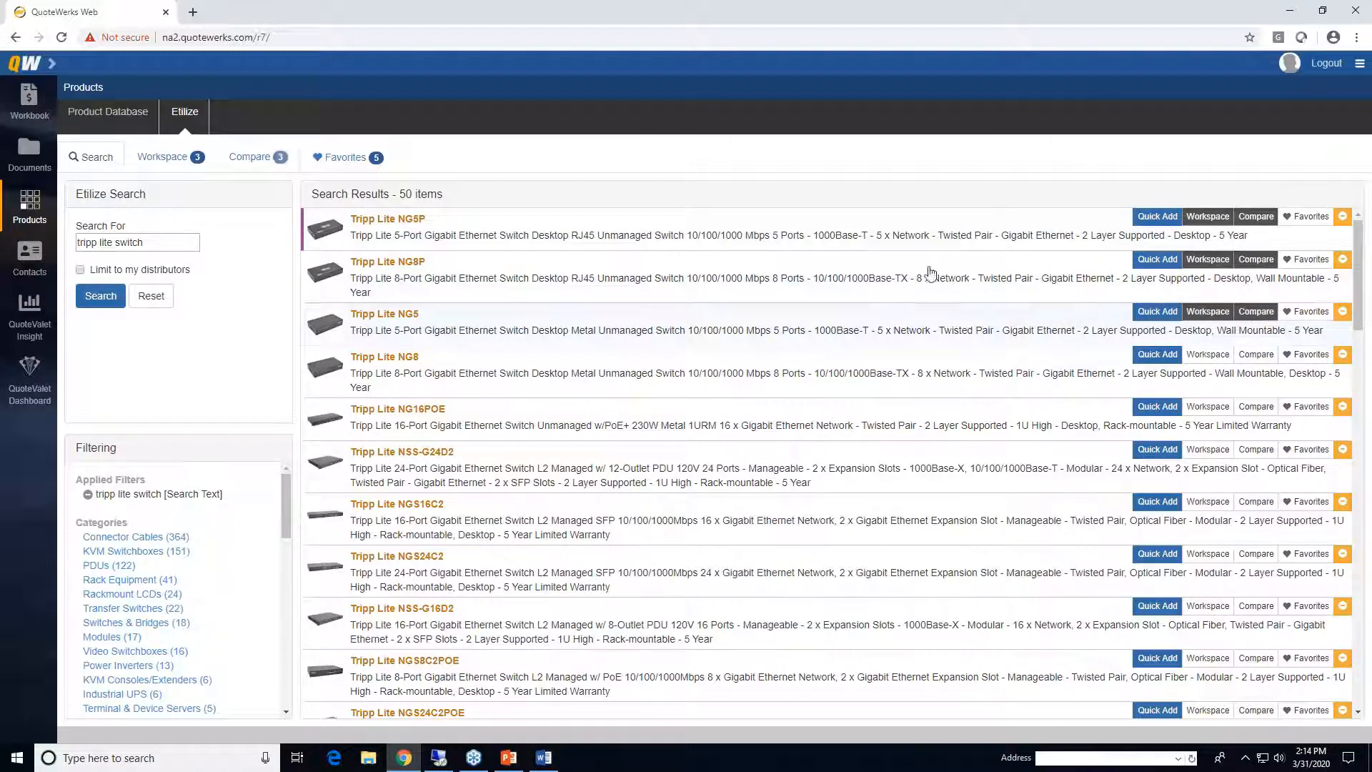
pyautogui.click(247, 158)
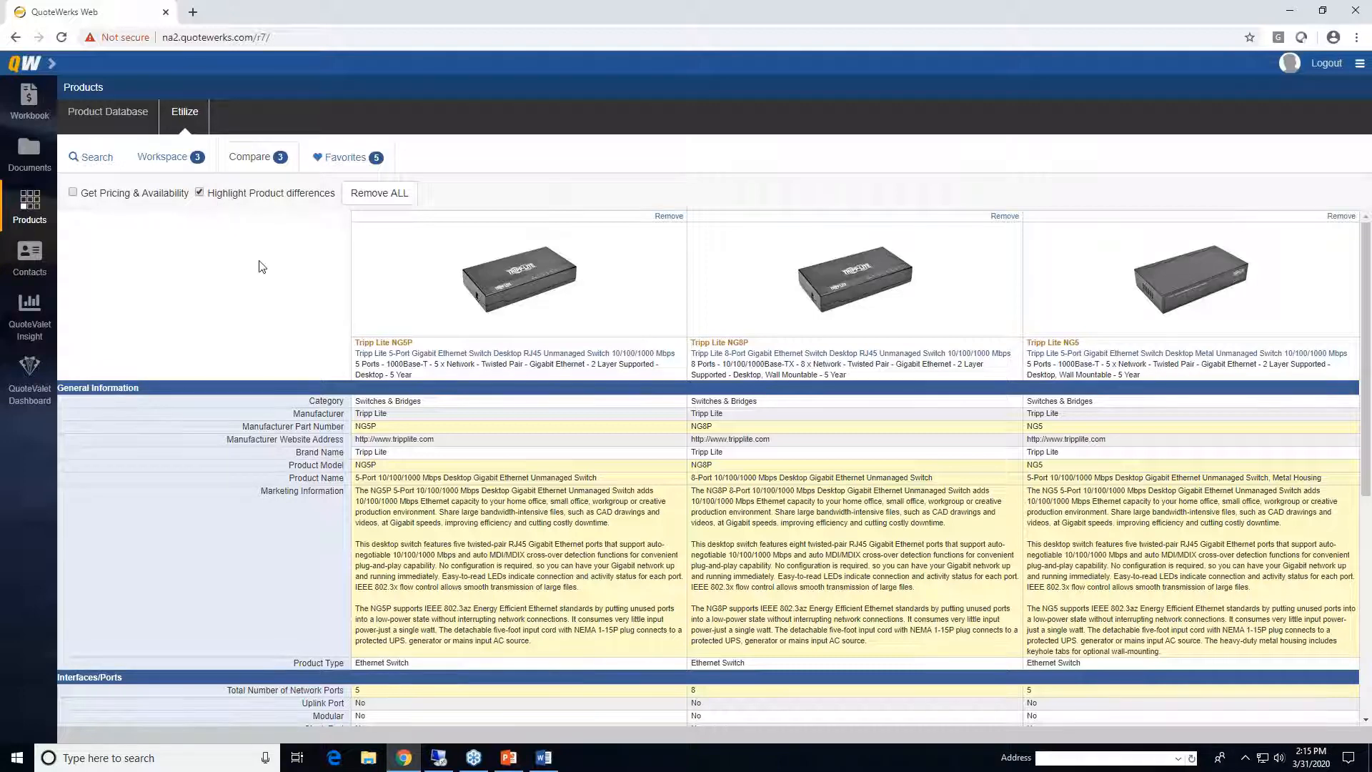
# - Scroll through the comparison table, then go back to the 50 Etilize search results
pyautogui.scroll(-5, 396, 333)
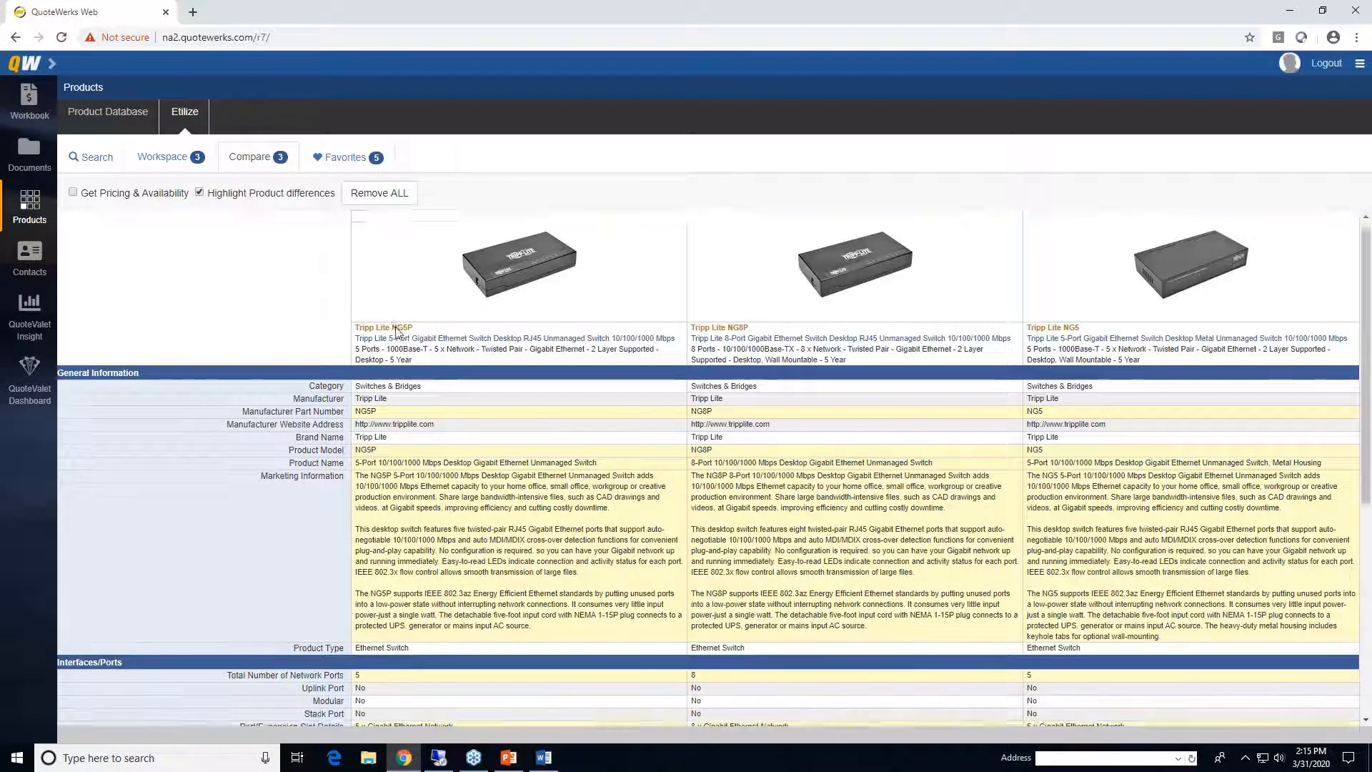
pyautogui.scroll(5, 470, 367)
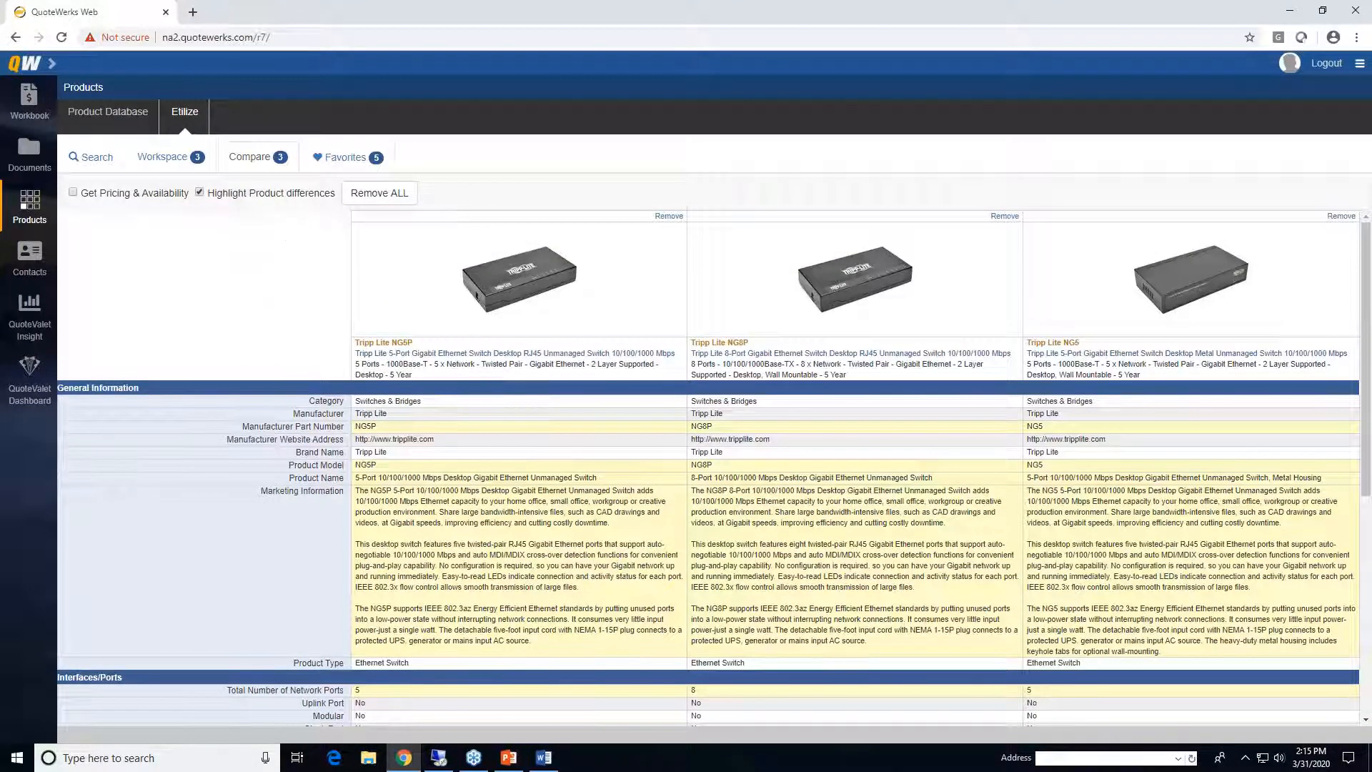
pyautogui.click(111, 163)
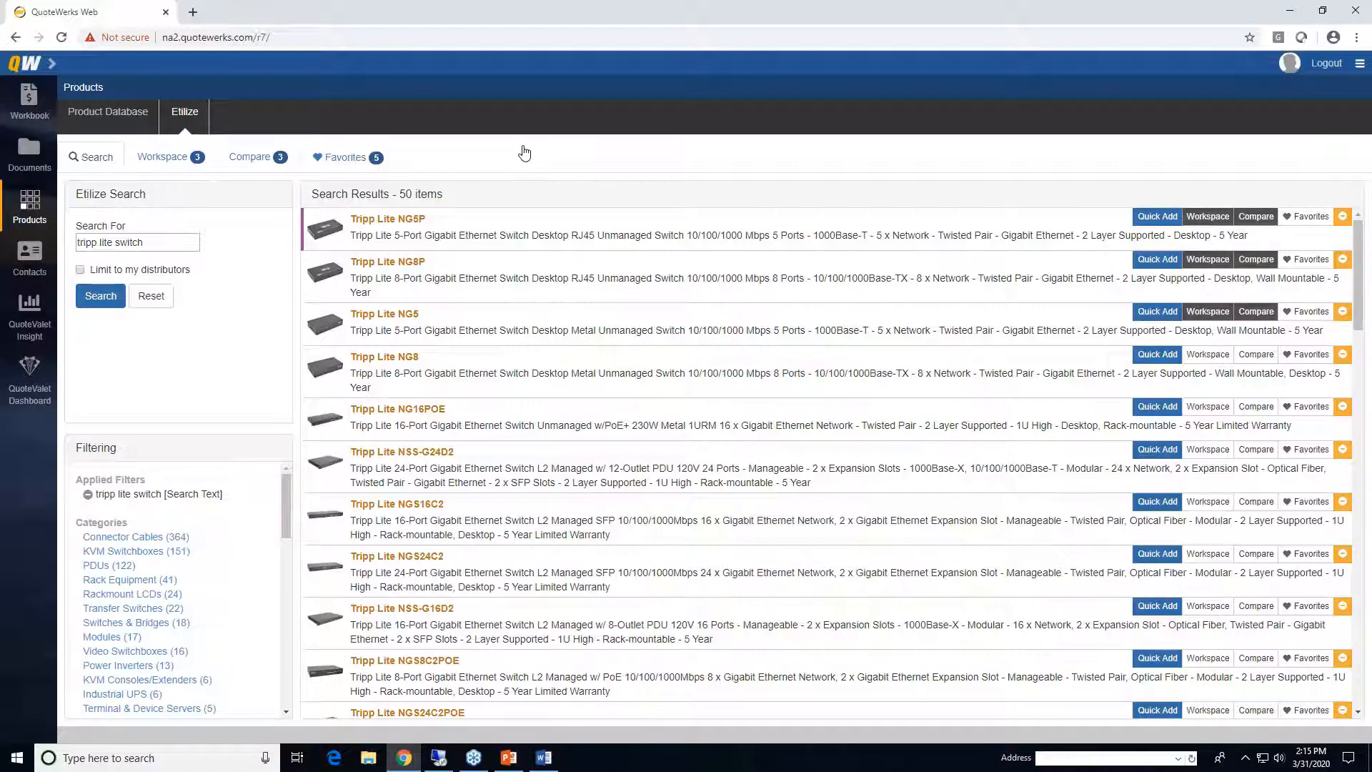
# - In the Sample Products database, select 03-HES3, 13-046, 27AF61 and 36AF41 and add them to the quote
pyautogui.click(107, 112)
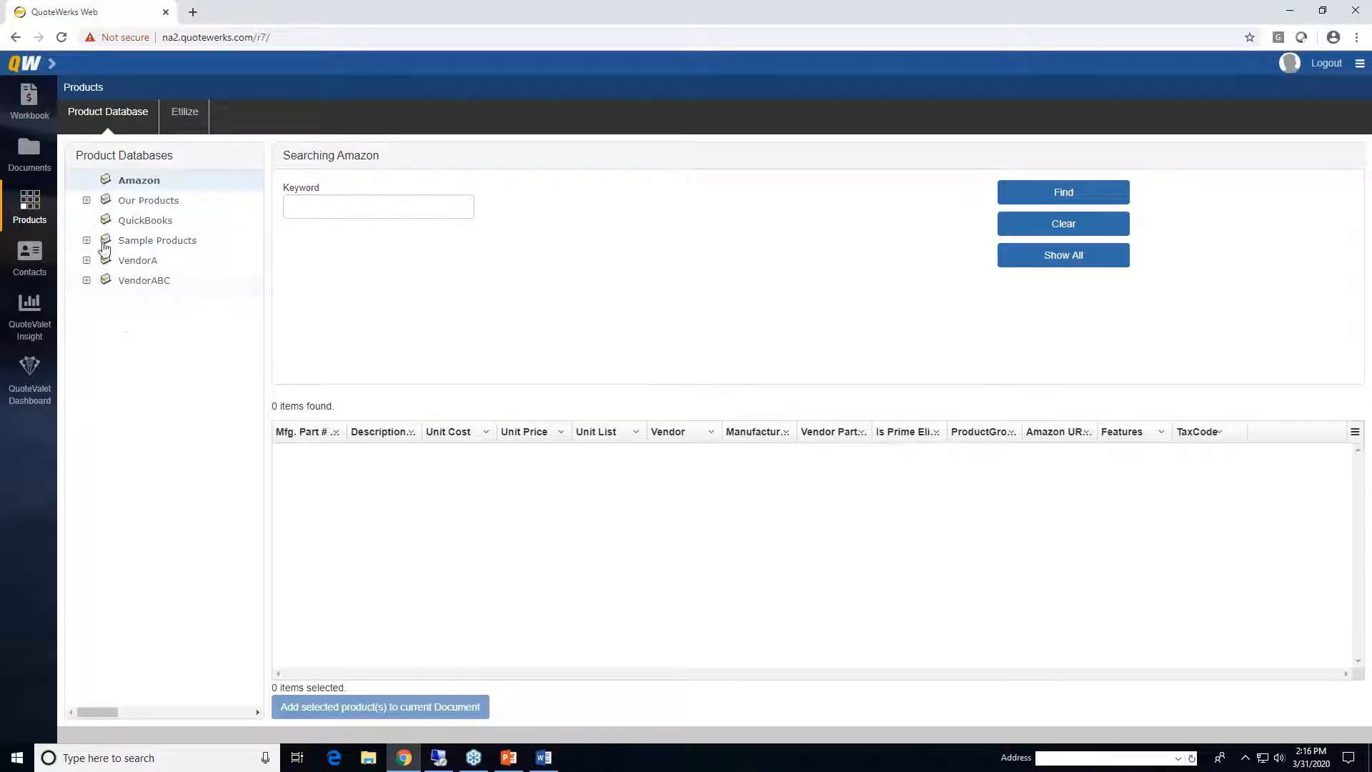
pyautogui.click(137, 243)
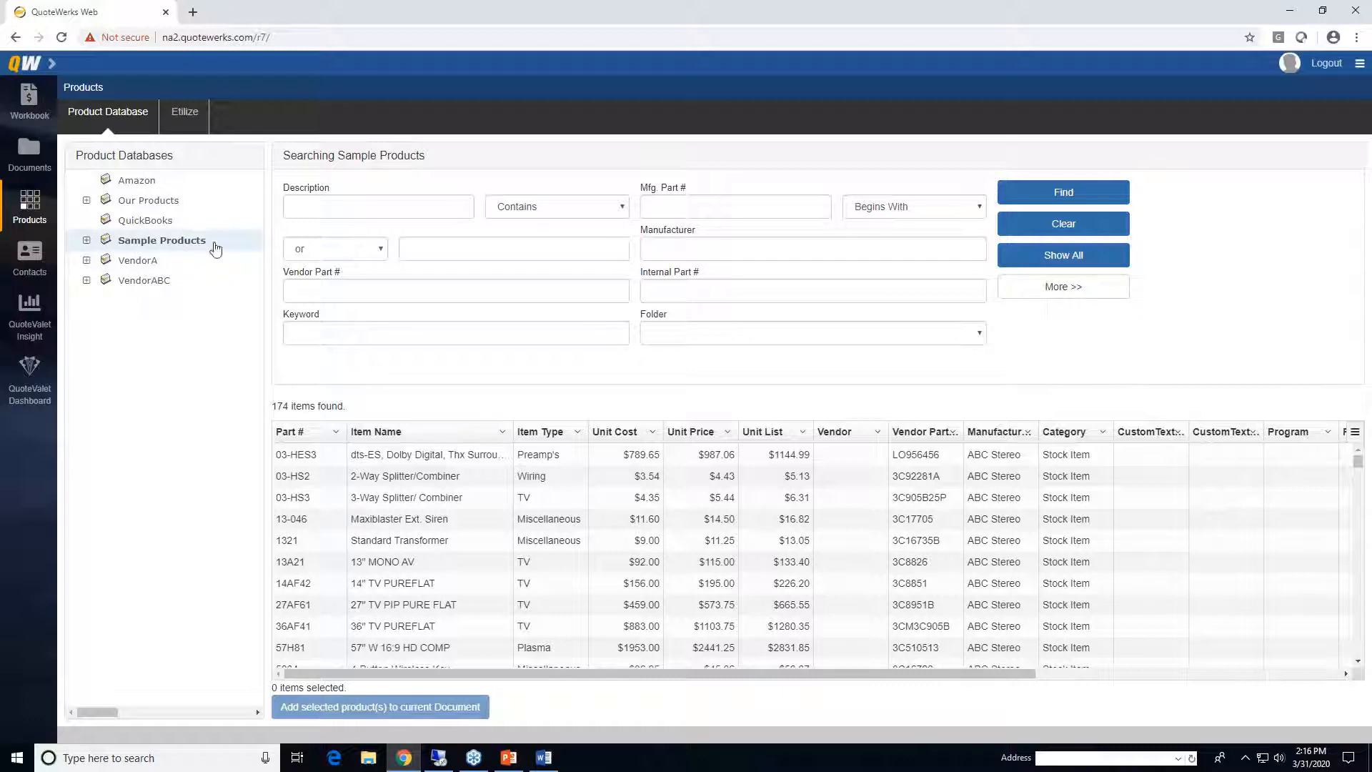
pyautogui.click(330, 209)
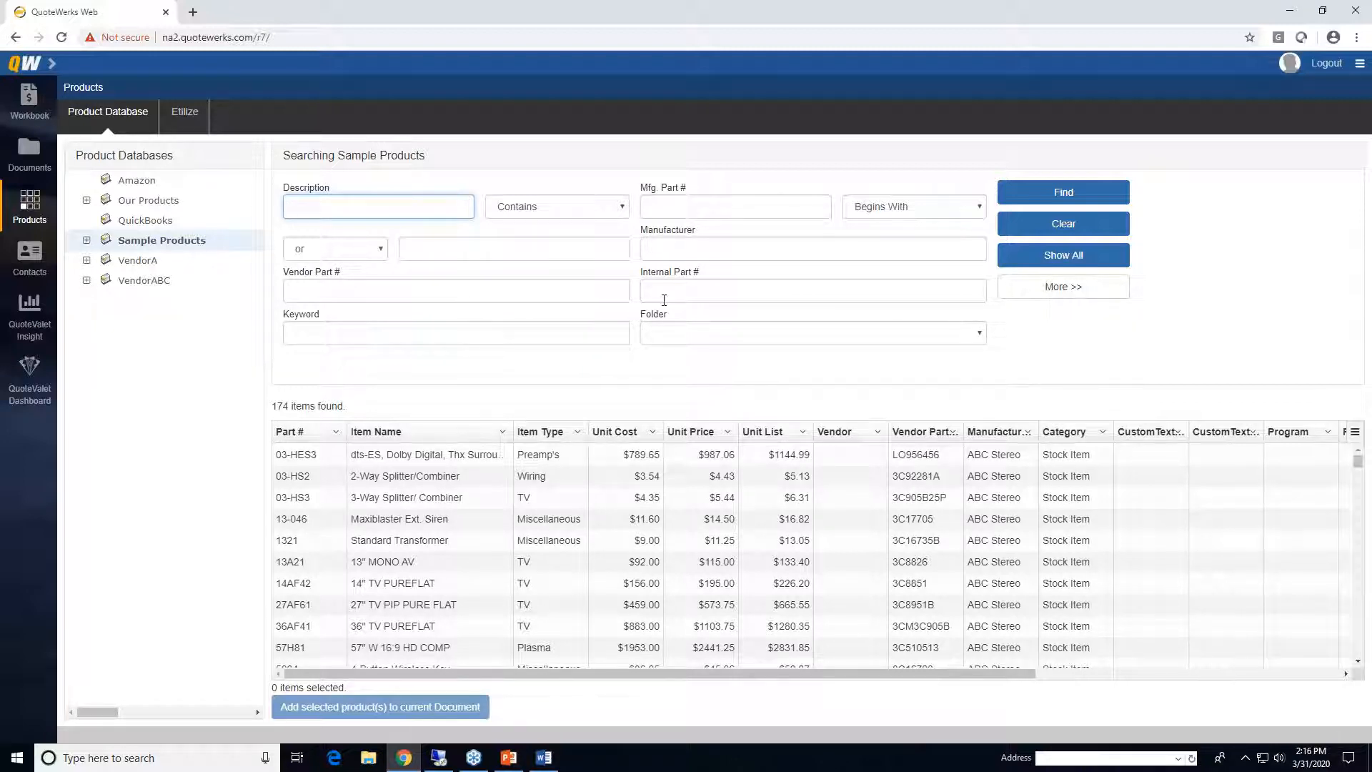
pyautogui.click(444, 458)
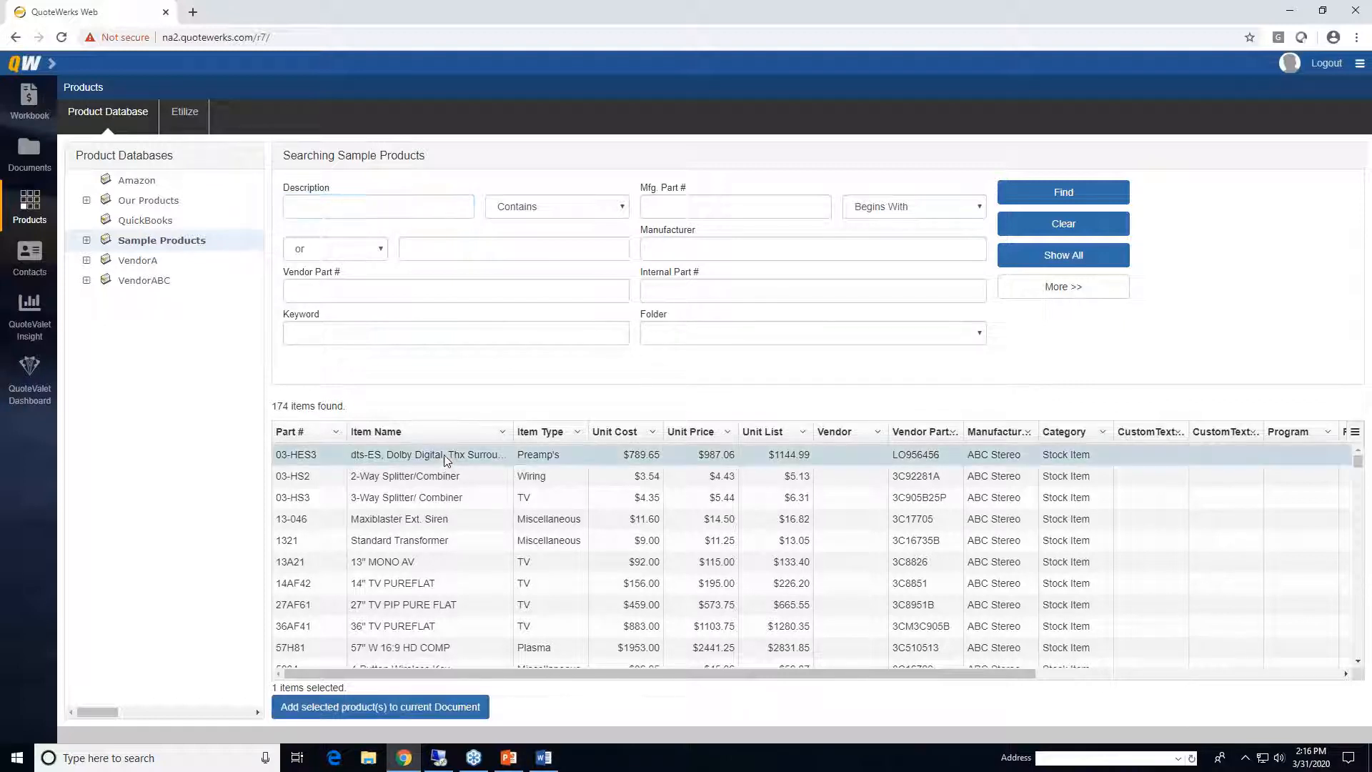
pyautogui.keyDown('ctrl'); pyautogui.click(417, 525); pyautogui.keyUp('ctrl')
pyautogui.keyDown('ctrl'); pyautogui.click(405, 605); pyautogui.keyUp('ctrl')
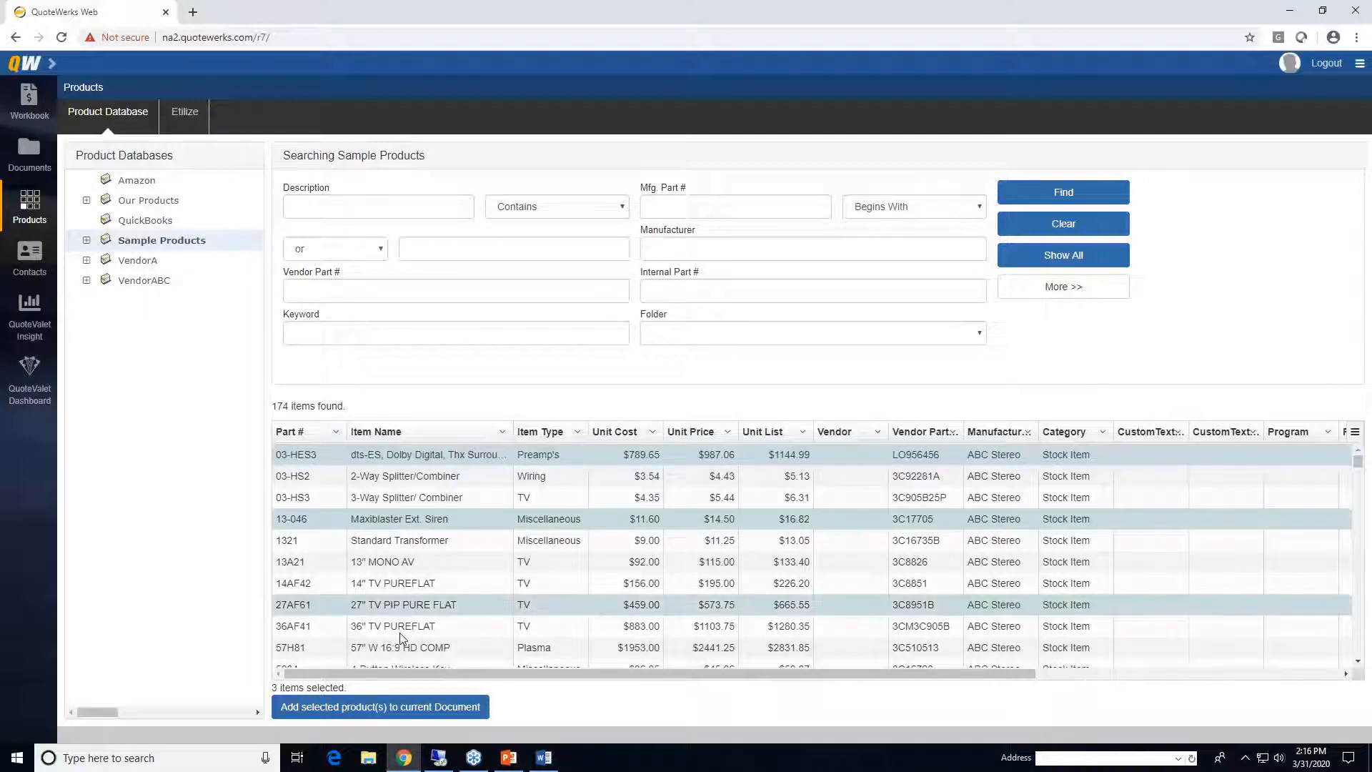
pyautogui.keyDown('ctrl'); pyautogui.click(399, 629); pyautogui.keyUp('ctrl')
pyautogui.click(385, 709)
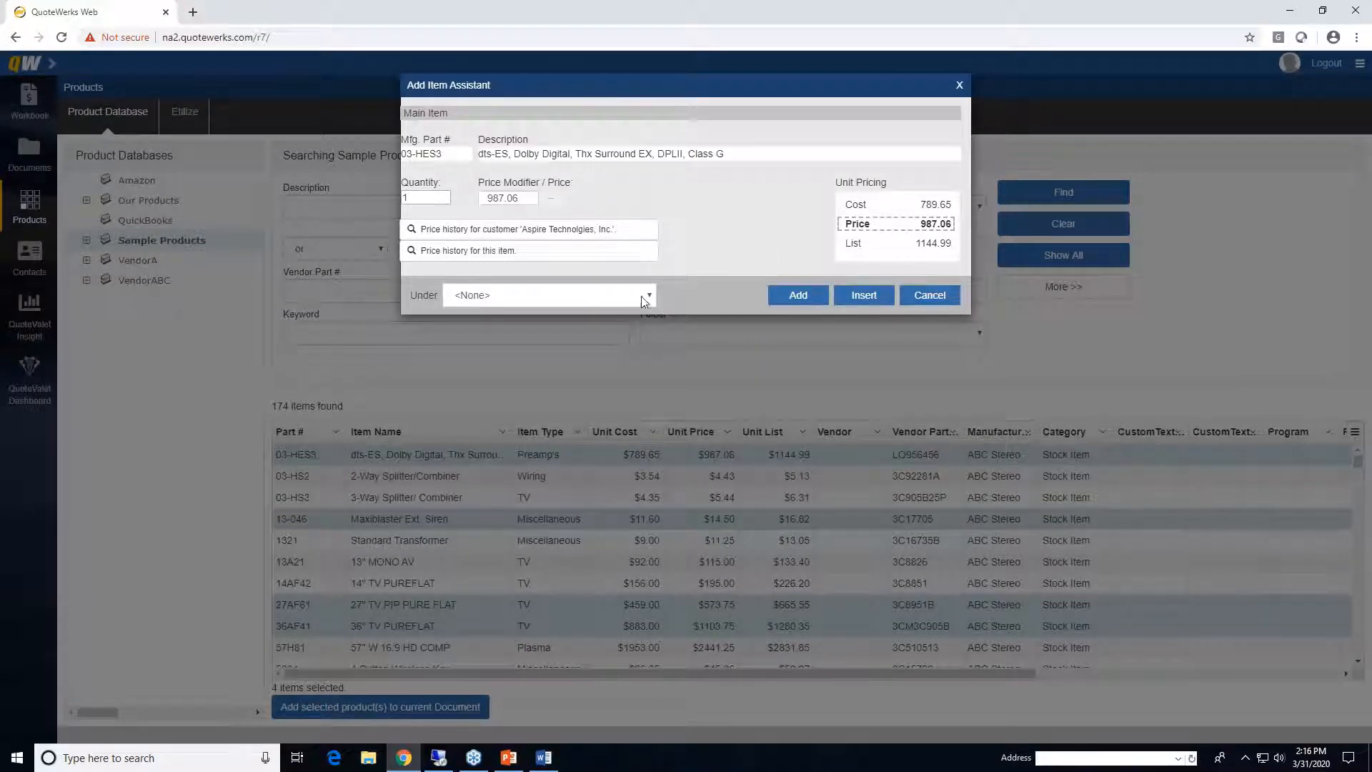
# - Check the customer's price history for the 03-HES3 preamp, then add it under Section: Products
pyautogui.click(587, 236)
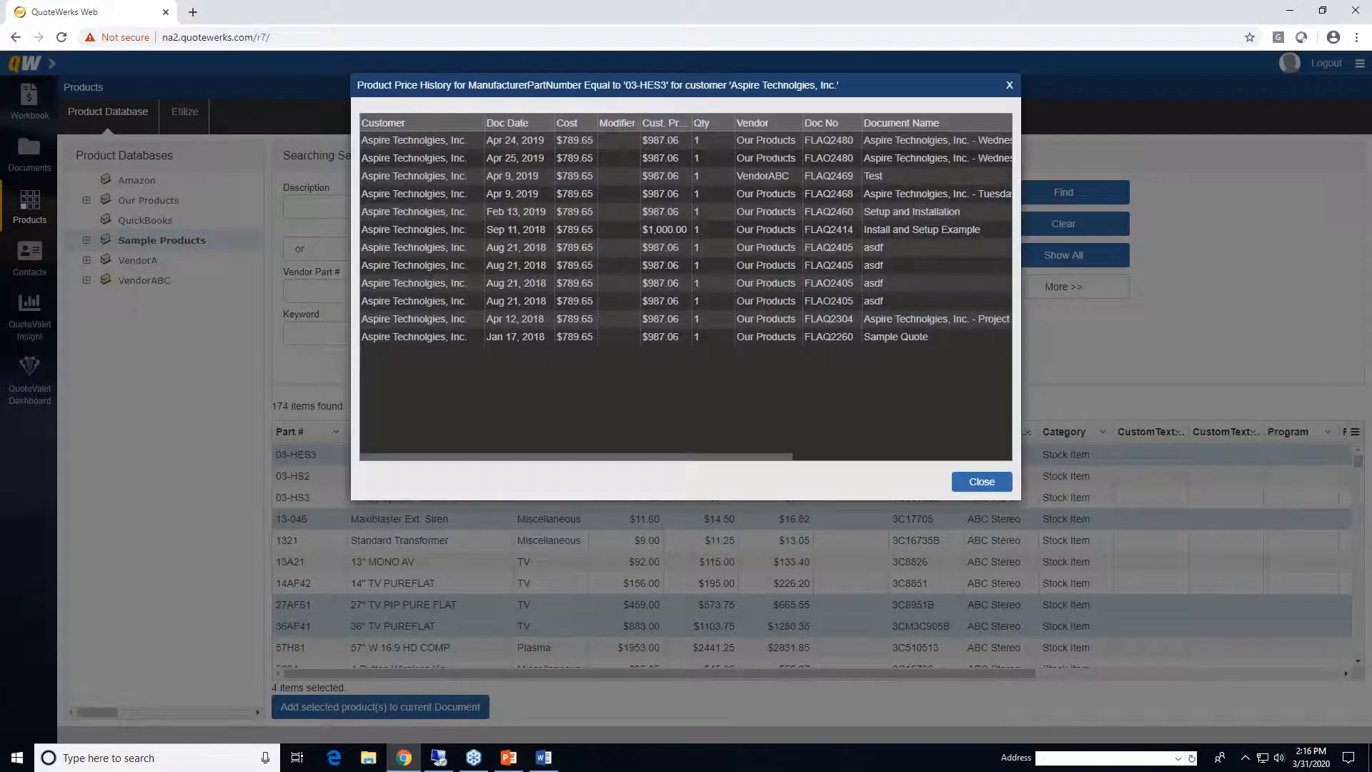
pyautogui.click(981, 483)
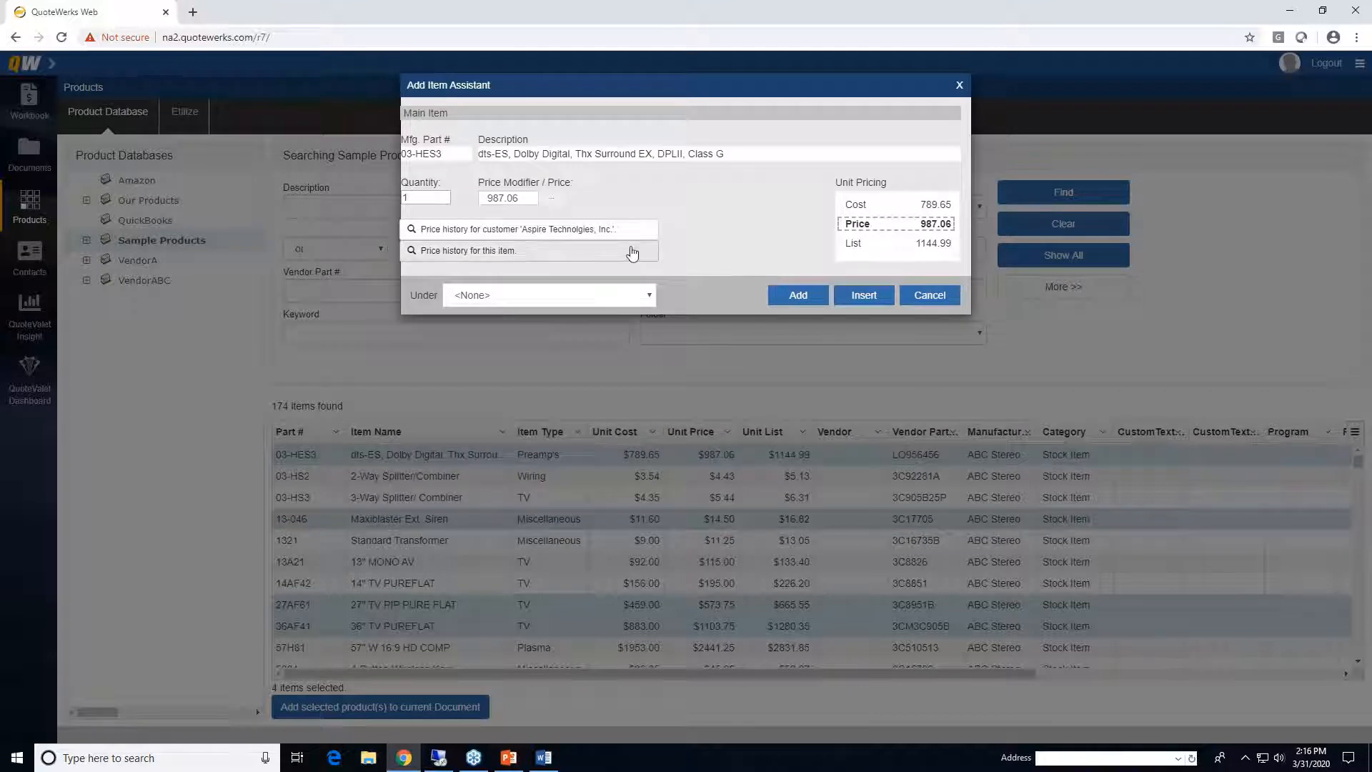
pyautogui.click(648, 295)
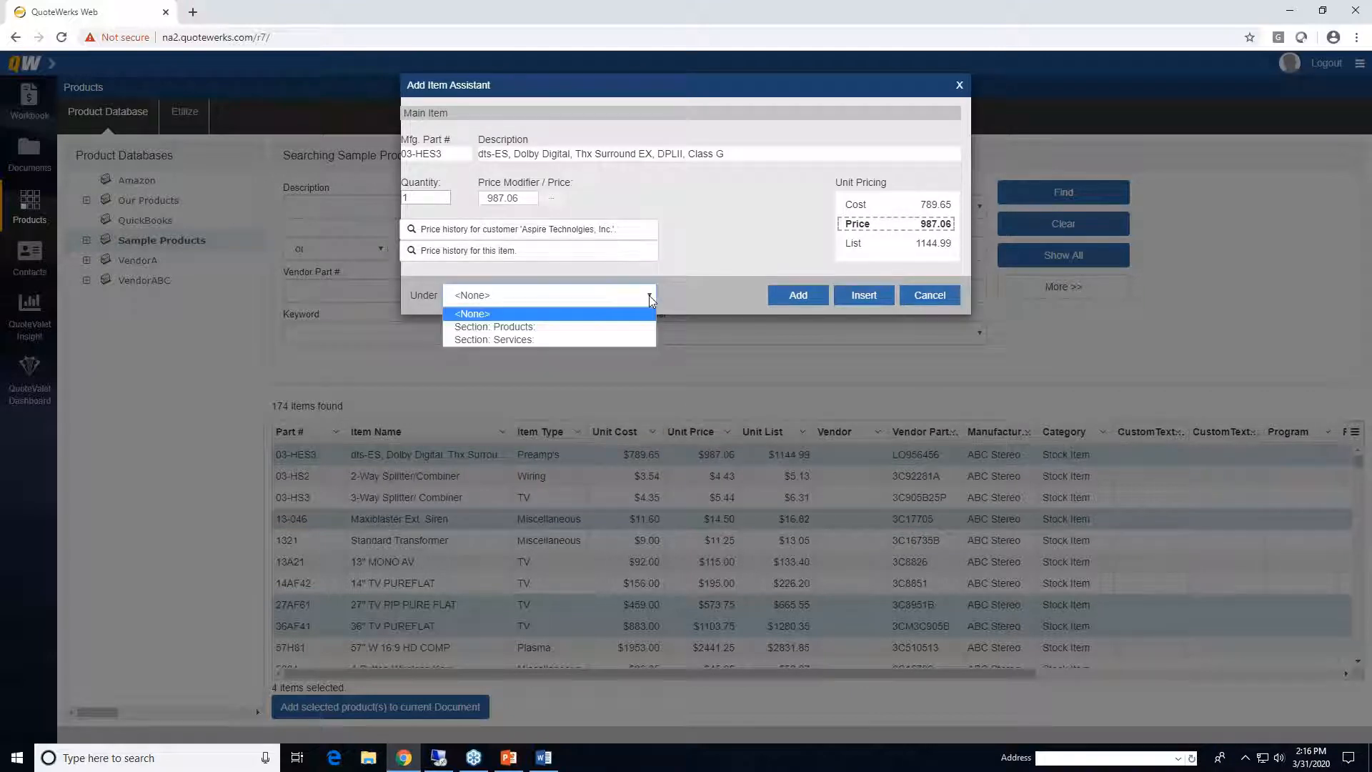
pyautogui.click(627, 333)
pyautogui.click(799, 295)
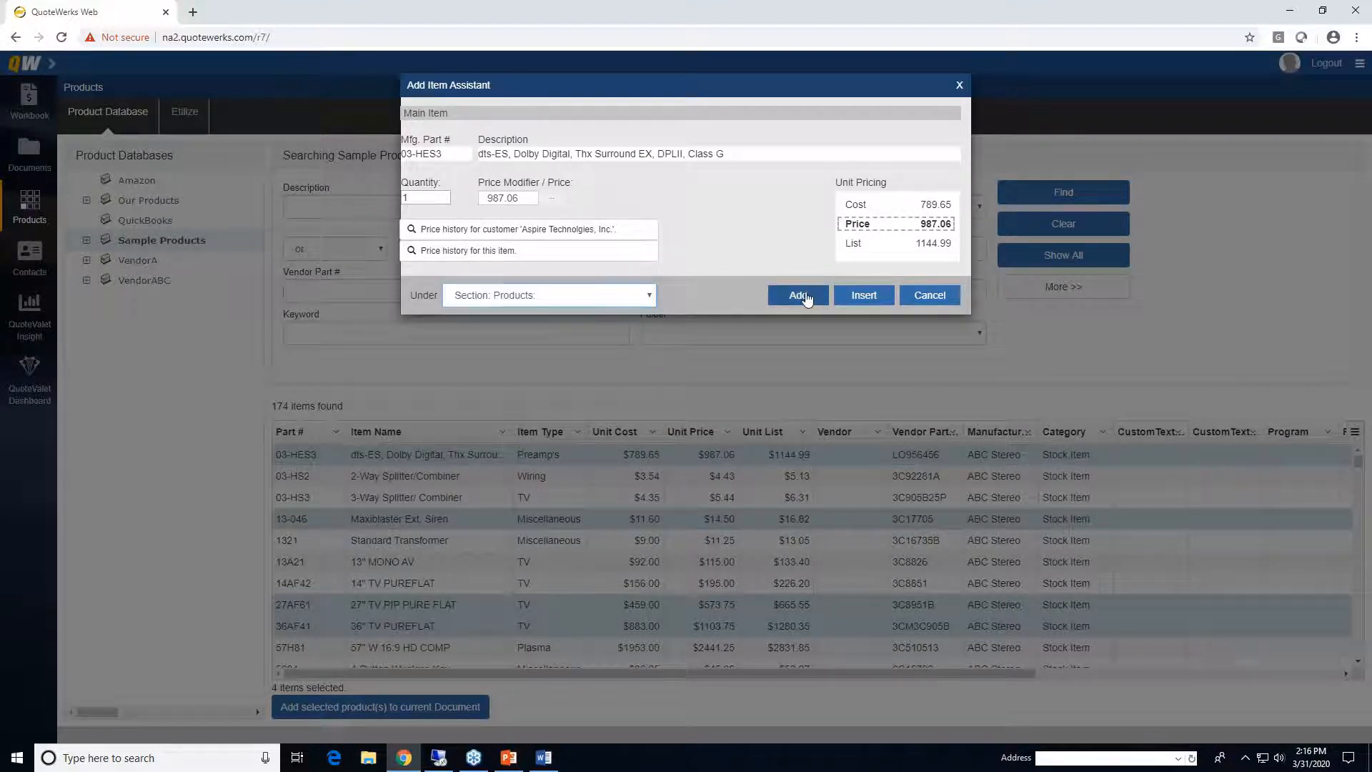
# - Add the siren, the 27" TV with MVSV26M cable, and the 36" TV under Section: Services
pyautogui.click(590, 295)
pyautogui.click(594, 334)
pyautogui.click(792, 296)
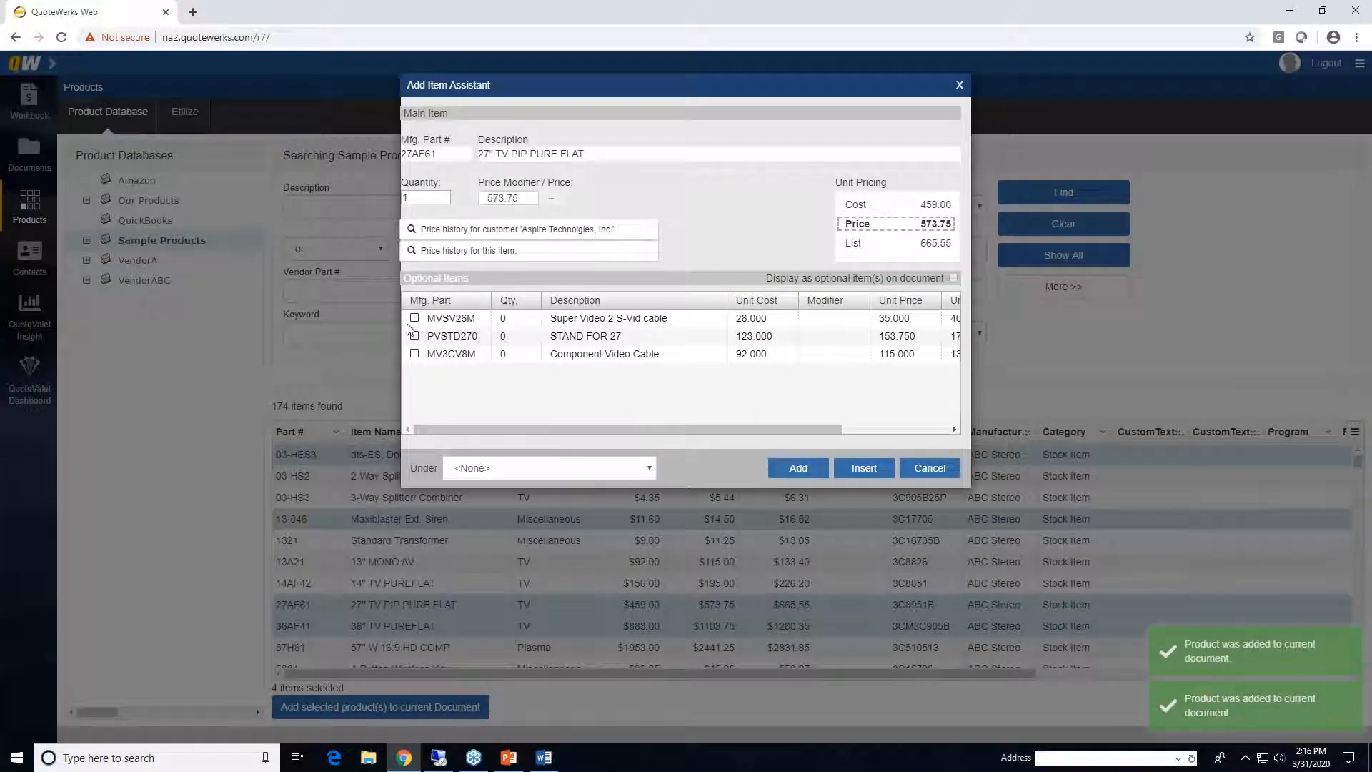
pyautogui.click(415, 318)
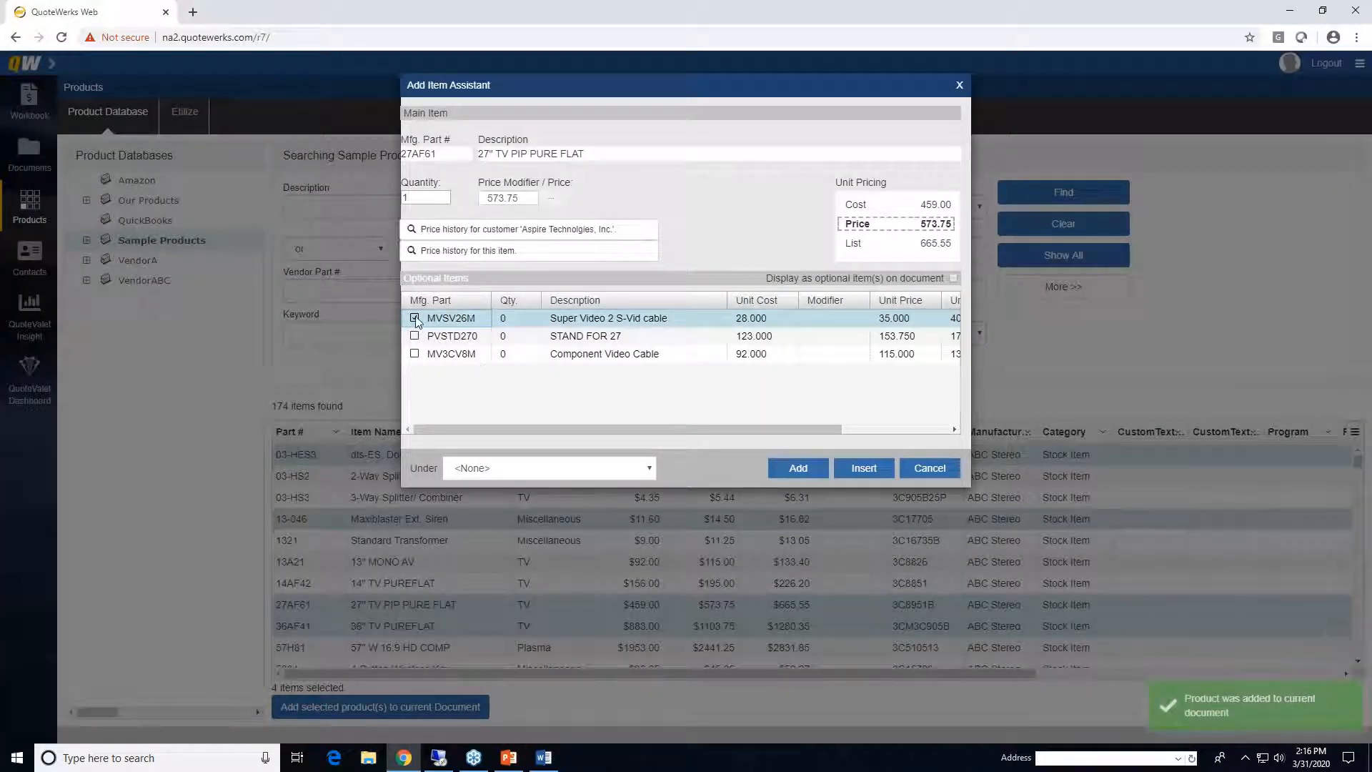
pyautogui.click(643, 470)
pyautogui.click(608, 512)
pyautogui.click(799, 468)
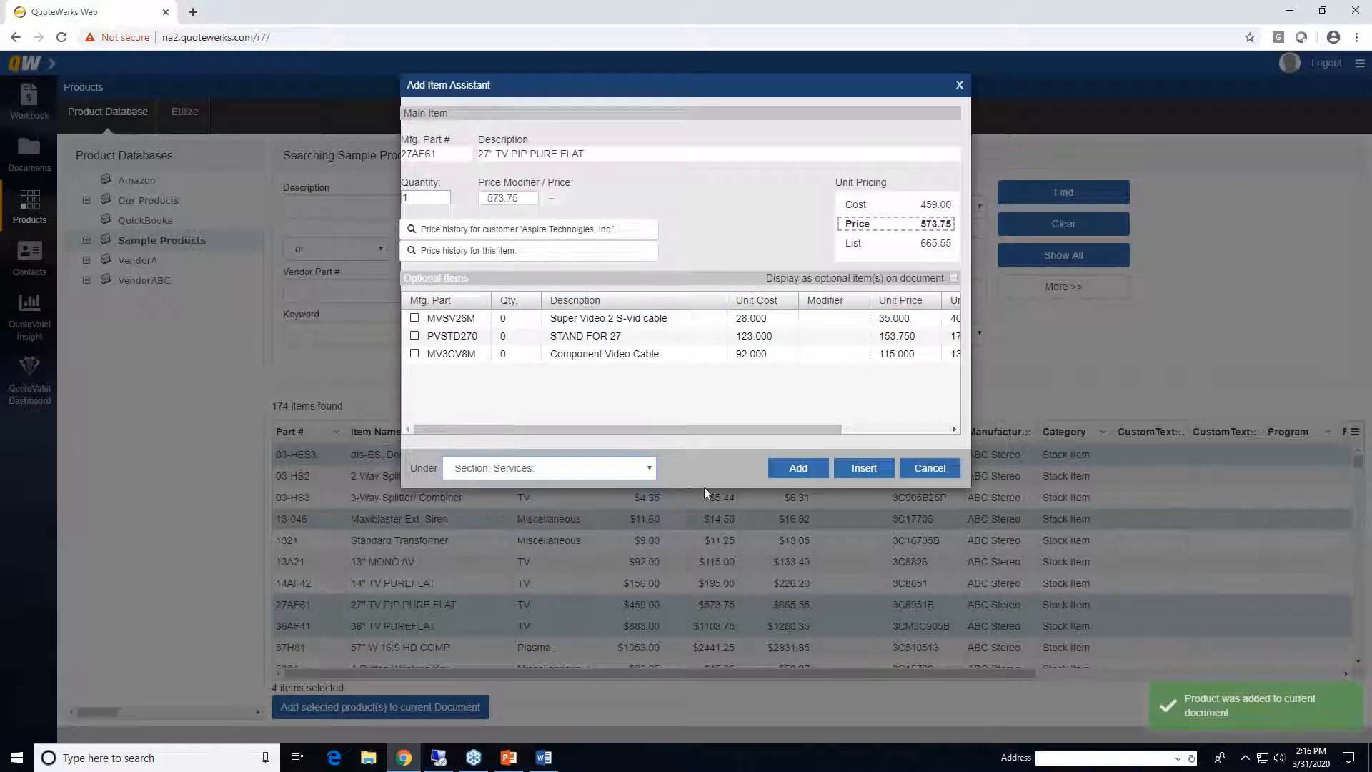
pyautogui.click(647, 295)
pyautogui.click(633, 337)
pyautogui.click(798, 295)
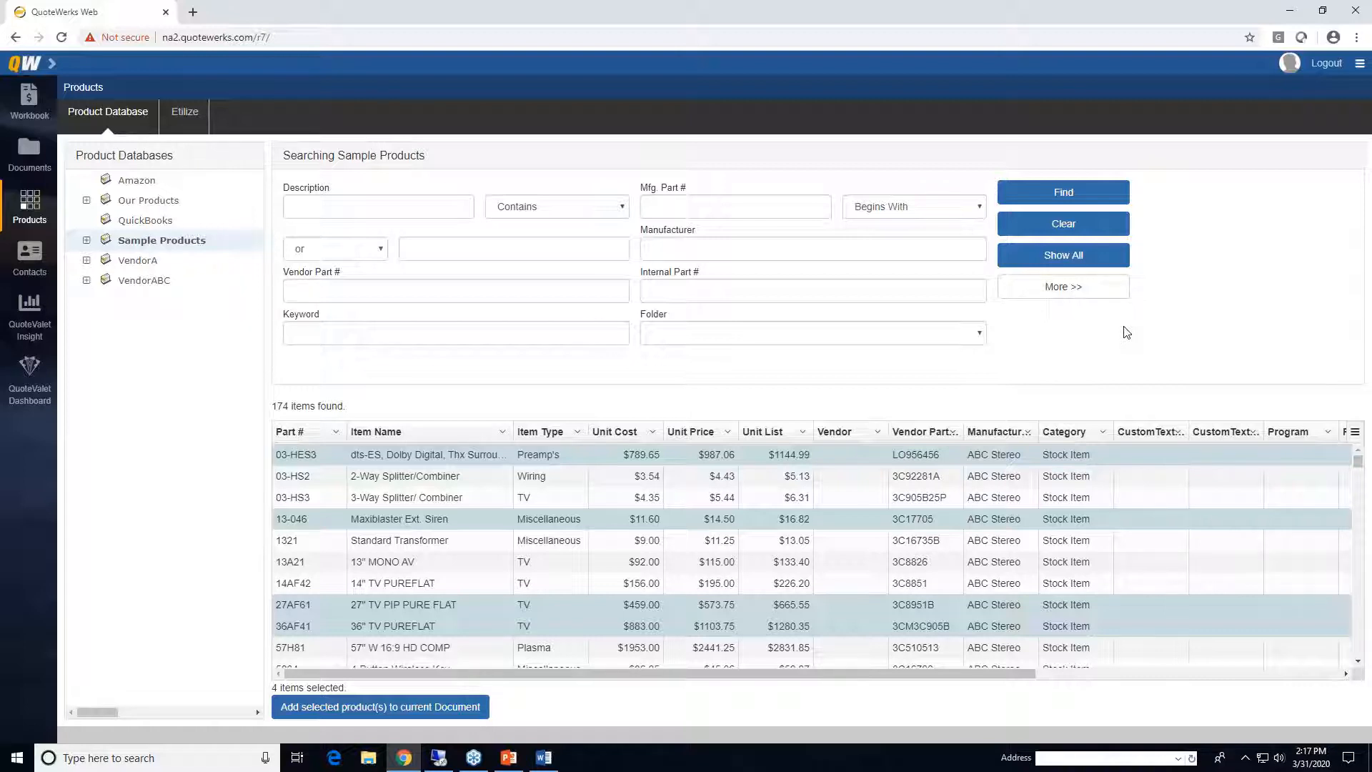
# - In the Workbook, drag the Tripp Lite switch and Cat6 patch cable into Products and delete empty row 6
pyautogui.click(29, 99)
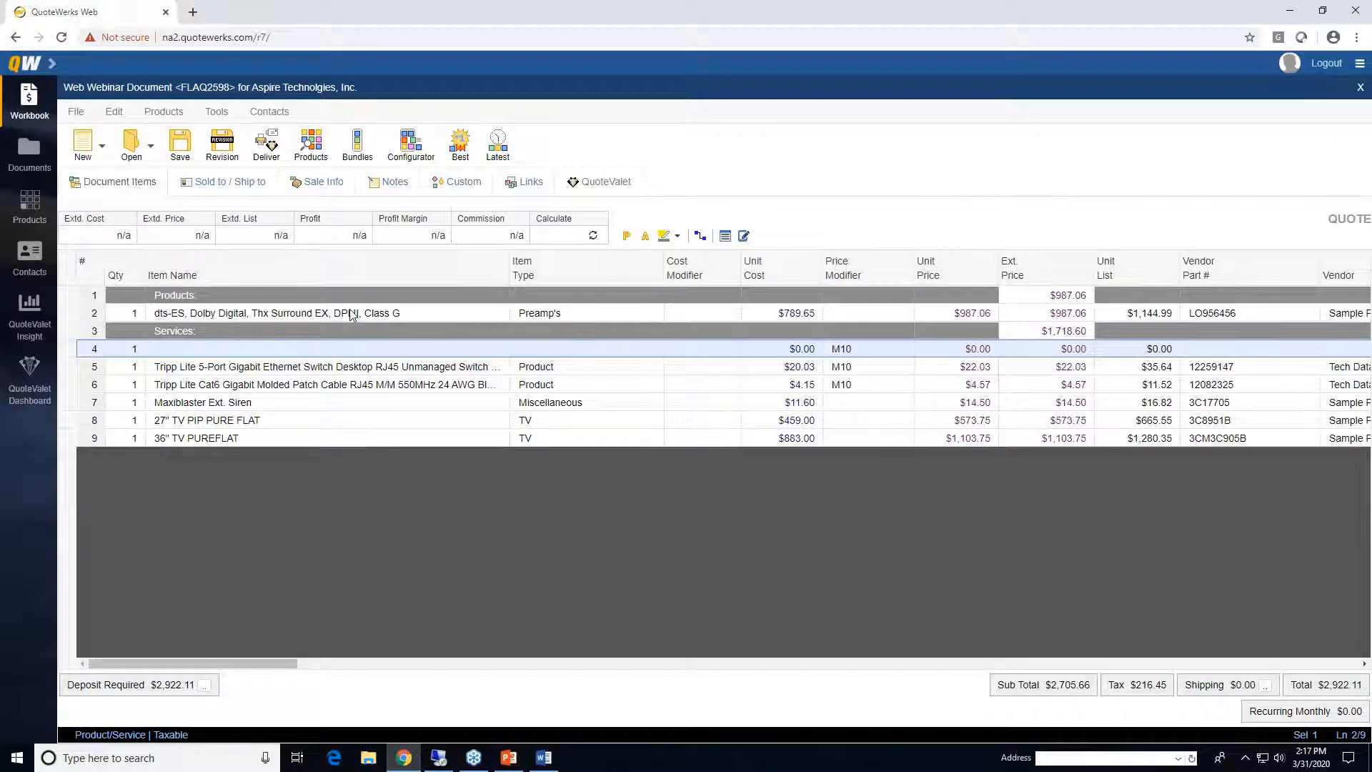
pyautogui.click(52, 63)
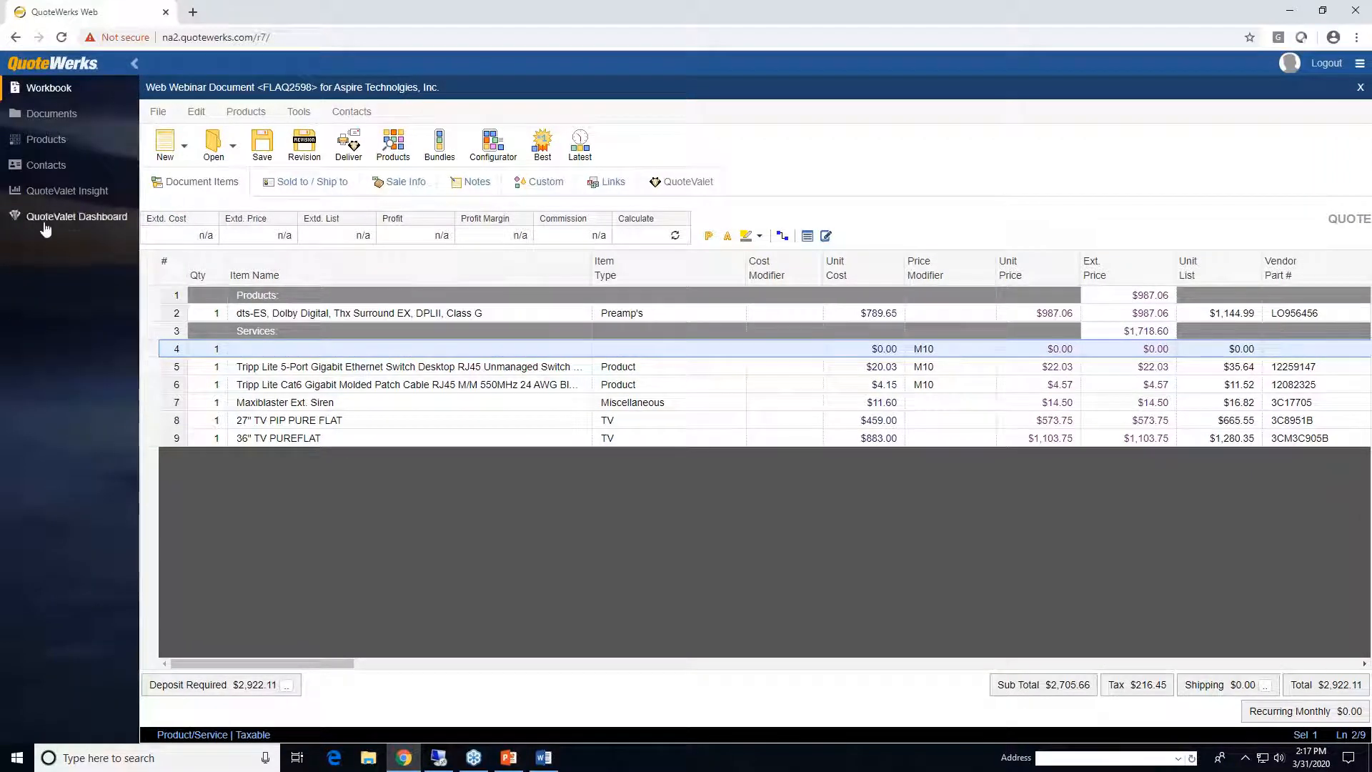
pyautogui.click(134, 63)
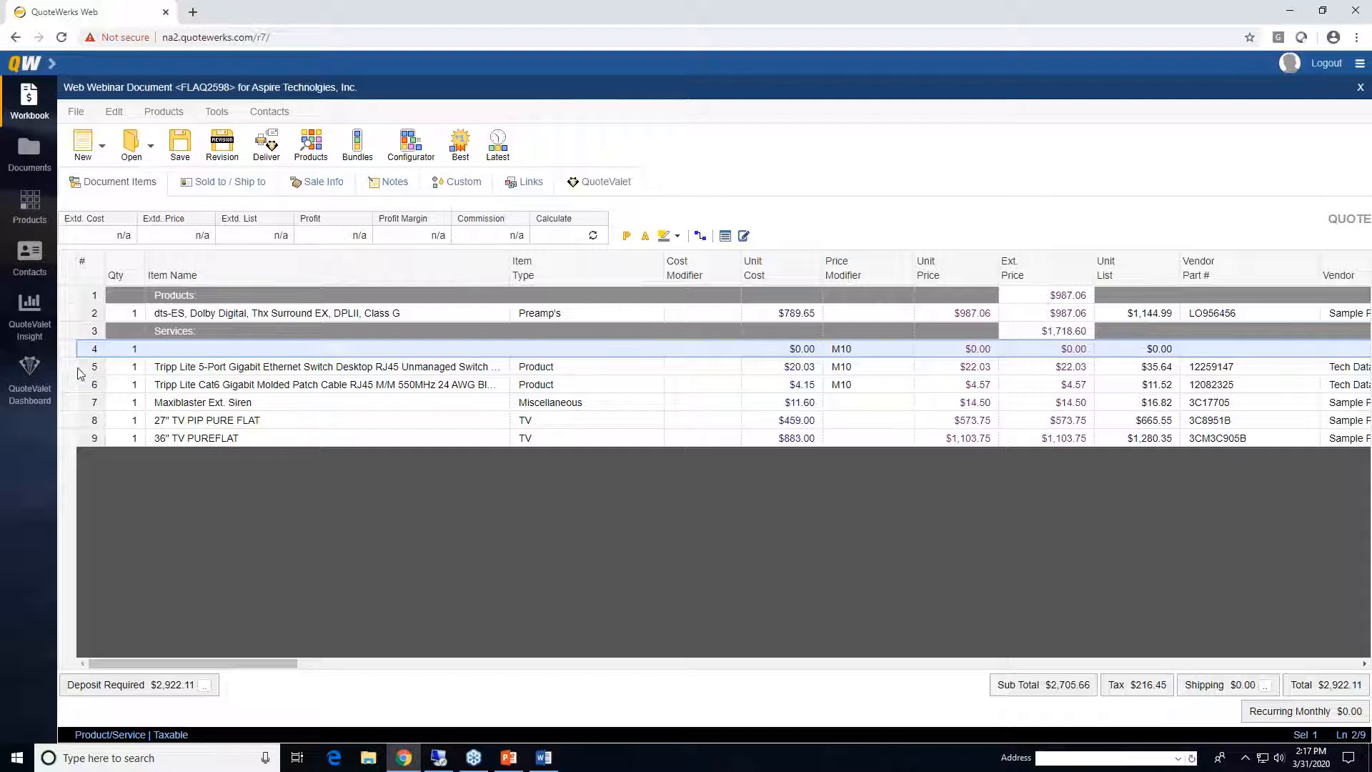
pyautogui.moveTo(71, 366); pyautogui.dragTo(69, 330)
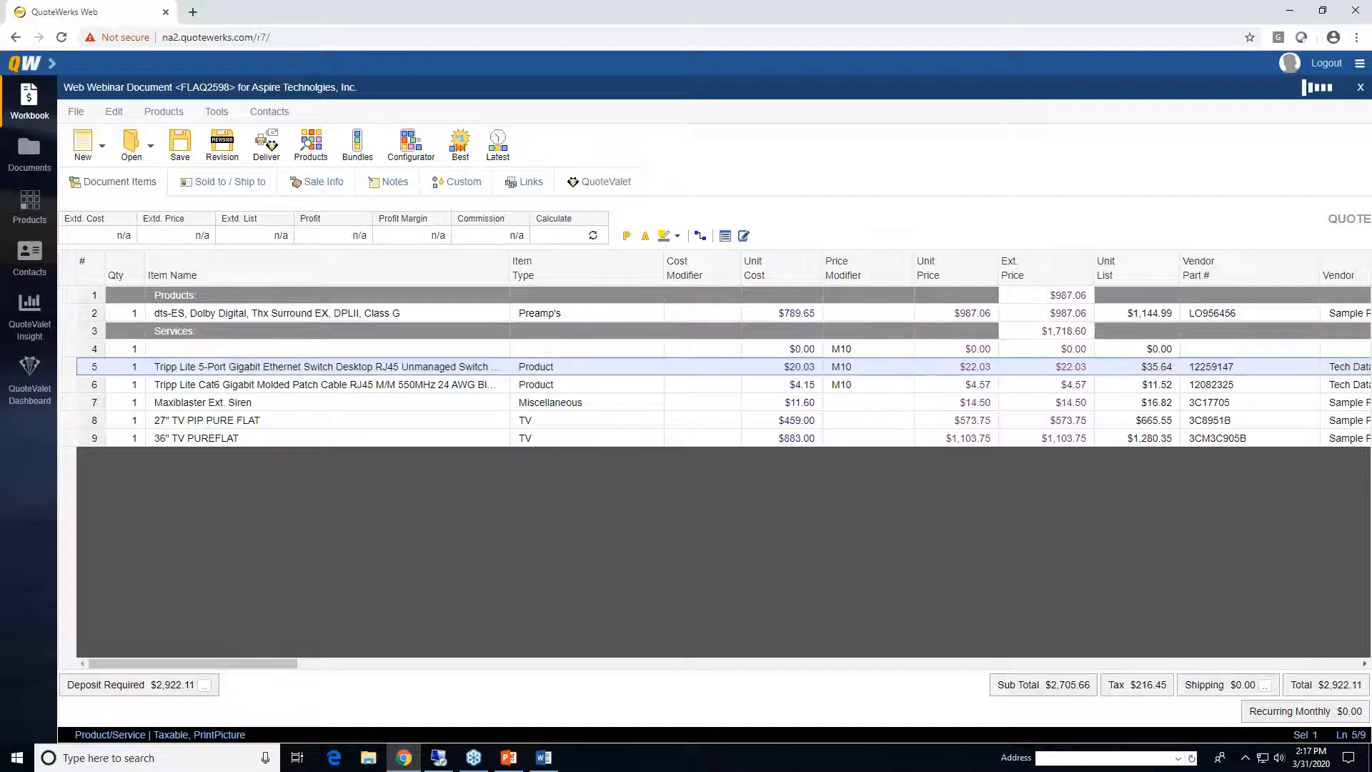
pyautogui.moveTo(69, 384); pyautogui.dragTo(63, 341)
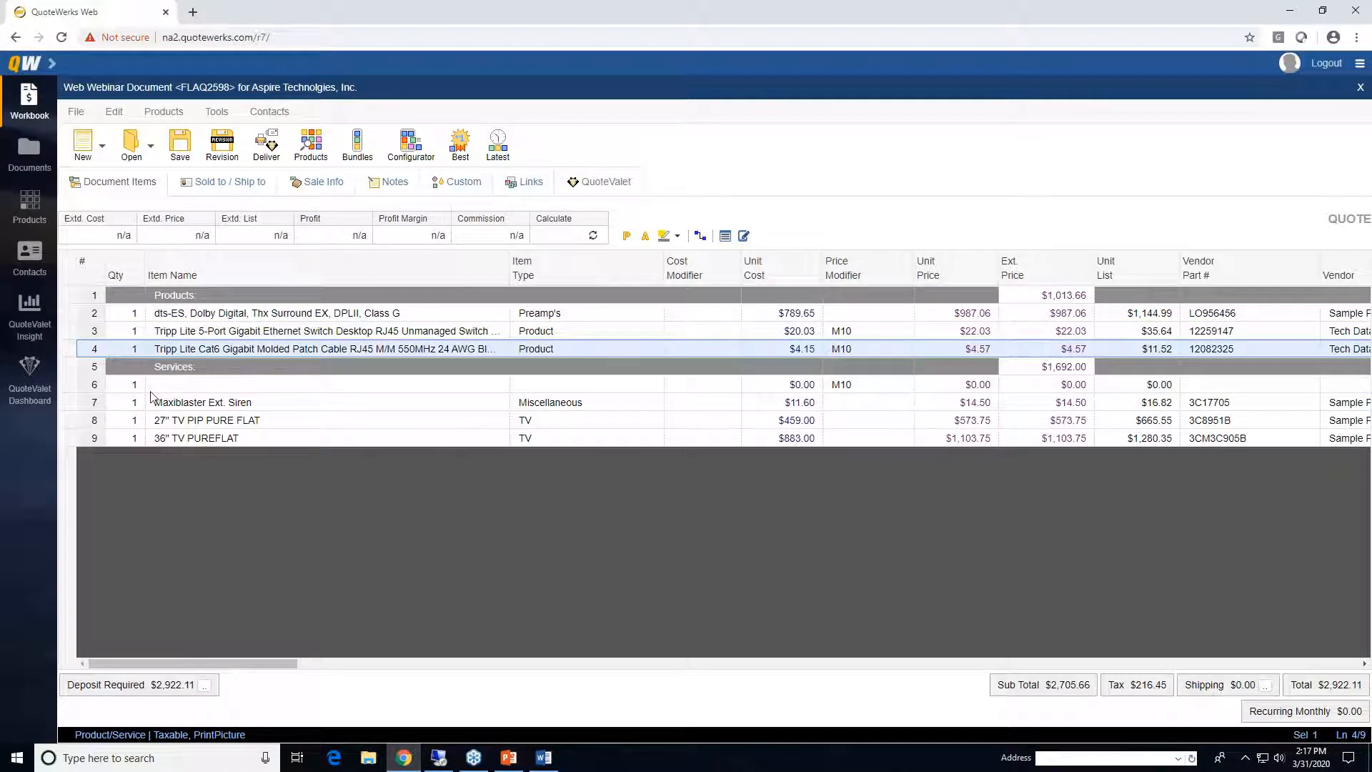
pyautogui.click(65, 384)
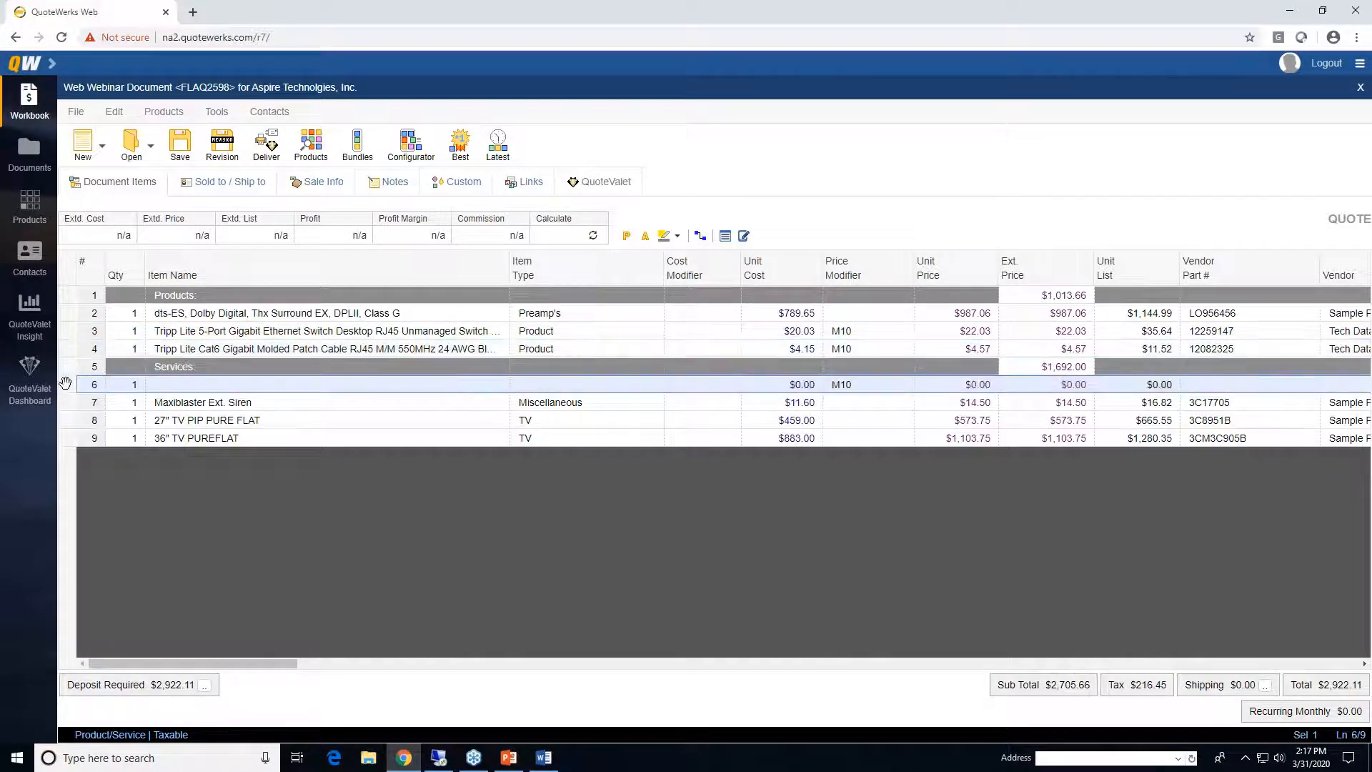
pyautogui.press('Delete')
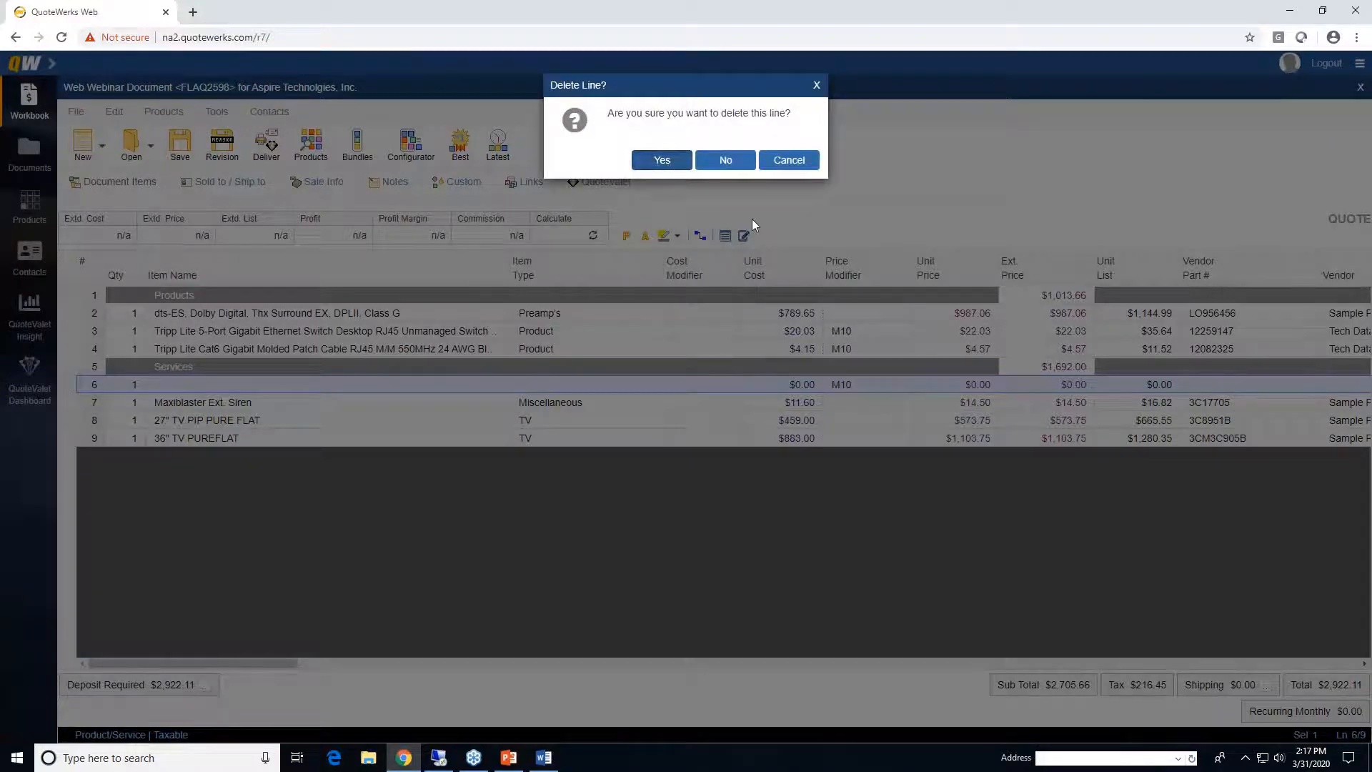
# - Confirm deleting the empty line and open the Maxiblaster siren line's Line Attributes
pyautogui.click(665, 162)
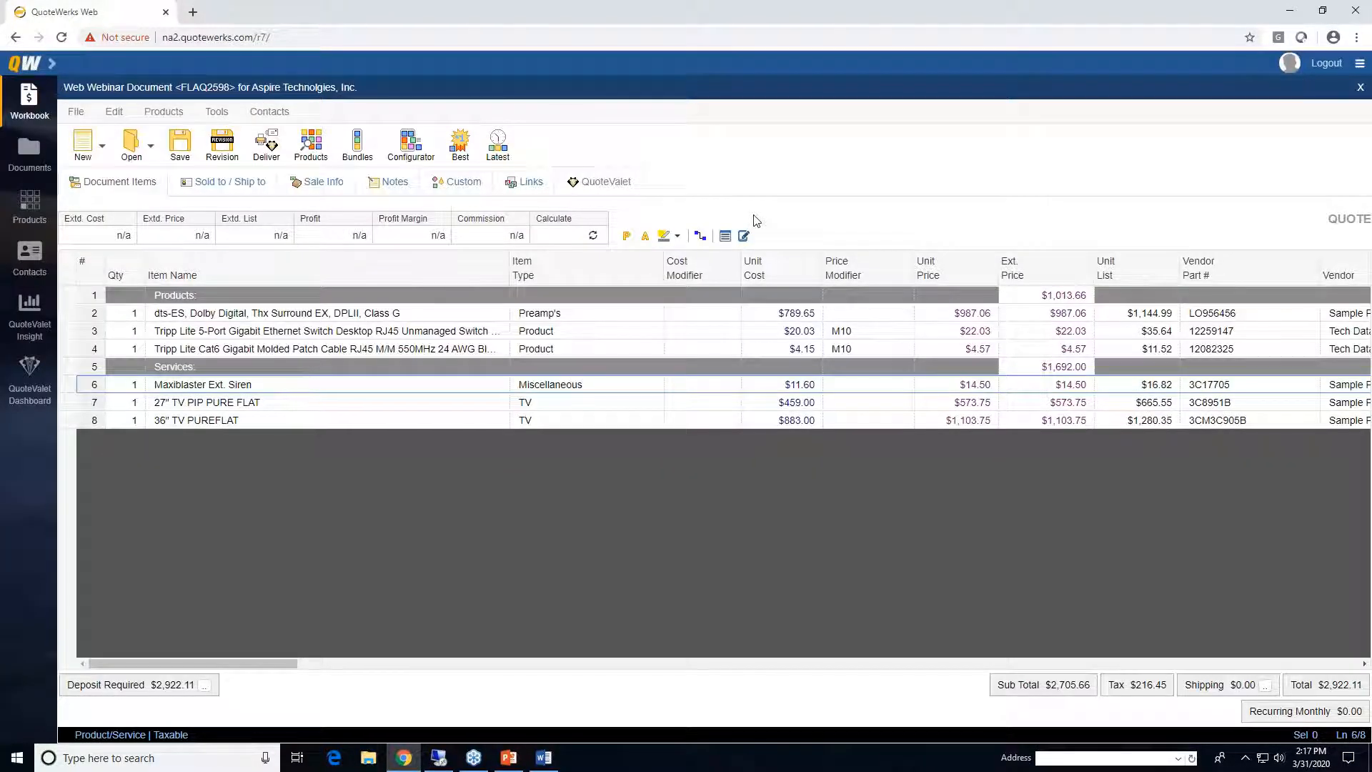
pyautogui.rightClick(71, 315)
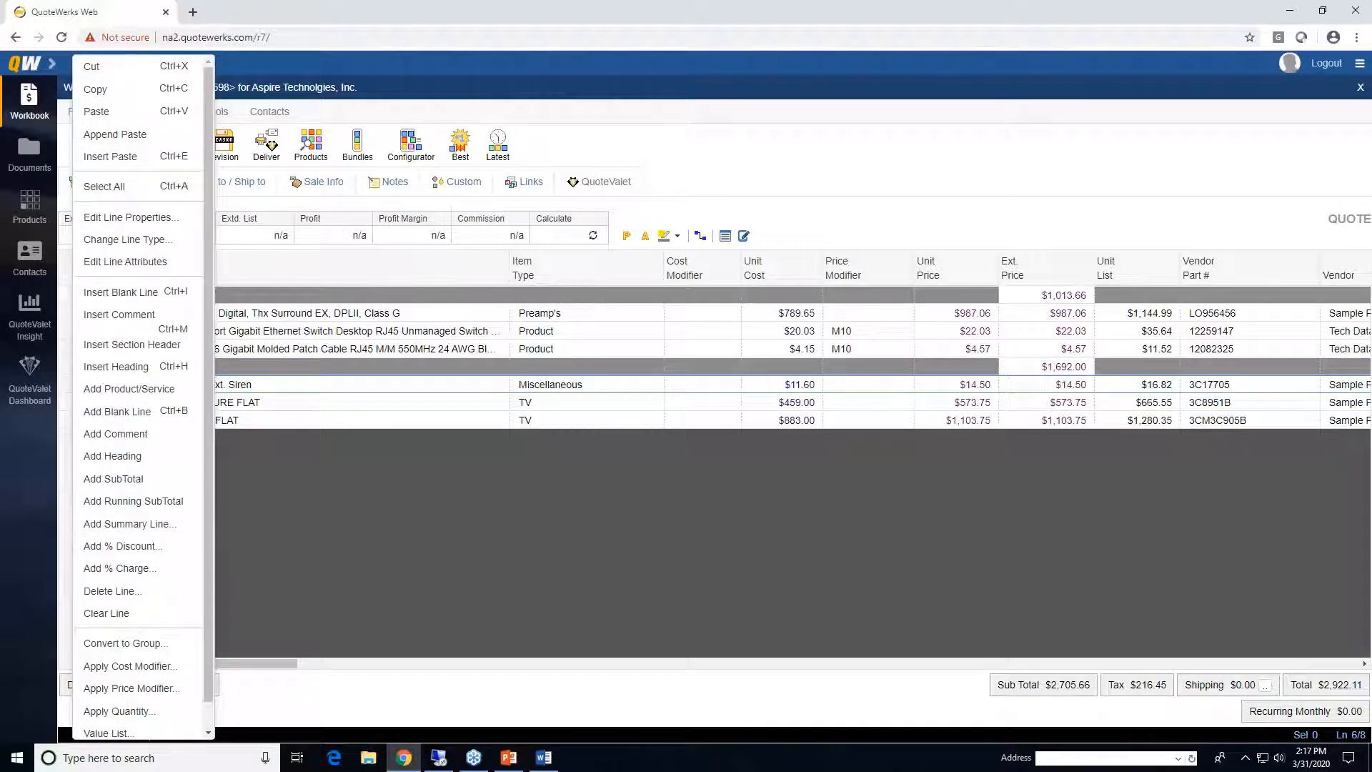
pyautogui.click(125, 261)
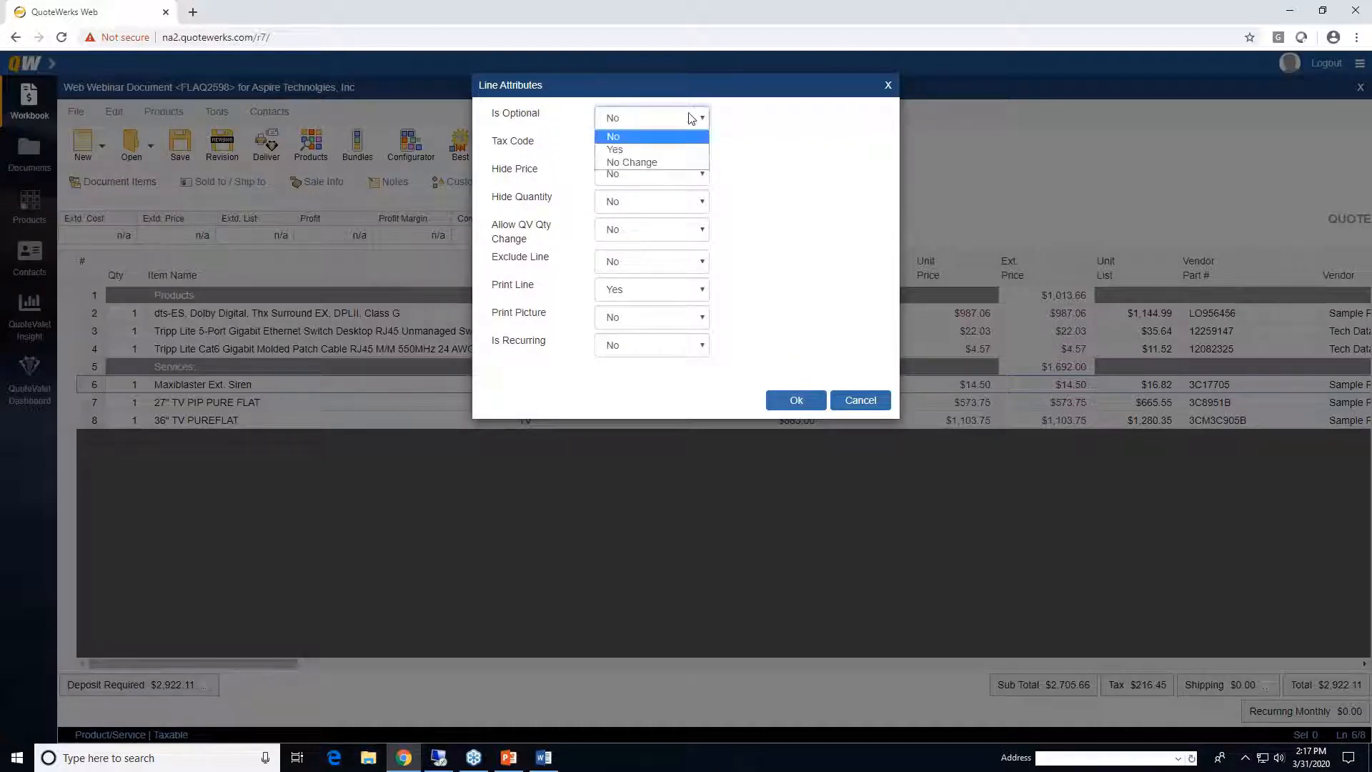
# - Try setting the siren line optional and Is Recurring to Yes, then cancel without saving
pyautogui.click(672, 150)
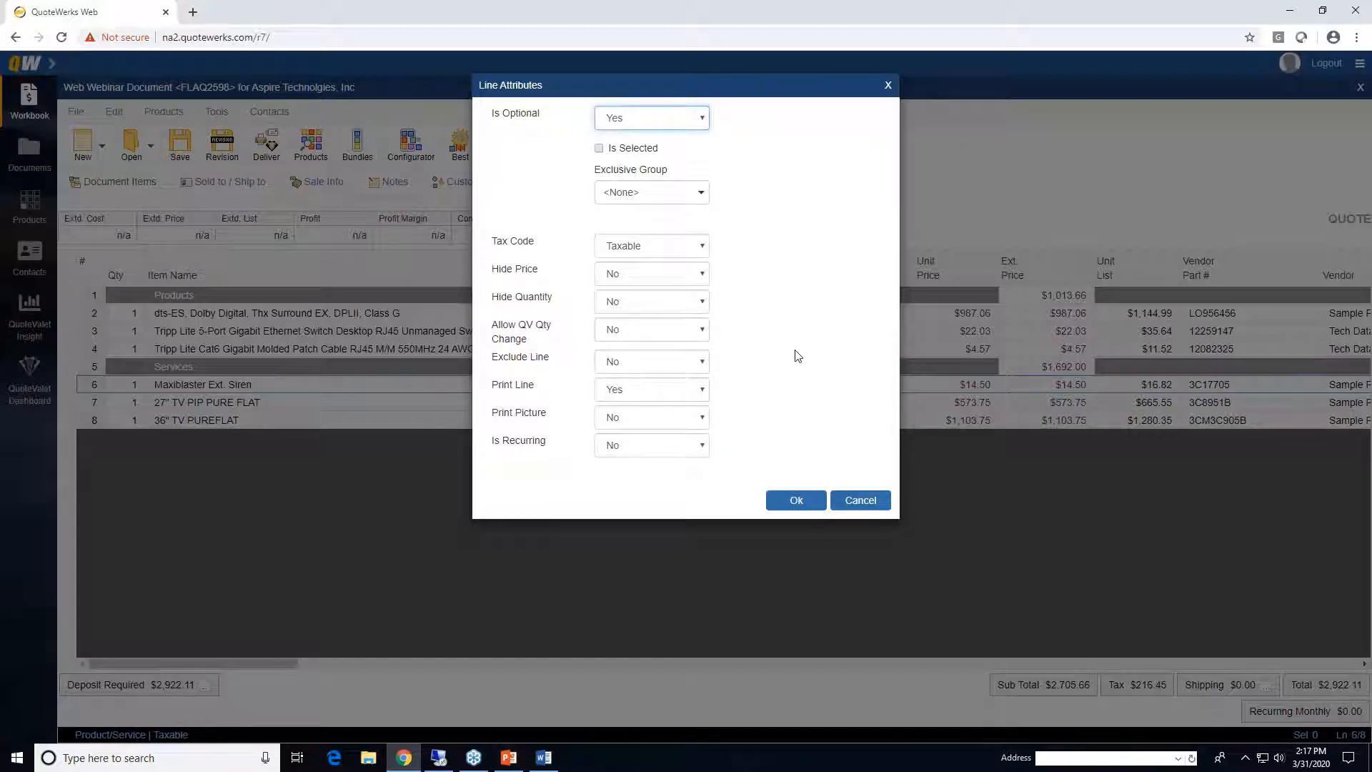
pyautogui.click(685, 449)
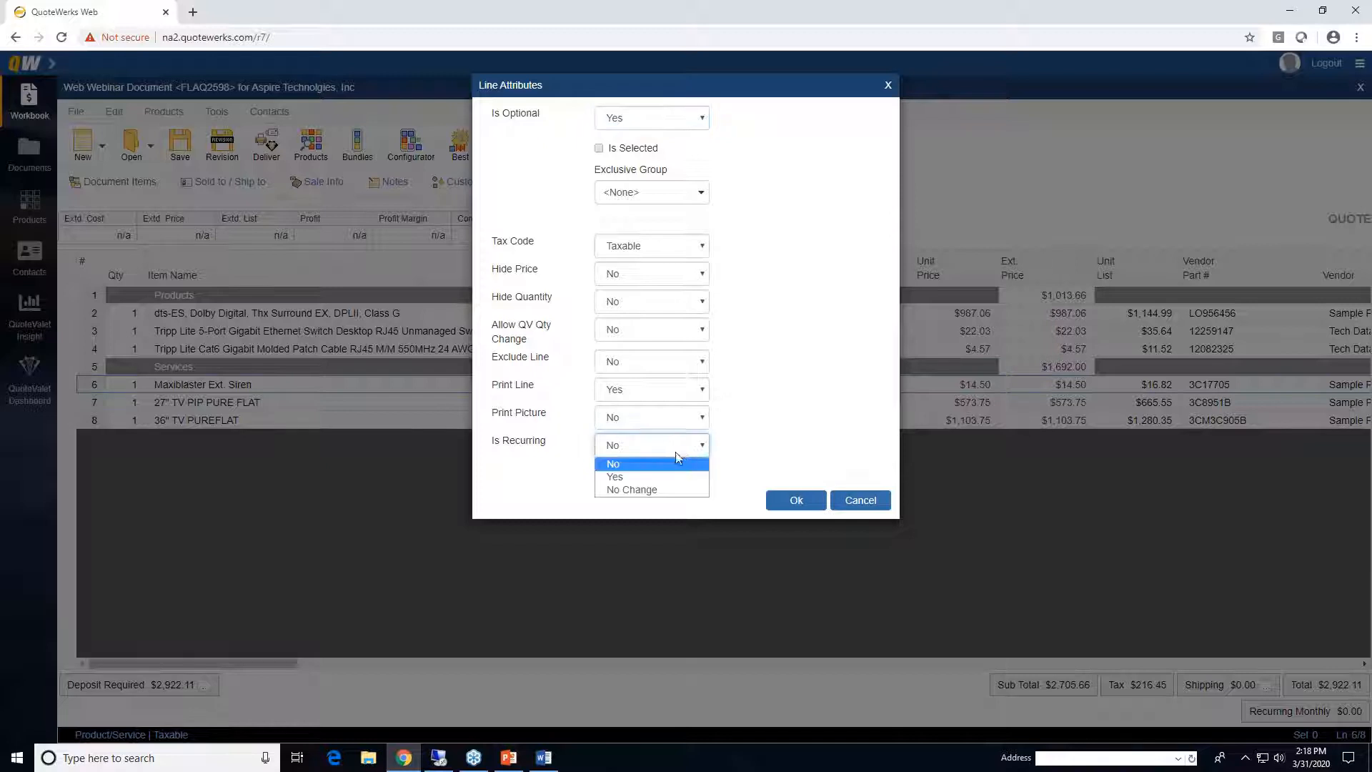
pyautogui.click(664, 477)
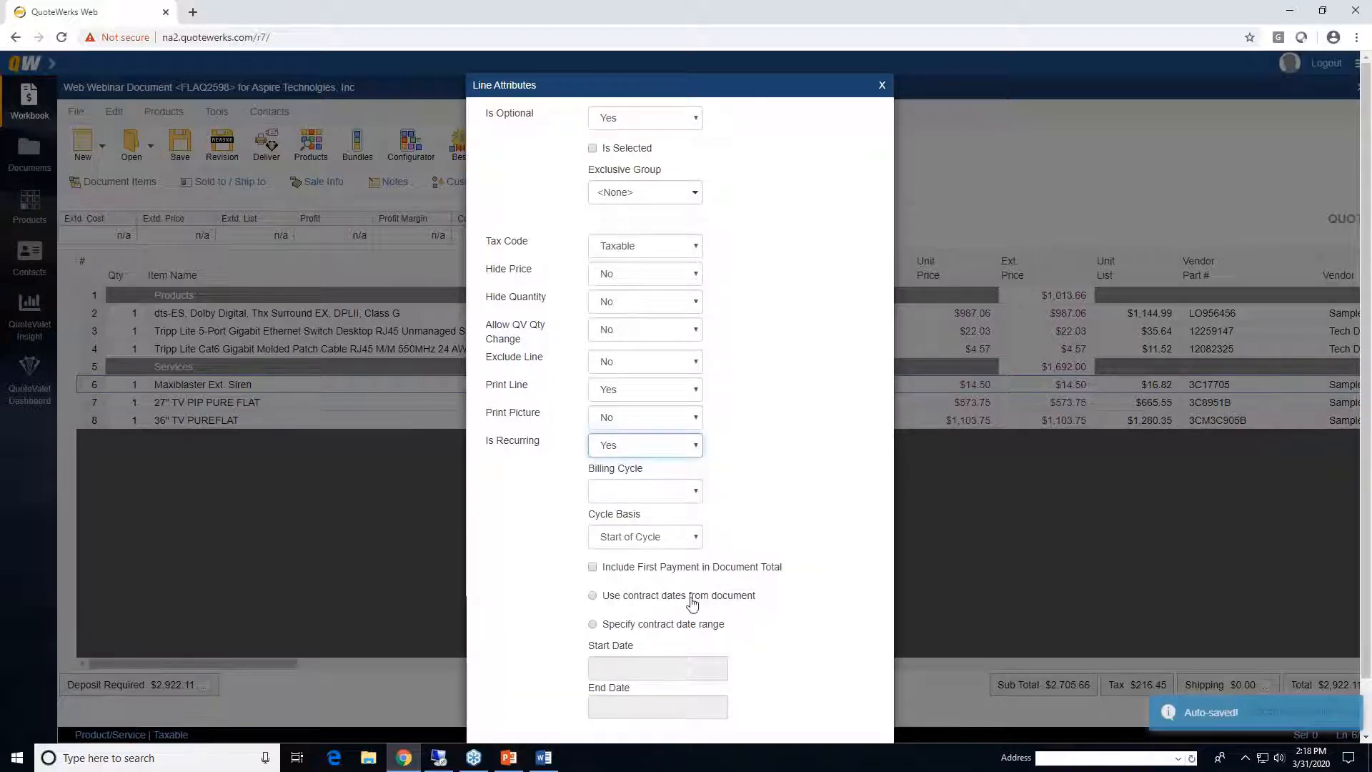
pyautogui.scroll(-1, 695, 599)
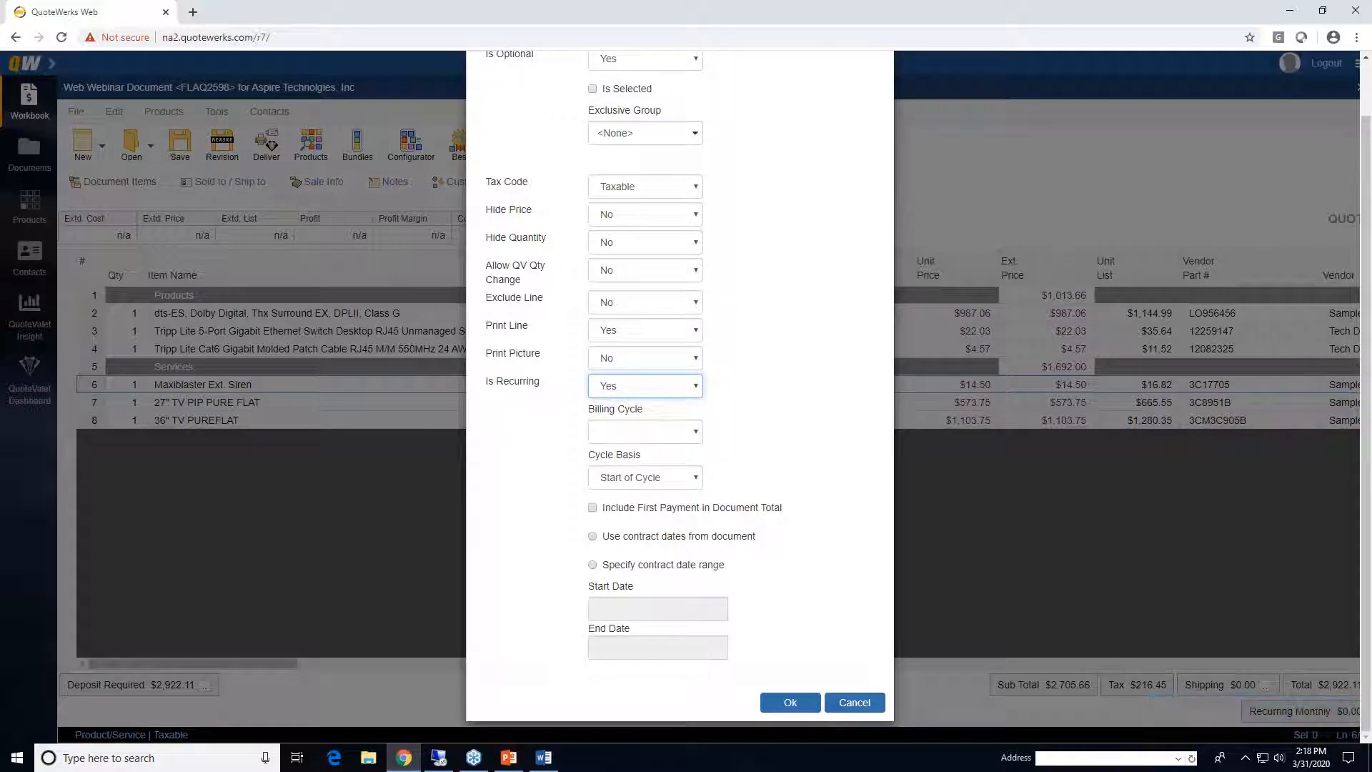
pyautogui.click(852, 704)
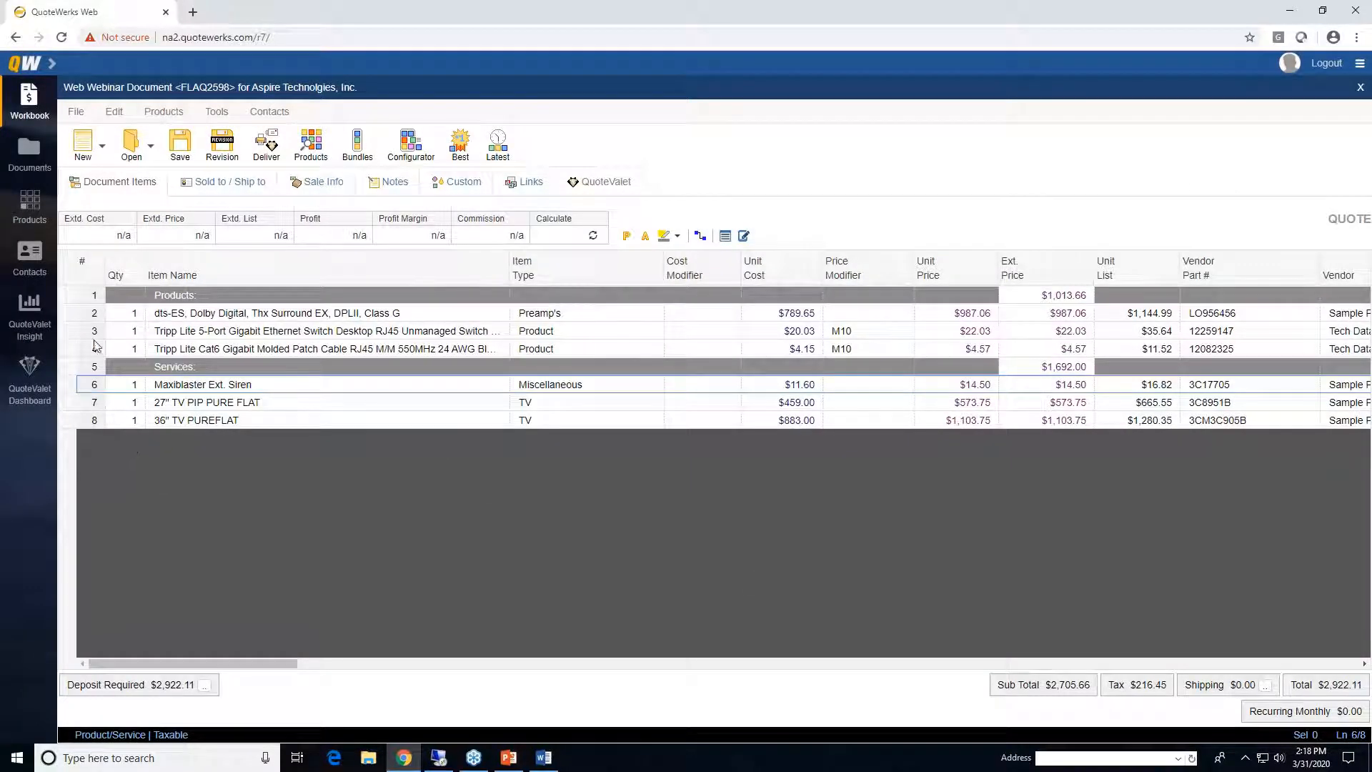
# - Show the Description Panel and delete ', Class G' from the end of the preamp's description
pyautogui.rightClick(72, 316)
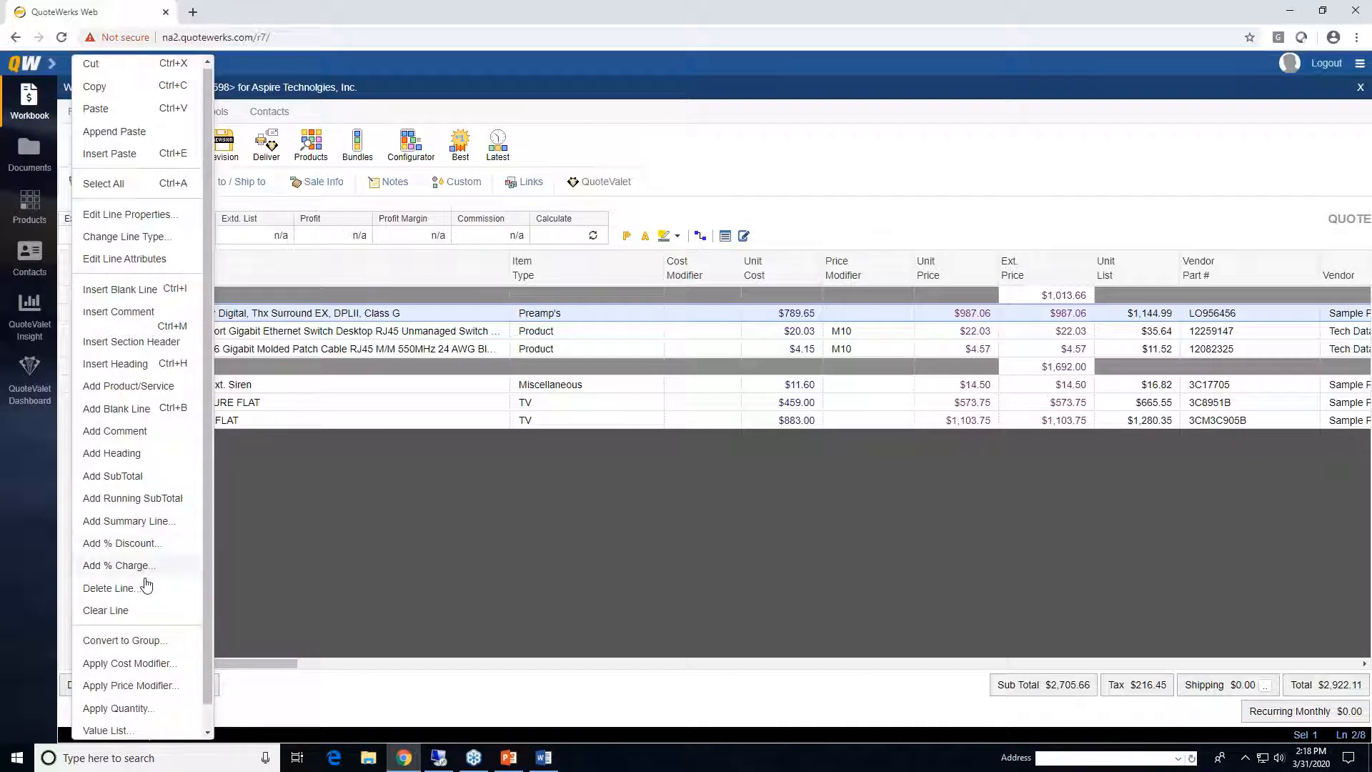
pyautogui.scroll(-1, 143, 582)
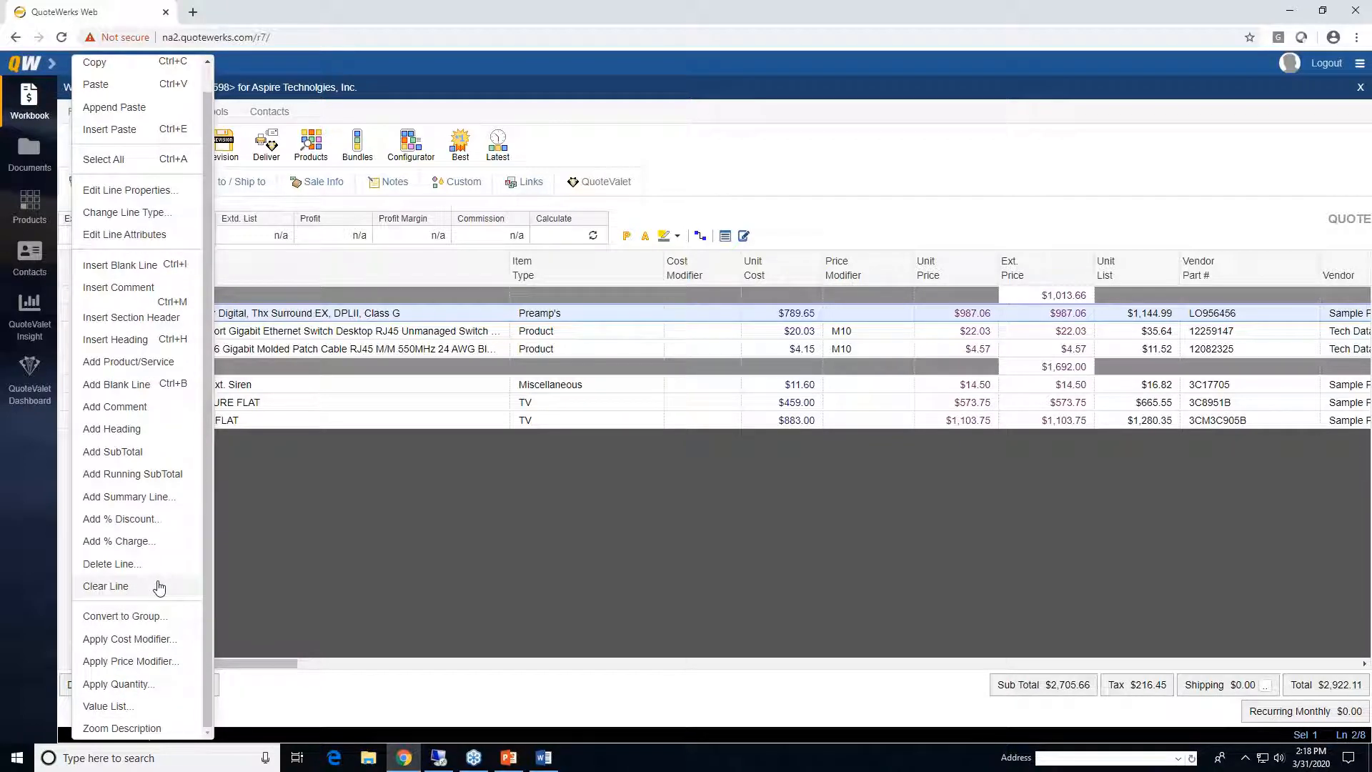
pyautogui.click(298, 501)
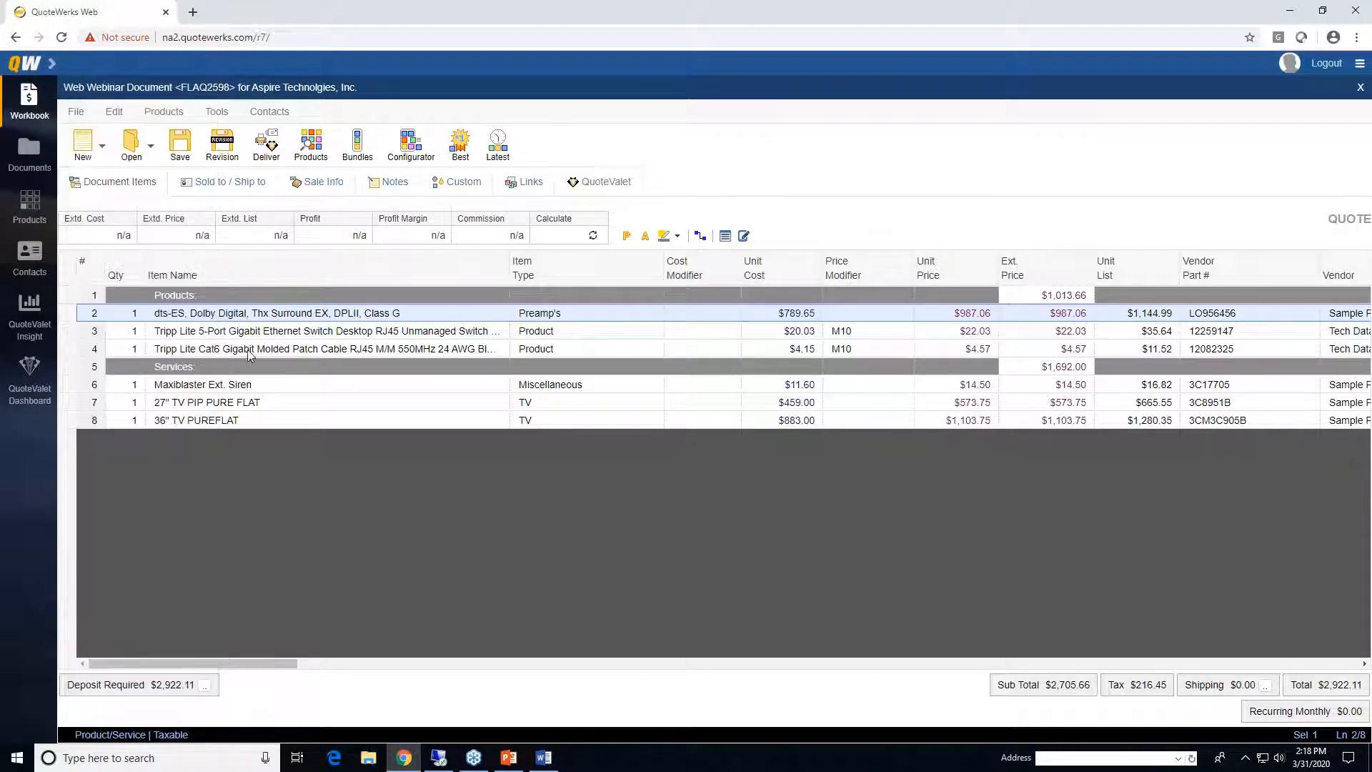
pyautogui.click(745, 237)
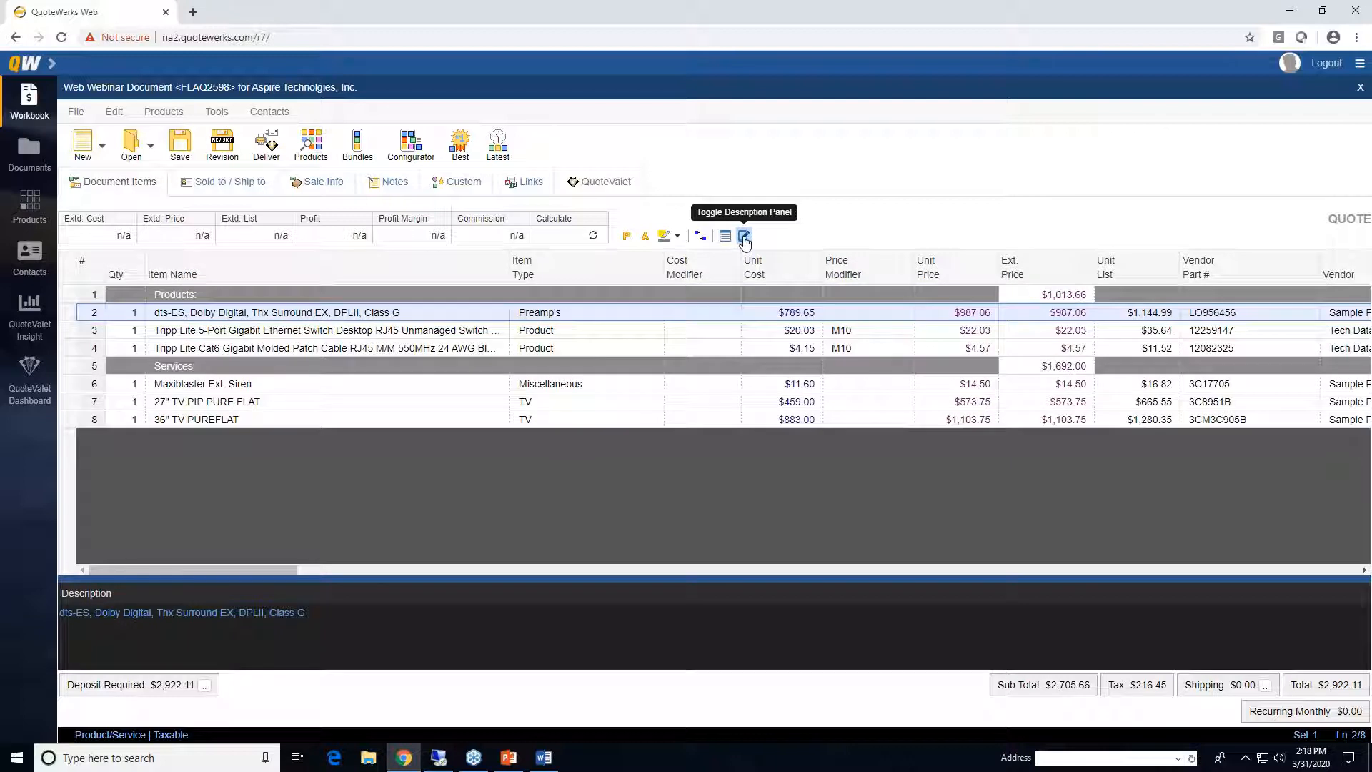
pyautogui.click(319, 612)
pyautogui.press('BackSpace')
pyautogui.press('BackSpace')
pyautogui.press('BackSpace')
pyautogui.press('BackSpace')
pyautogui.press('BackSpace')
pyautogui.press('BackSpace')
pyautogui.press('BackSpace')
pyautogui.press('BackSpace')
pyautogui.press('BackSpace')
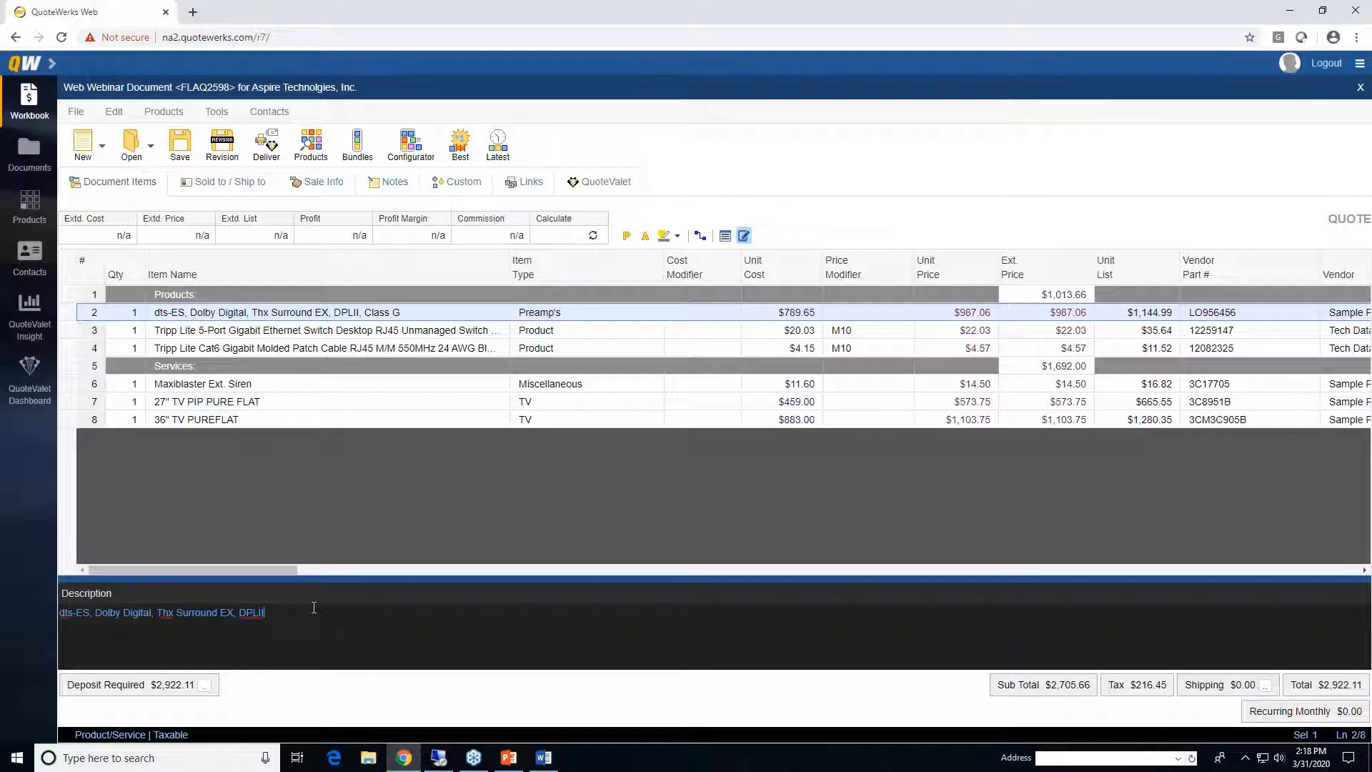
# - Trim the 5-port switch's description to end at '10/100/1000 Mbps' and hide the Description Panel
pyautogui.click(322, 331)
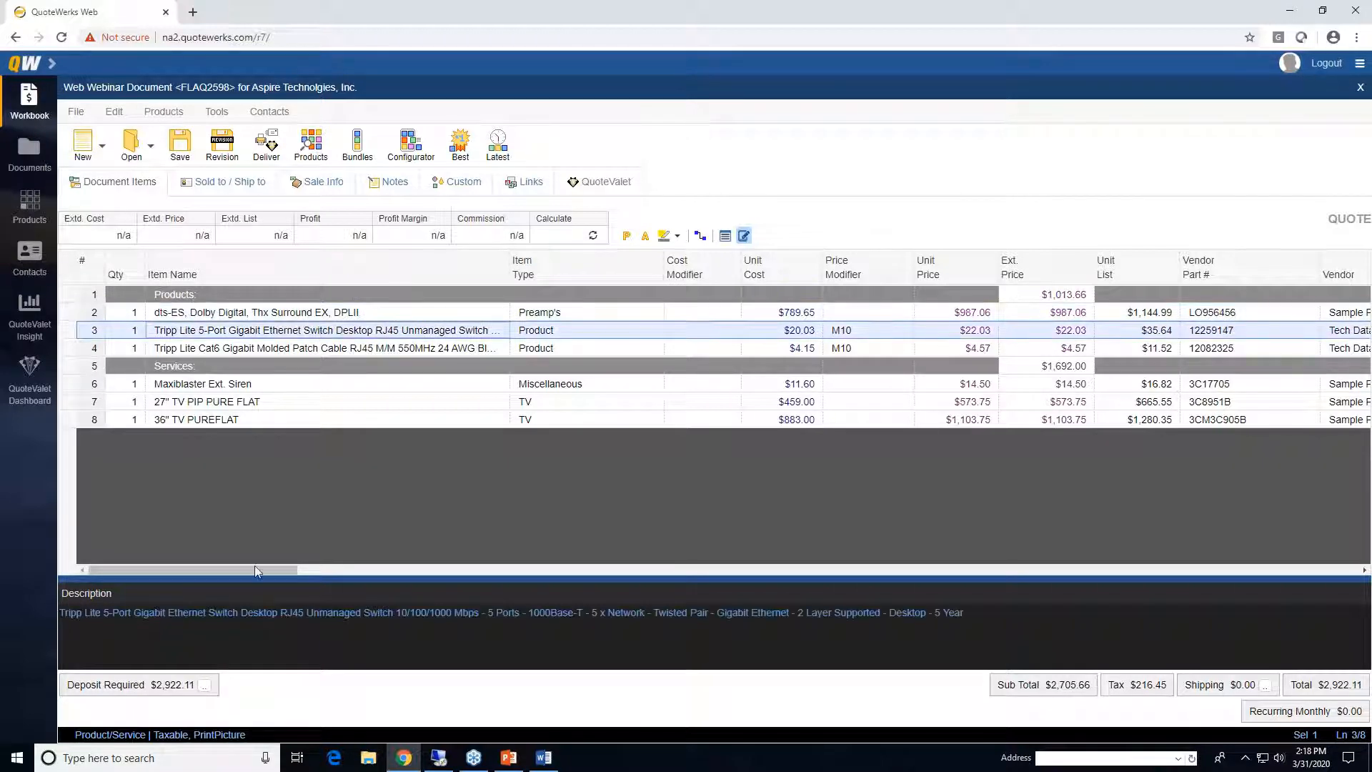
pyautogui.moveTo(965, 612); pyautogui.dragTo(480, 607)
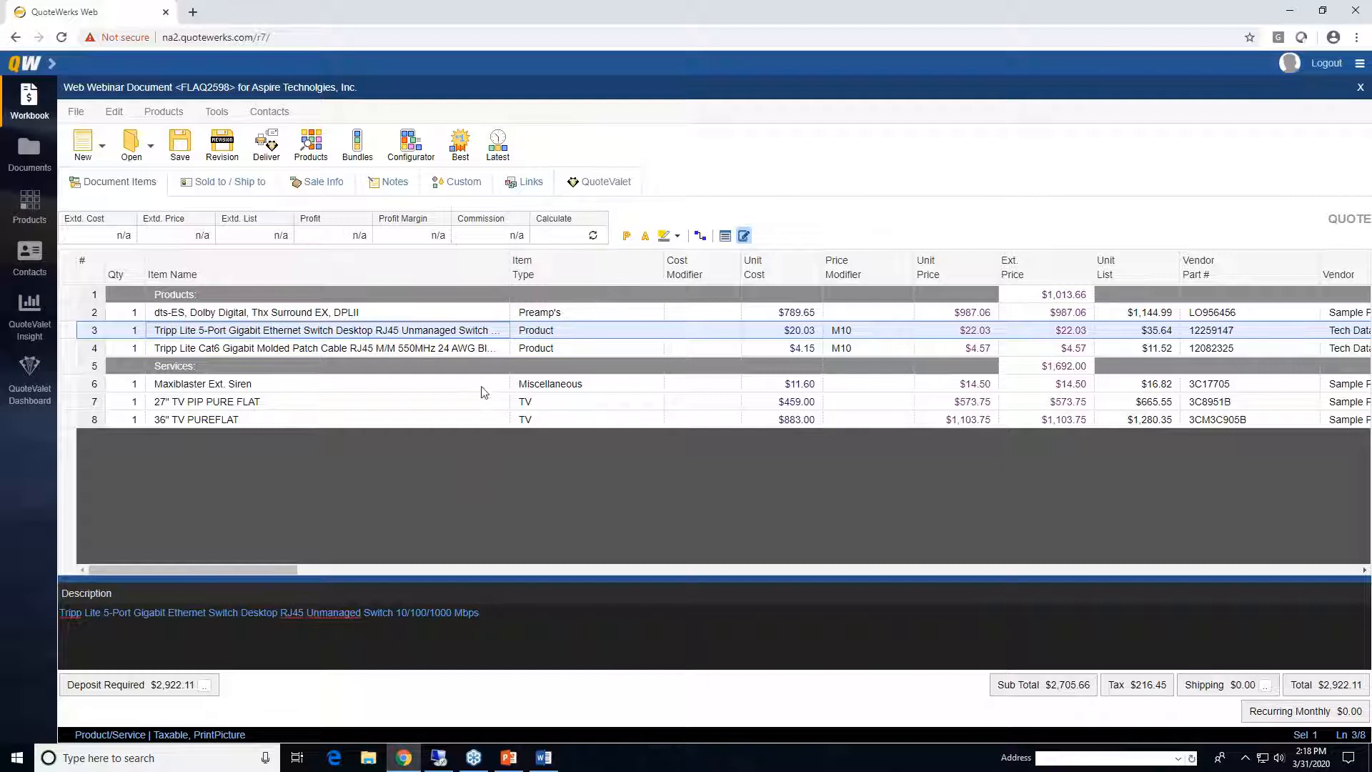
pyautogui.click(465, 350)
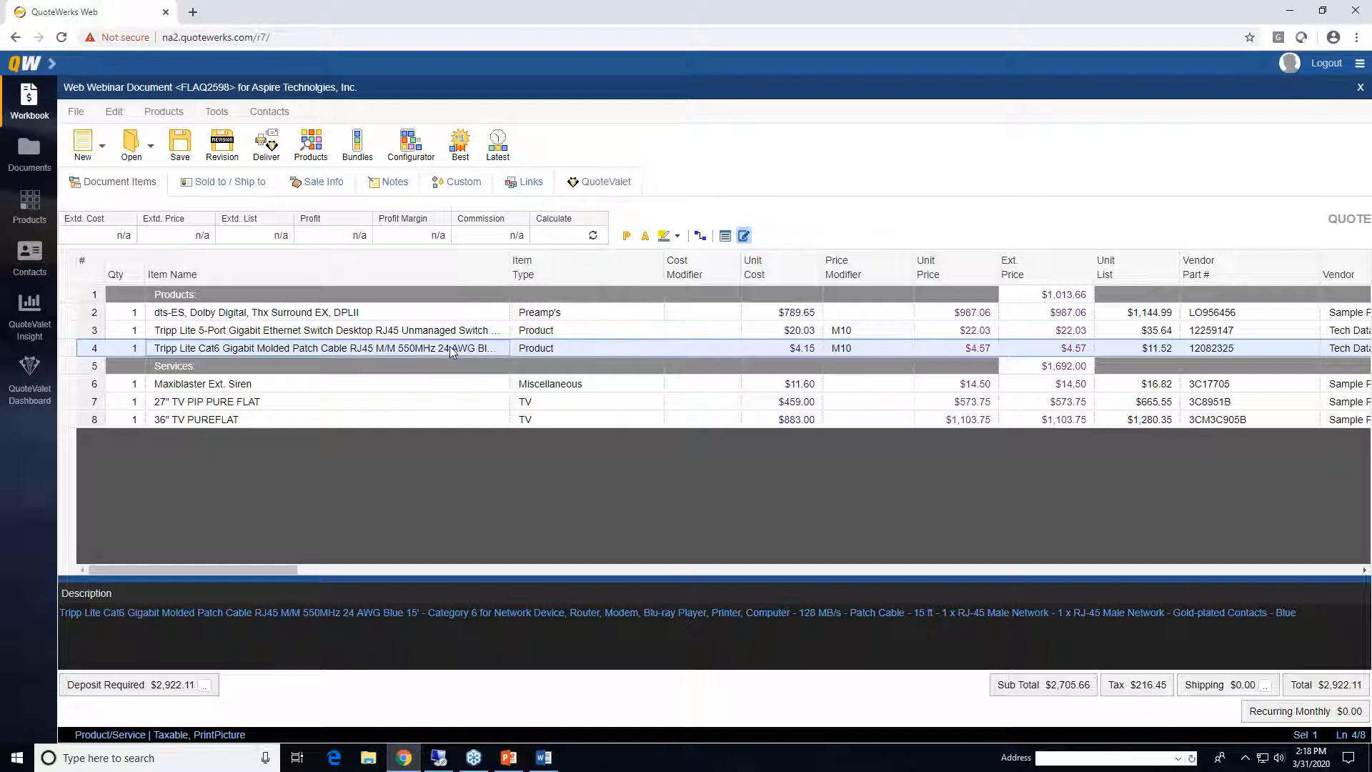
pyautogui.click(445, 331)
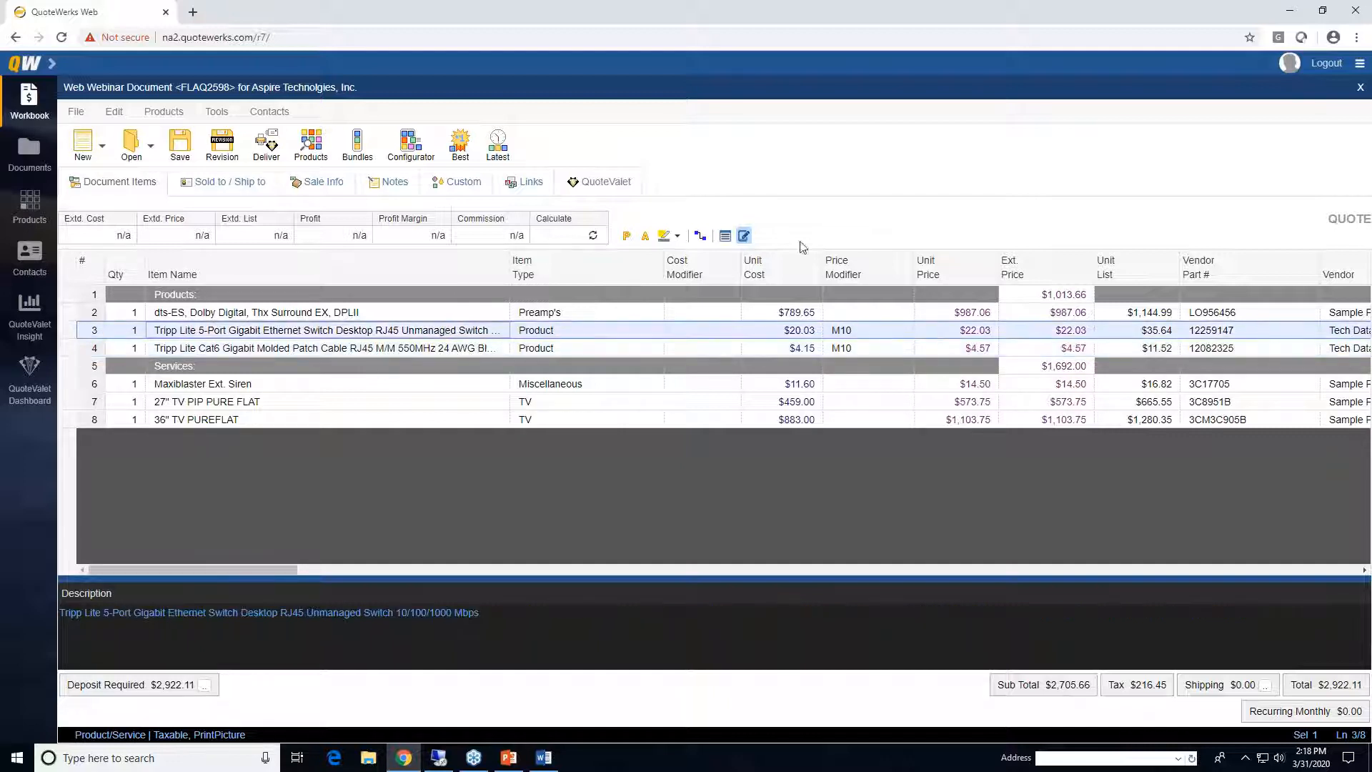
pyautogui.click(744, 236)
pyautogui.click(450, 331)
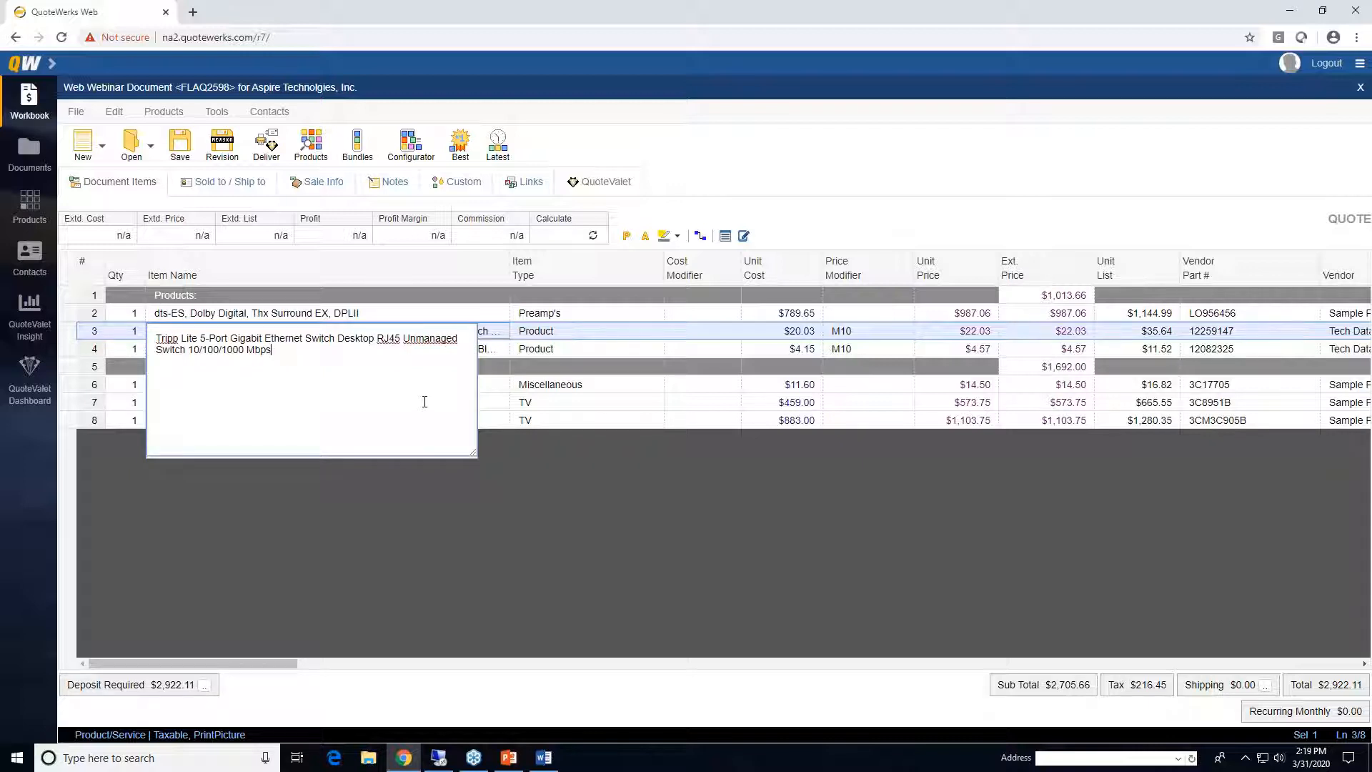
pyautogui.moveTo(472, 453)
pyautogui.mouseDown()
pyautogui.moveTo(474, 493)
pyautogui.moveTo(474, 440)
pyautogui.moveTo(475, 453)
pyautogui.mouseUp()
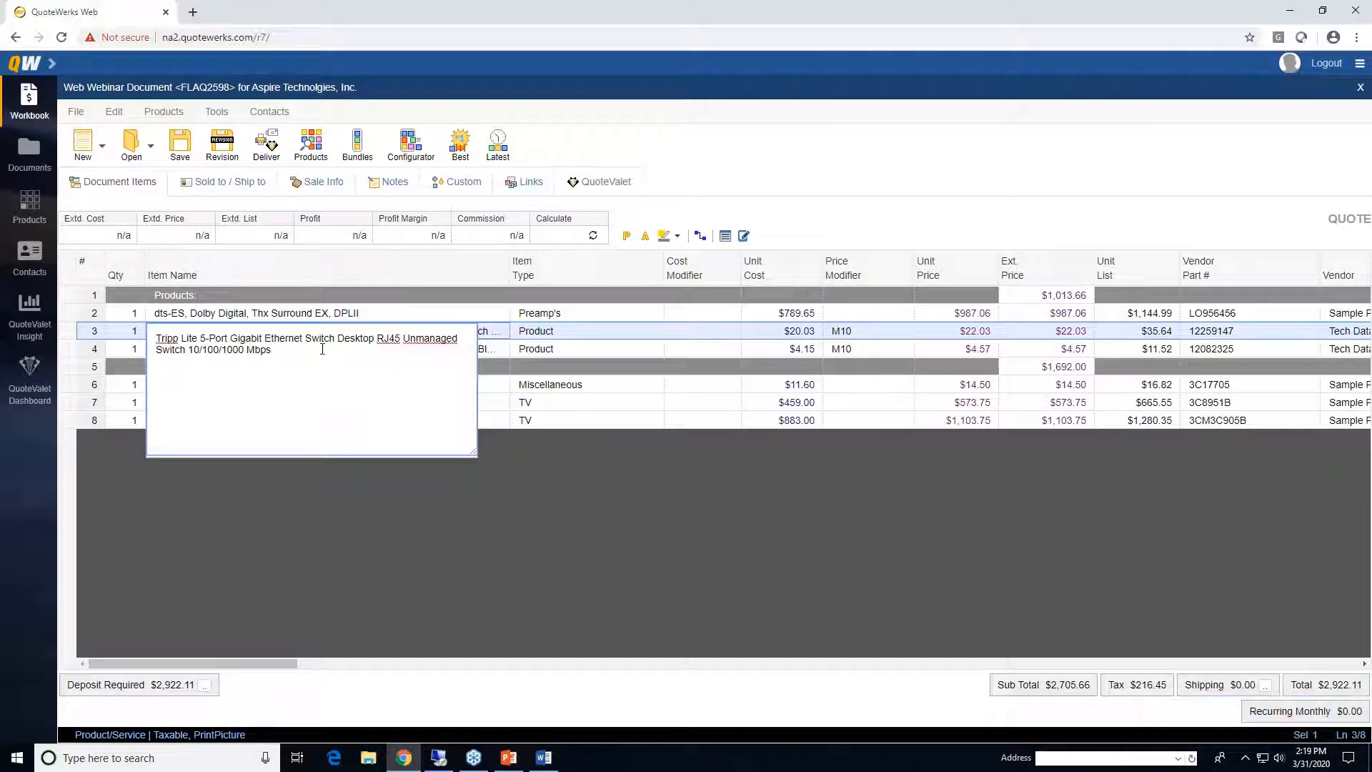
pyautogui.click(319, 314)
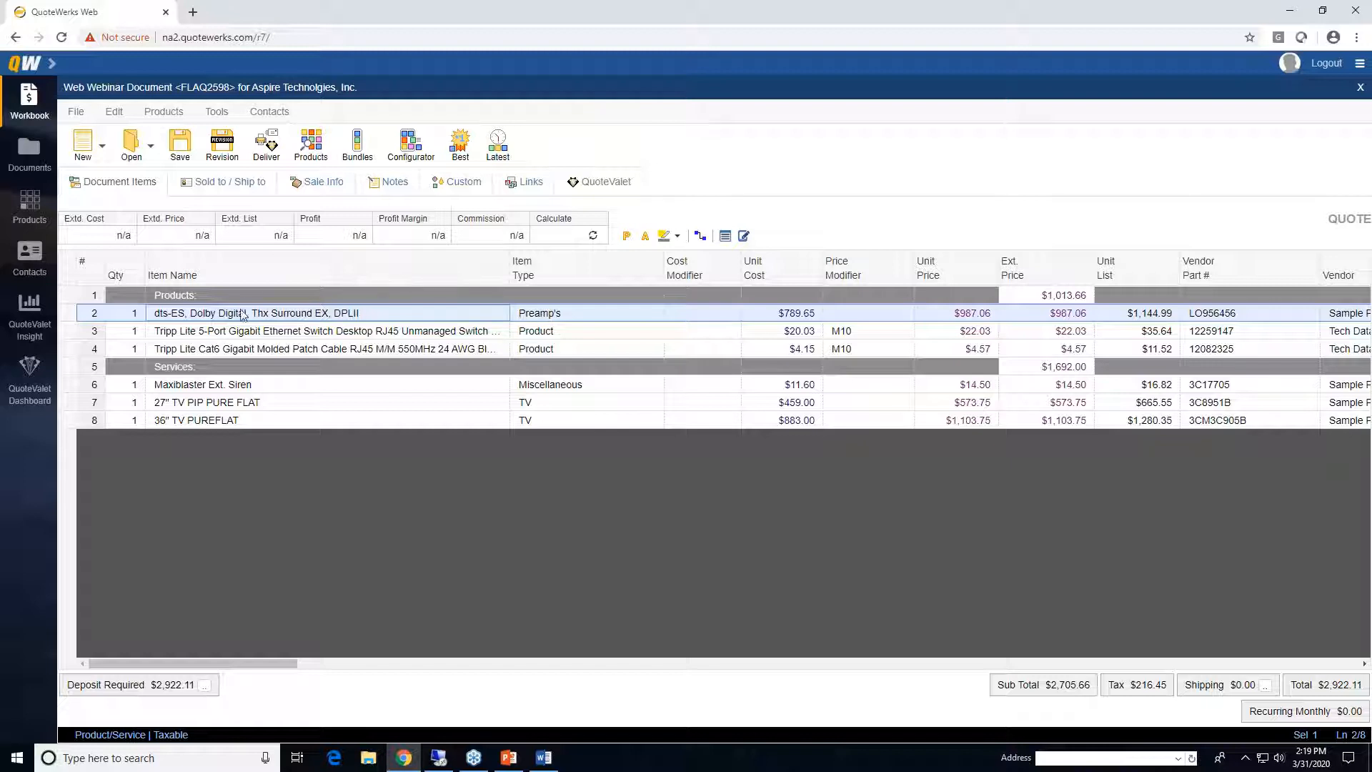
pyautogui.click(324, 187)
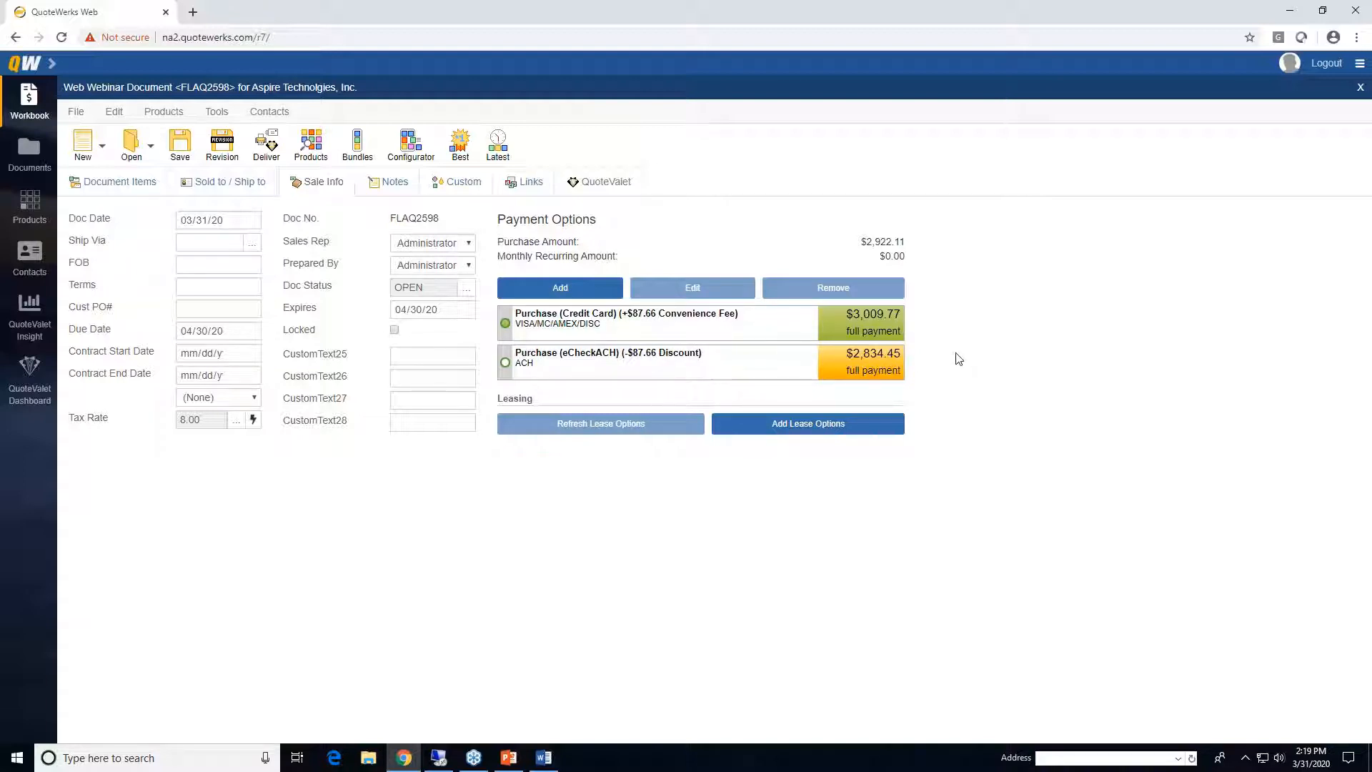
pyautogui.click(381, 187)
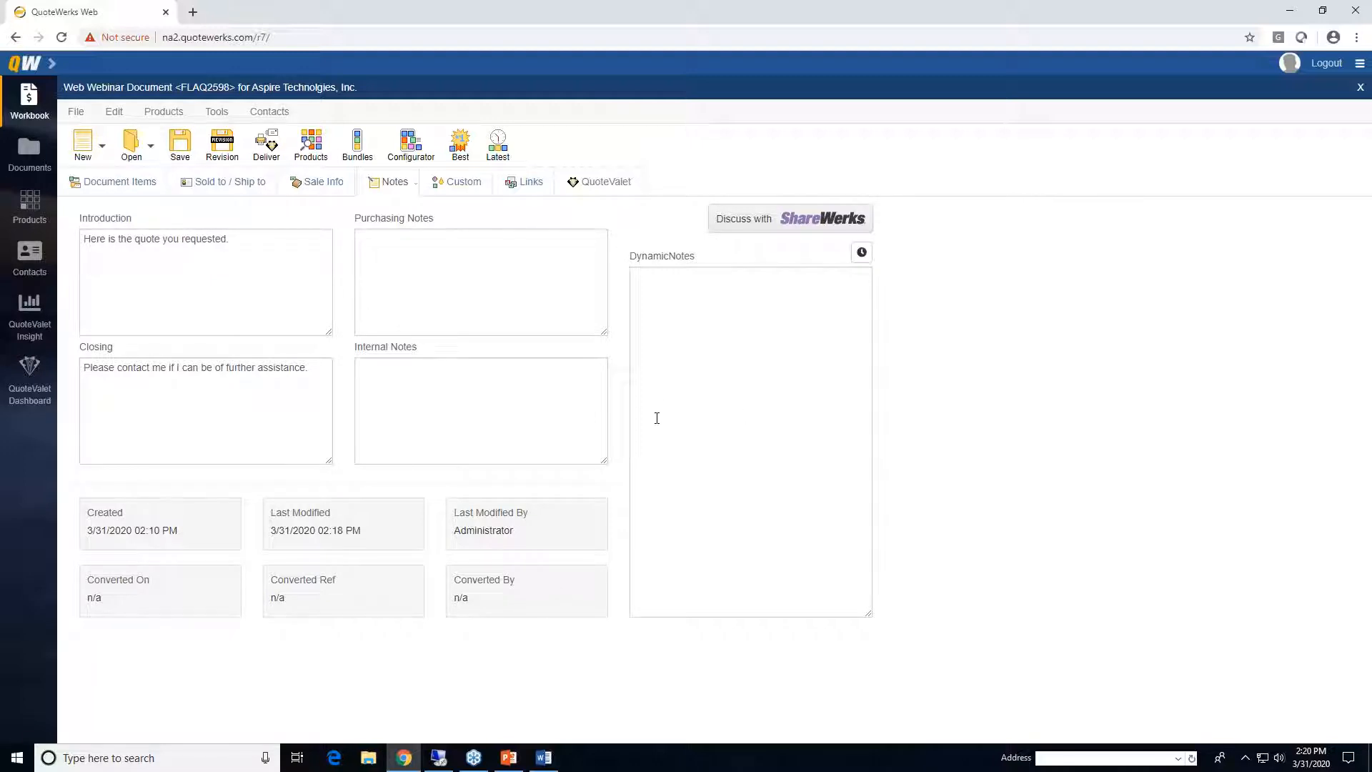
pyautogui.click(444, 187)
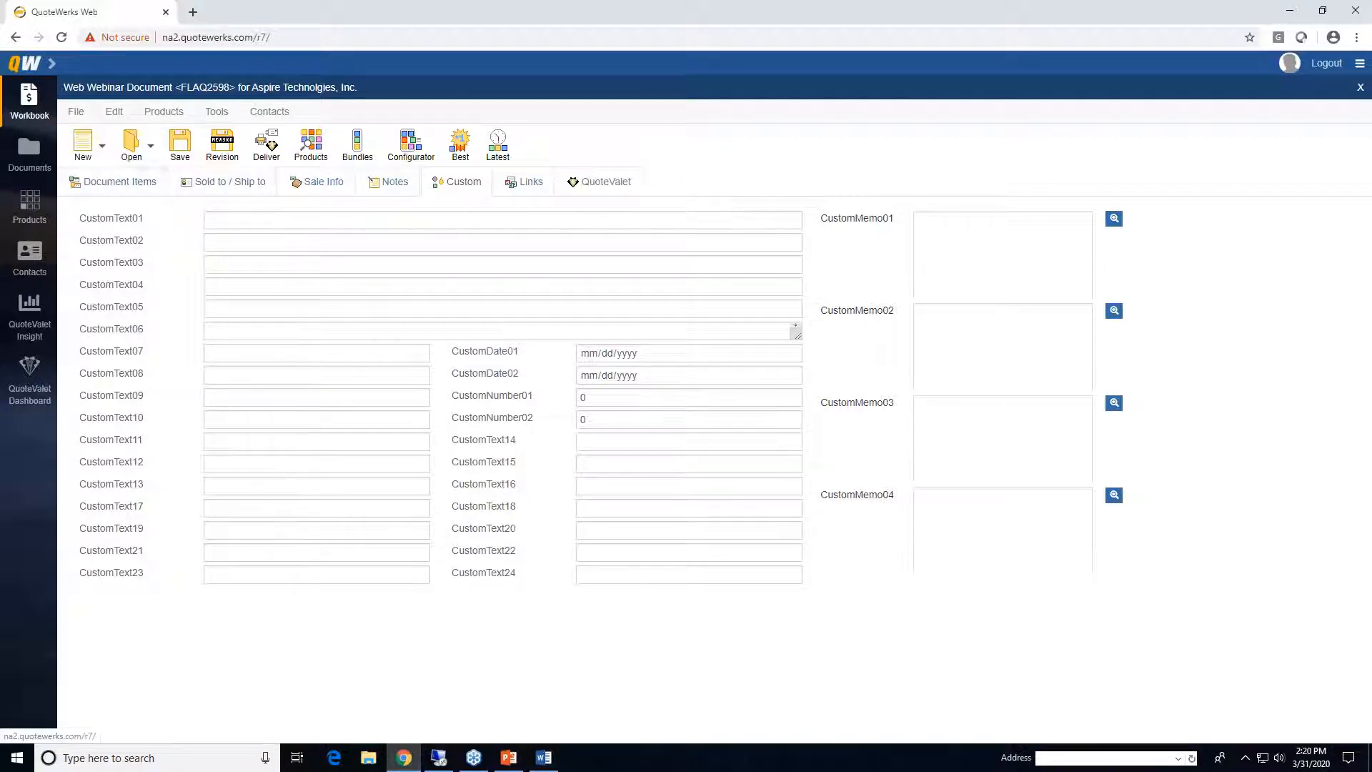
pyautogui.click(117, 184)
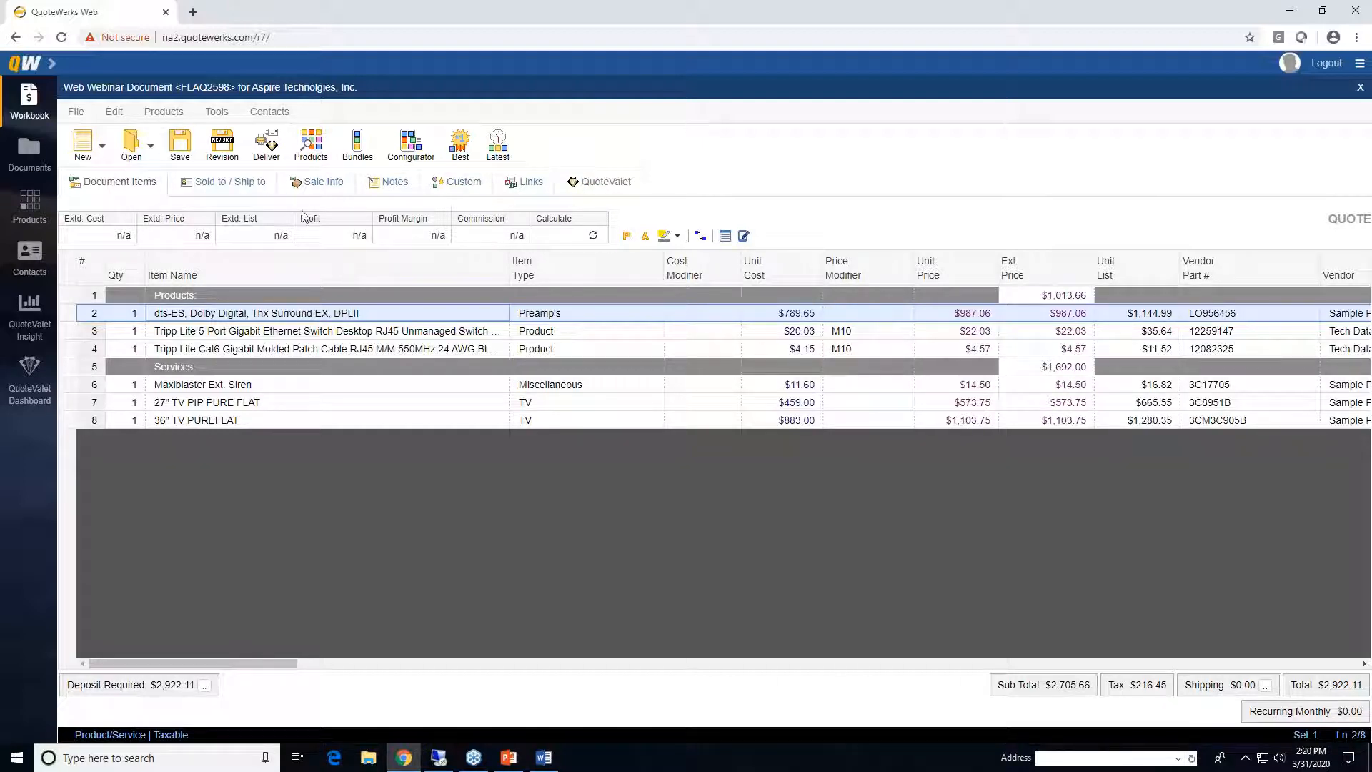
# - Save quote FLAQ2598 with its current document number and status
pyautogui.click(180, 147)
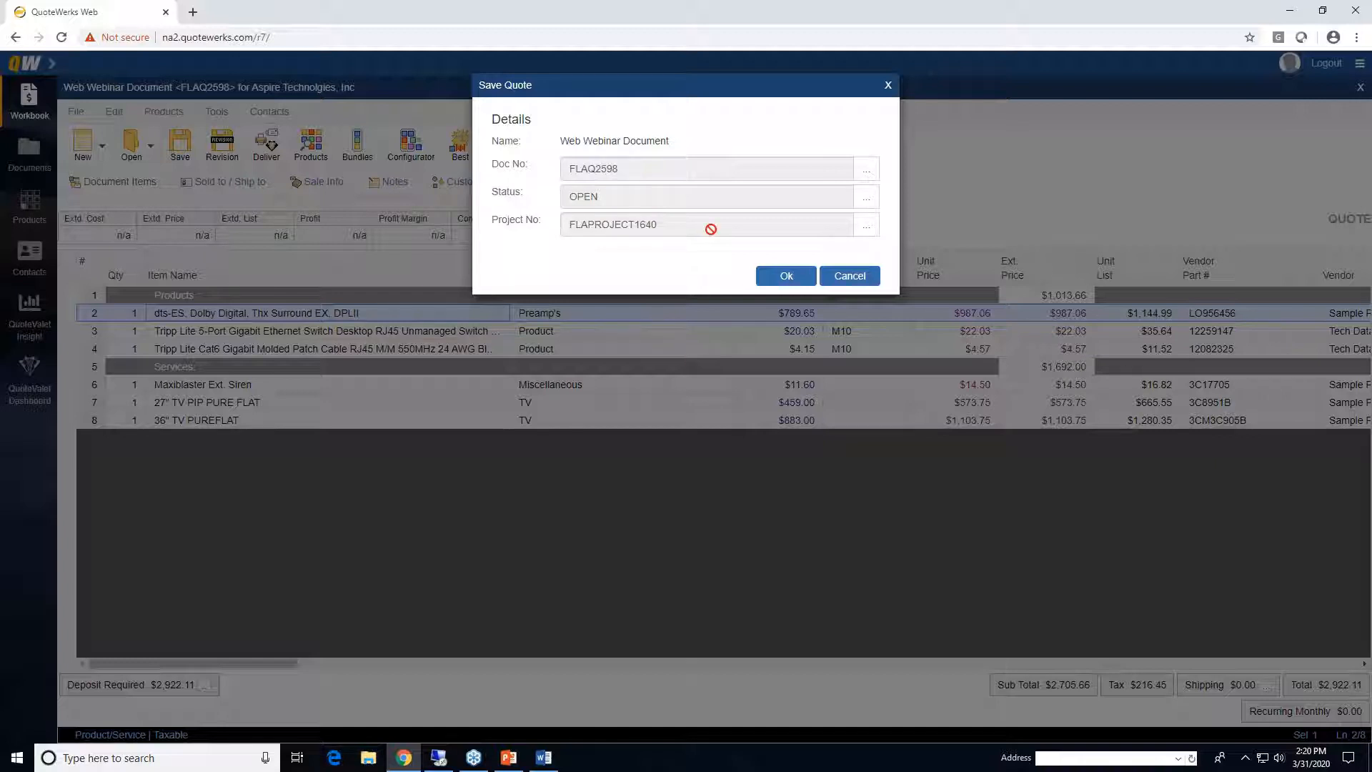
pyautogui.click(781, 277)
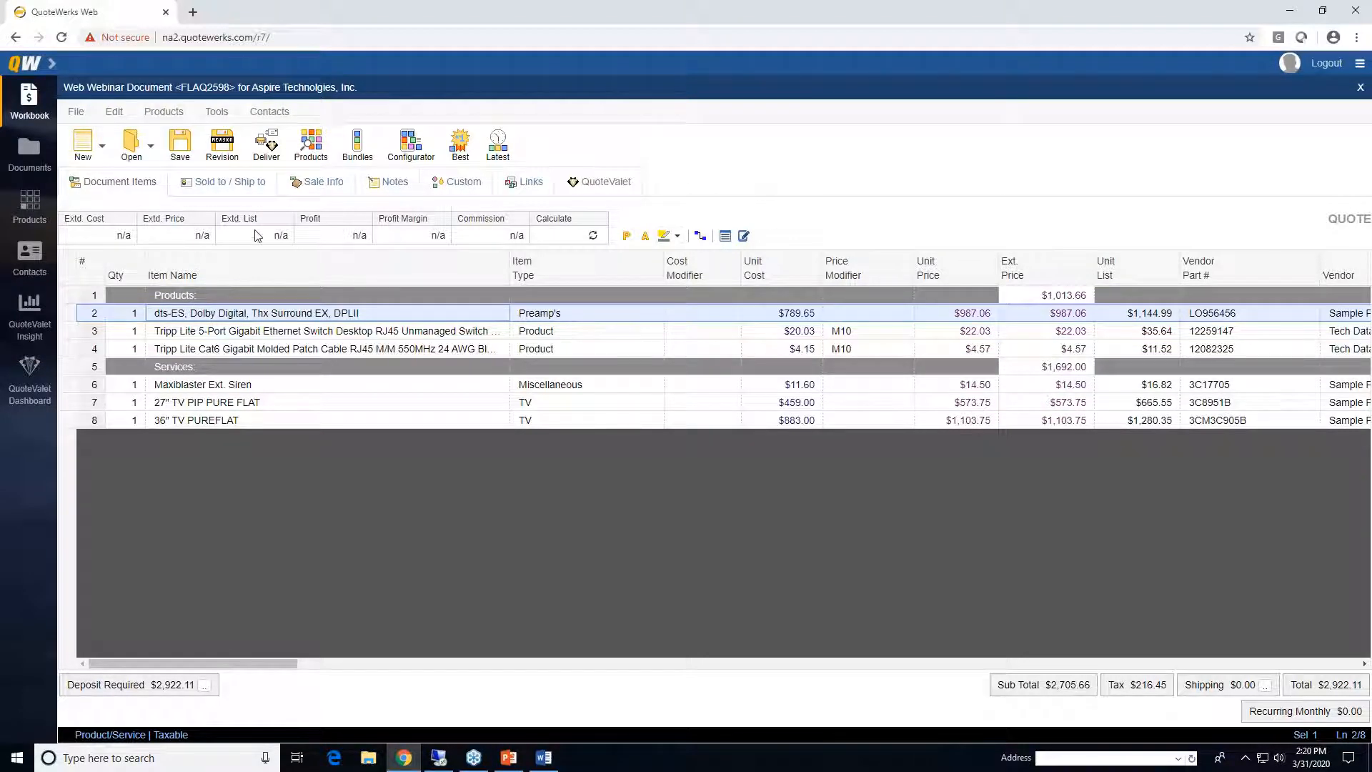
pyautogui.click(268, 146)
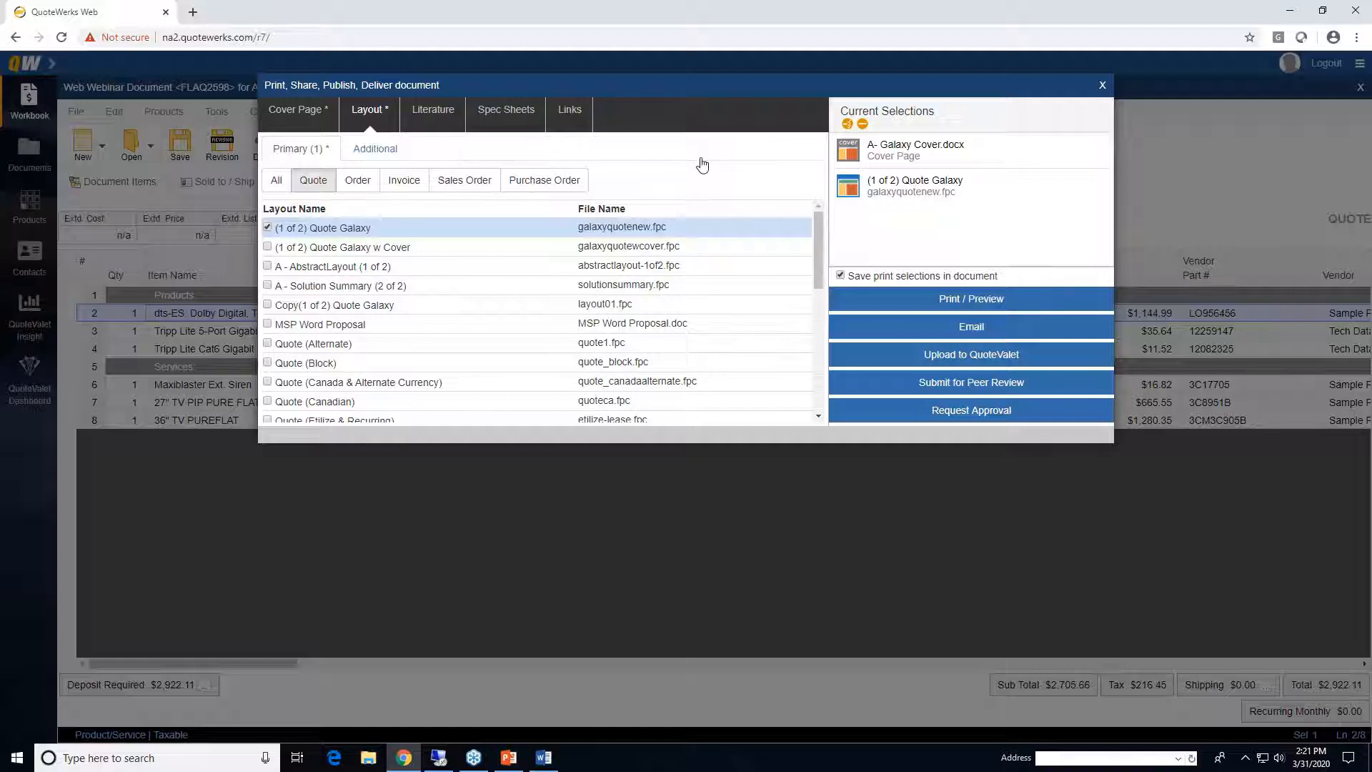
# - Review the cover page settings and add the A - Solution Summary (2 of 2) layout
pyautogui.click(300, 111)
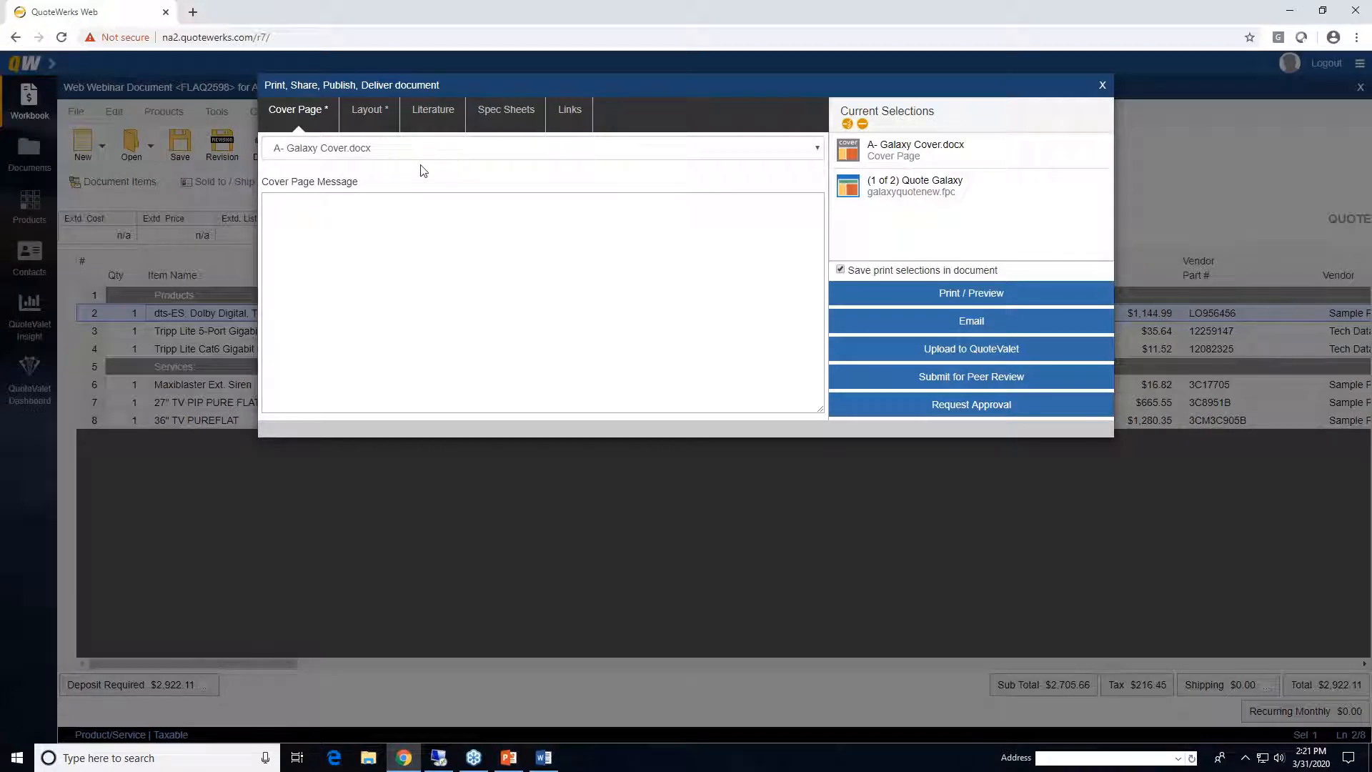
pyautogui.click(410, 152)
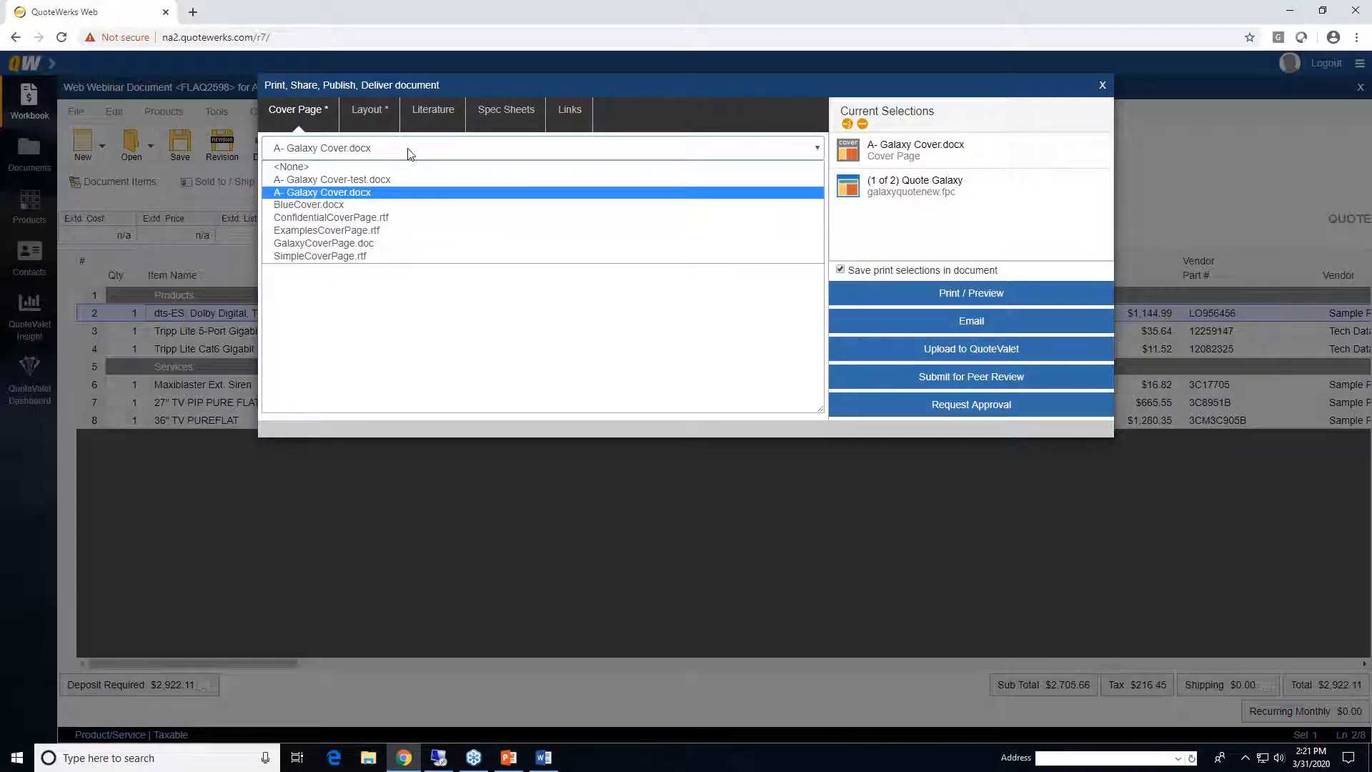
pyautogui.click(411, 151)
pyautogui.click(375, 112)
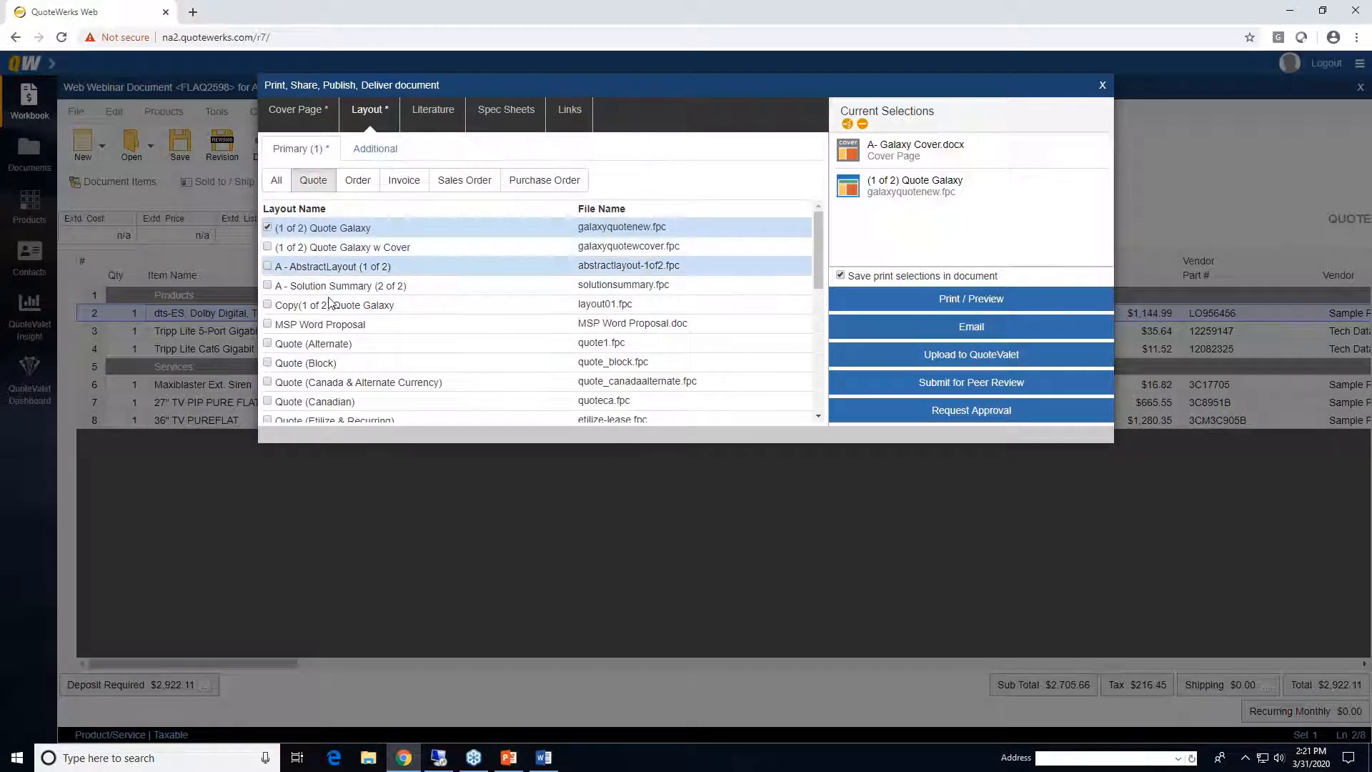
pyautogui.scroll(-5, 329, 301)
pyautogui.scroll(5, 329, 302)
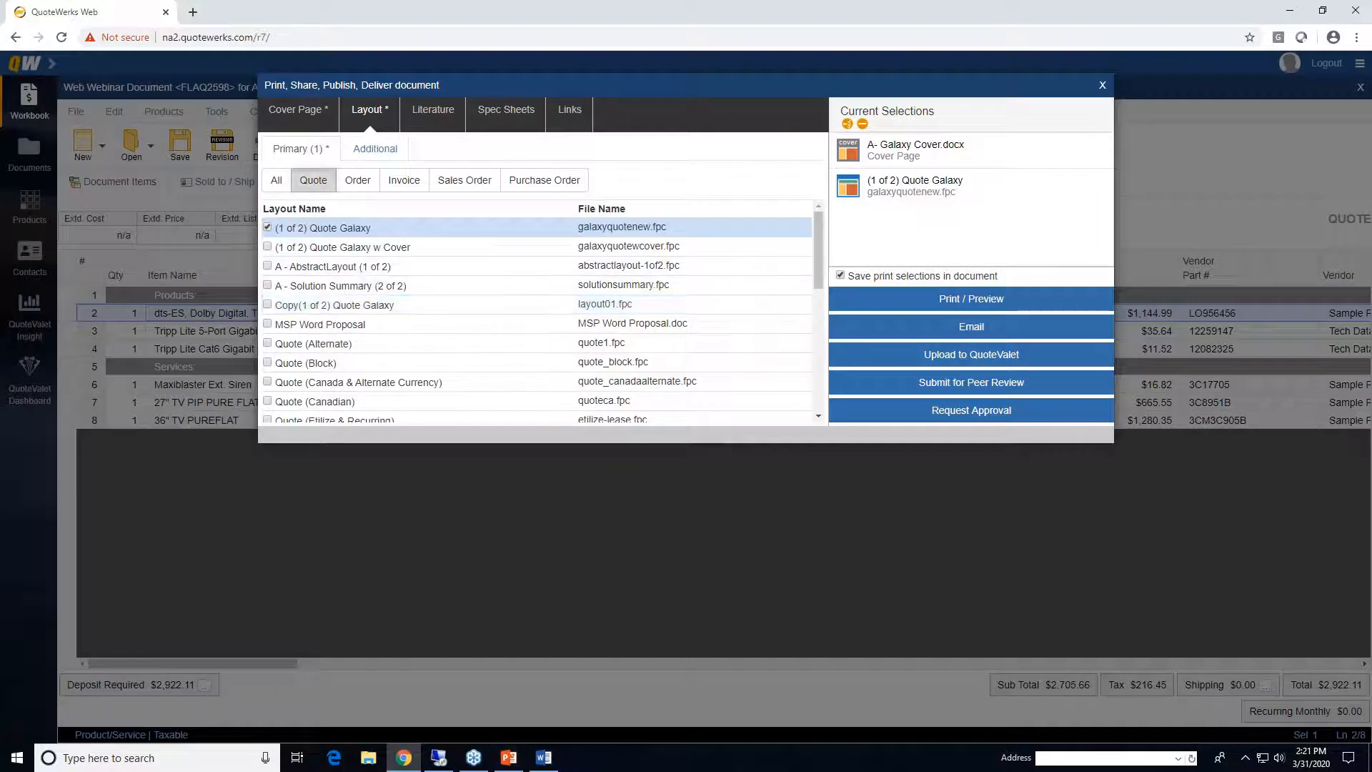
pyautogui.click(376, 149)
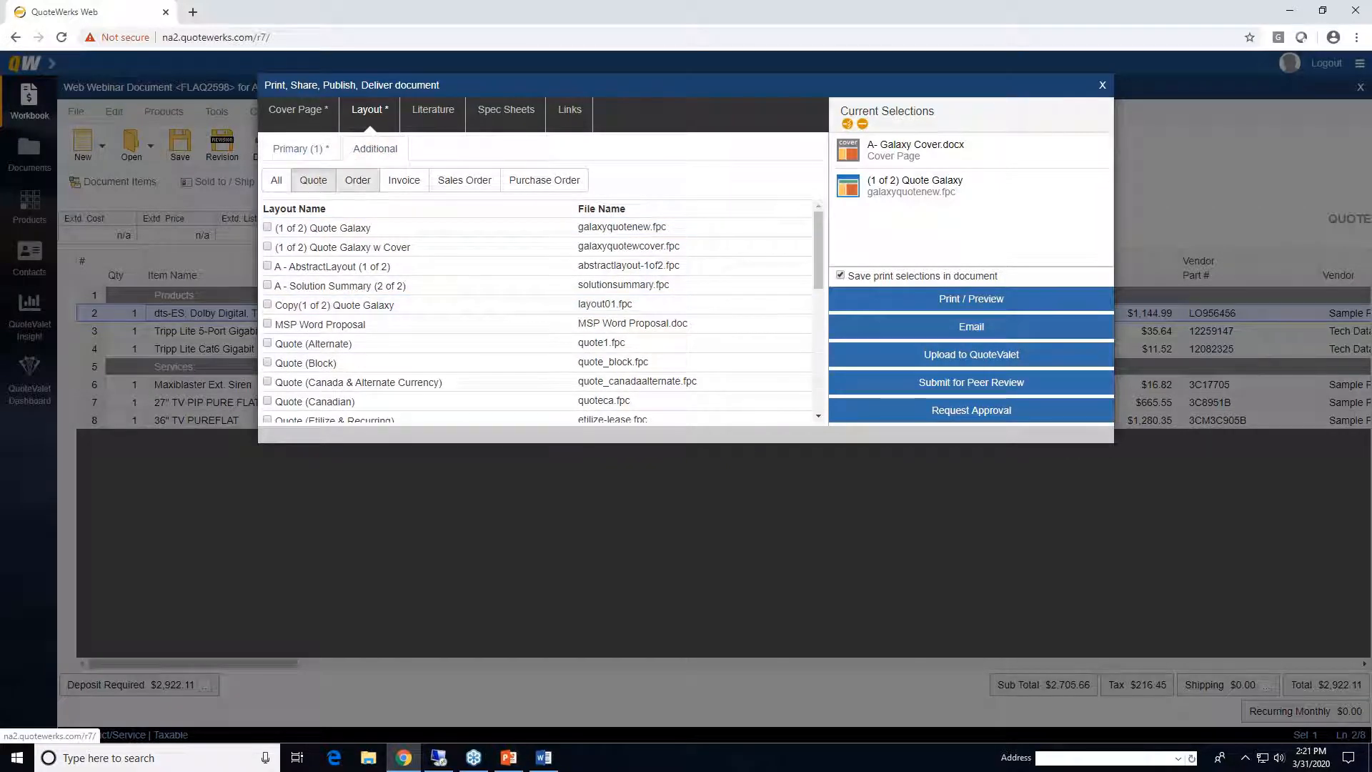
pyautogui.click(270, 286)
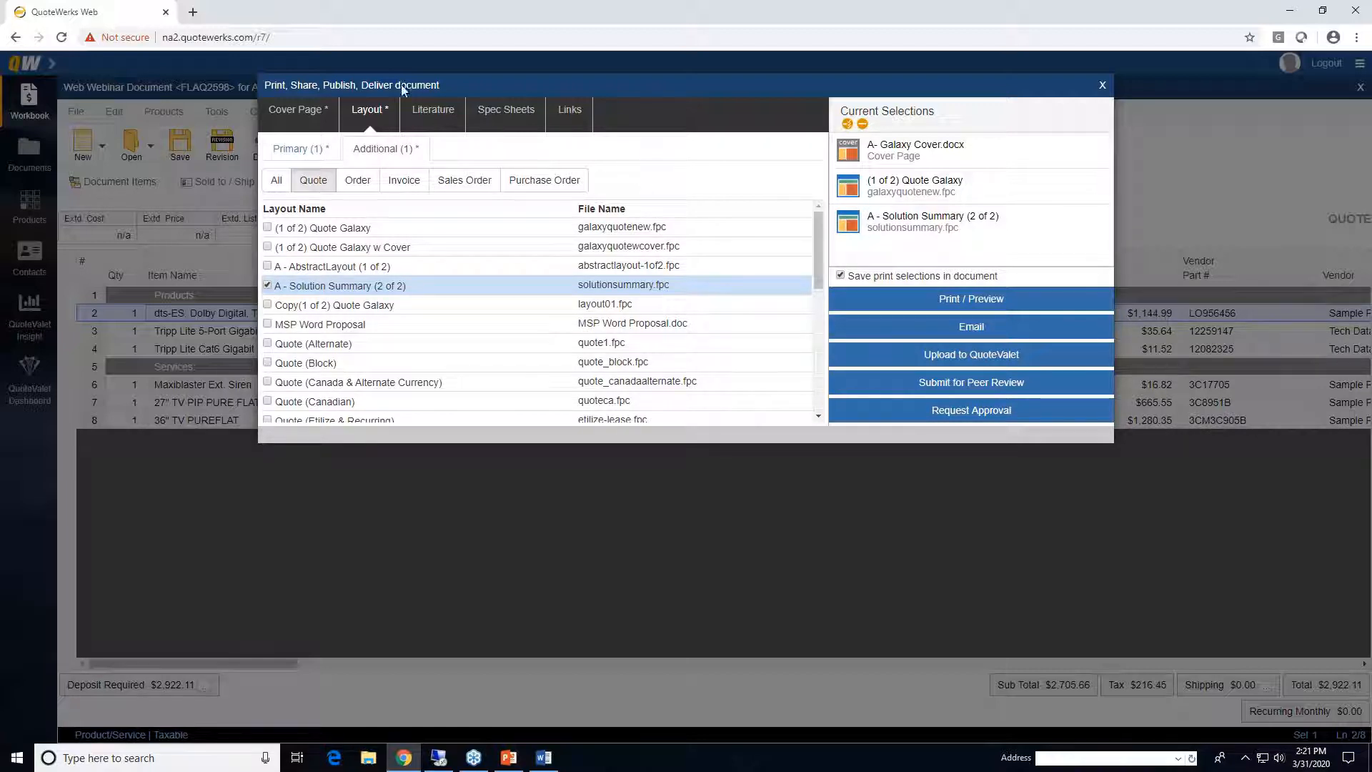
# - Include Support Agreement - Galaxy.docx literature, run Print / Preview, and always allow the site's pop-ups
pyautogui.click(433, 109)
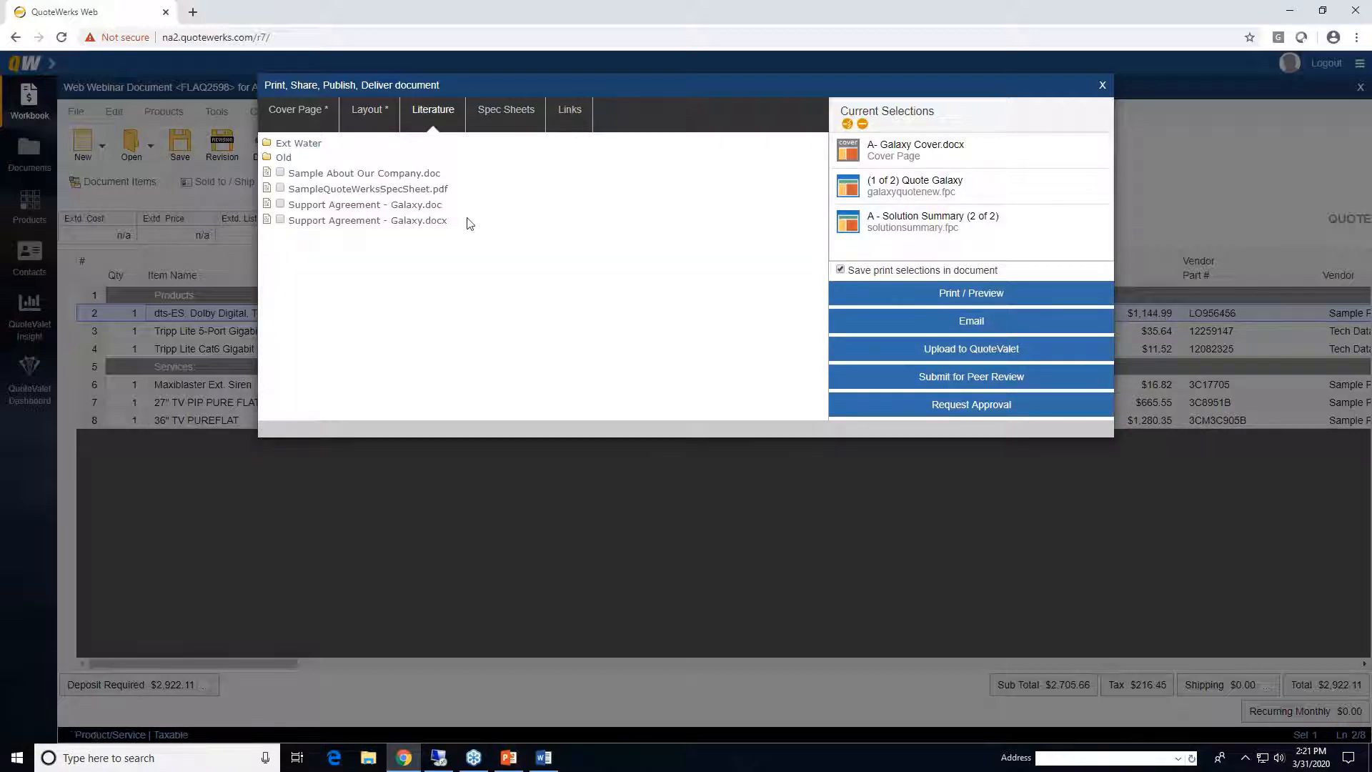
pyautogui.click(280, 220)
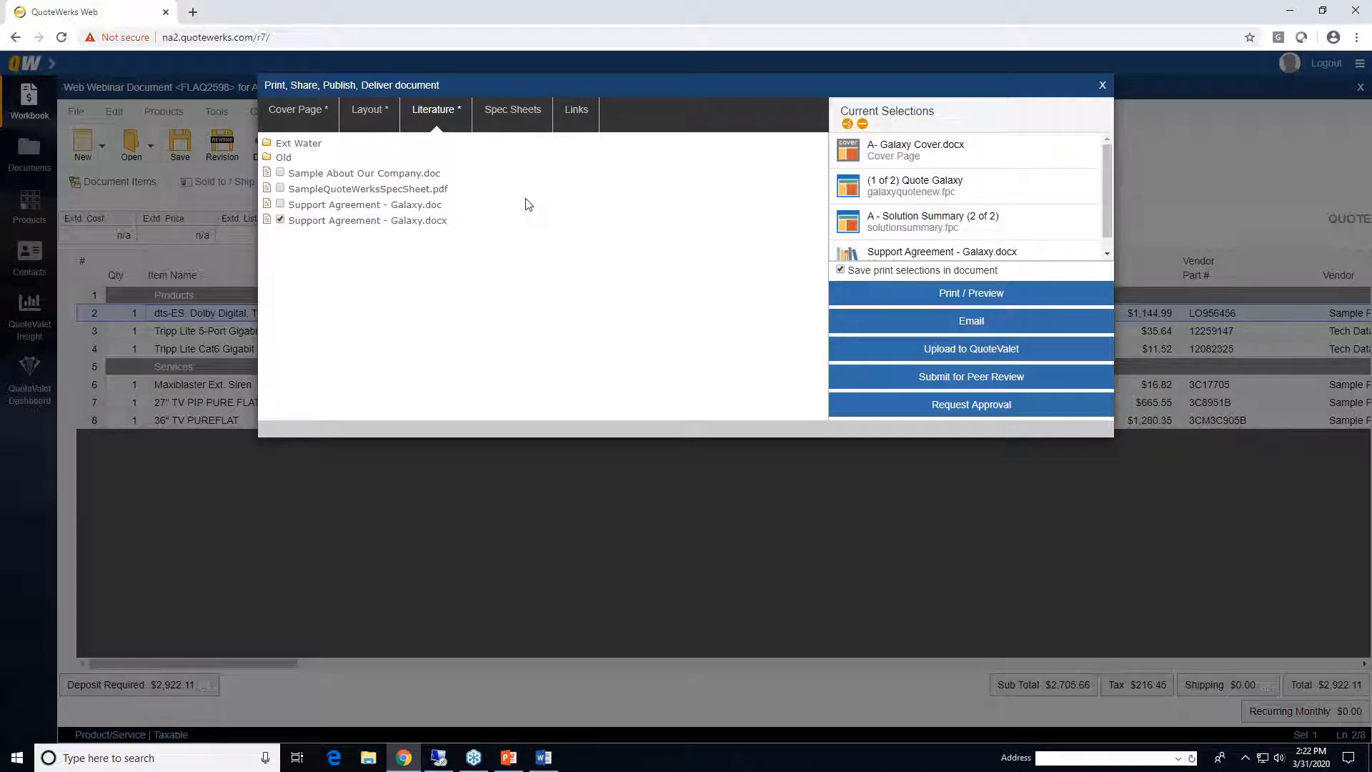
pyautogui.click(369, 116)
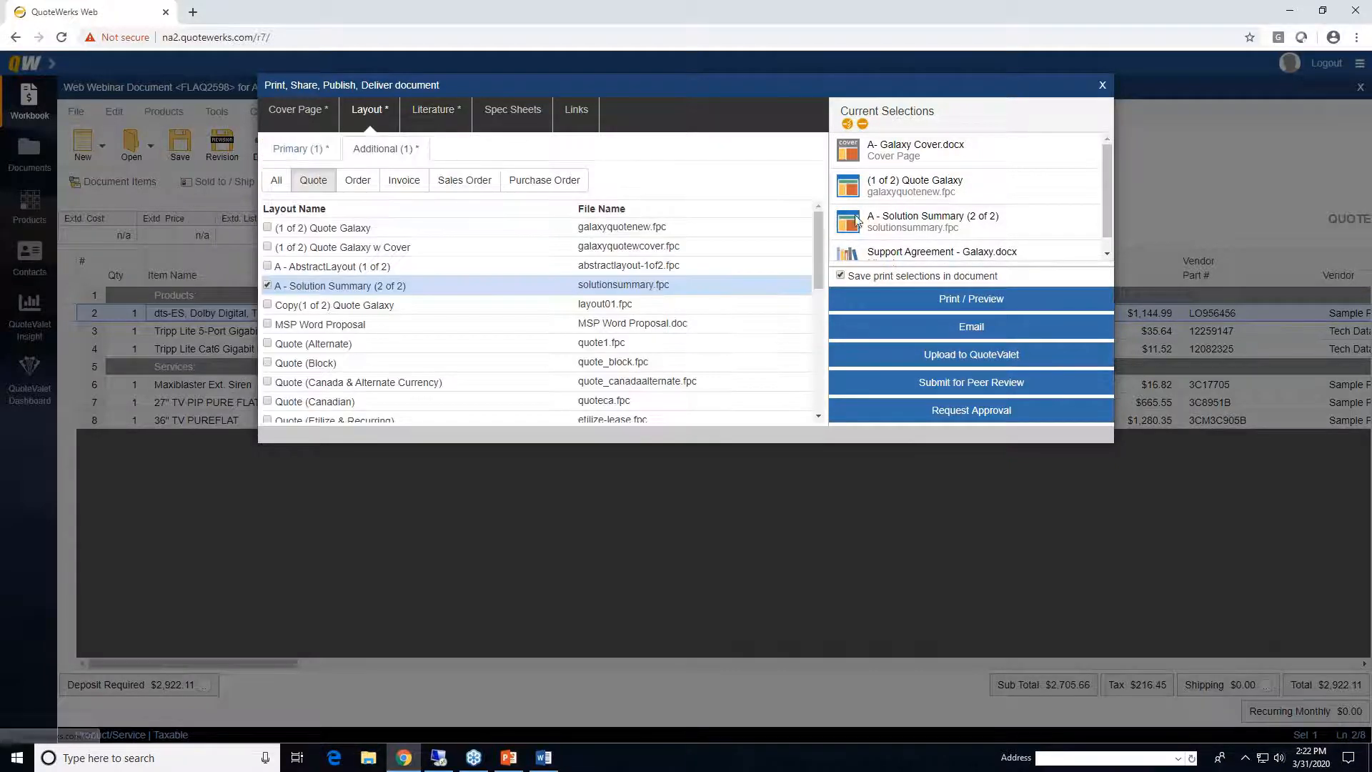
pyautogui.moveTo(1107, 172)
pyautogui.mouseDown()
pyautogui.moveTo(1111, 198)
pyautogui.moveTo(1108, 172)
pyautogui.mouseUp()
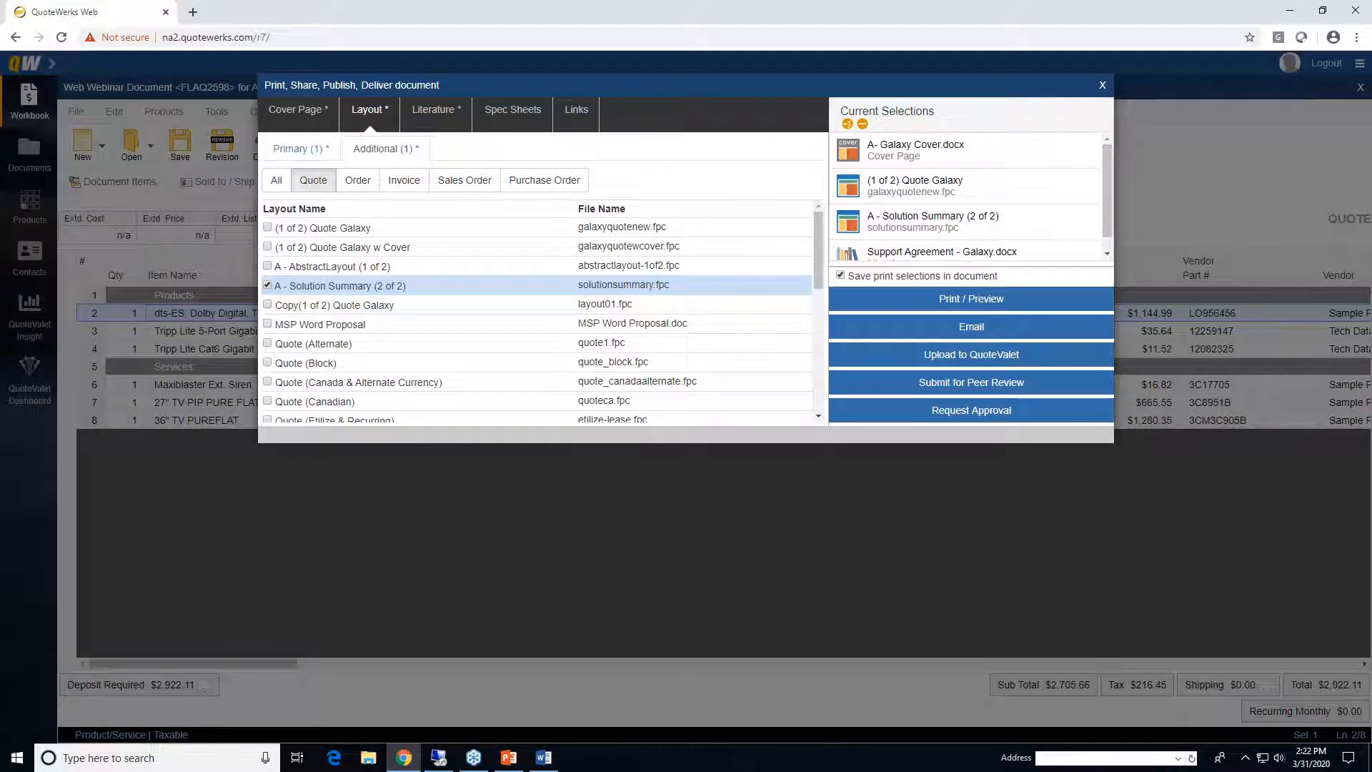
pyautogui.click(997, 303)
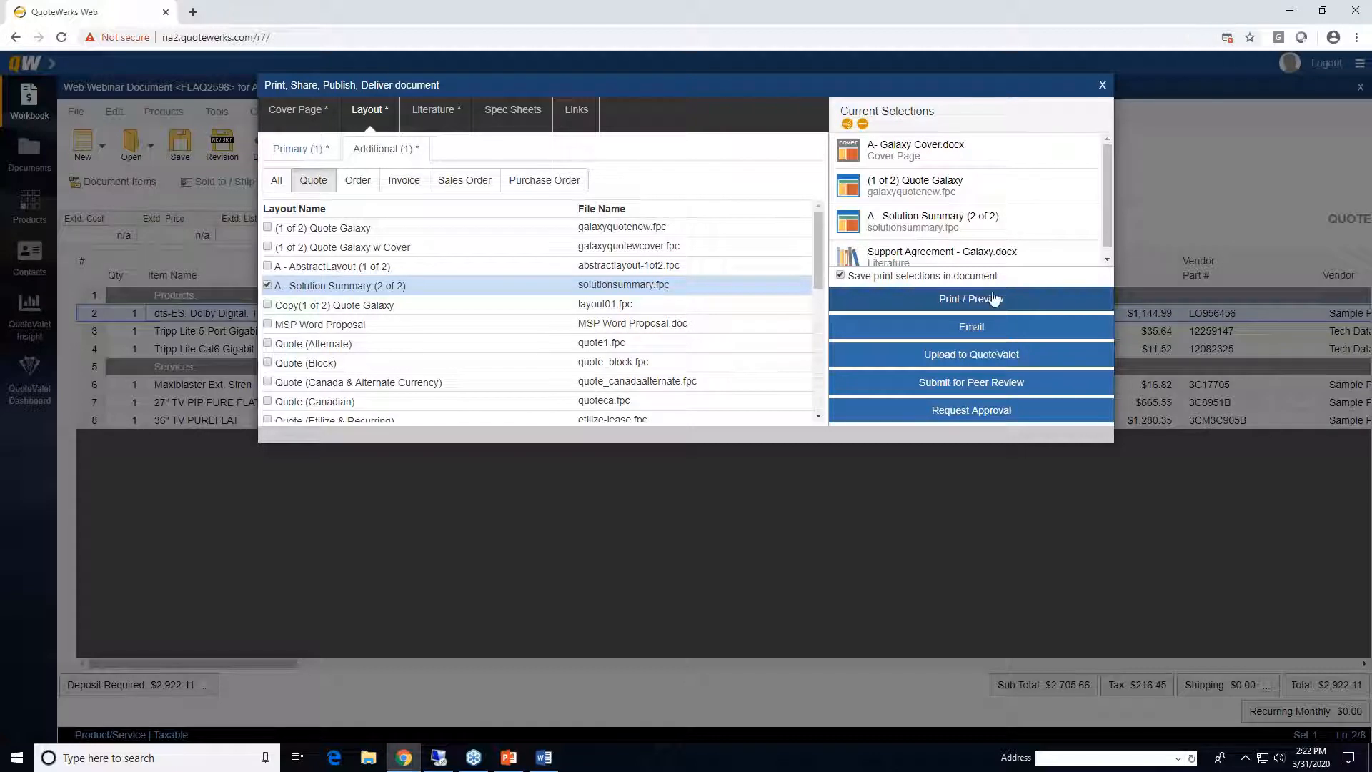
pyautogui.click(1227, 37)
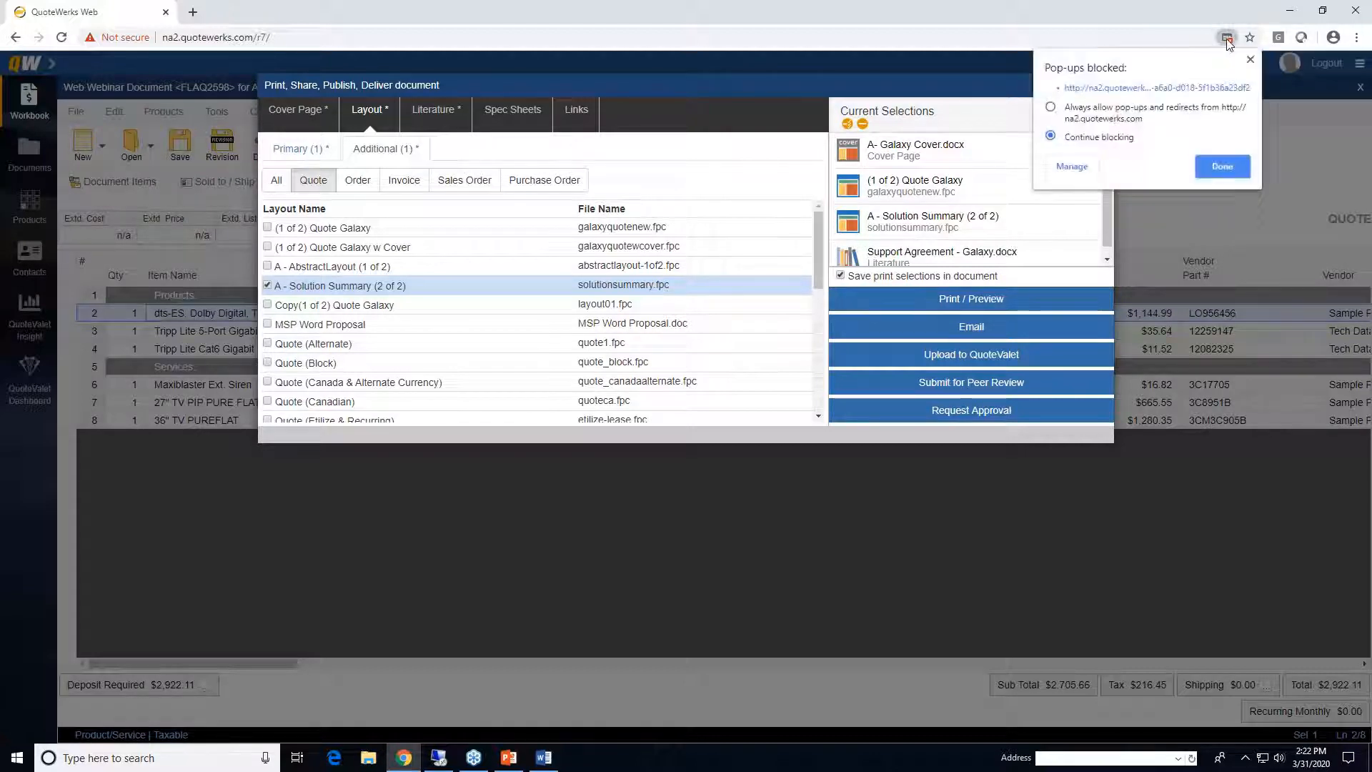
pyautogui.click(1051, 107)
# - Regenerate the print preview and scroll through the 11-page PDF of quote FLAQ2598
pyautogui.click(1221, 167)
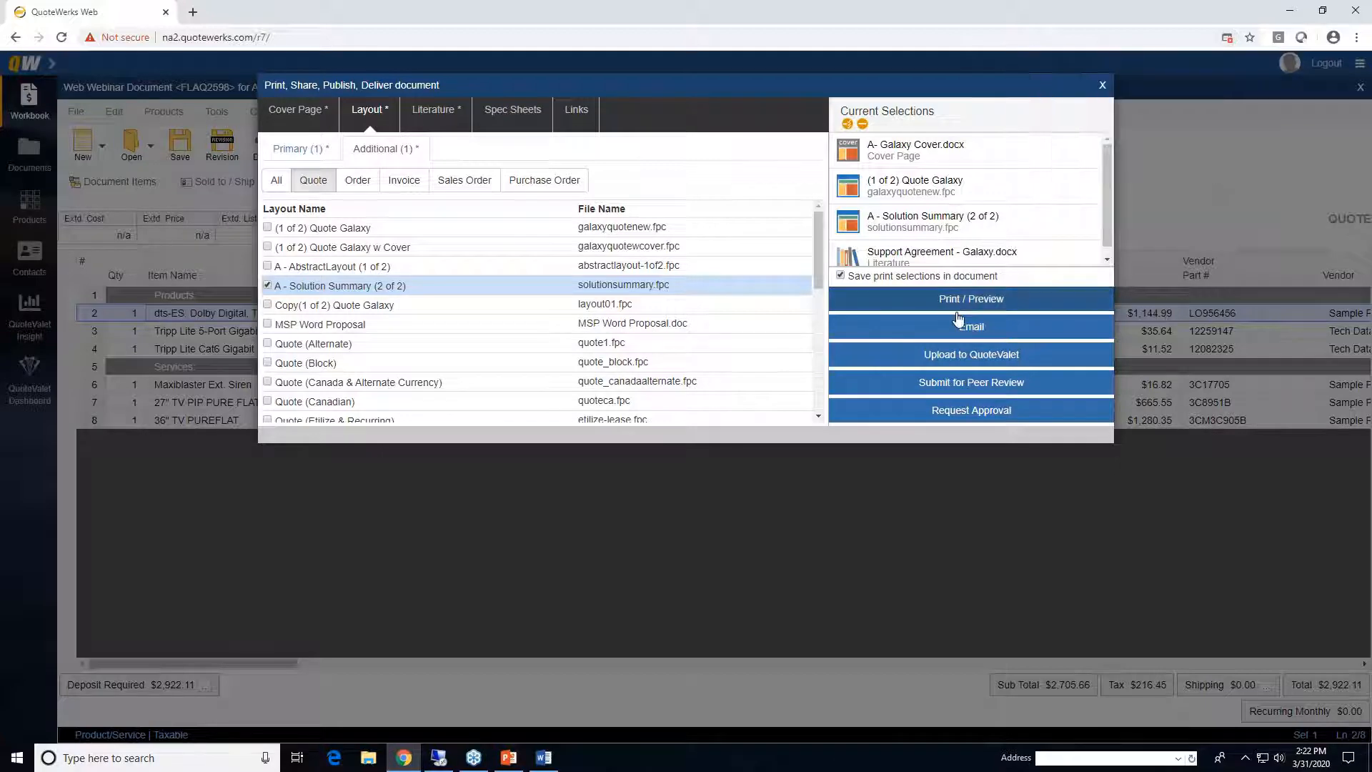
pyautogui.click(979, 300)
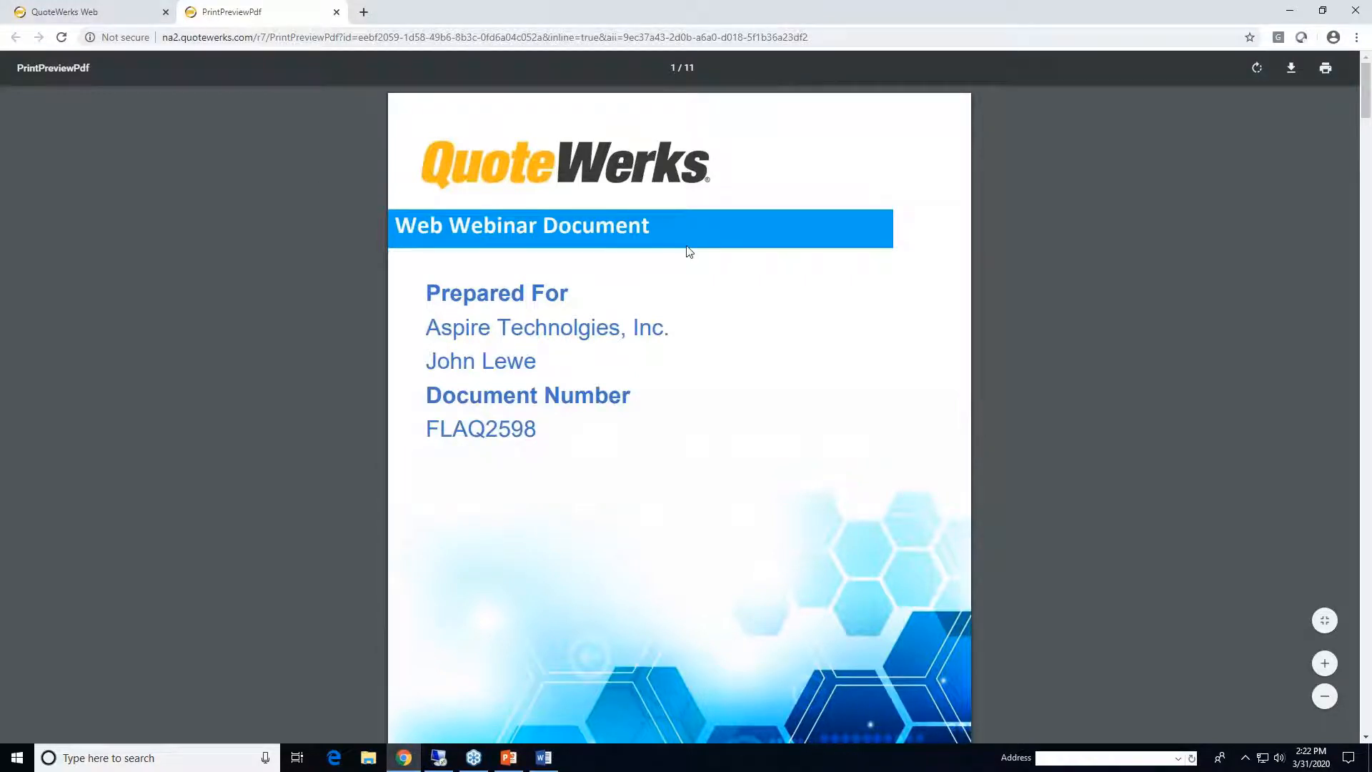
pyautogui.scroll(-8, 688, 249)
pyautogui.scroll(-12, 688, 250)
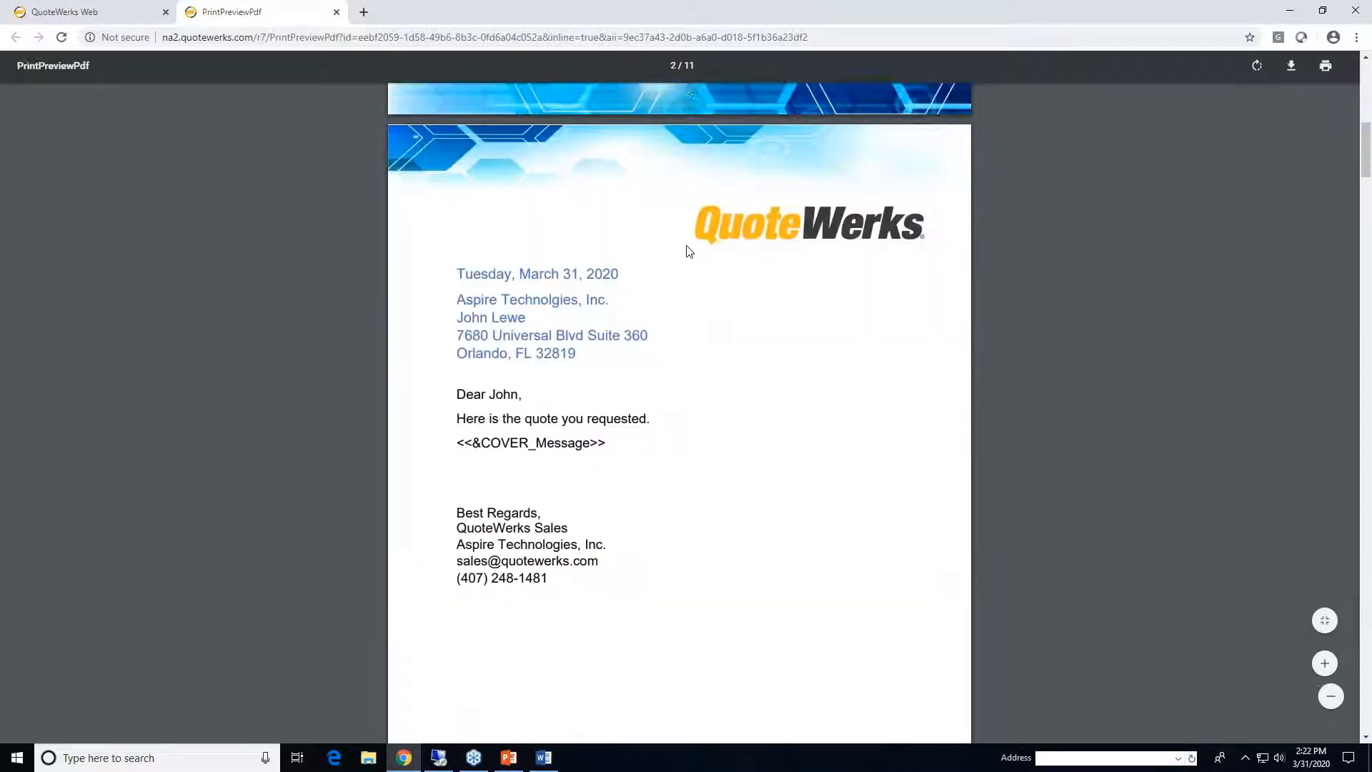
pyautogui.scroll(-5, 688, 250)
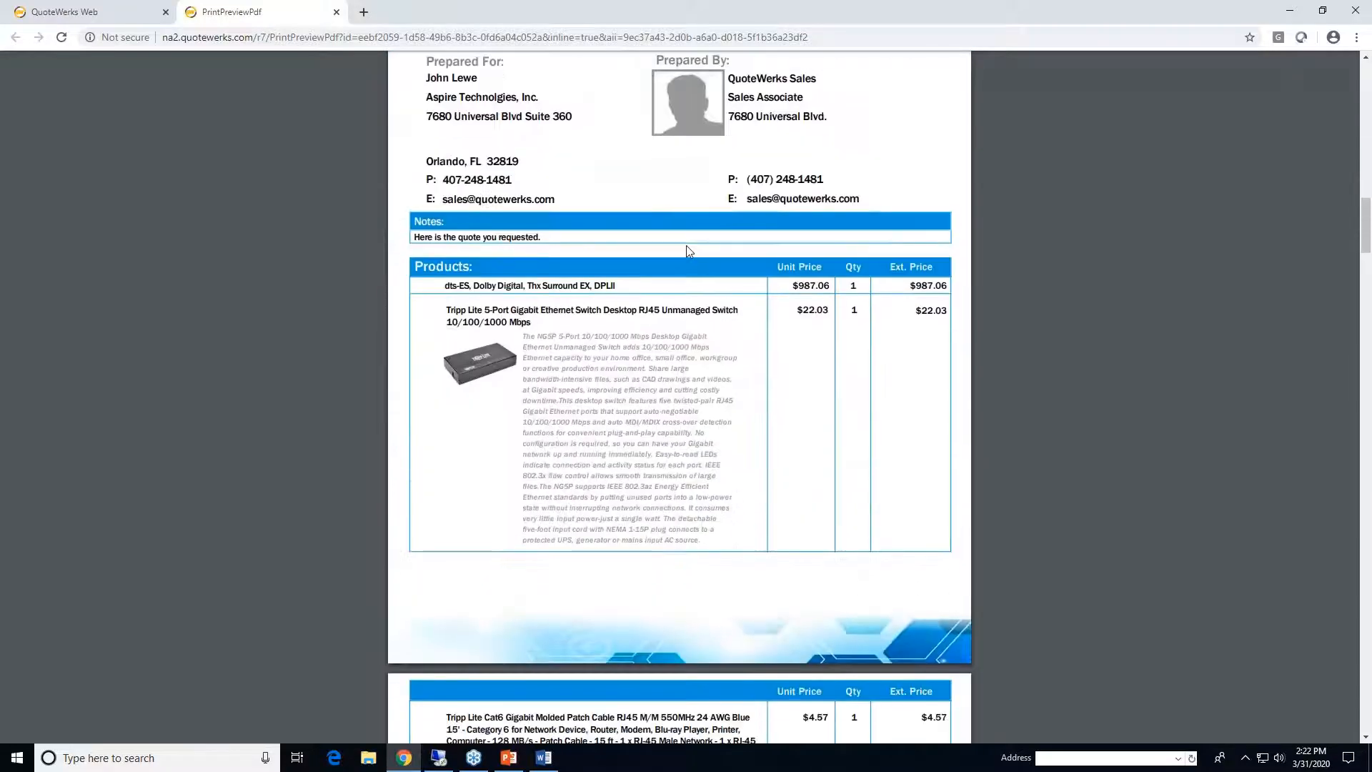
pyautogui.scroll(5, 687, 250)
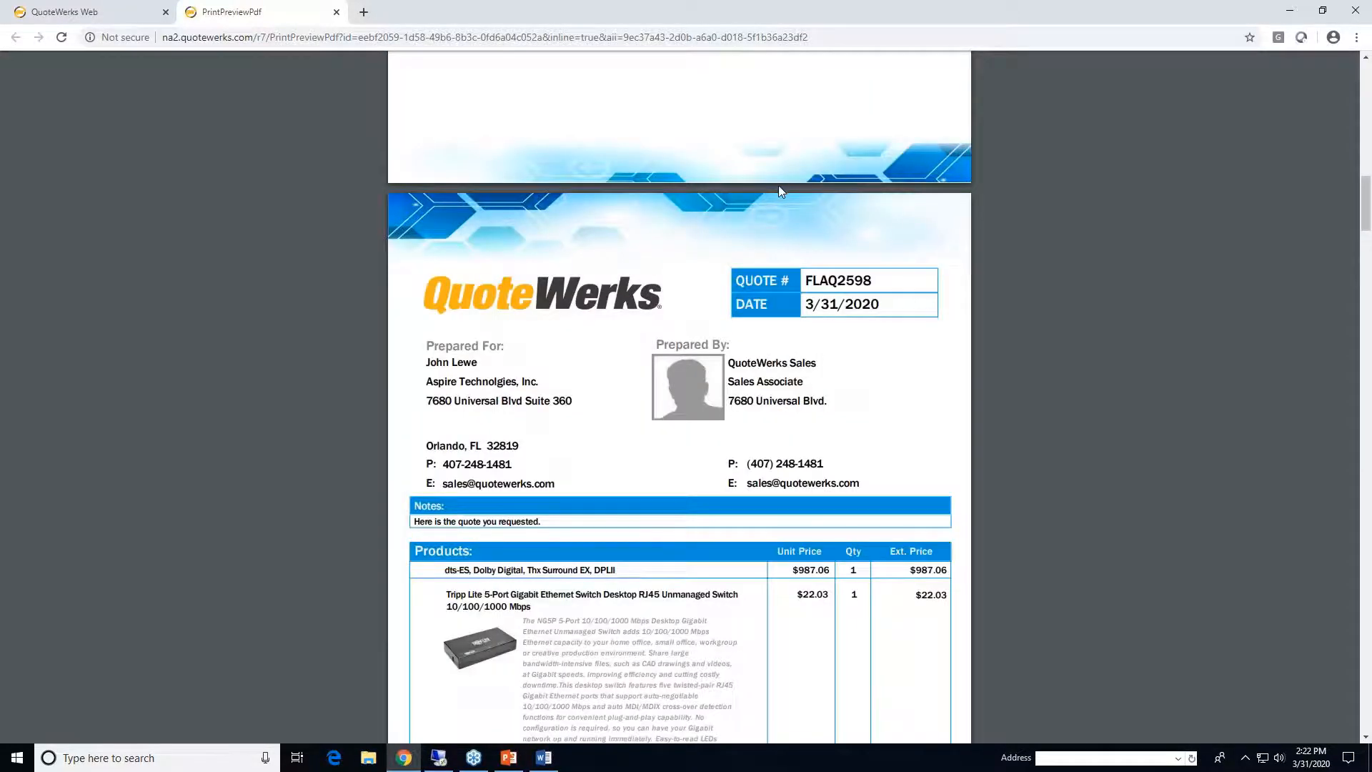
pyautogui.scroll(-10, 779, 186)
pyautogui.scroll(-3, 780, 191)
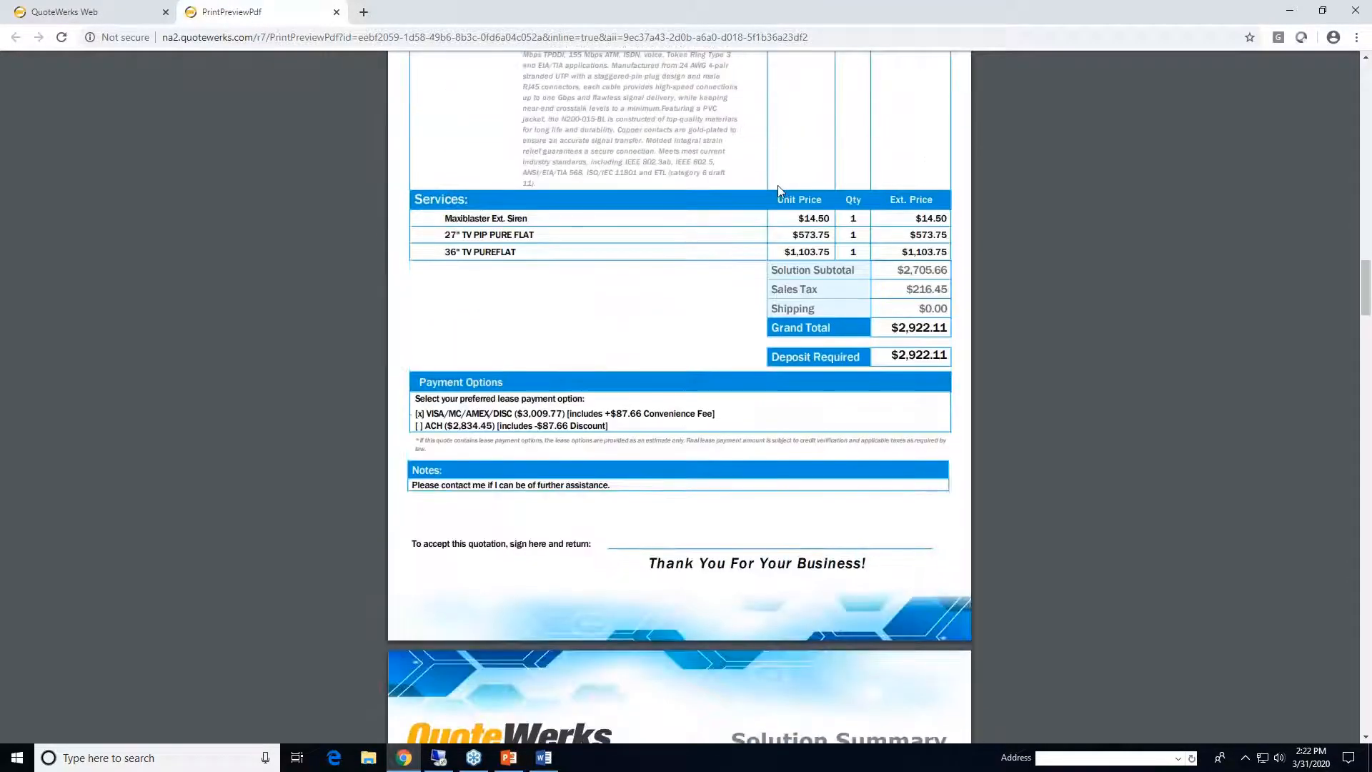
pyautogui.scroll(-5, 779, 191)
pyautogui.scroll(-12, 780, 191)
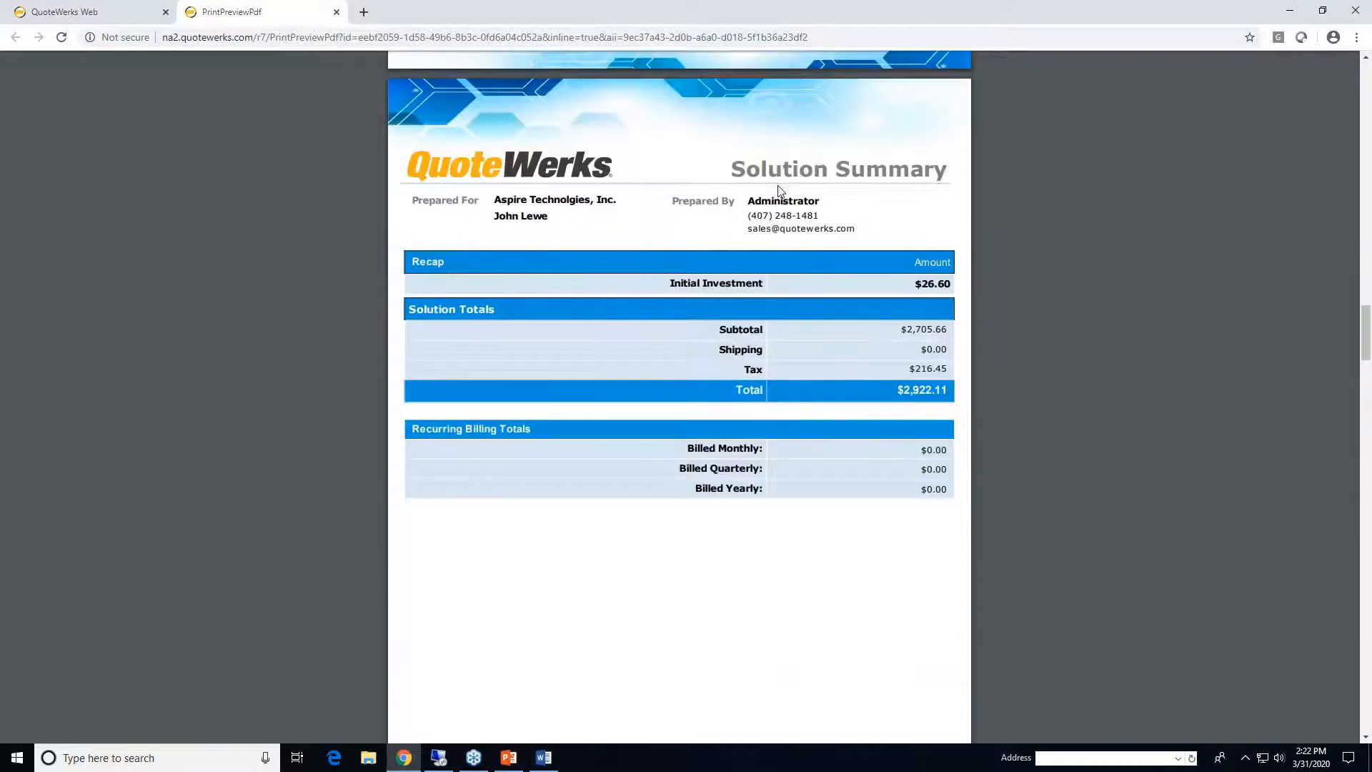
pyautogui.scroll(-5, 781, 191)
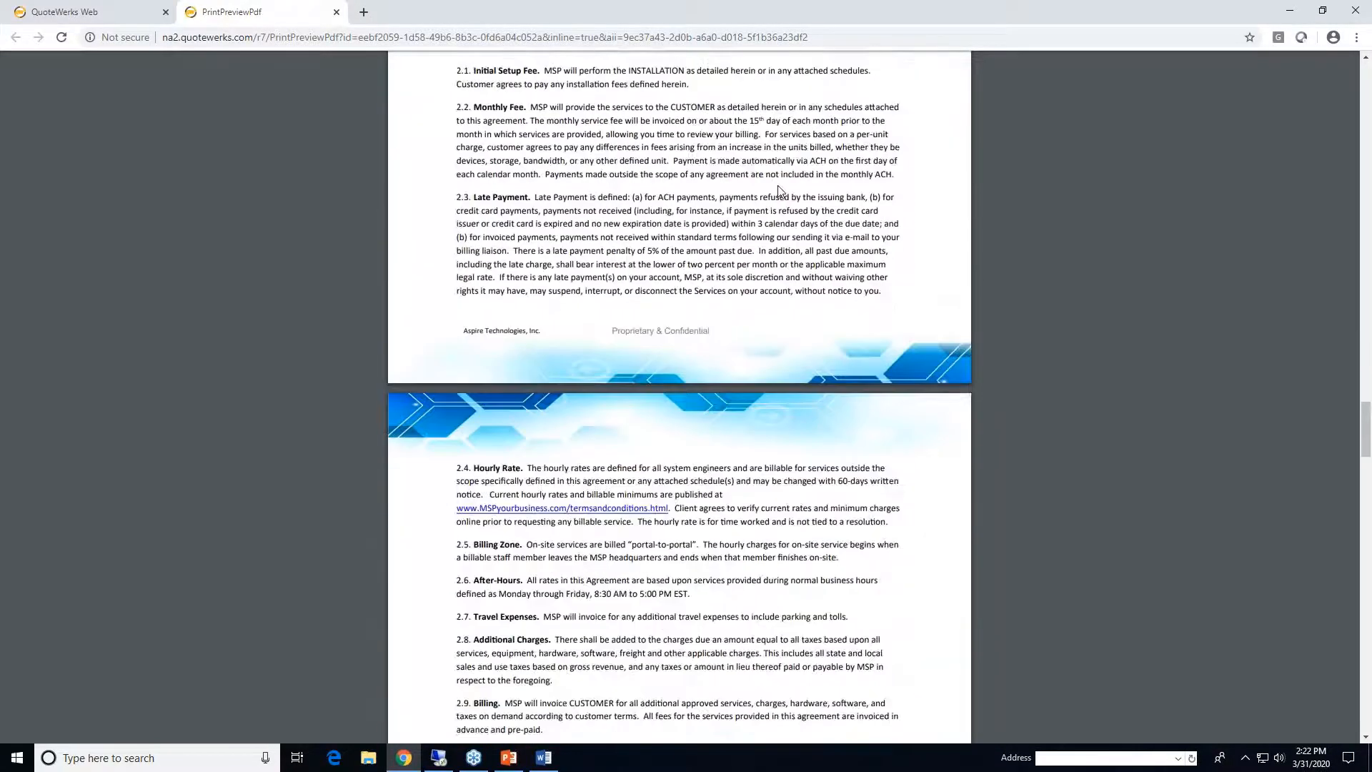
# - Close the PDF preview and start the QuoteValet upload, overriding the approval requirement
pyautogui.click(335, 13)
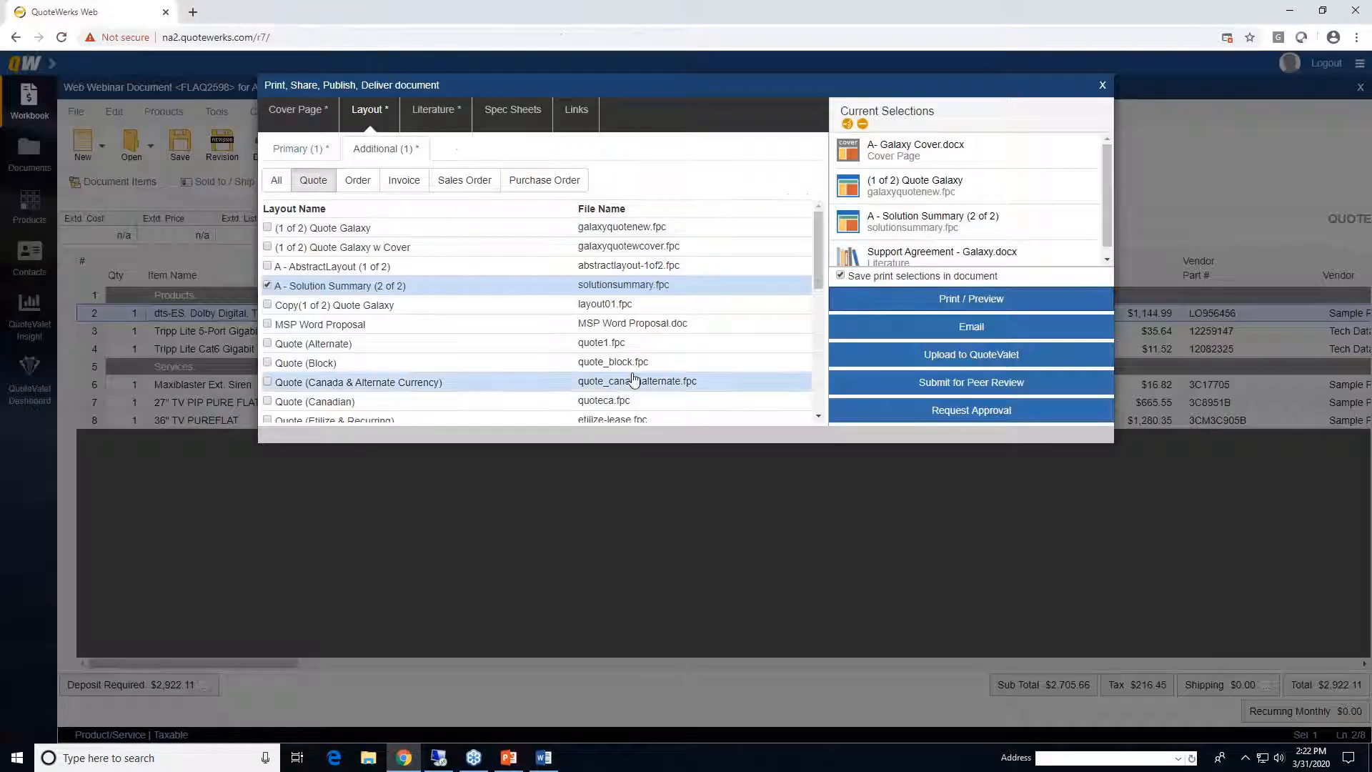
pyautogui.click(1048, 359)
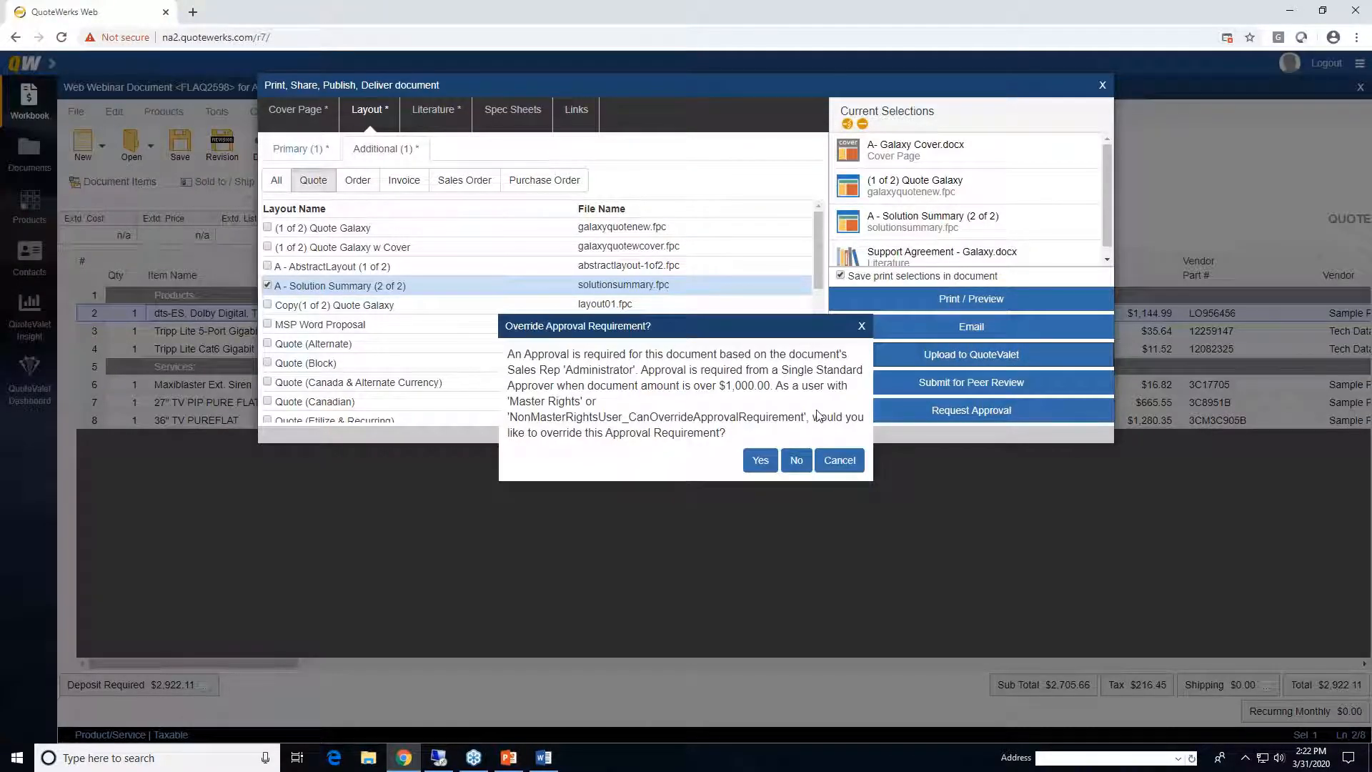
pyautogui.click(756, 461)
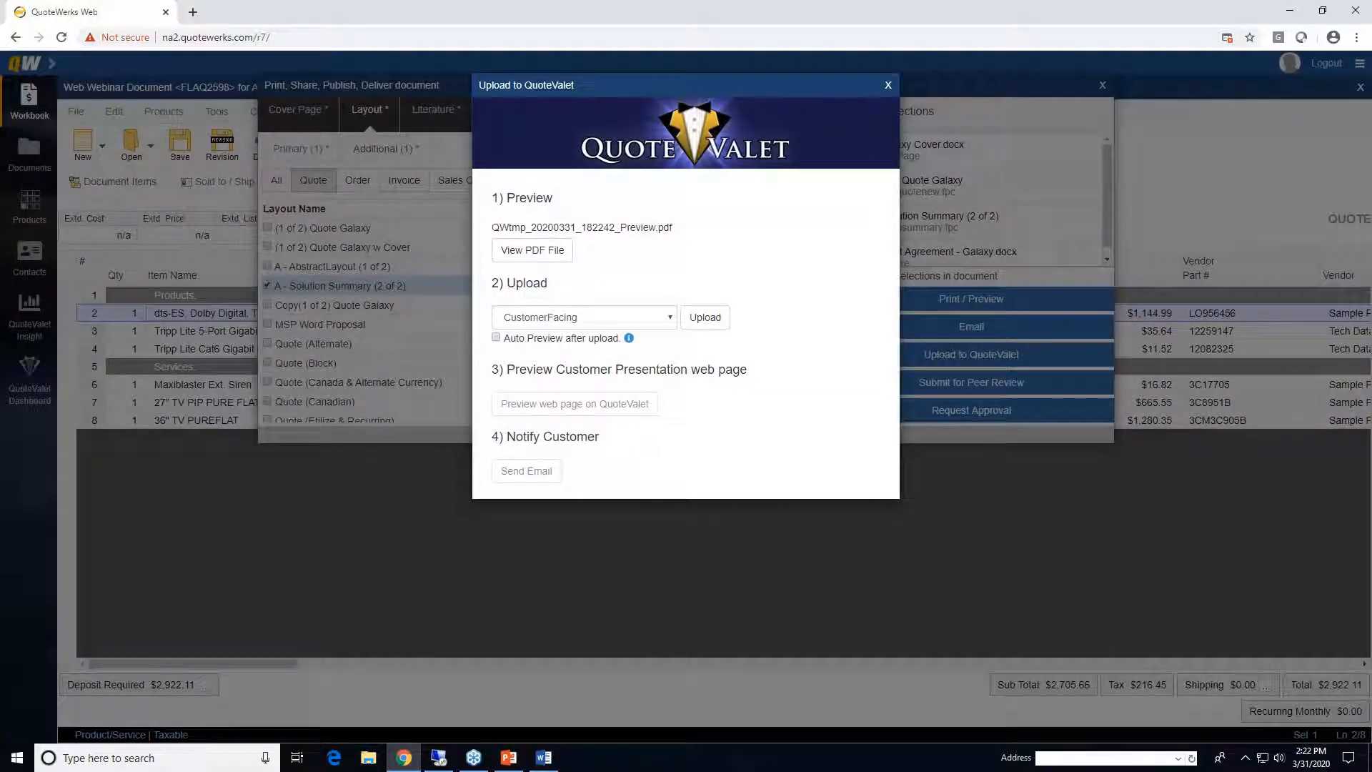
pyautogui.click(889, 85)
pyautogui.click(976, 361)
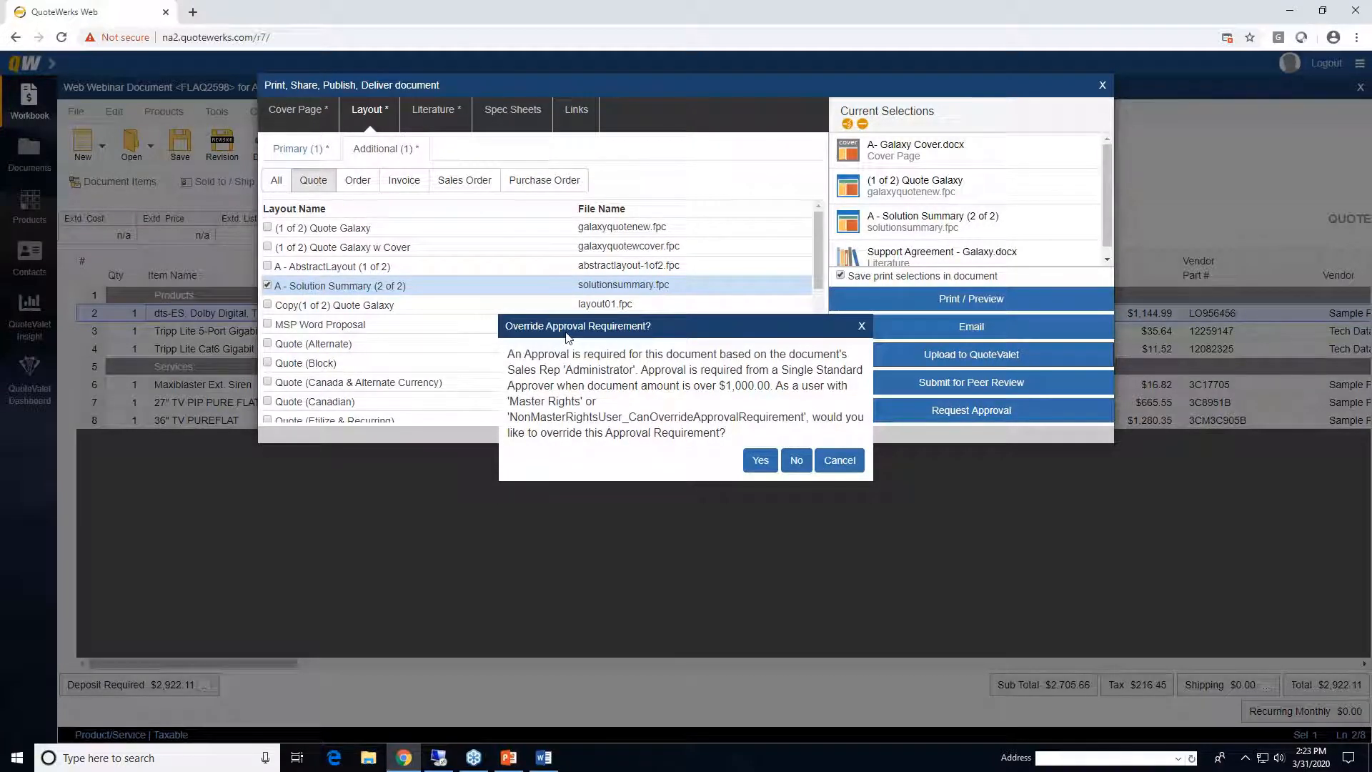
pyautogui.click(758, 462)
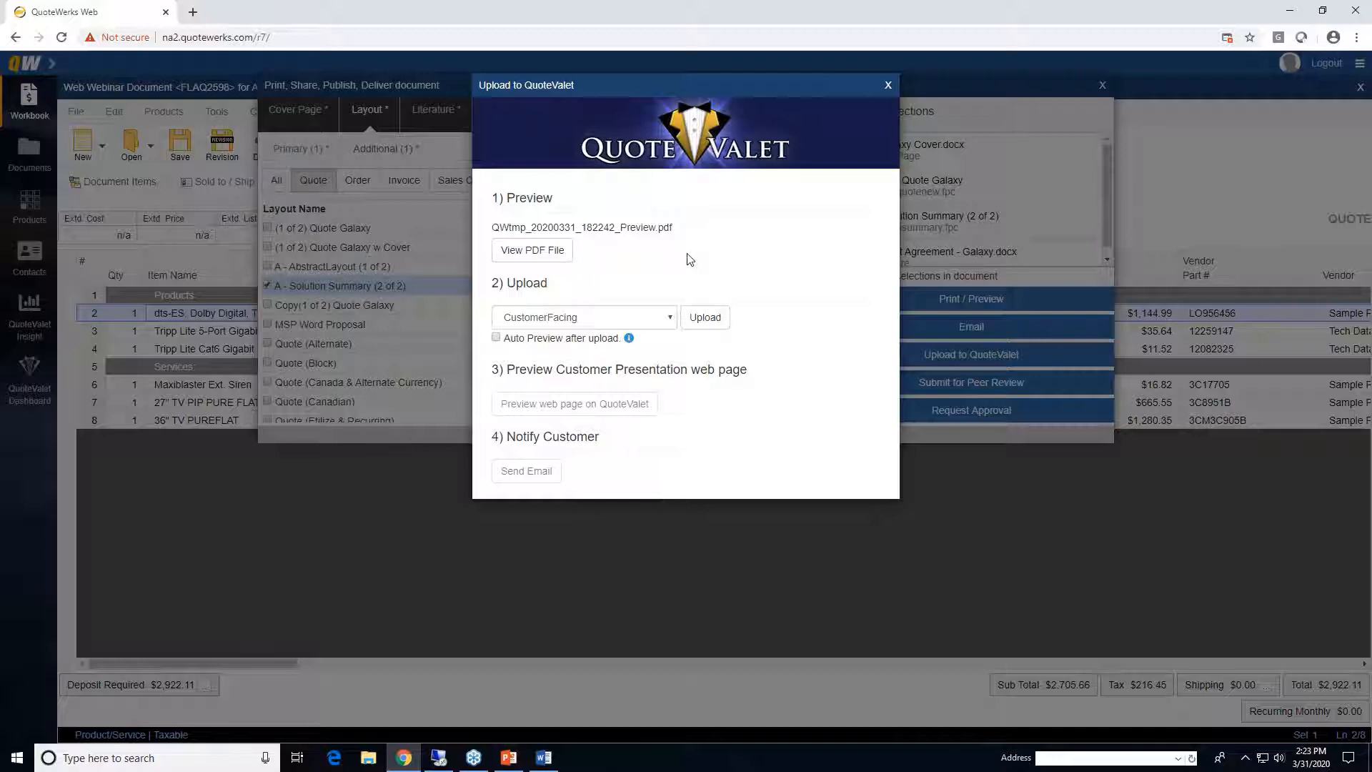
# - Upload with the CustomerFacing-WrittenSignature template and preview the customer-facing web page
pyautogui.click(660, 318)
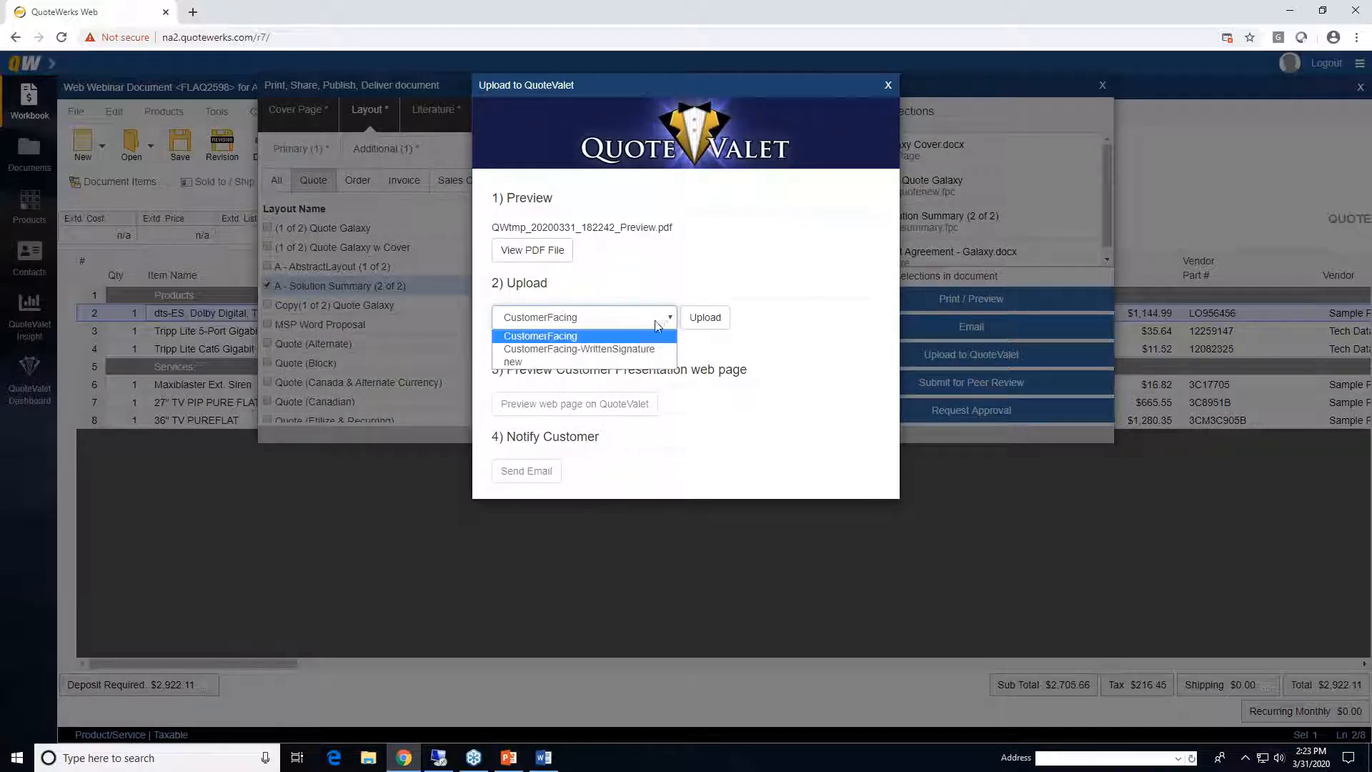
pyautogui.click(642, 355)
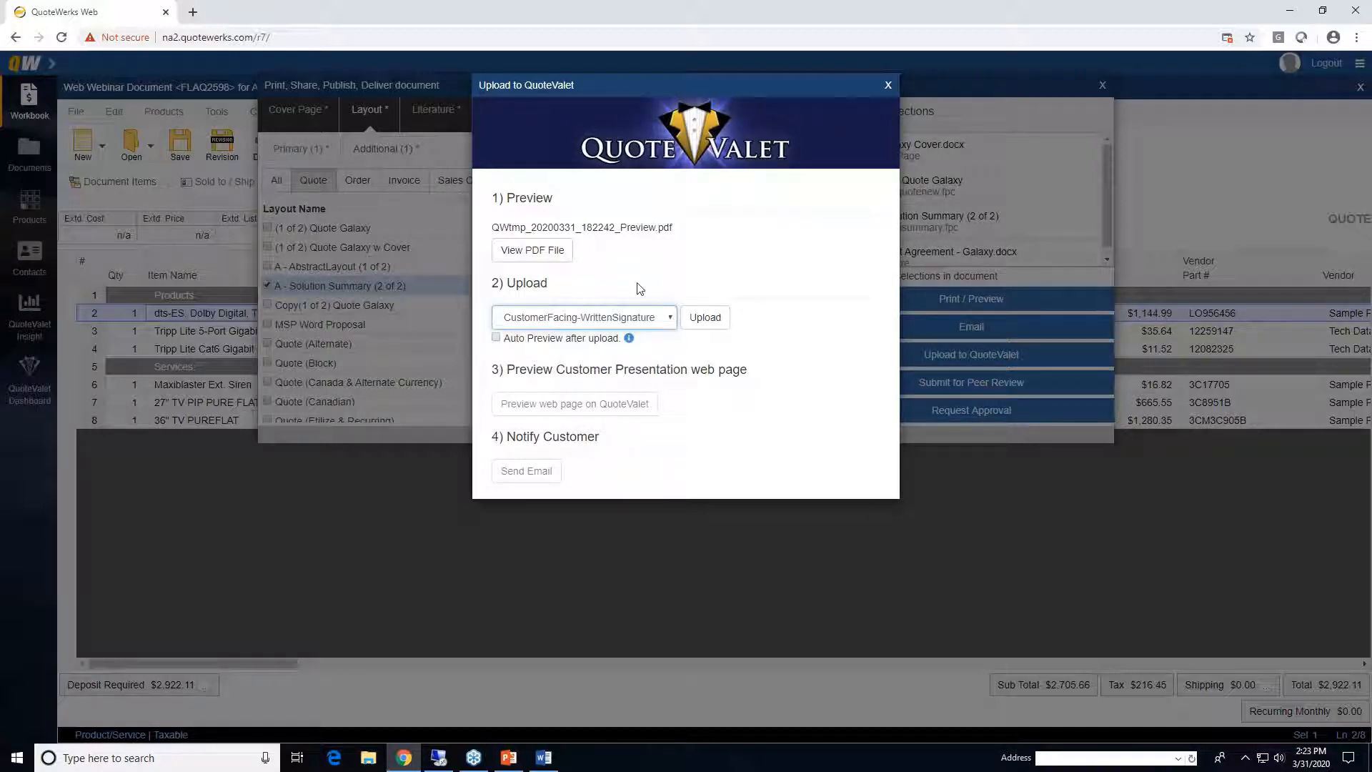
pyautogui.click(697, 319)
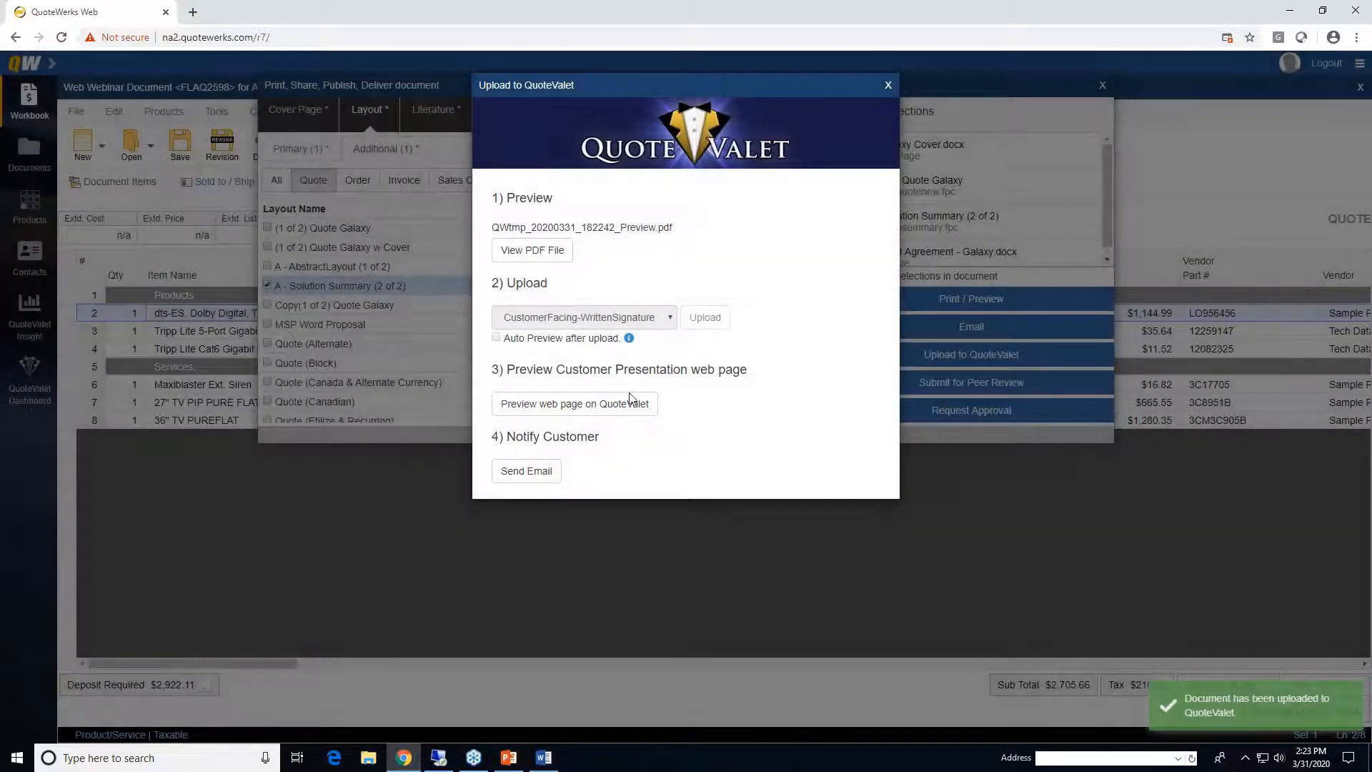
pyautogui.click(613, 408)
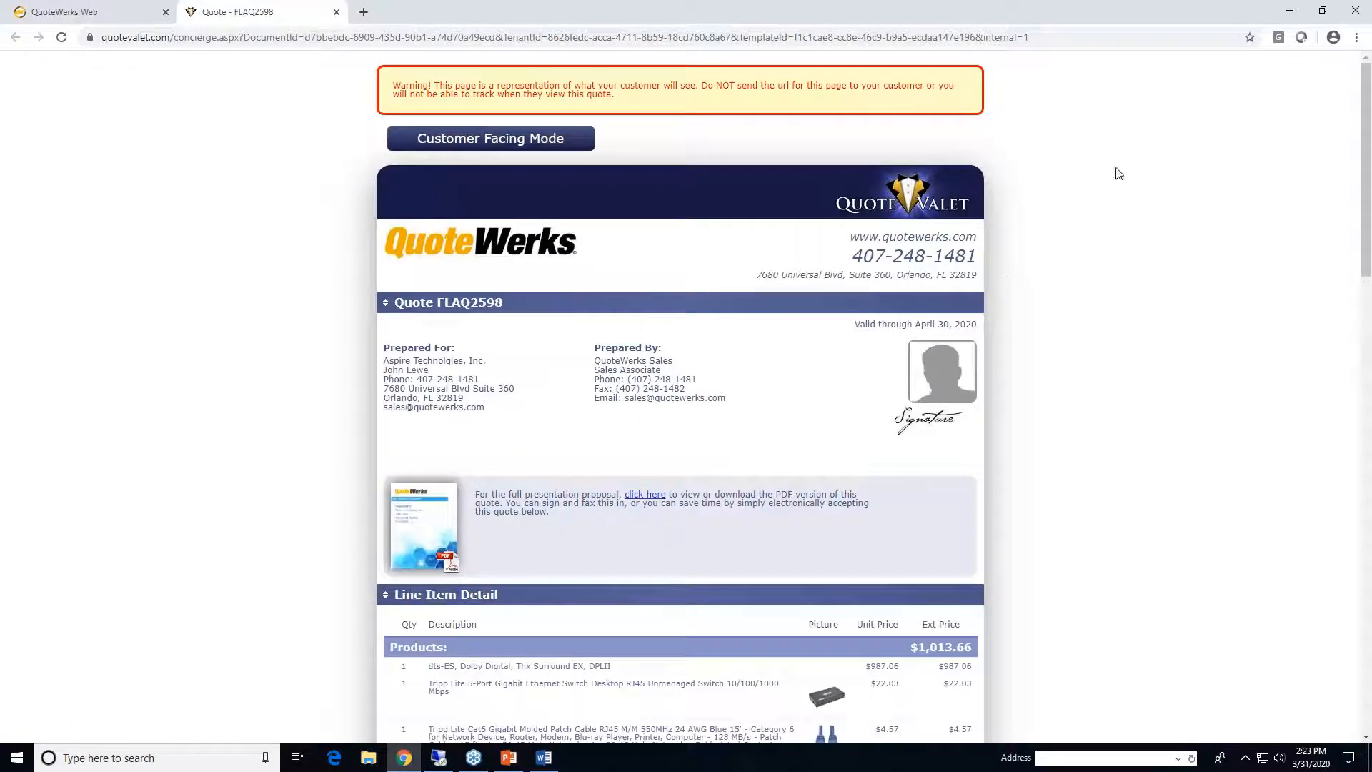
# - Scroll through the QuoteValet quote page's payment and acceptance sections, then switch back to QuoteWerks Web
pyautogui.scroll(-5, 1126, 204)
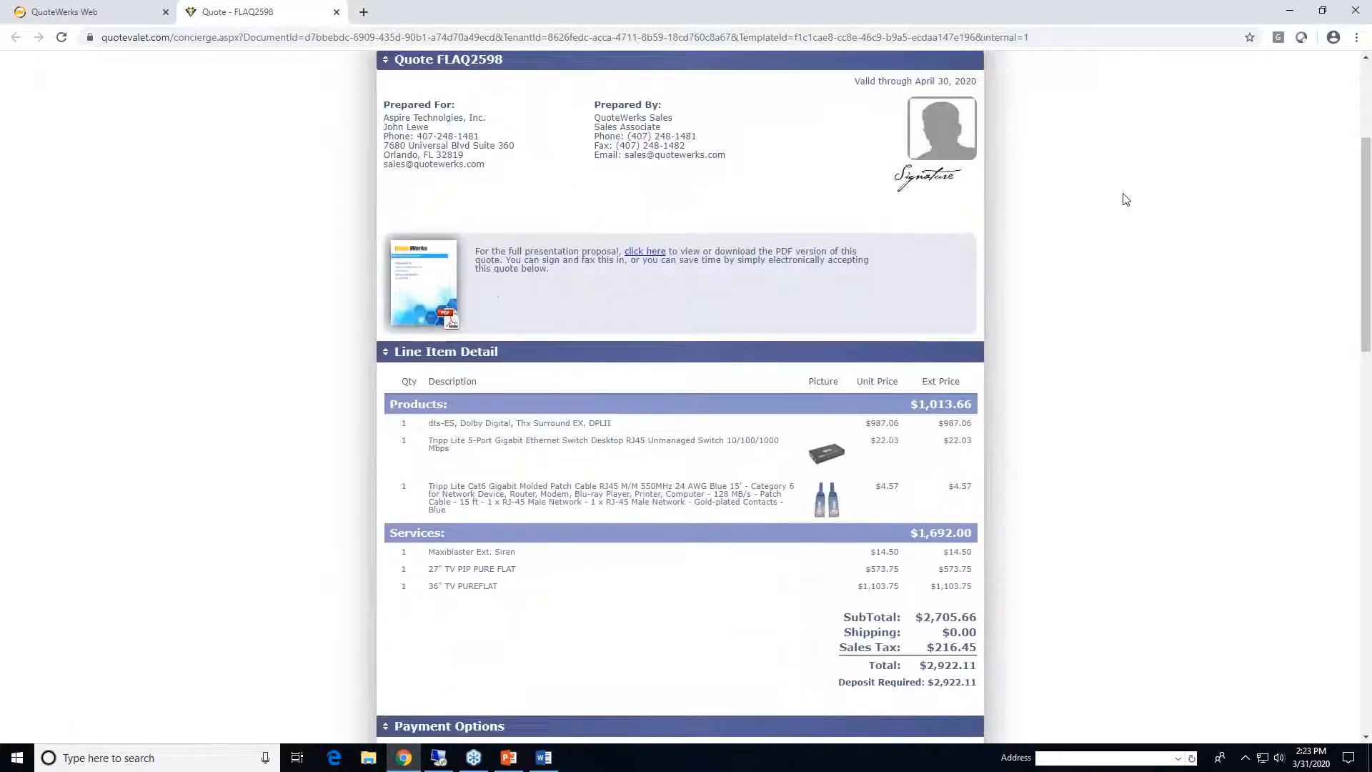
pyautogui.scroll(-4, 1126, 199)
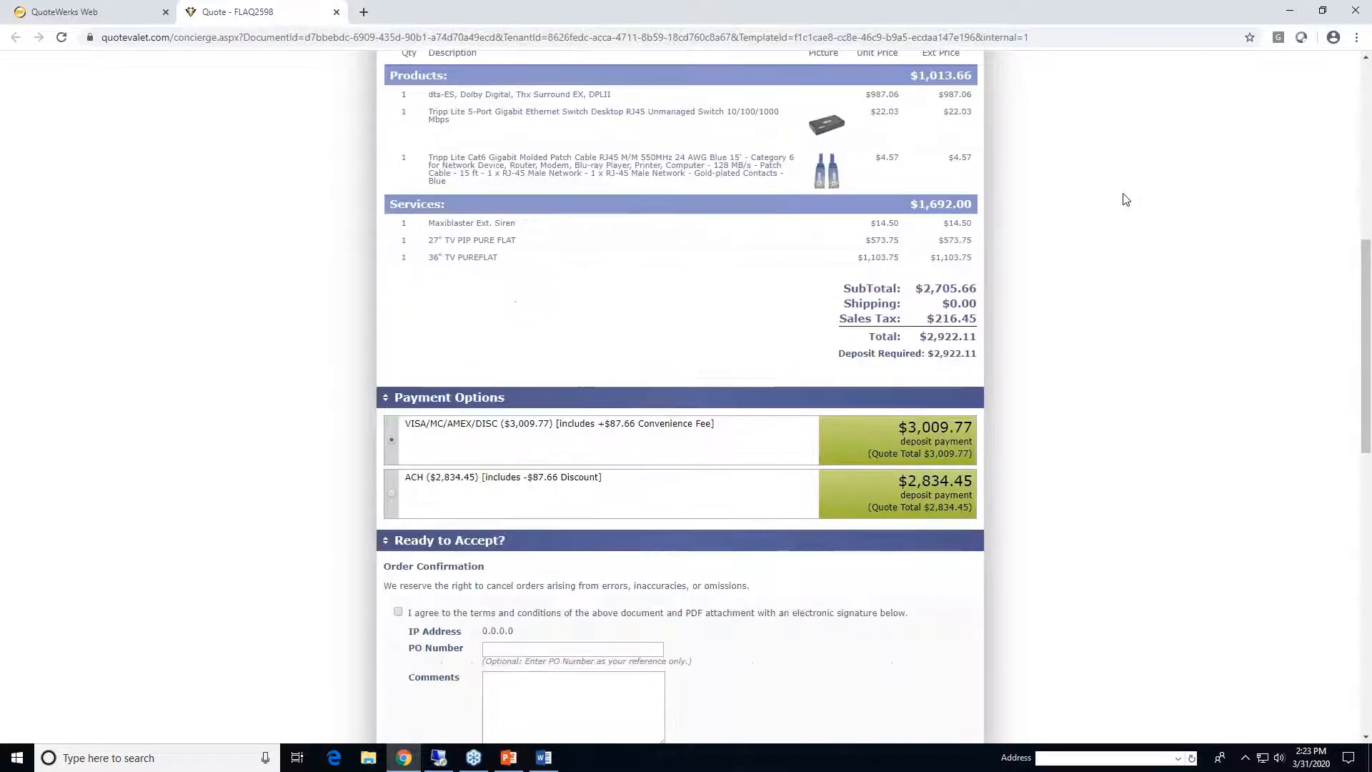
pyautogui.scroll(-4, 1126, 200)
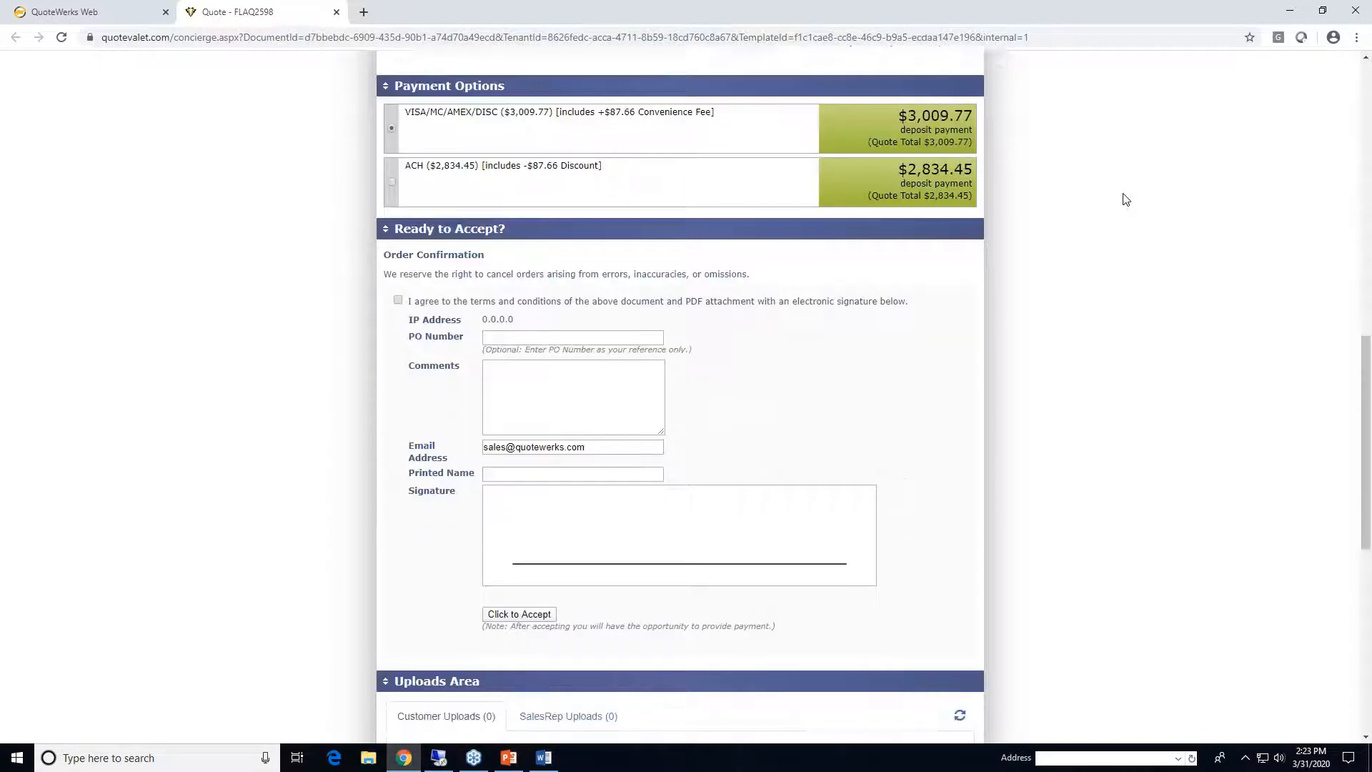
pyautogui.scroll(-8, 1127, 199)
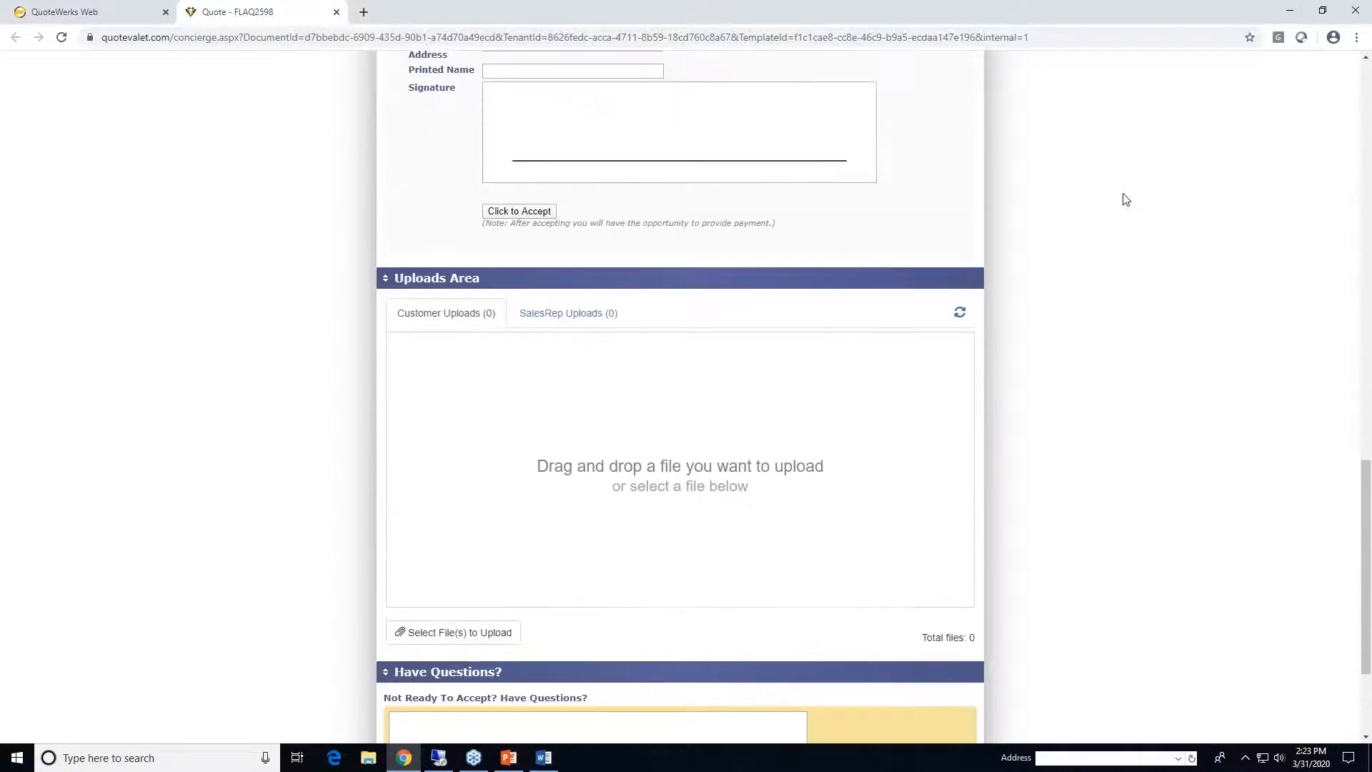
pyautogui.scroll(17, 1115, 334)
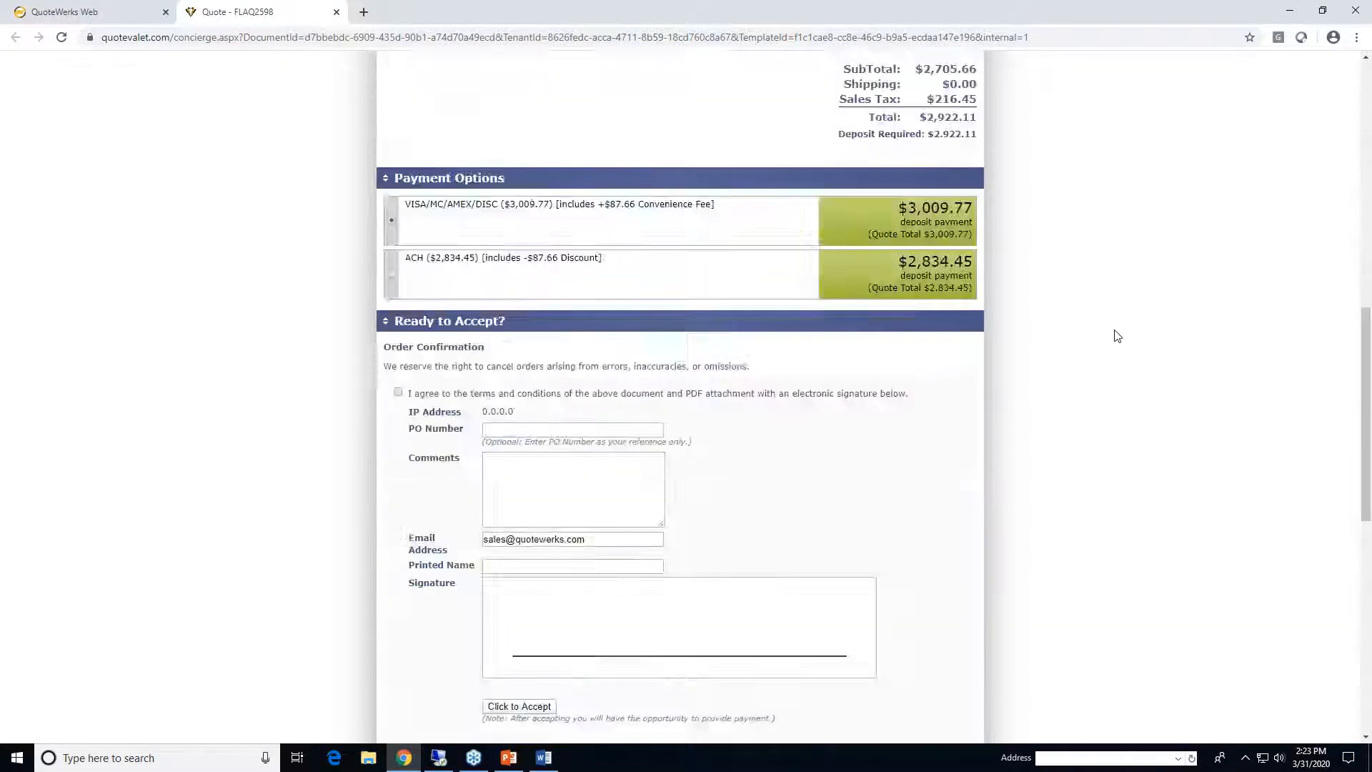
pyautogui.click(78, 15)
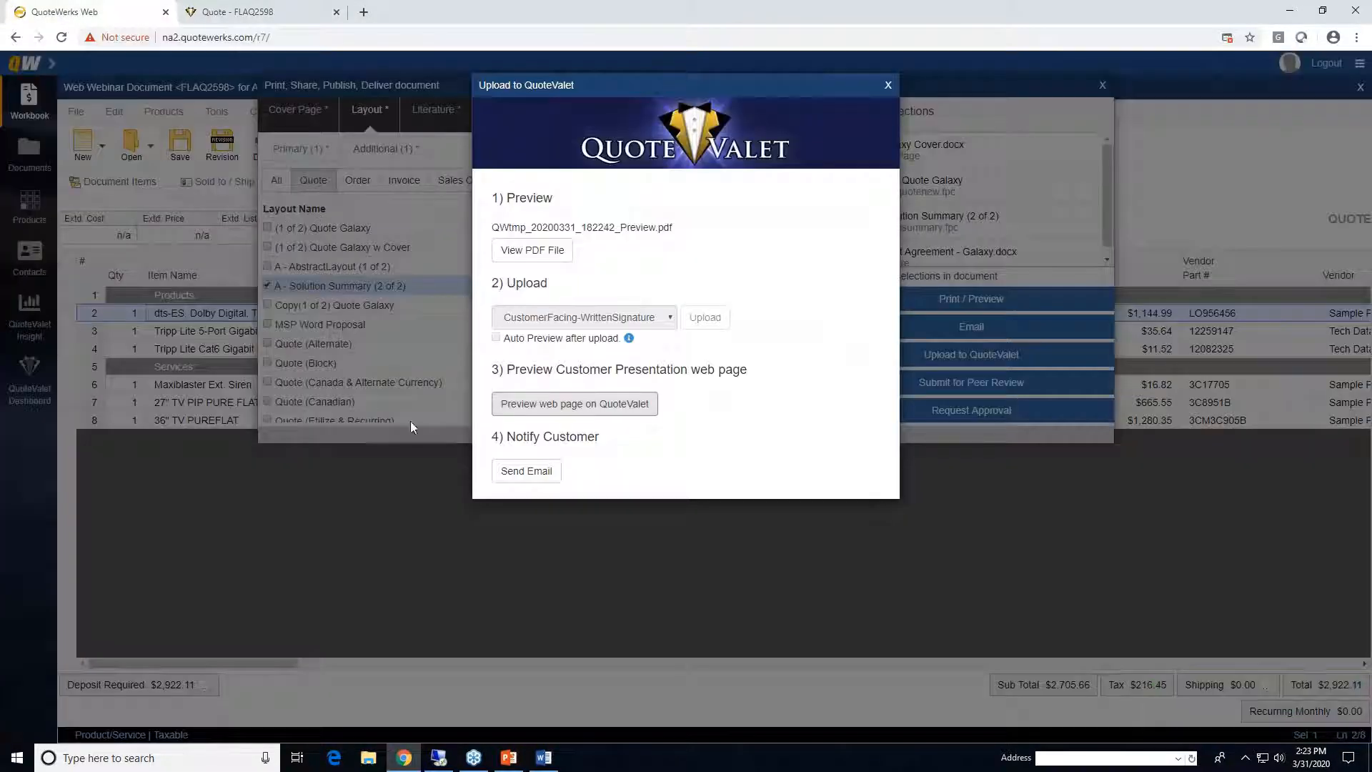
pyautogui.click(526, 471)
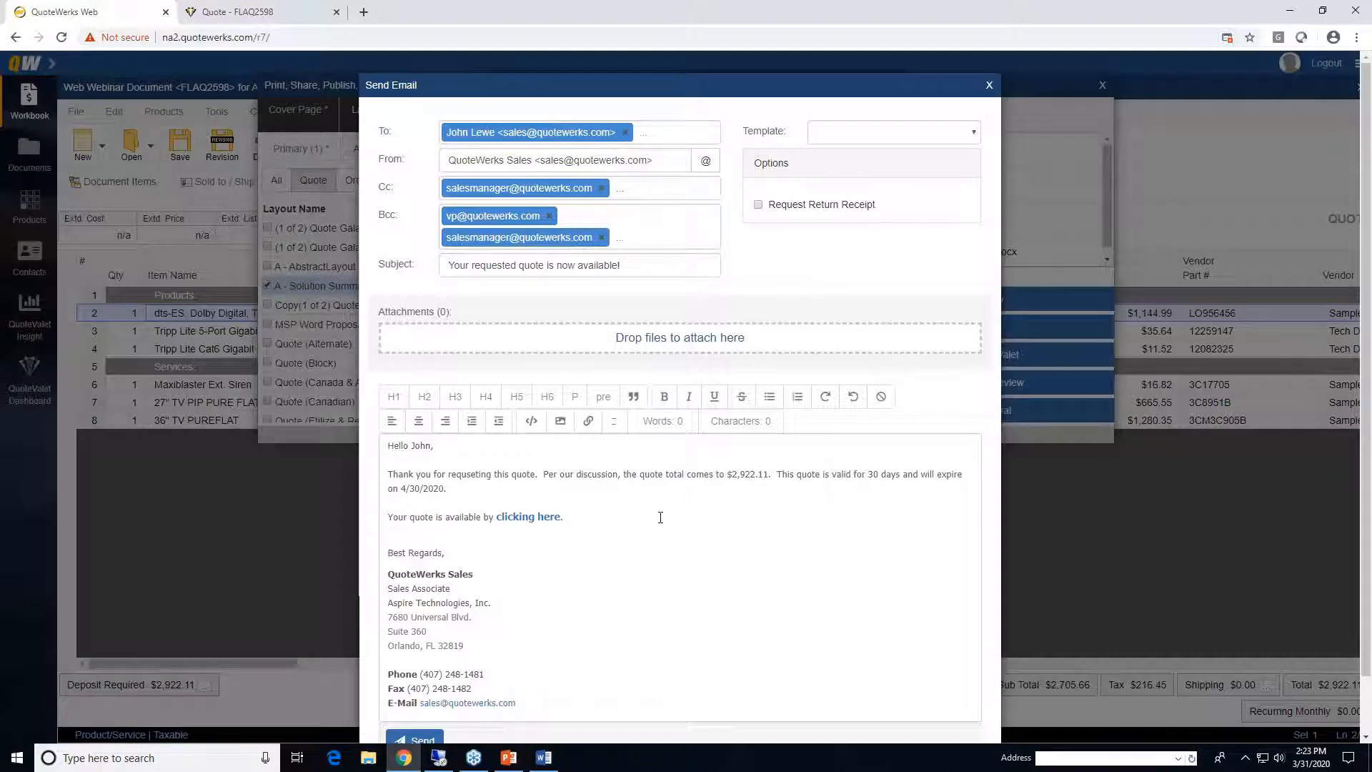
pyautogui.click(974, 132)
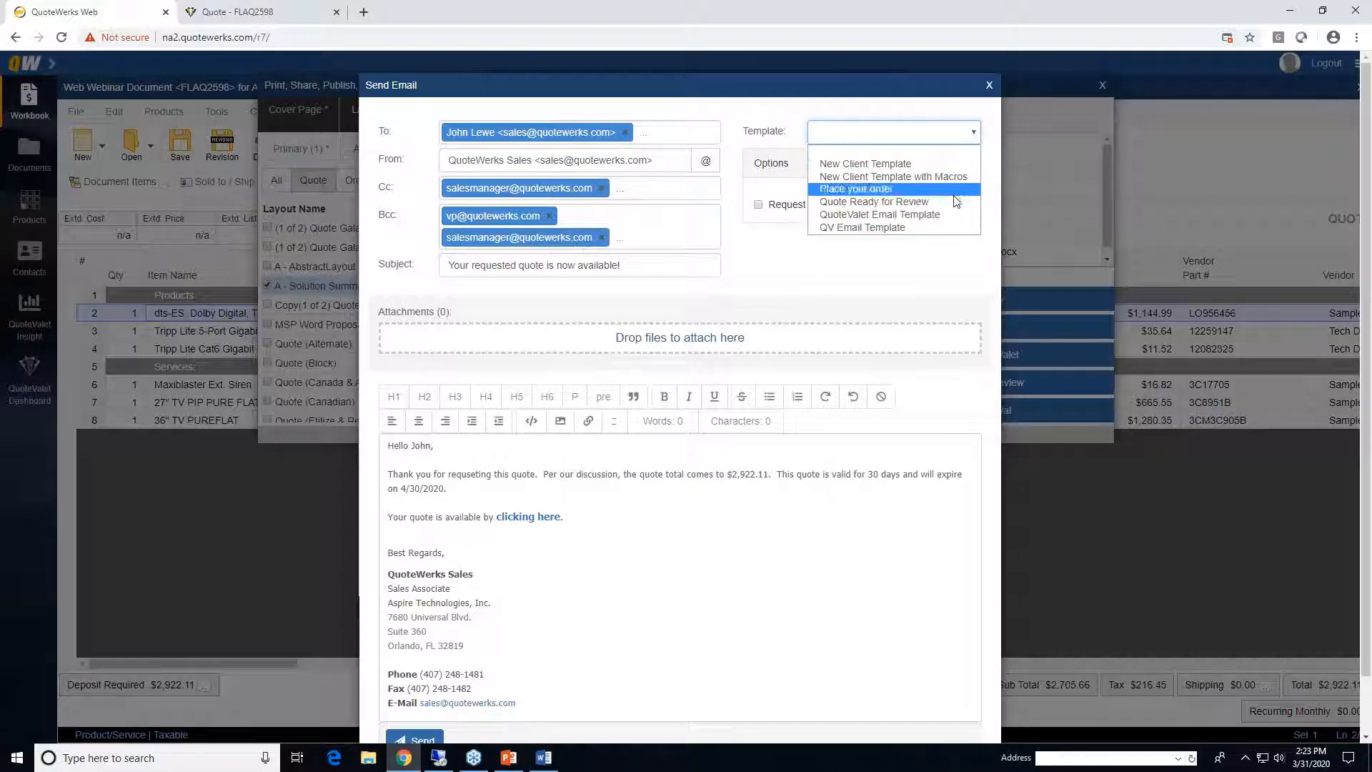
pyautogui.click(782, 107)
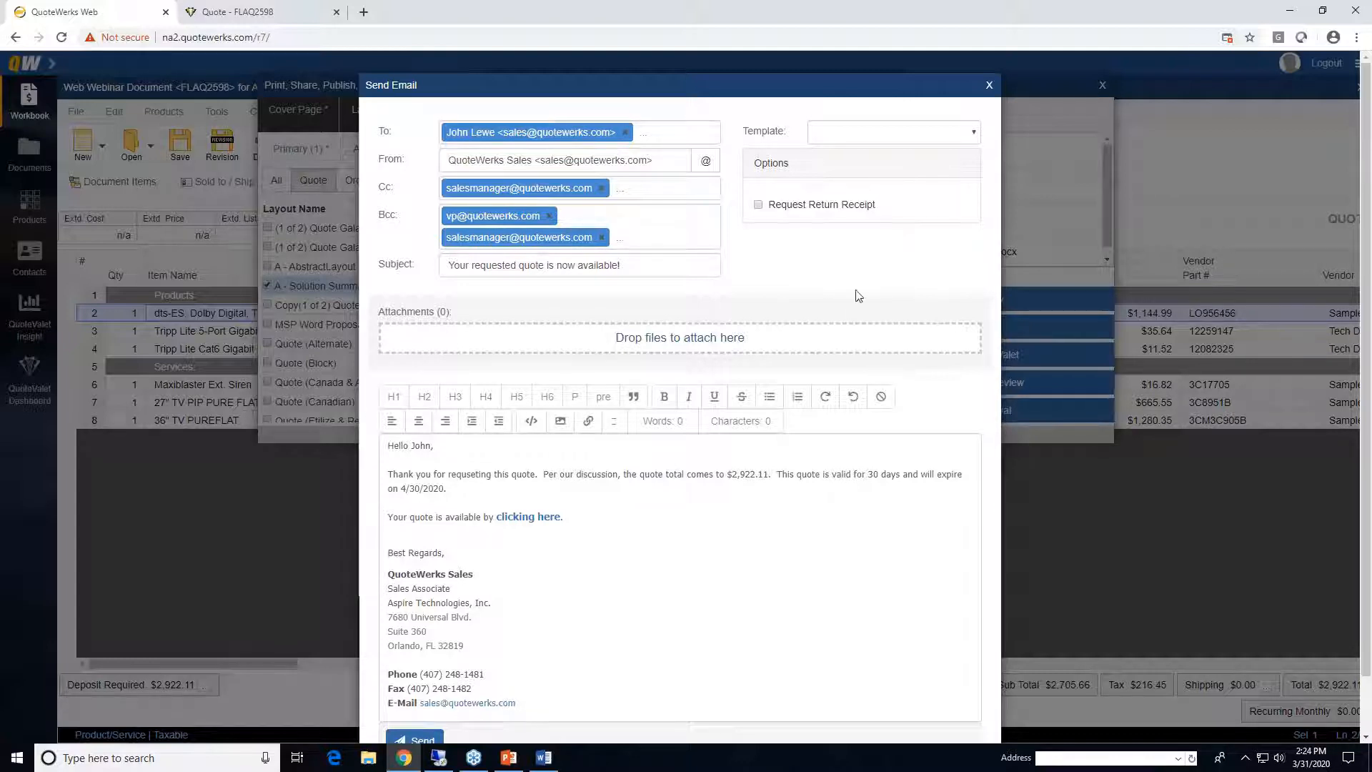
pyautogui.click(605, 536)
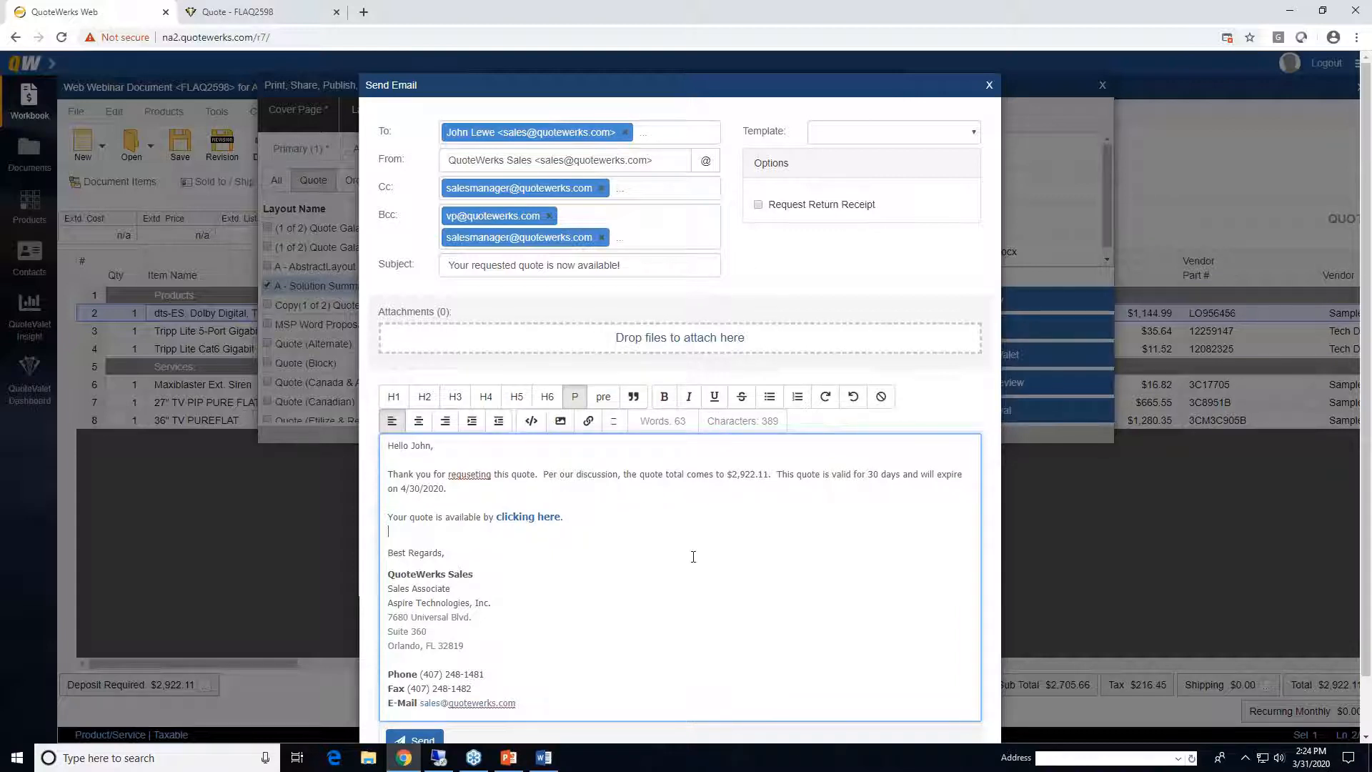
pyautogui.rightClick(470, 475)
pyautogui.click(491, 482)
pyautogui.click(611, 508)
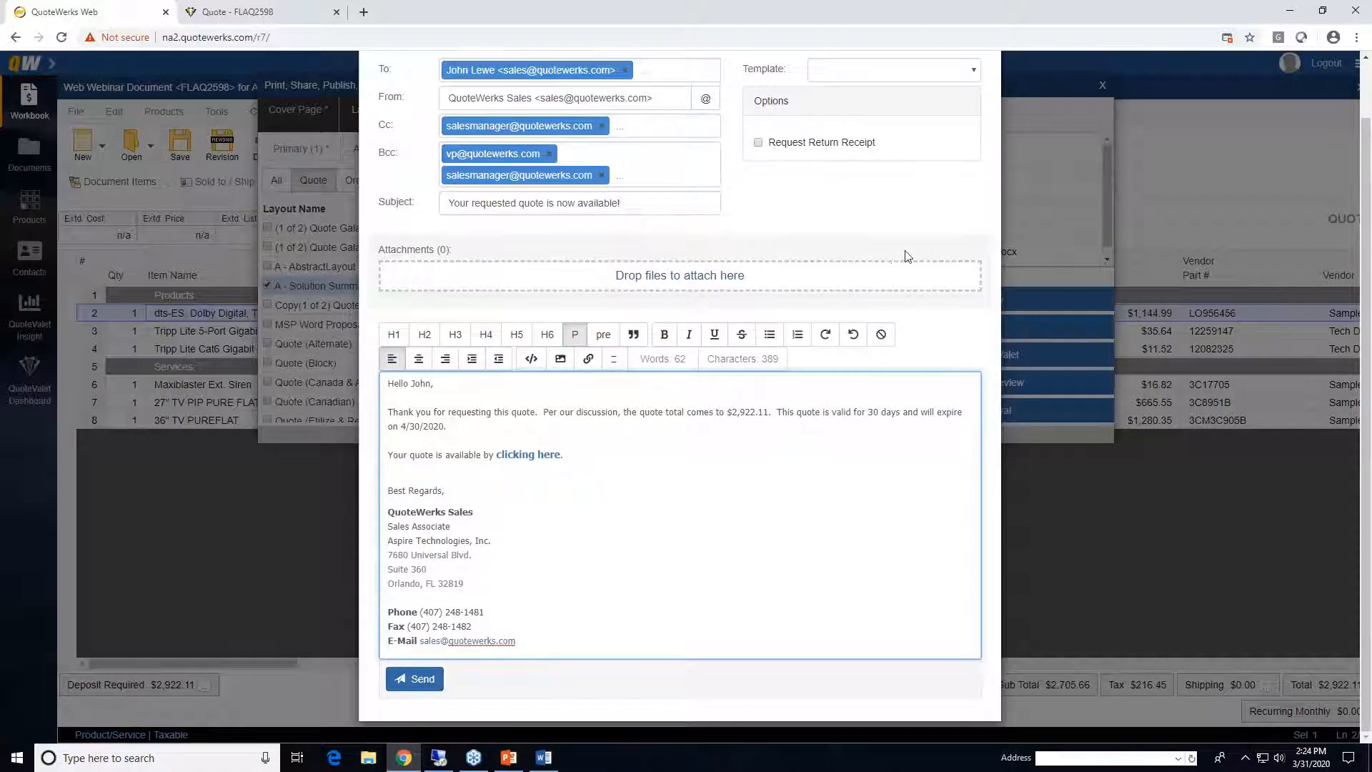
pyautogui.scroll(2, 906, 254)
pyautogui.click(989, 84)
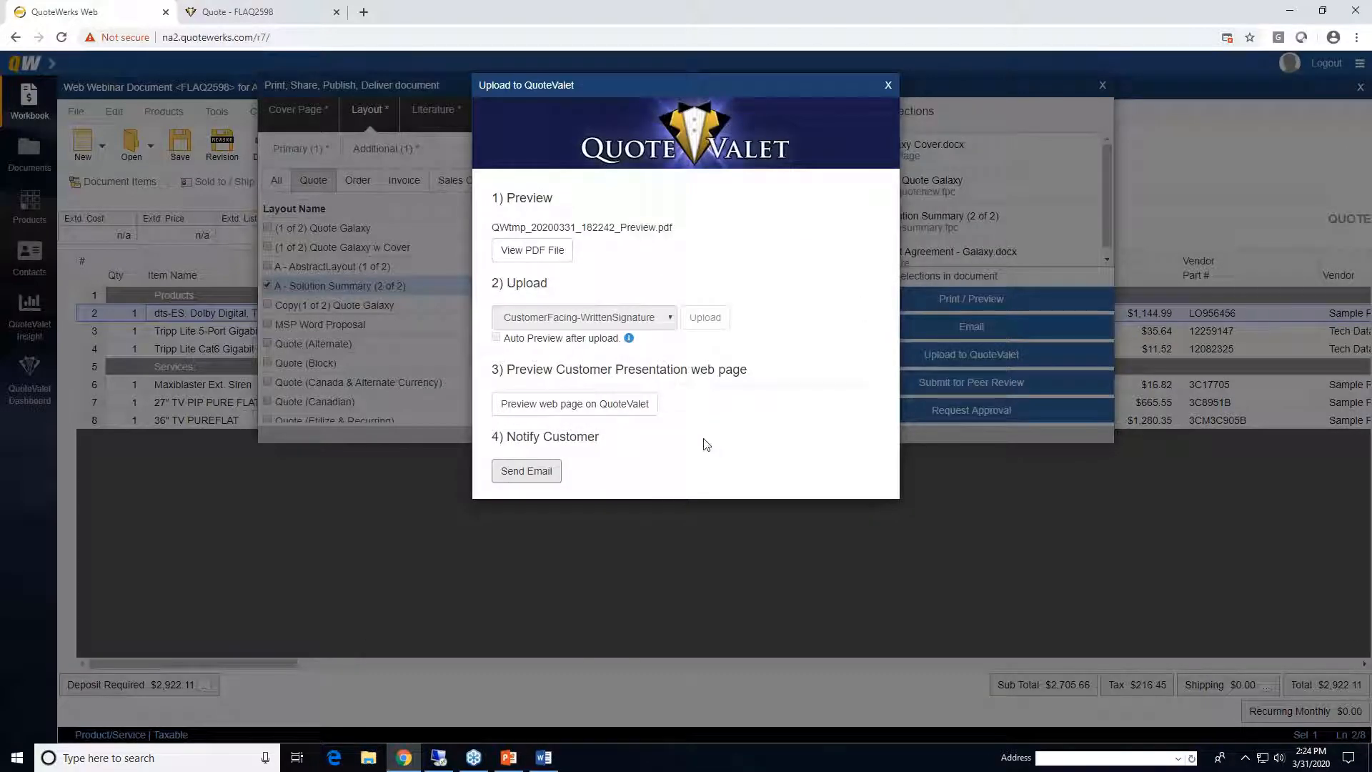
# - Close the QuoteValet upload and Print/Share windows, review FLAQ2598's QuoteValet activity, then return to its items
pyautogui.click(889, 85)
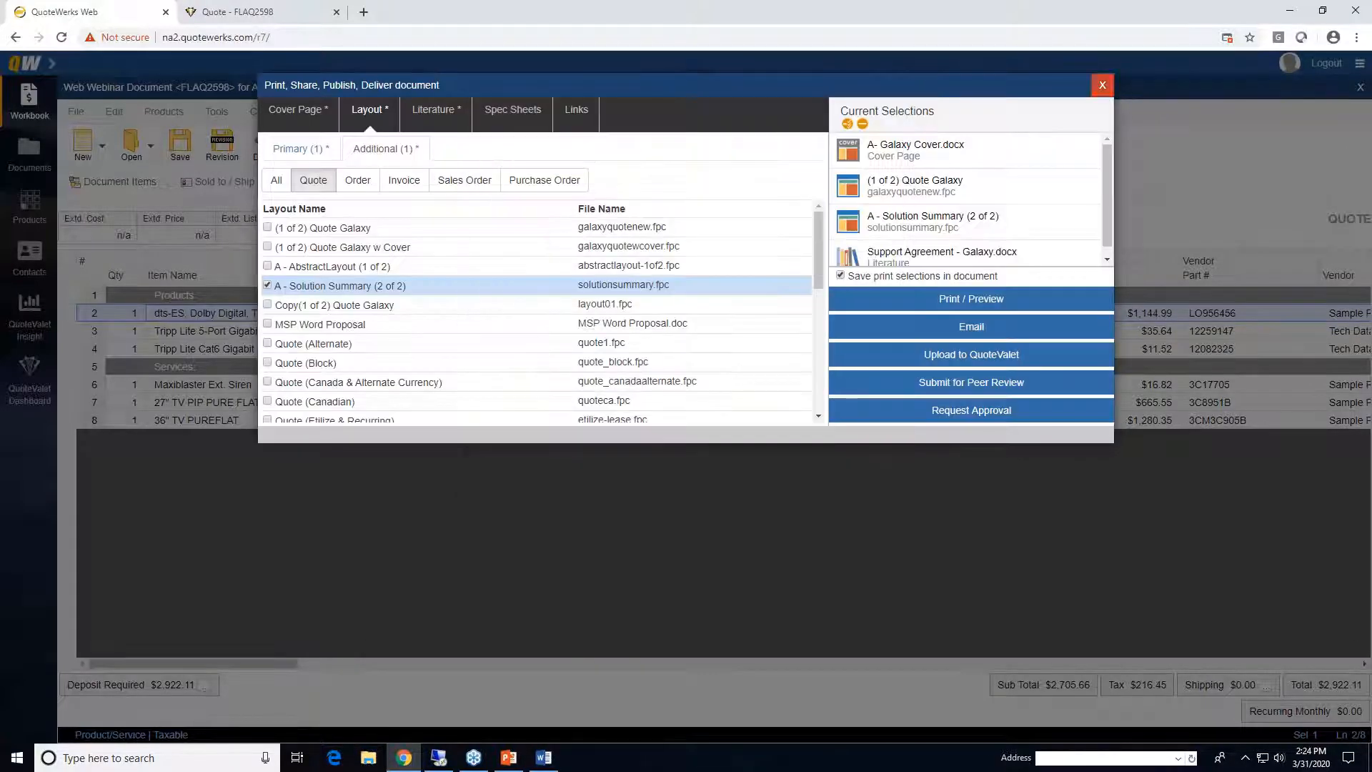
pyautogui.click(1105, 85)
pyautogui.click(600, 183)
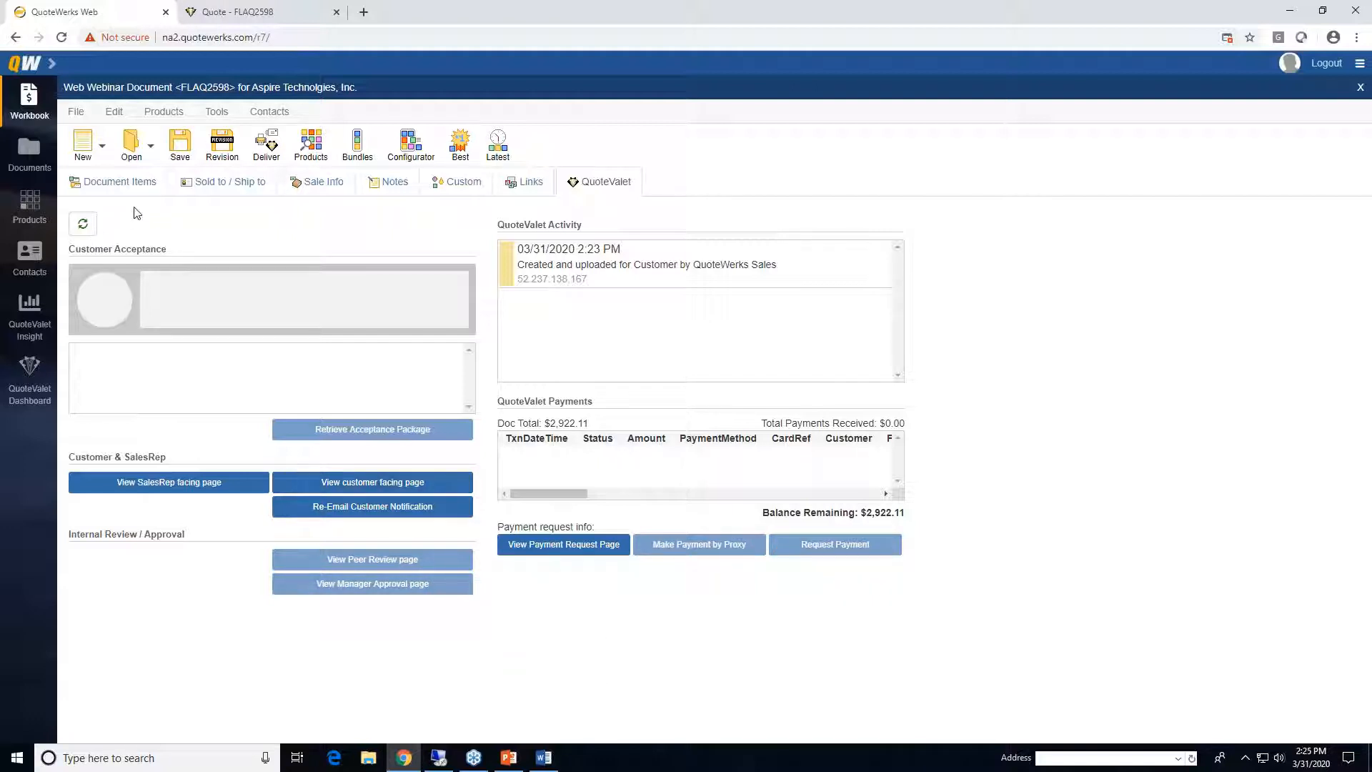
pyautogui.click(128, 187)
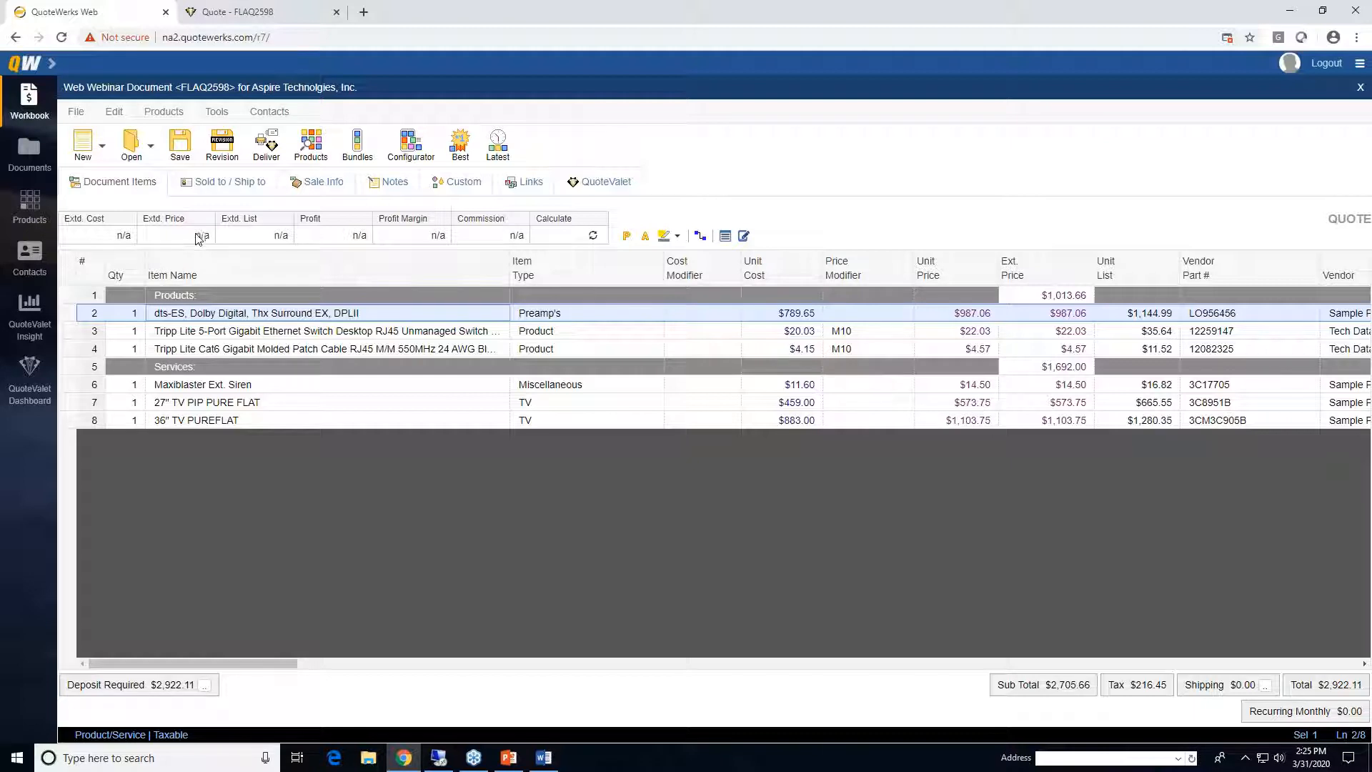
pyautogui.click(76, 113)
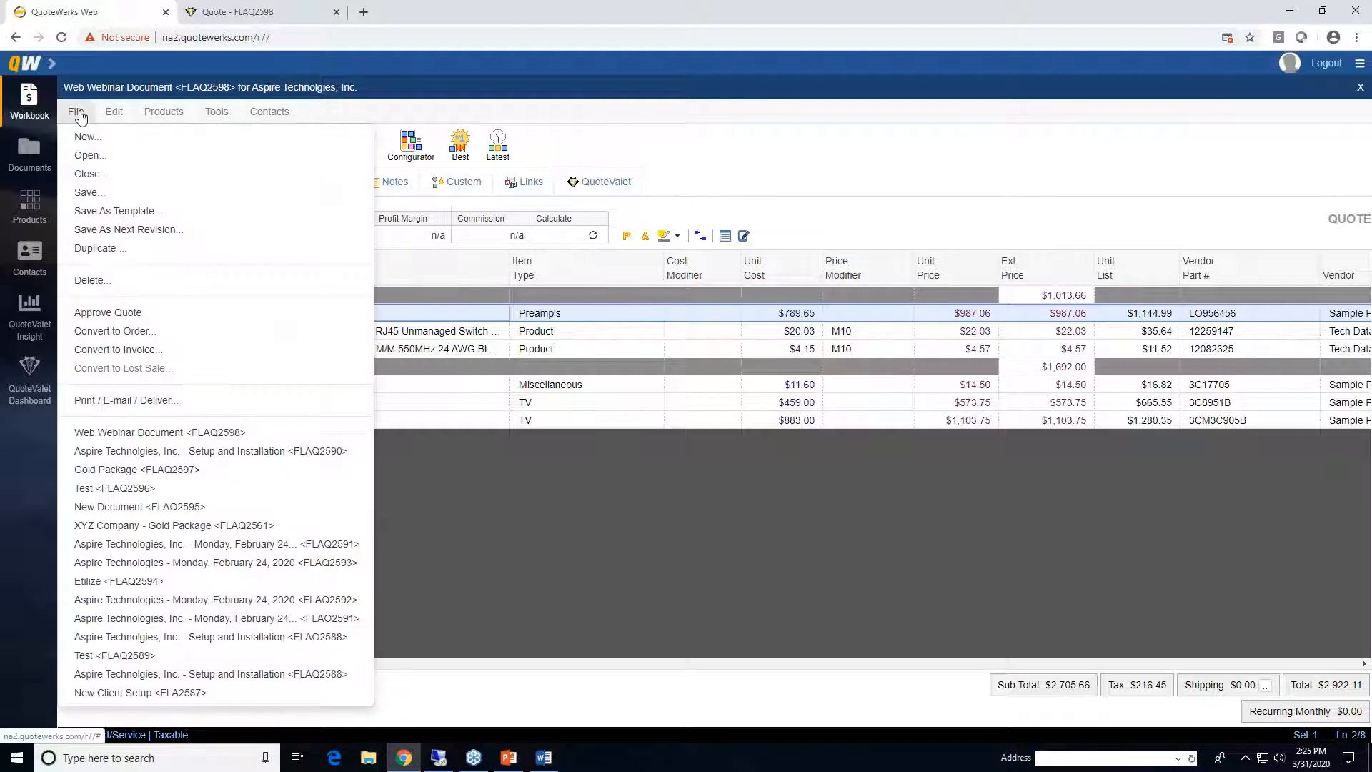
# - Convert quote FLAQ2598 to order FLAO2598, overriding both approval prompts and confirming
pyautogui.click(184, 333)
pyautogui.click(749, 461)
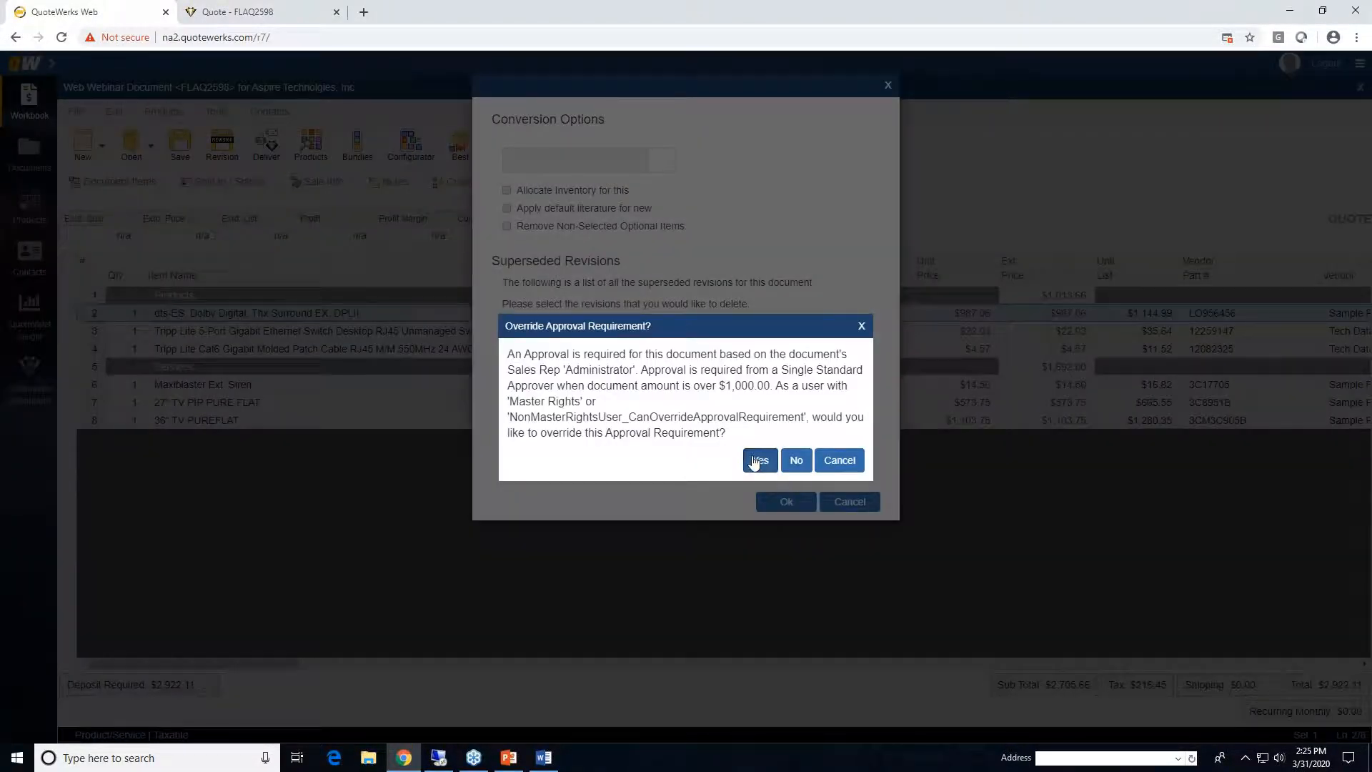
pyautogui.click(756, 461)
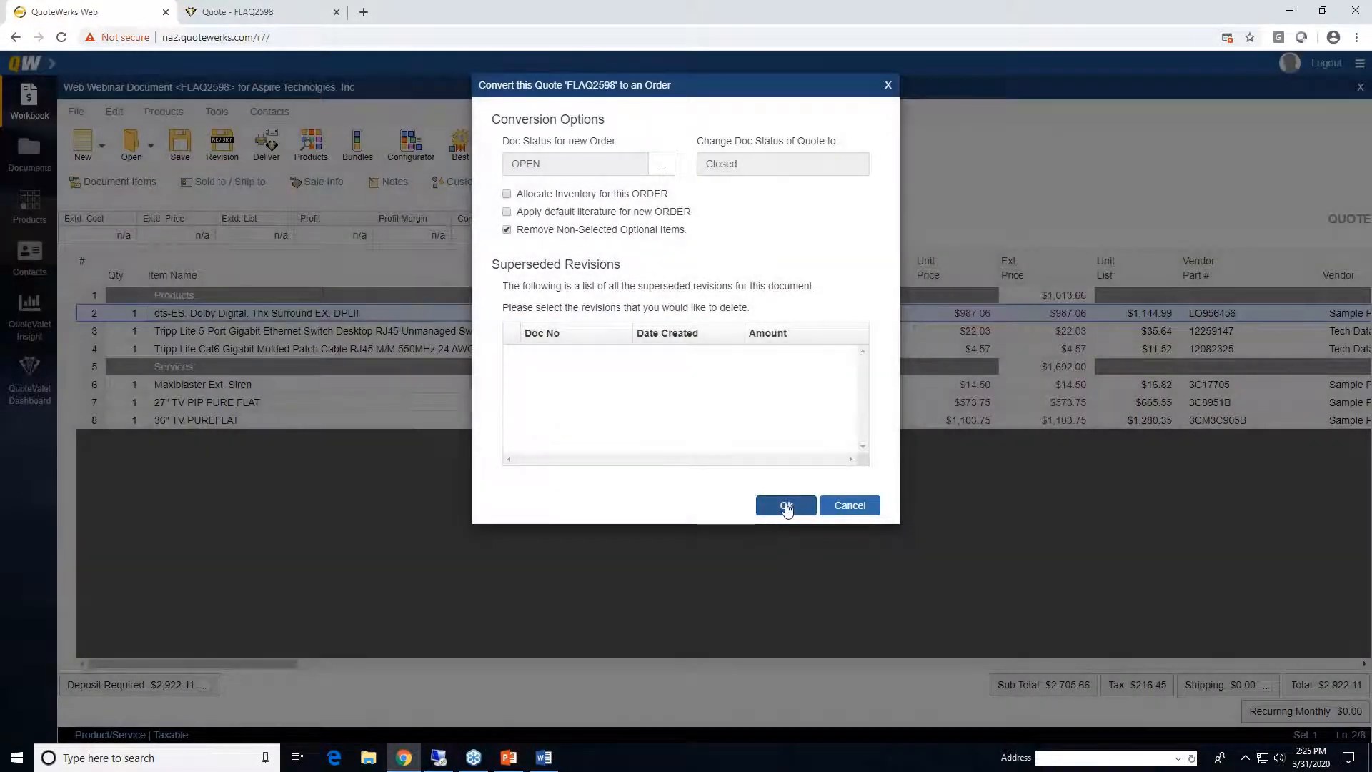
pyautogui.click(786, 505)
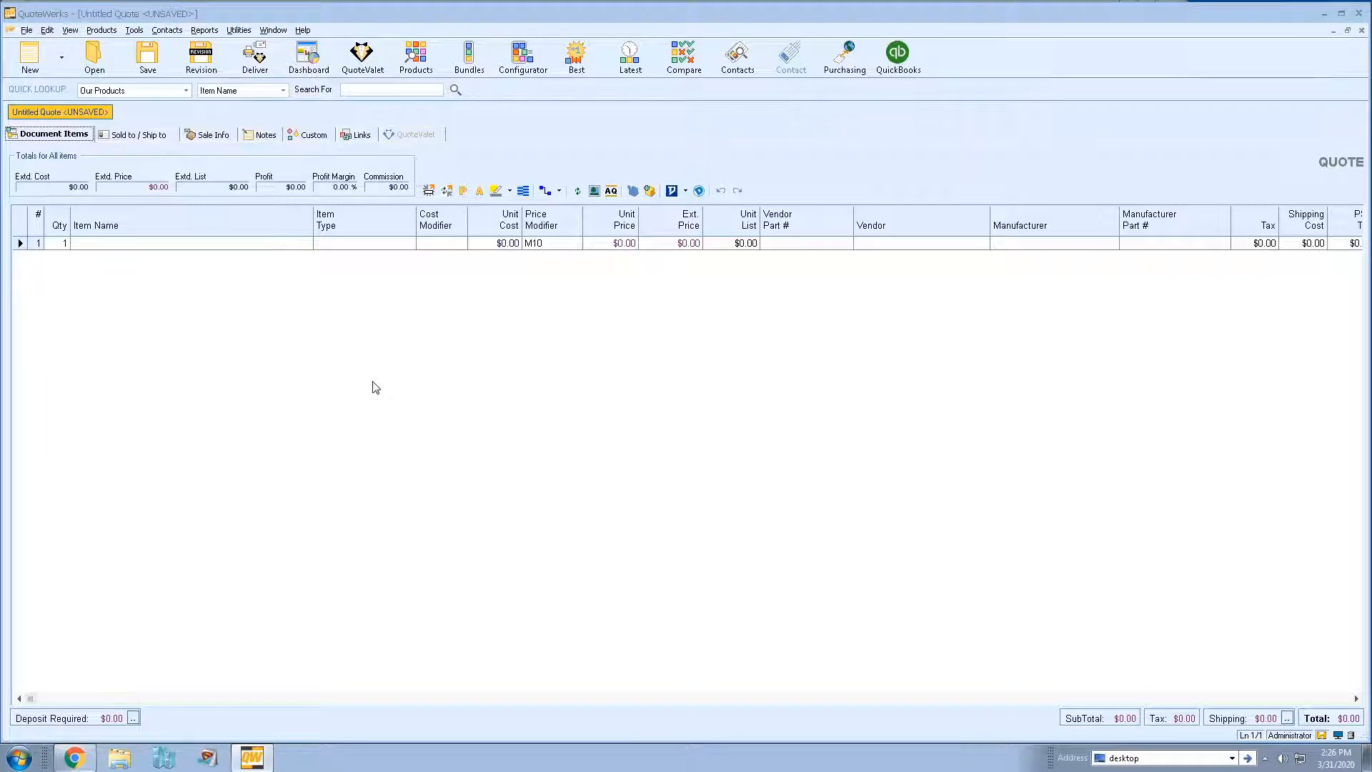
# - Show the E-Mail page of Administrator's Preferences from Tools > My Preferences
pyautogui.click(134, 31)
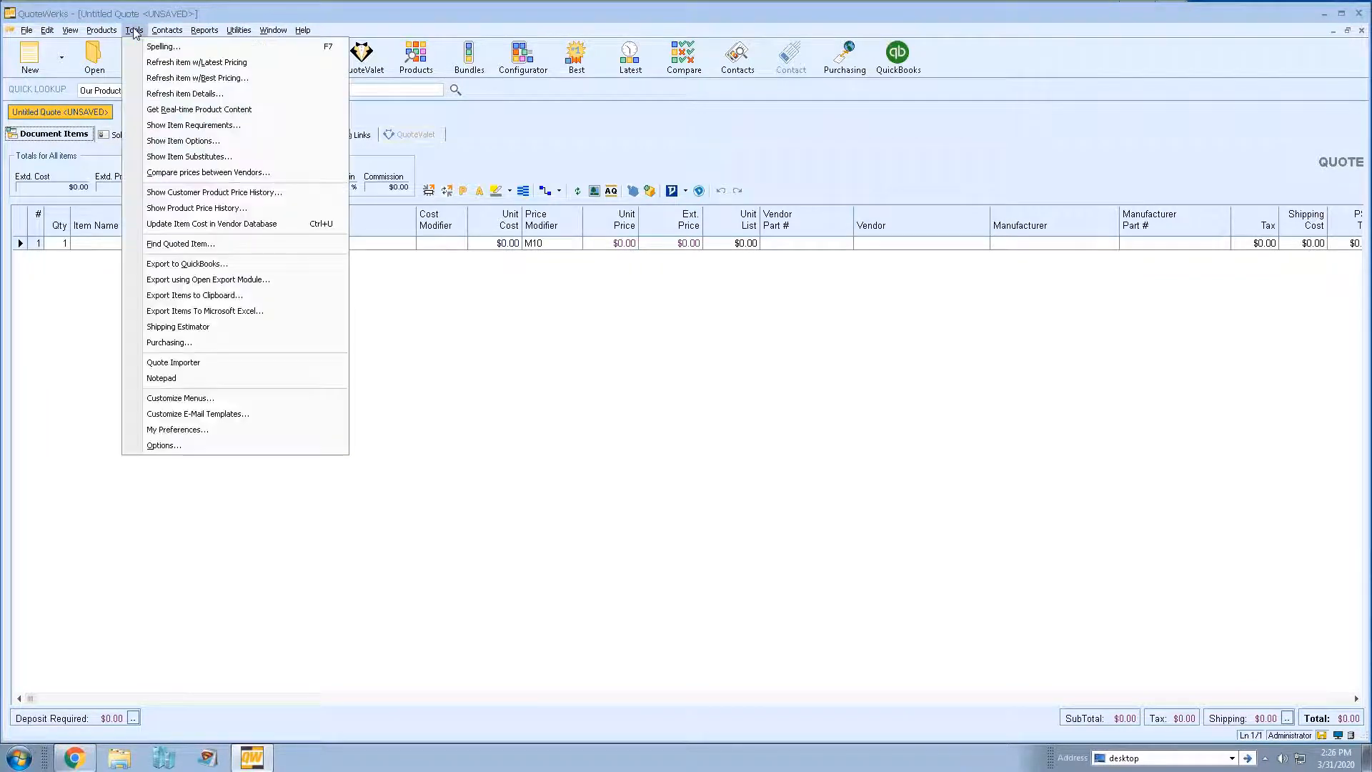
pyautogui.click(194, 432)
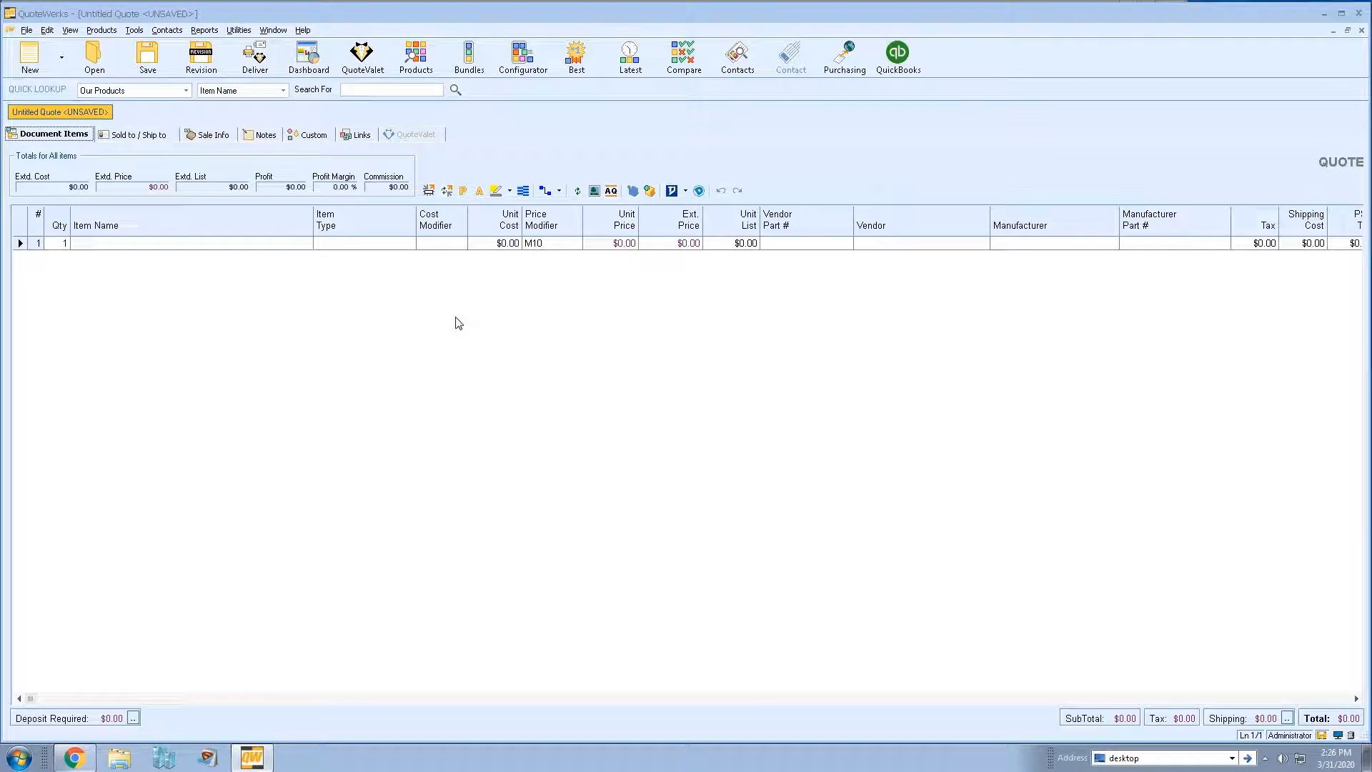
pyautogui.click(567, 205)
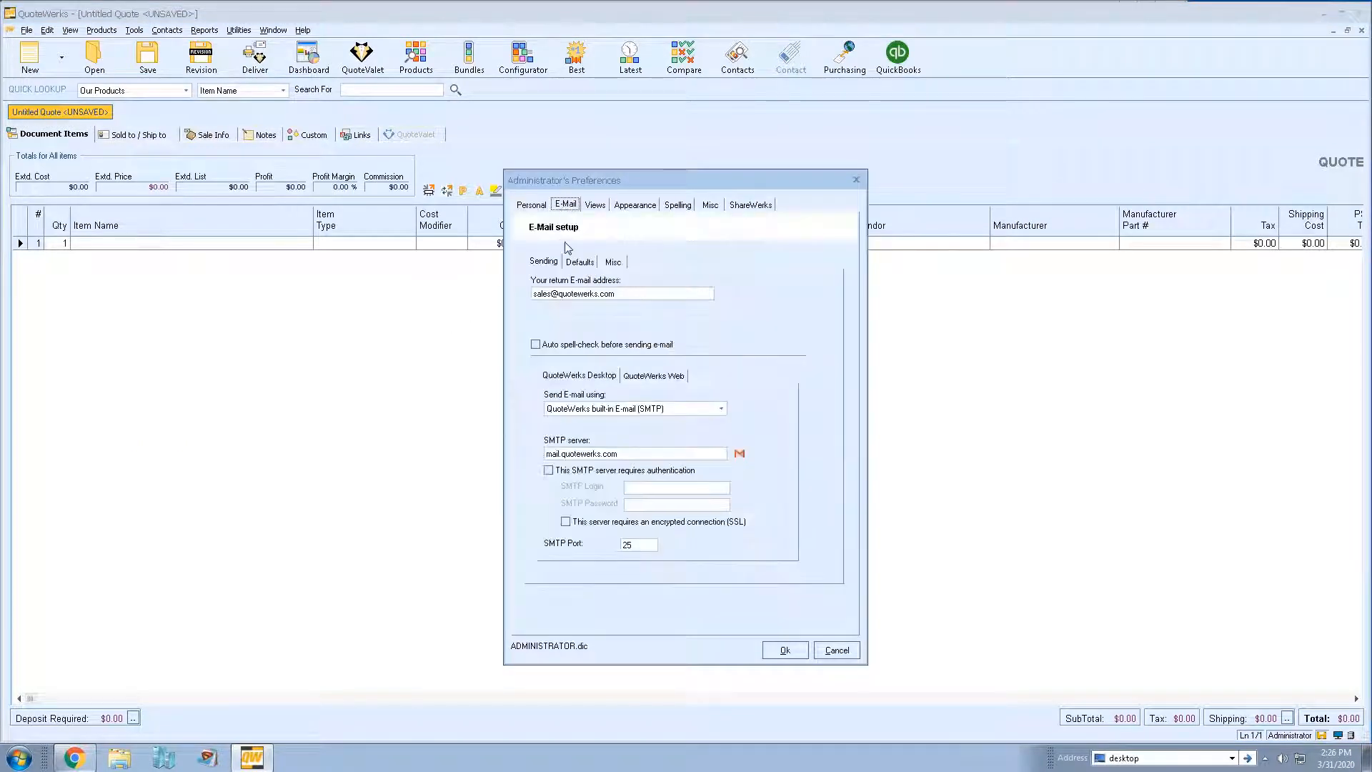
# - Compare the desktop and web SMTP settings, copy desktop to web, then cancel the preferences
pyautogui.click(653, 377)
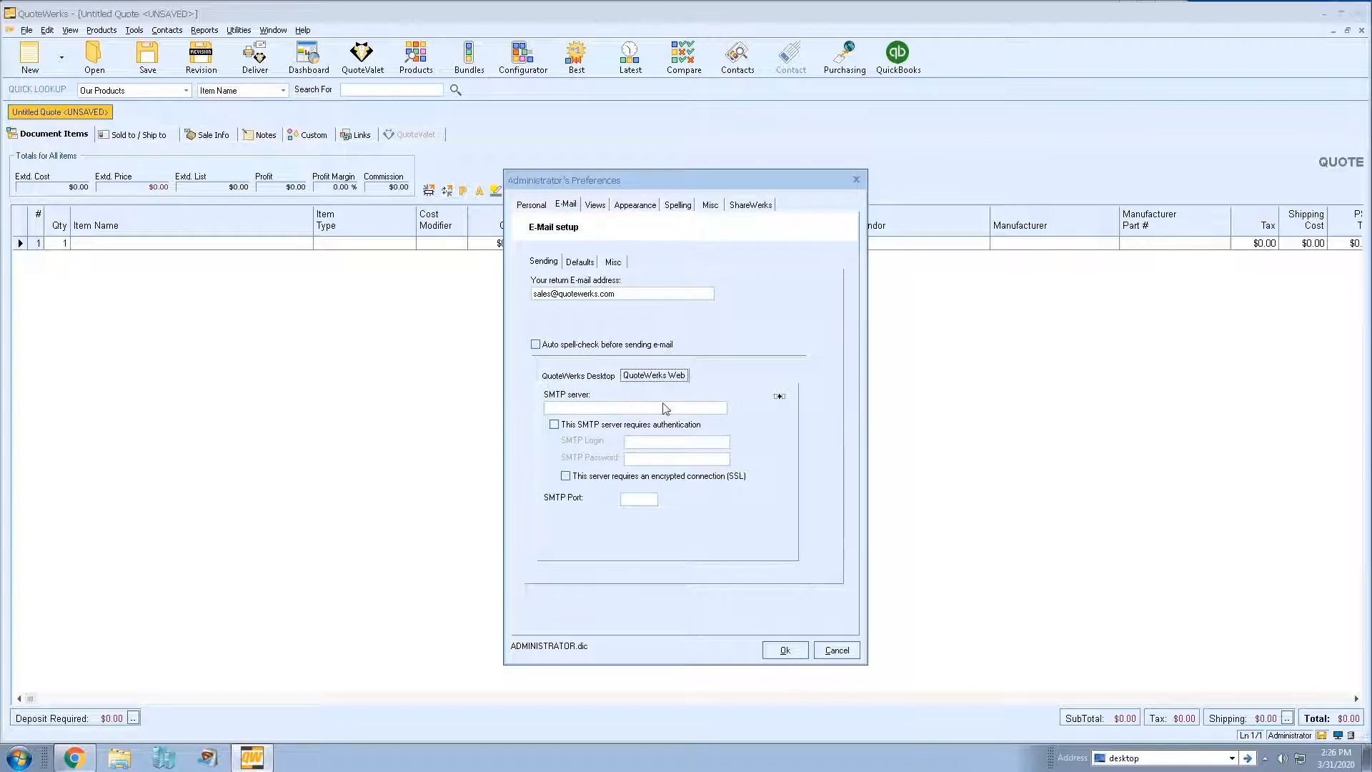
pyautogui.click(607, 377)
pyautogui.click(653, 377)
pyautogui.click(781, 396)
pyautogui.click(697, 429)
pyautogui.click(594, 376)
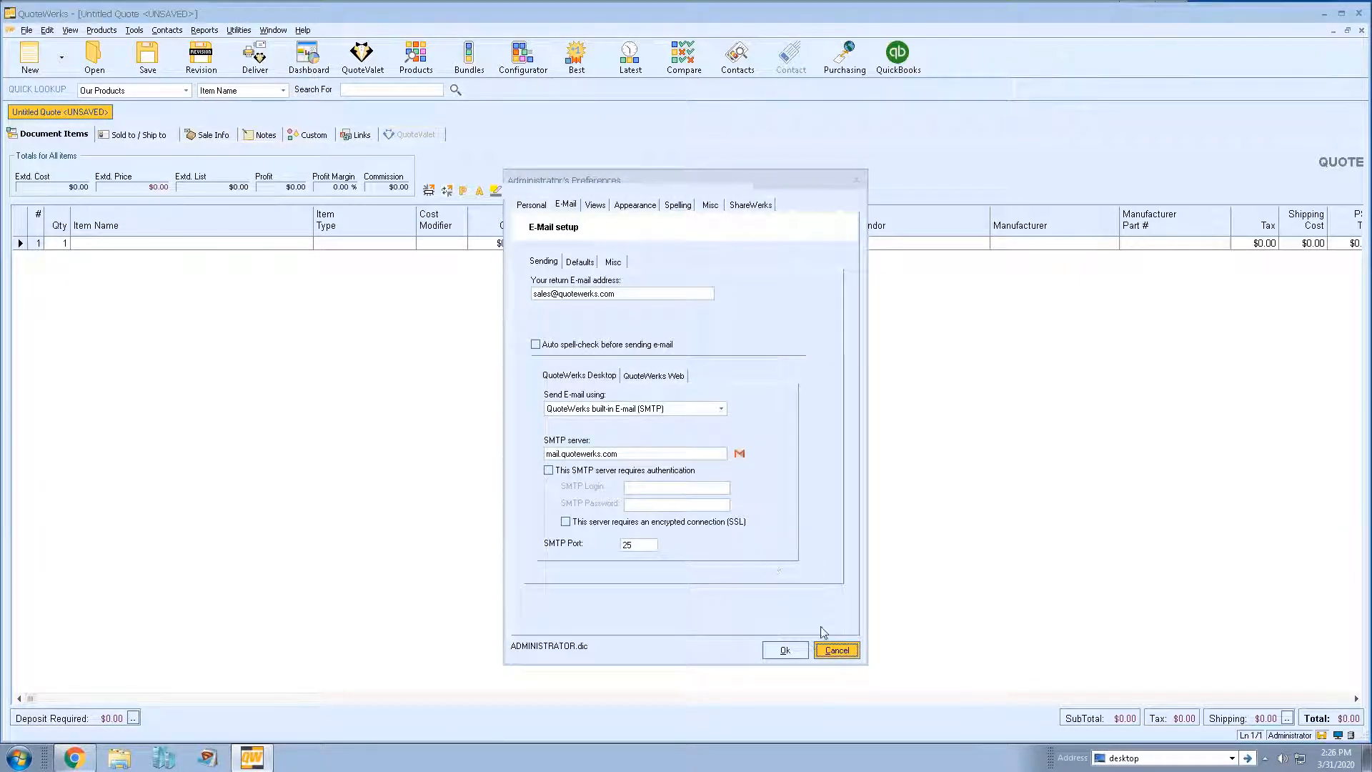
pyautogui.click(837, 650)
pyautogui.click(135, 30)
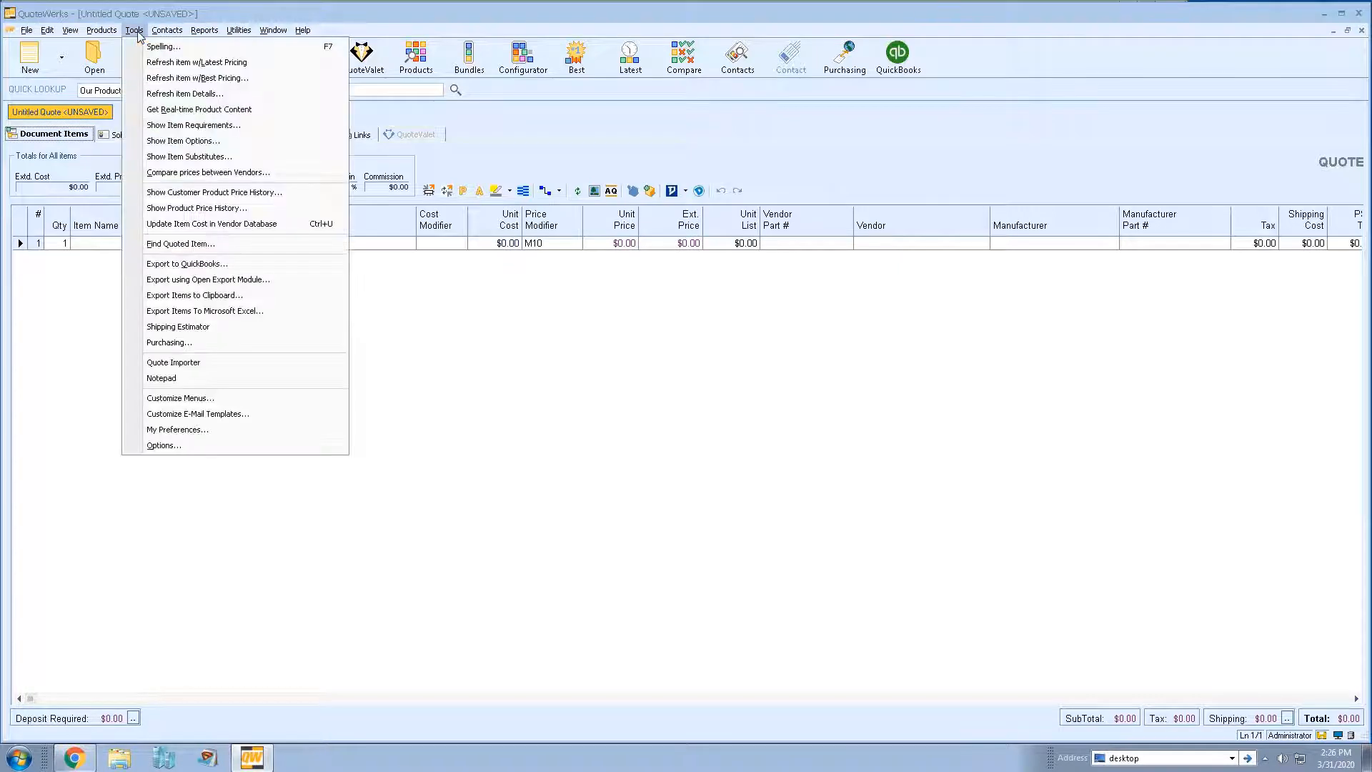
pyautogui.click(193, 448)
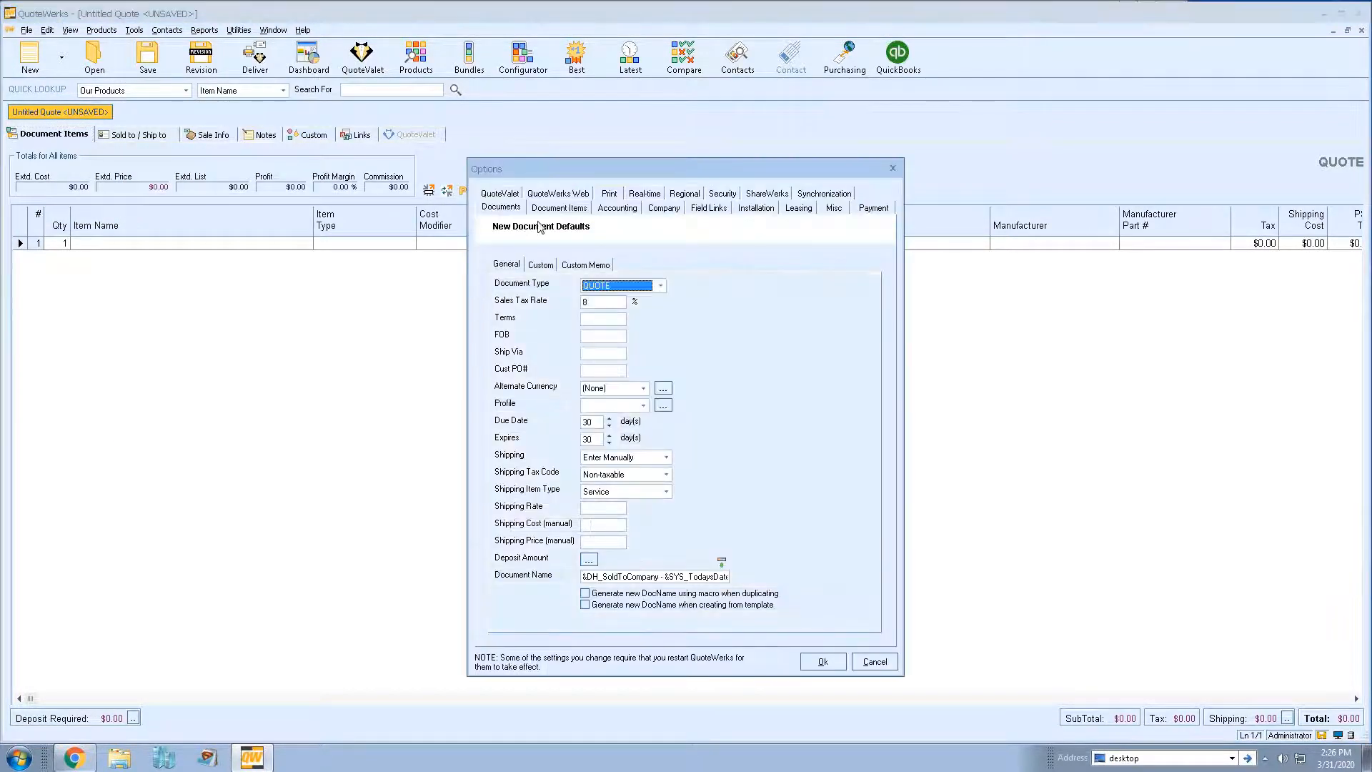
pyautogui.click(570, 195)
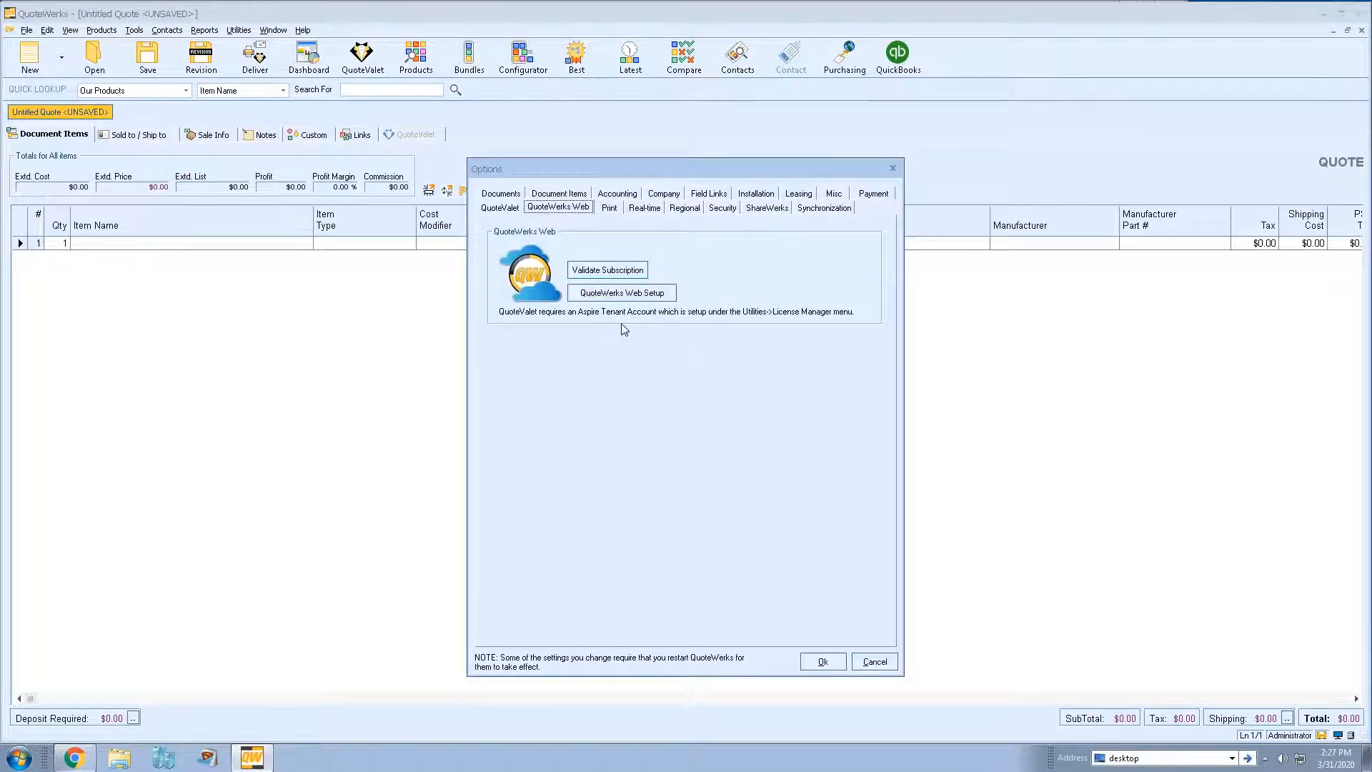
pyautogui.click(612, 298)
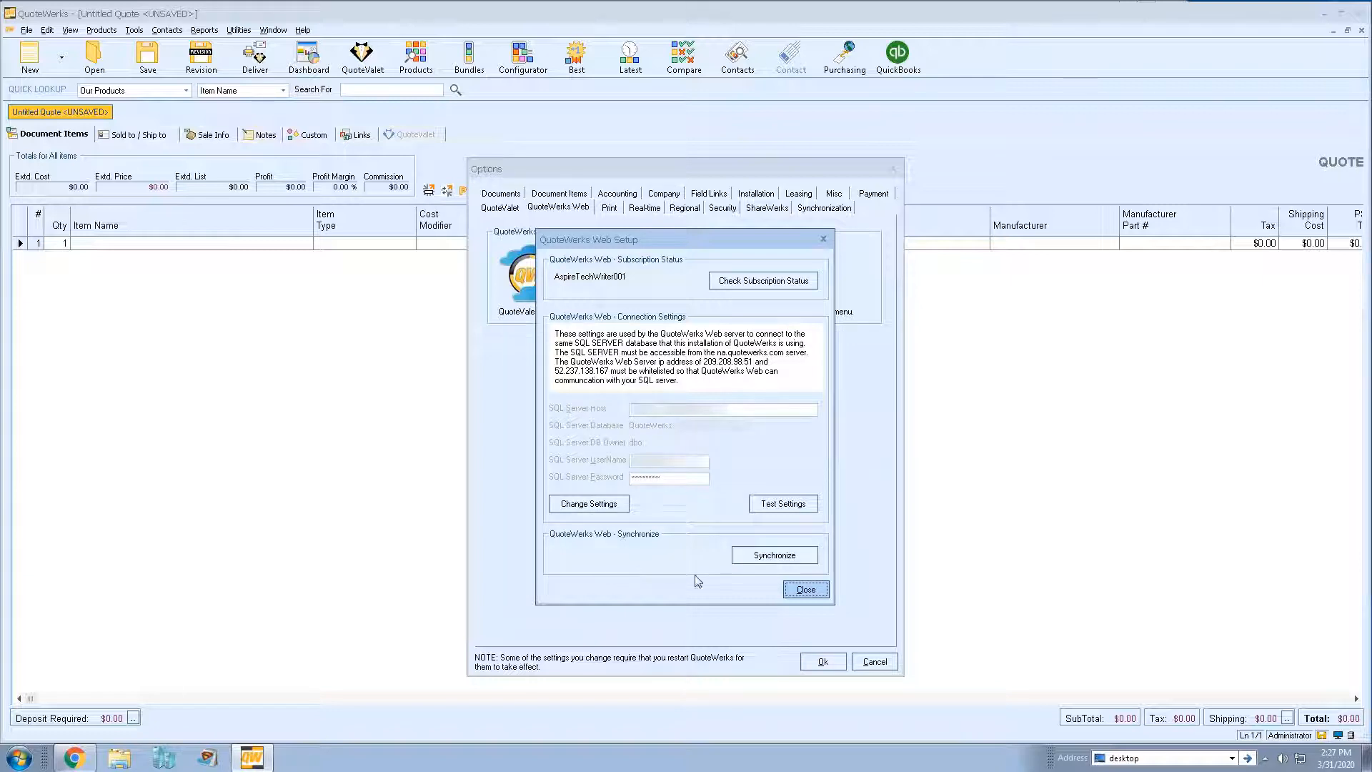
pyautogui.click(765, 563)
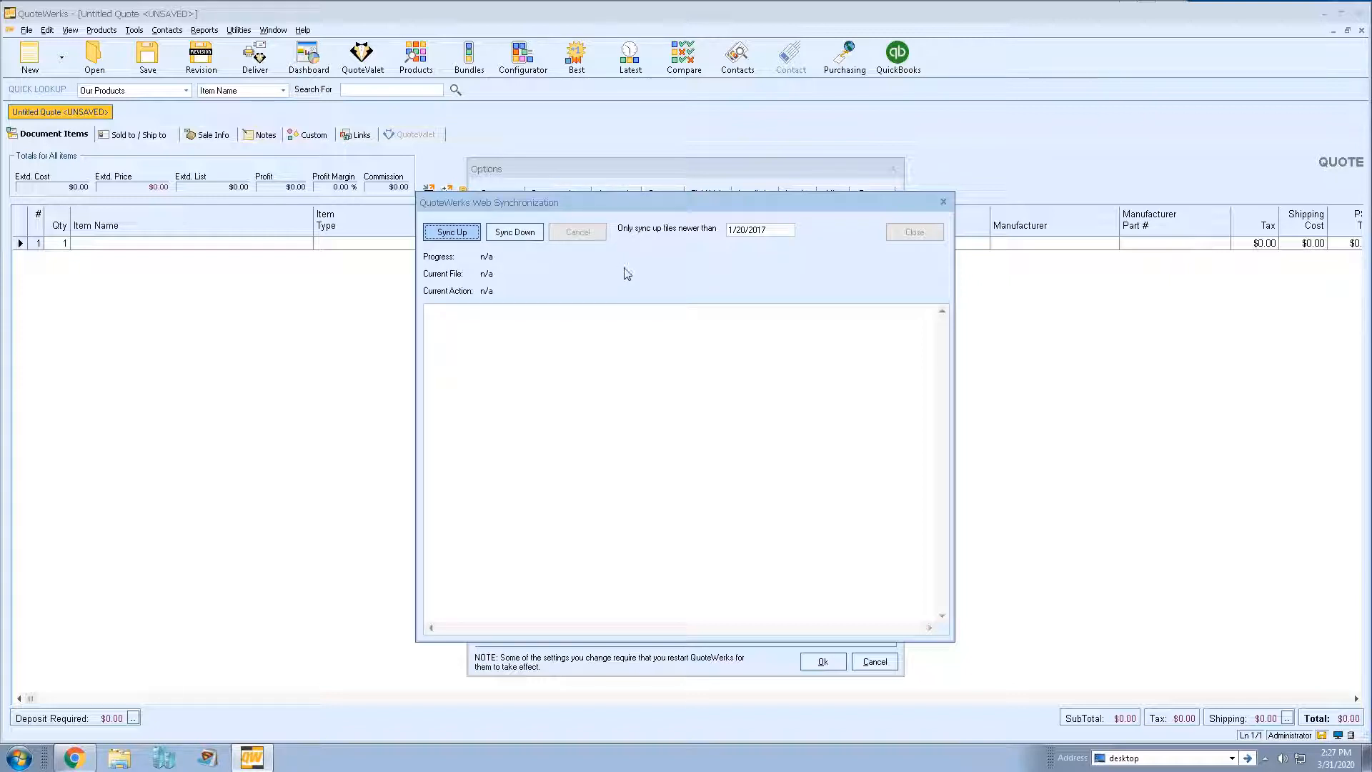
pyautogui.click(944, 202)
pyautogui.click(810, 590)
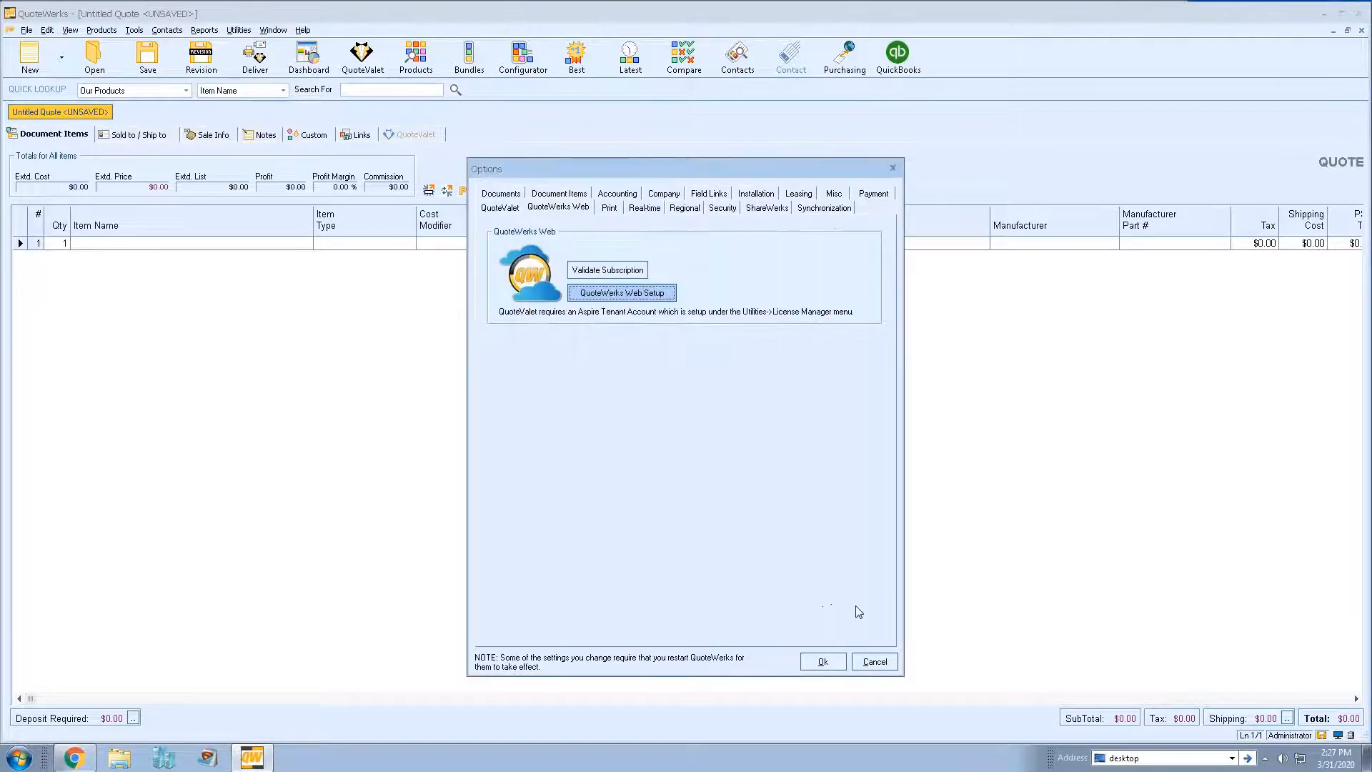
pyautogui.click(873, 661)
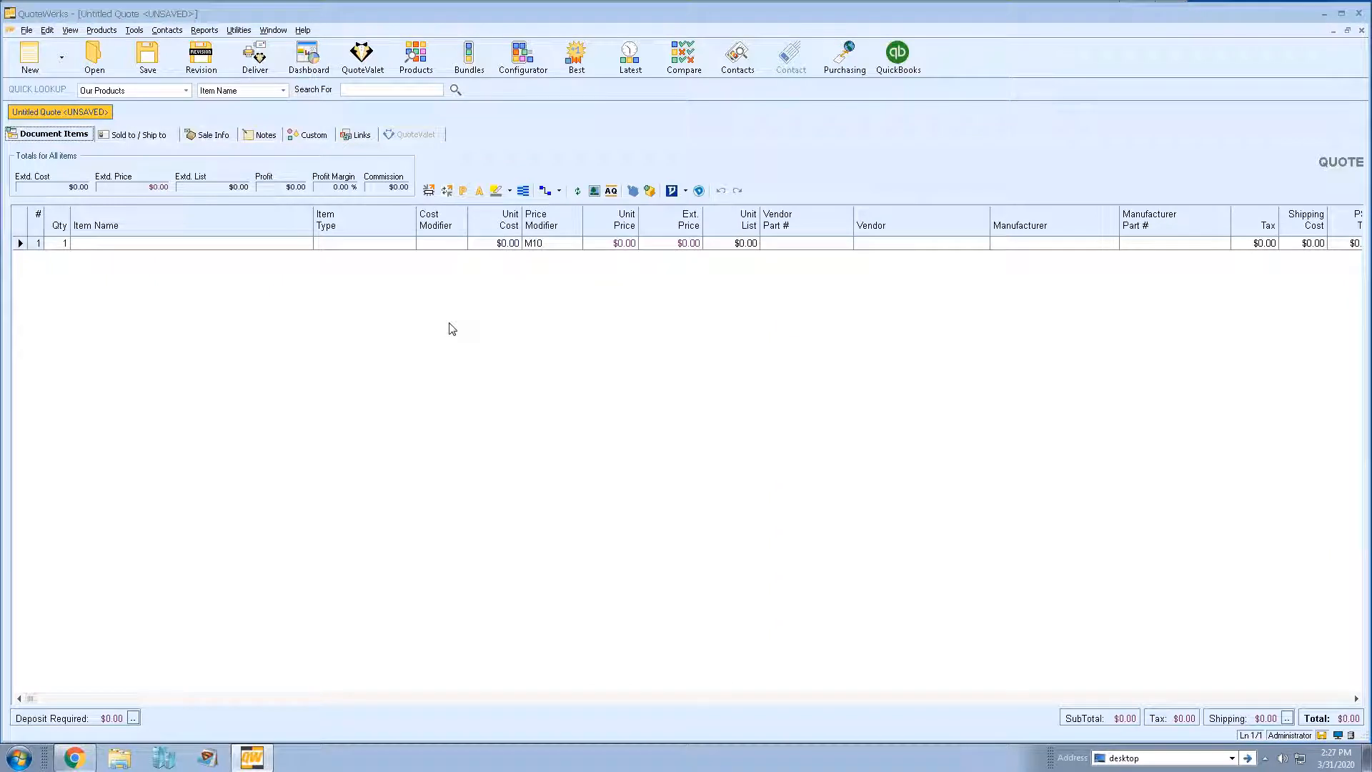
# - Filter Open Document to documents dated Today, select FLAQ2598, then close the search
pyautogui.click(100, 57)
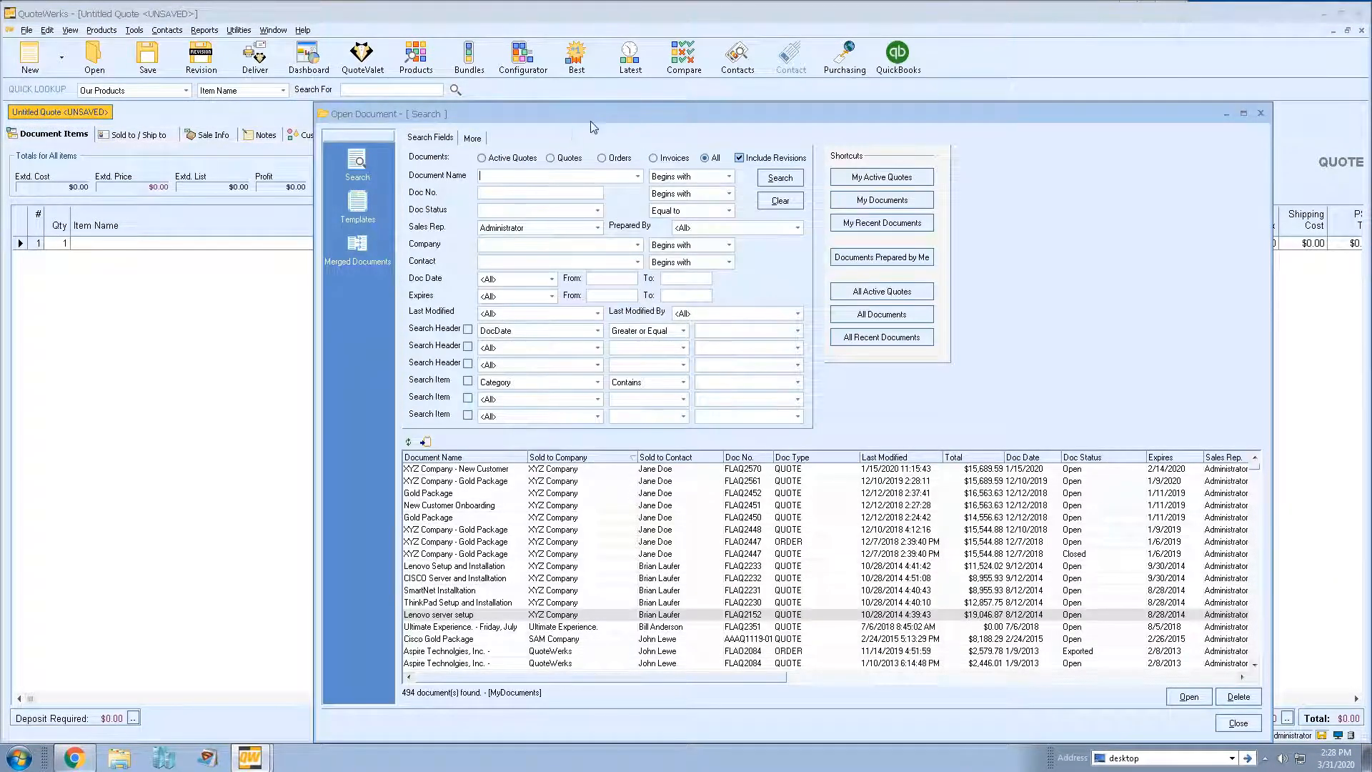
pyautogui.moveTo(592, 128); pyautogui.dragTo(454, 78)
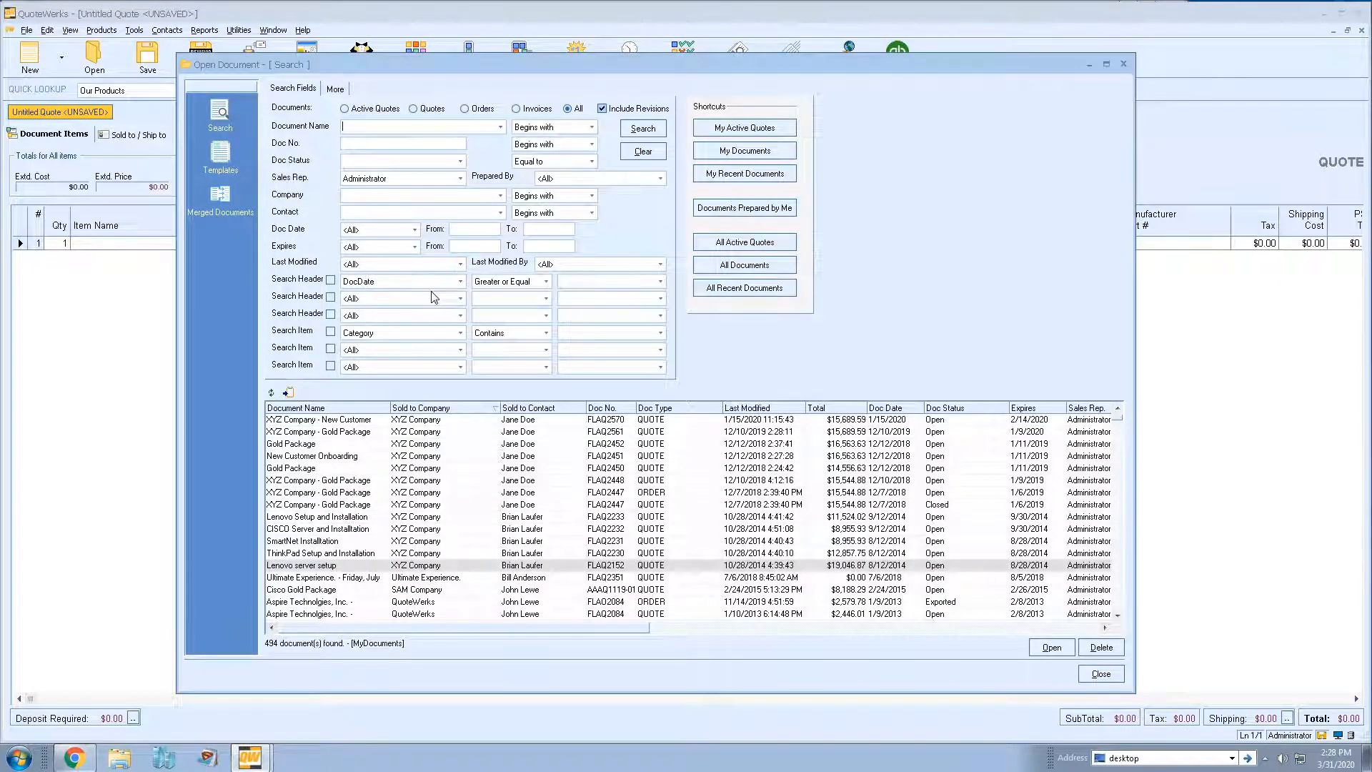
pyautogui.click(413, 231)
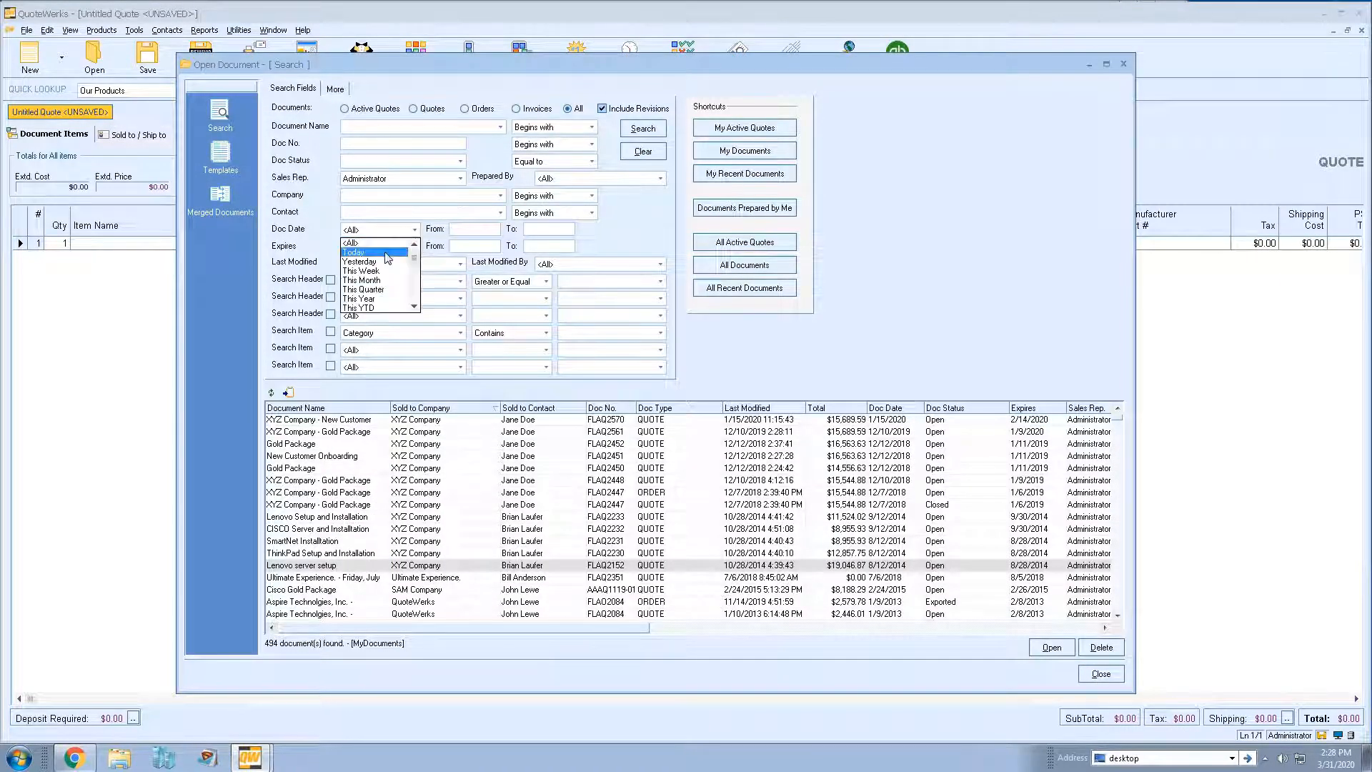
pyautogui.click(361, 251)
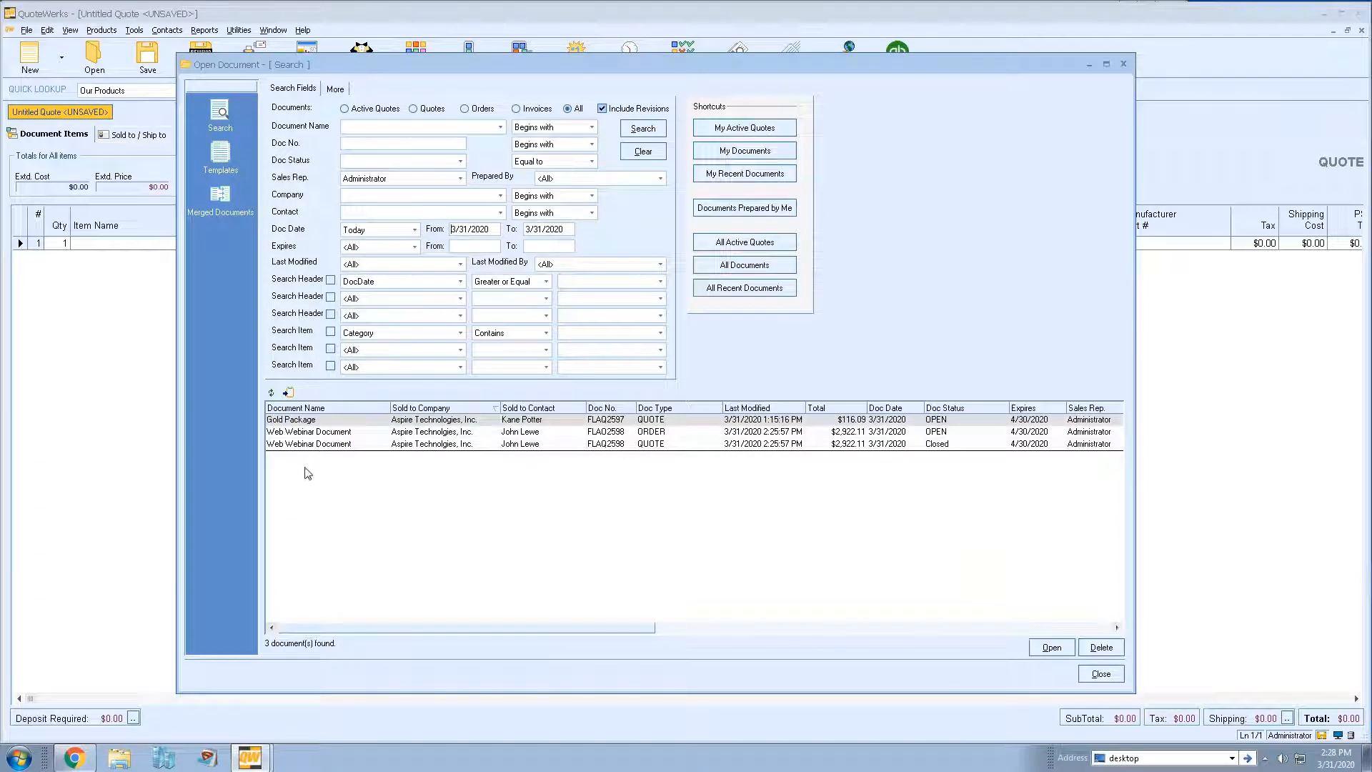
pyautogui.click(620, 445)
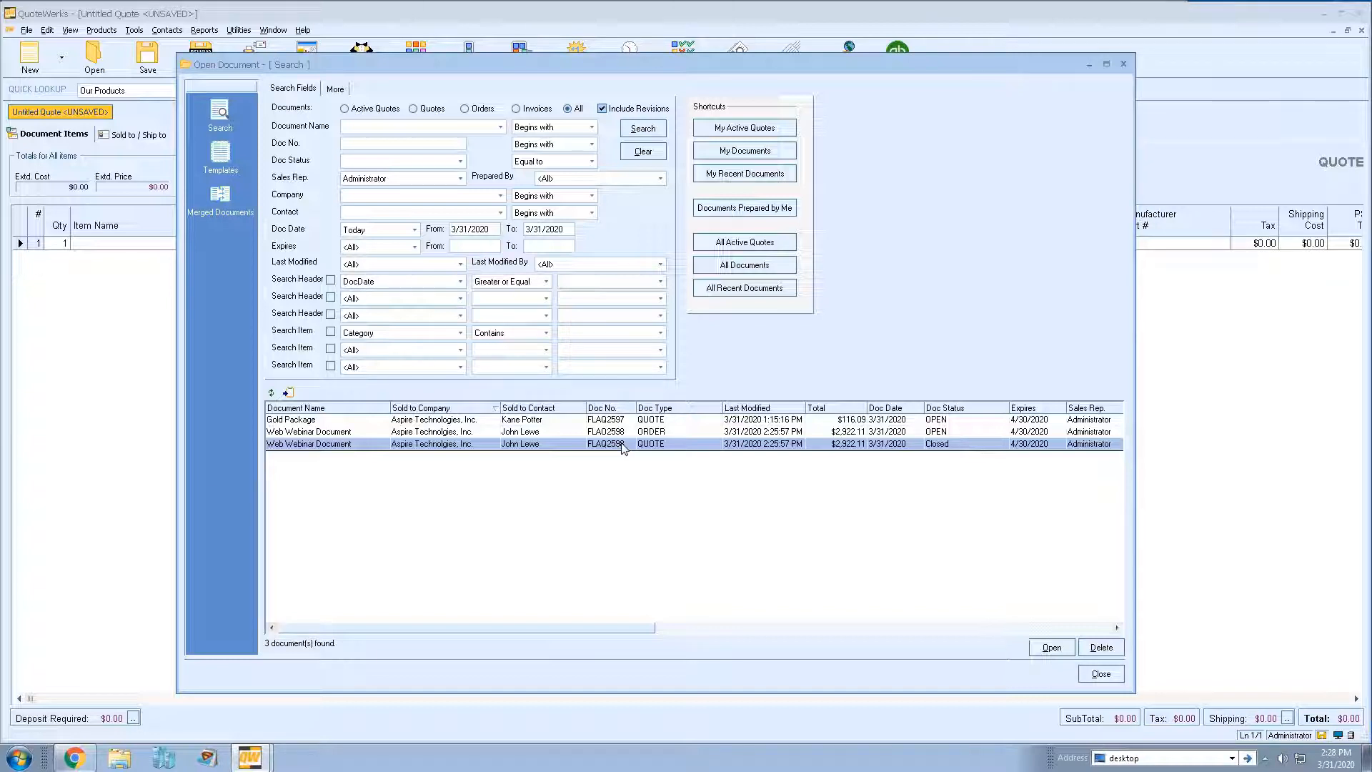
pyautogui.press('Escape')
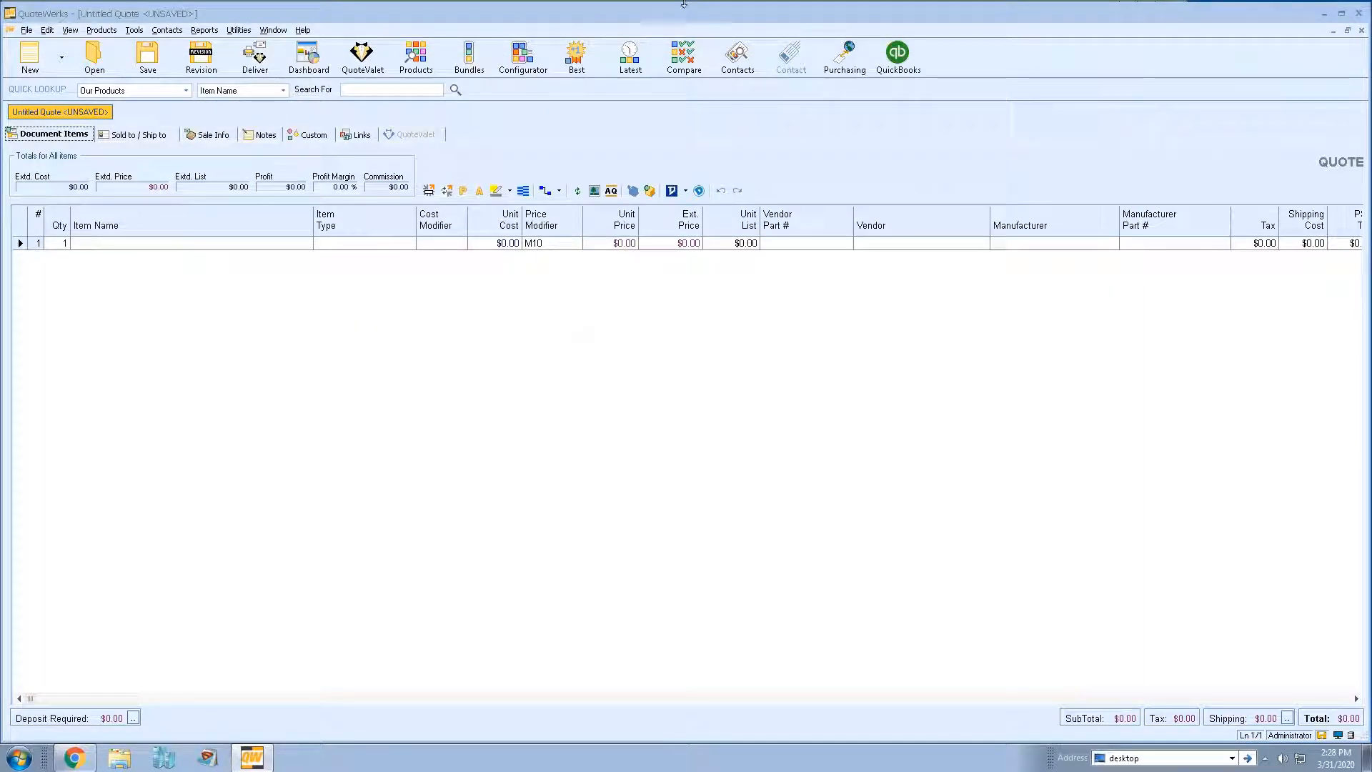
# - Open the QuoteValet Dashboard inbox, show FLAQ2590's activity history, then dismiss its notification
pyautogui.click(827, 11)
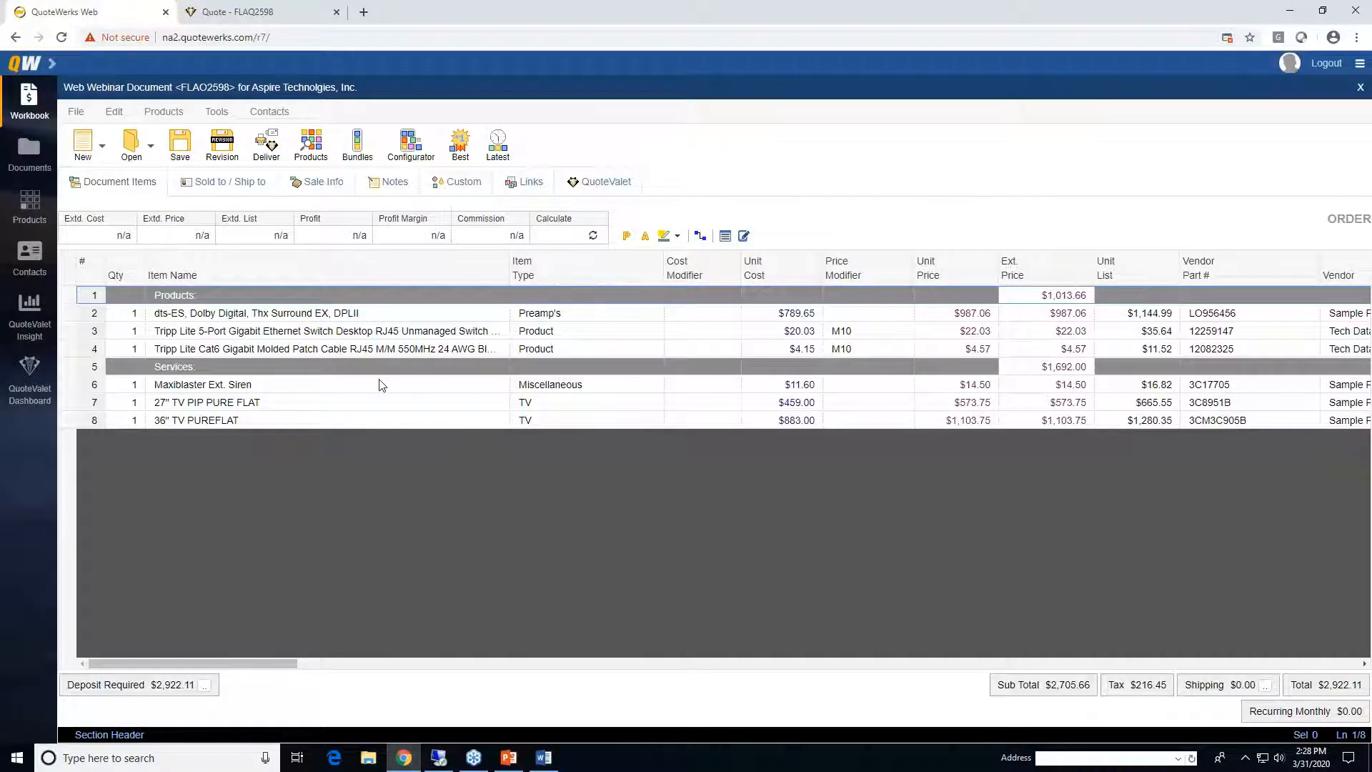
pyautogui.click(29, 368)
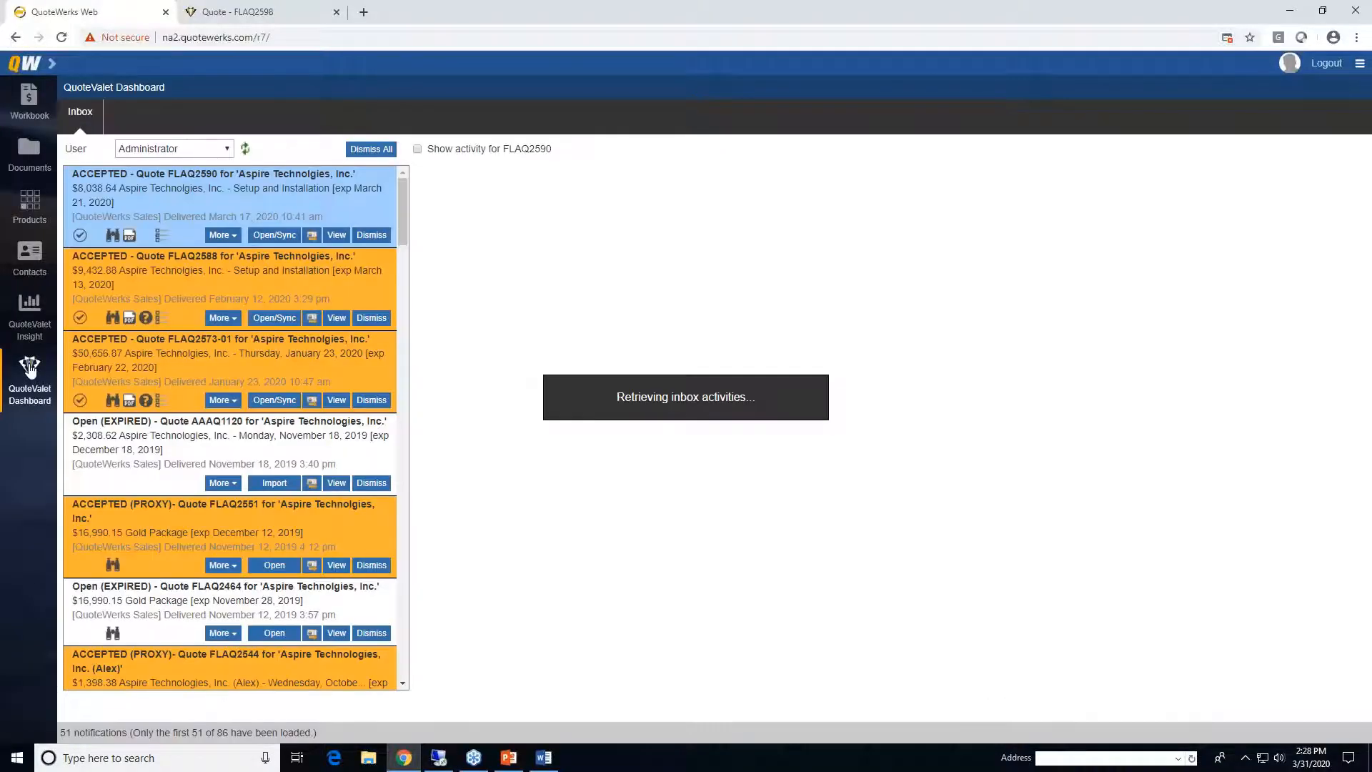
pyautogui.click(418, 150)
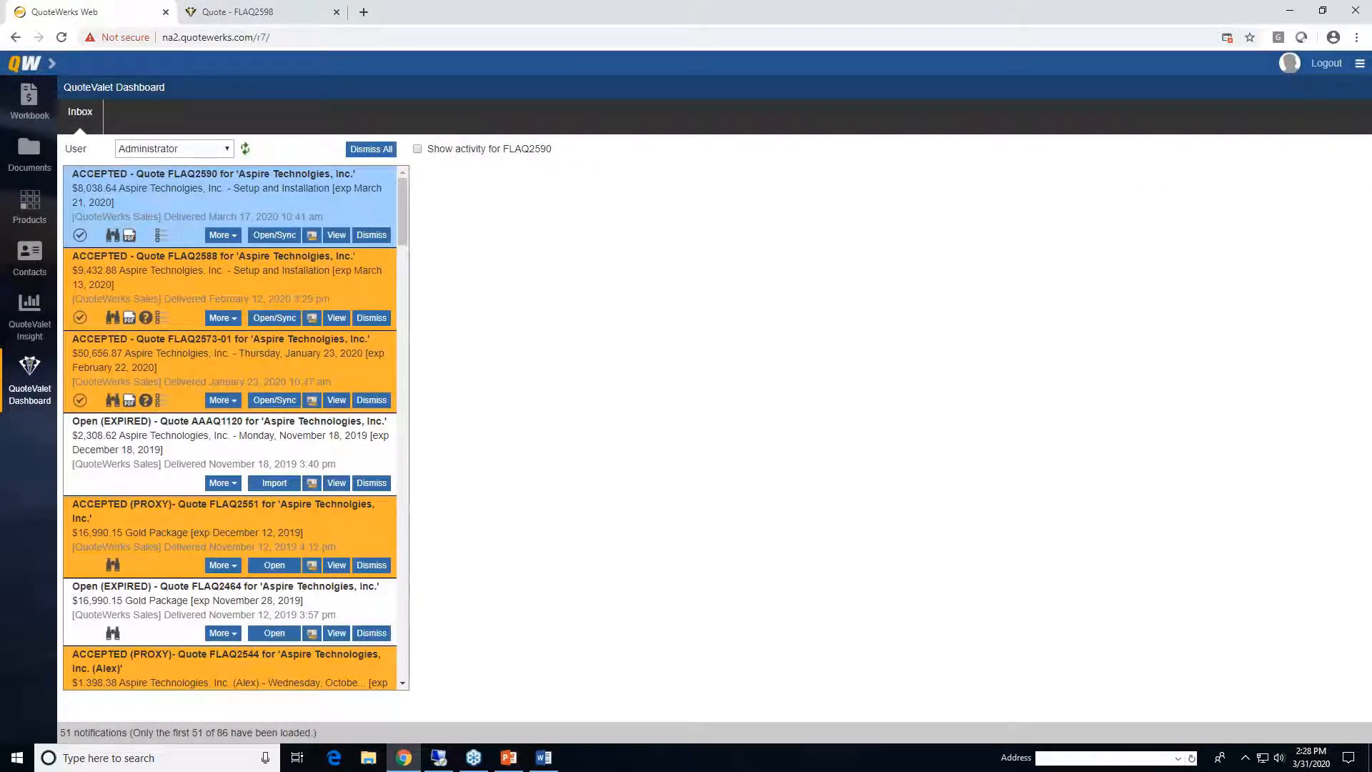
pyautogui.click(417, 150)
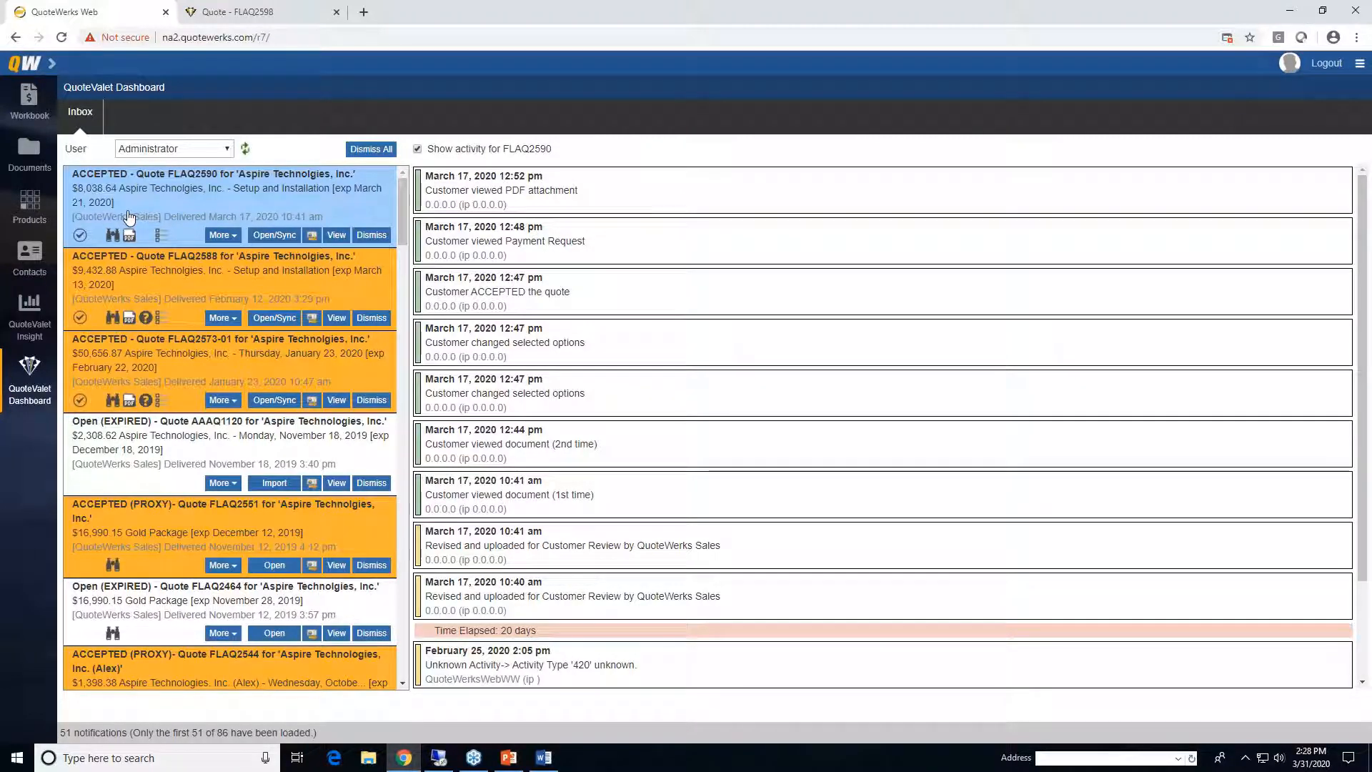
pyautogui.click(150, 202)
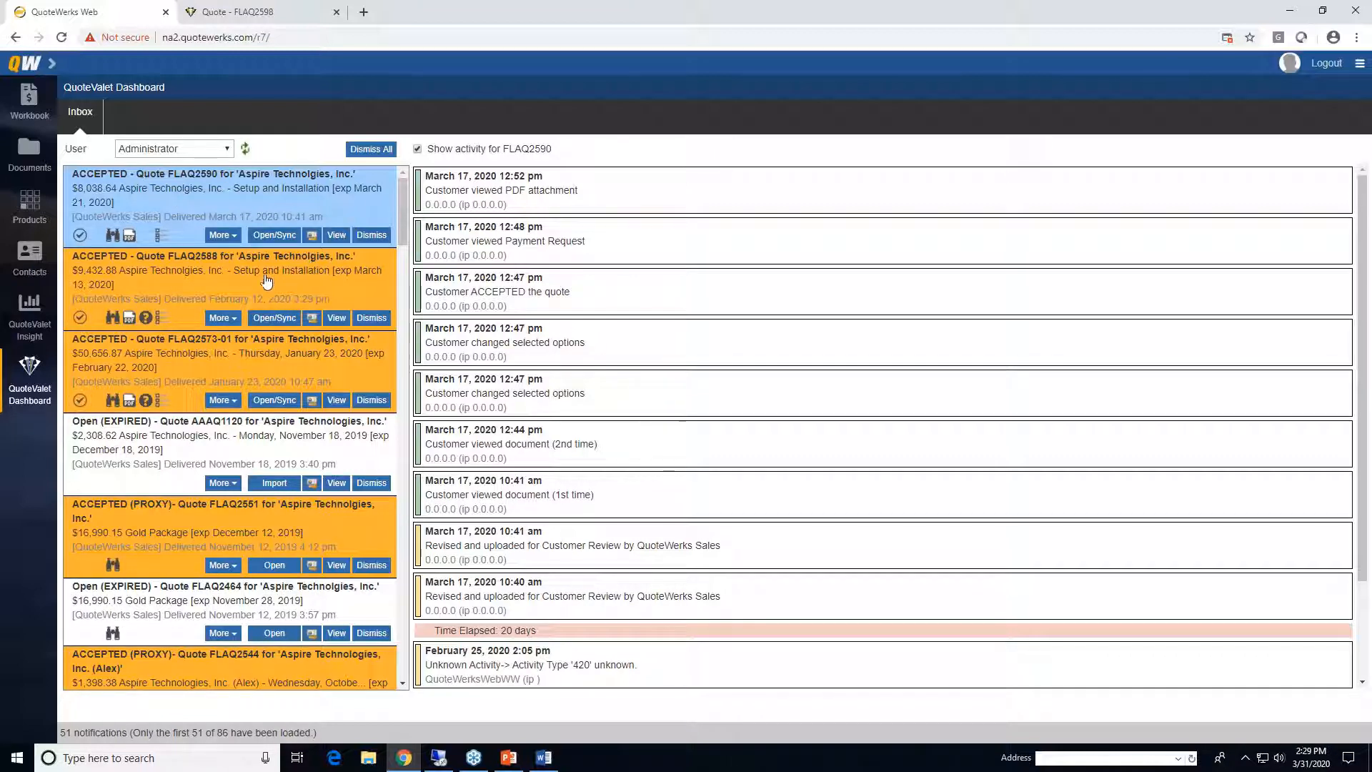
pyautogui.click(379, 241)
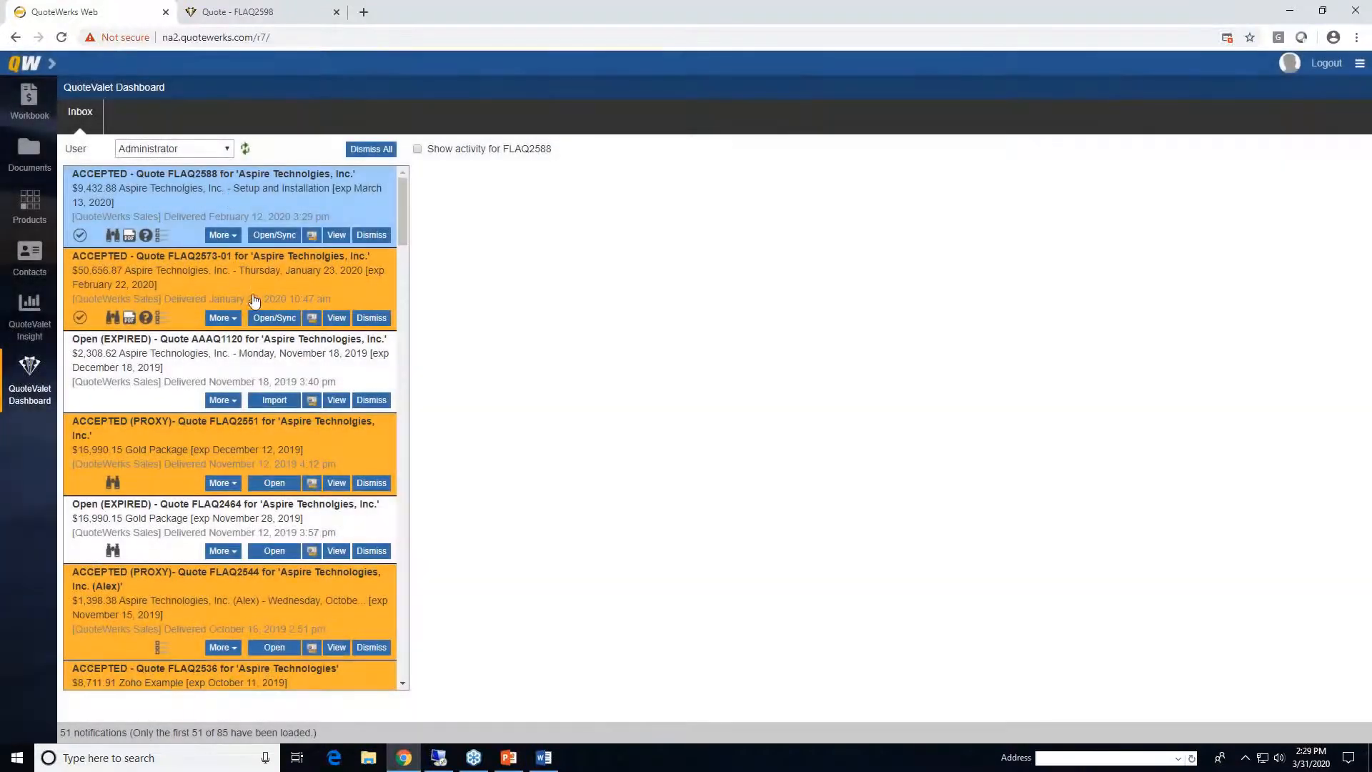
# - Dismiss the expired AAAQ1120 notification from the QuoteValet inbox
pyautogui.click(161, 285)
pyautogui.click(148, 357)
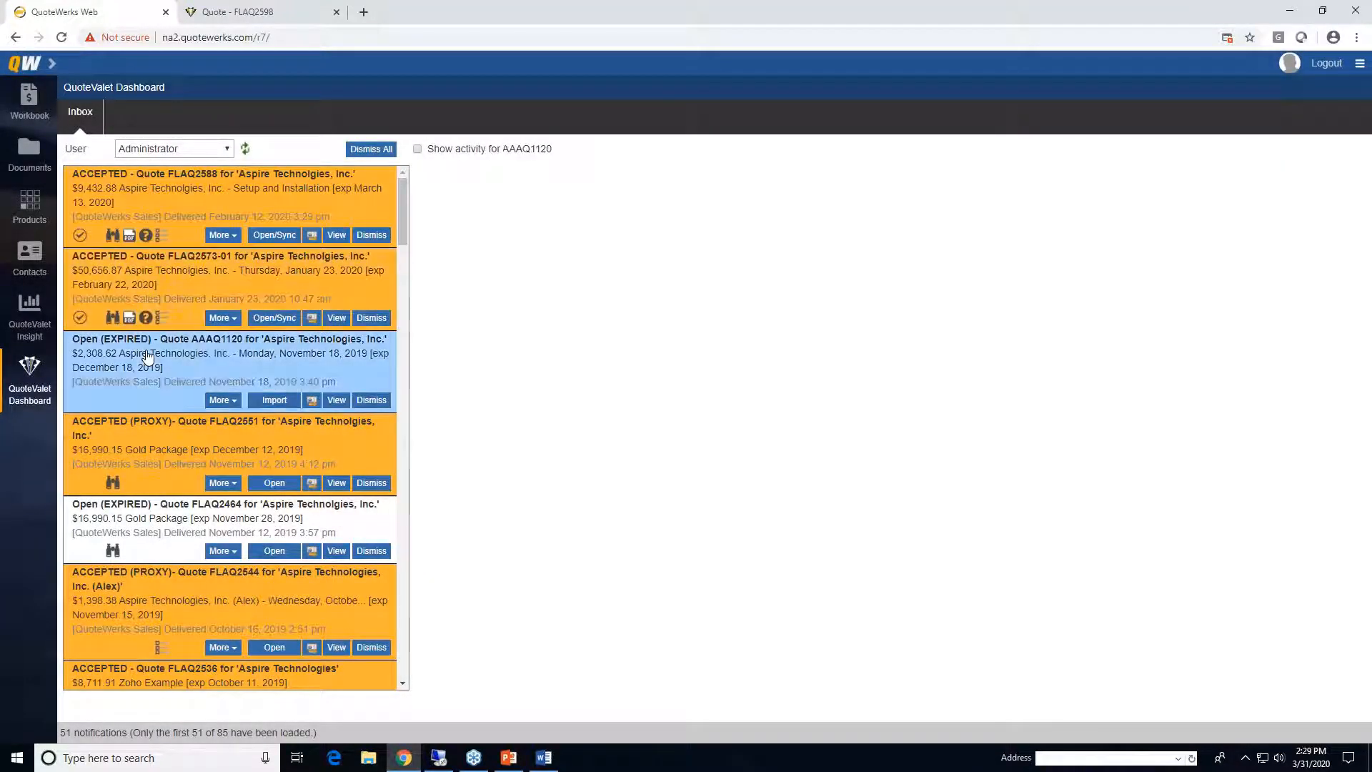
pyautogui.click(370, 404)
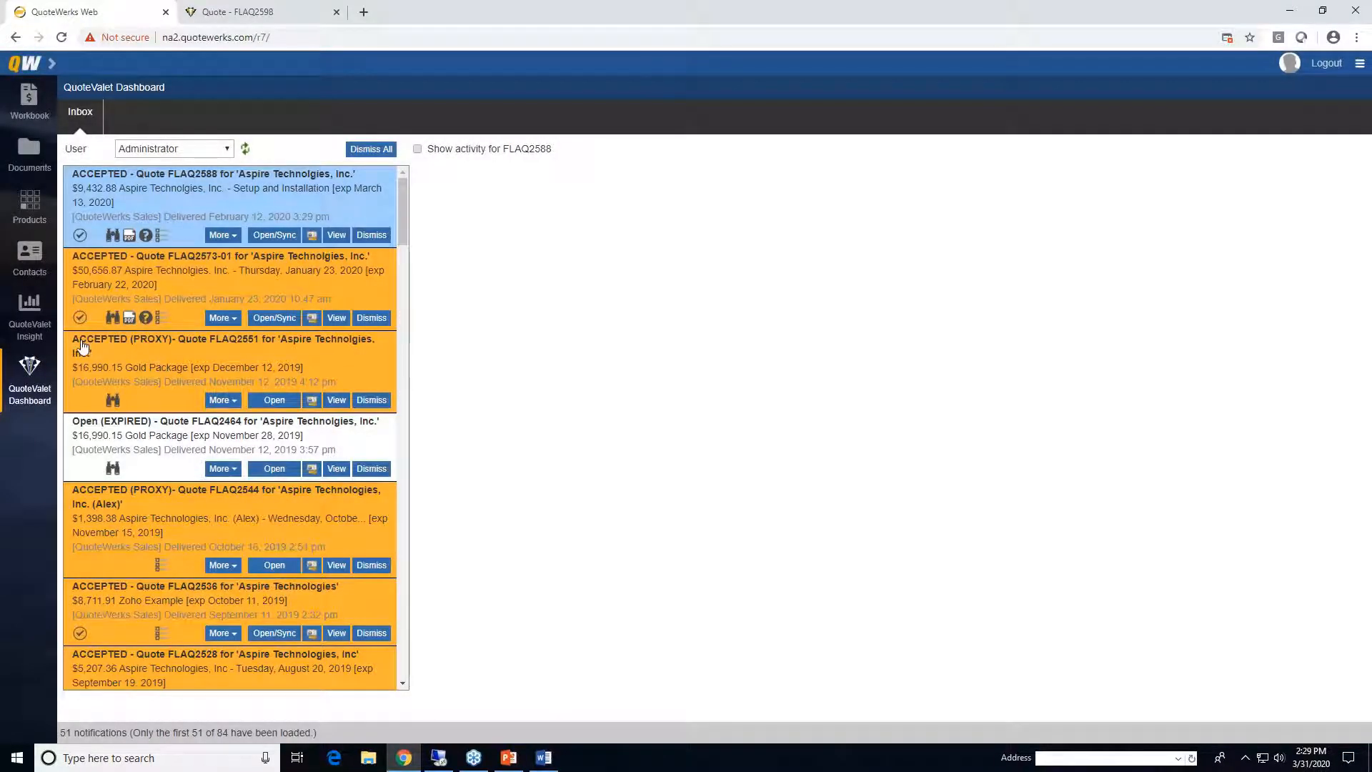
# - Keep the Administrator inbox selected and go back to the FLAO2598 workbook
pyautogui.click(227, 150)
pyautogui.click(228, 152)
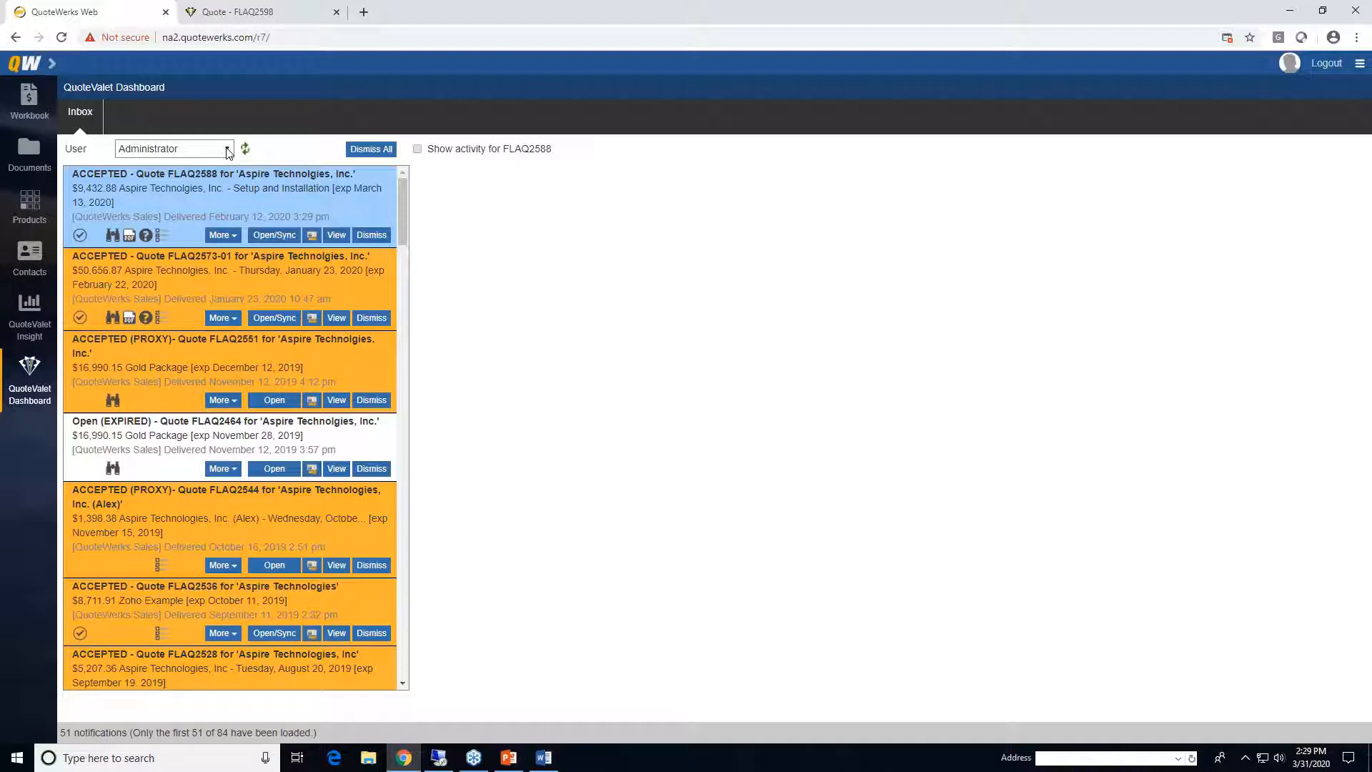
pyautogui.click(28, 101)
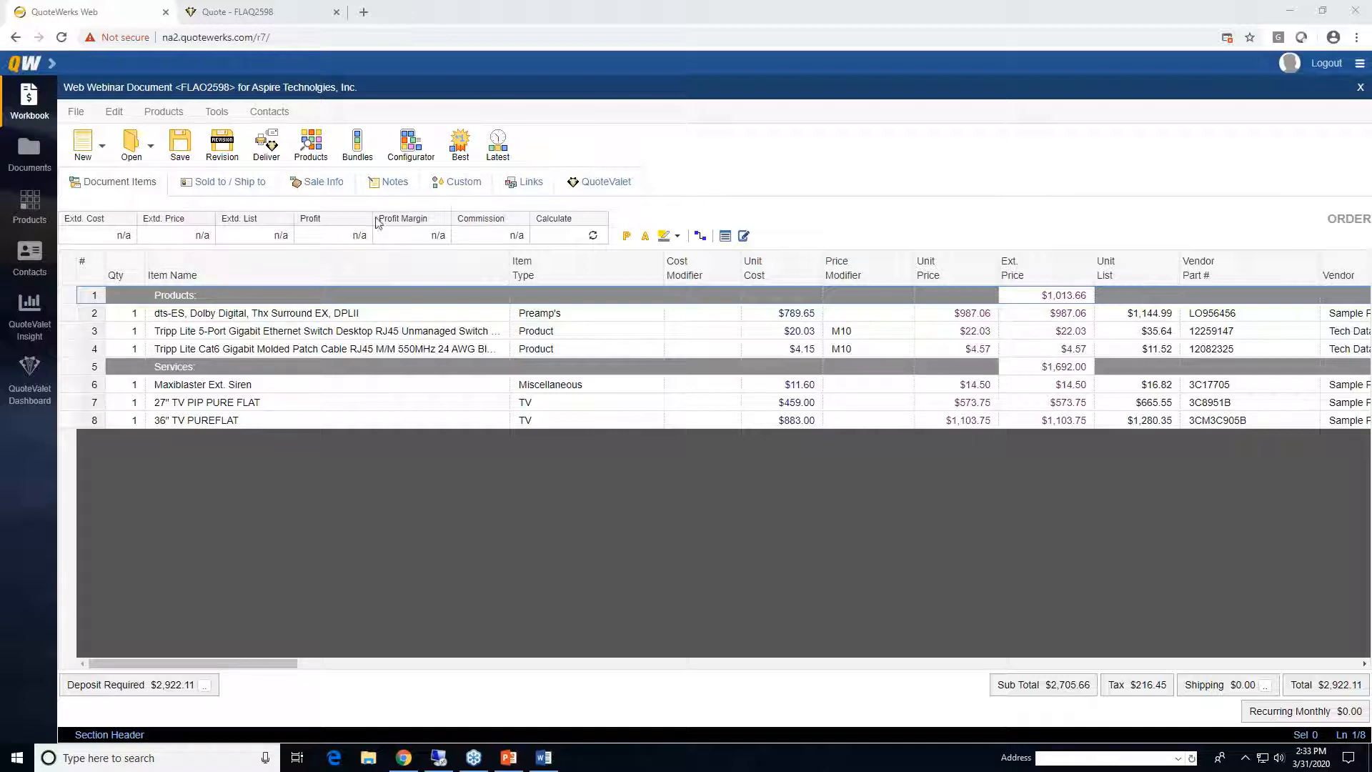
# - Bring up Paste Special from the Edit menu, then cancel it without pasting anything
pyautogui.click(116, 113)
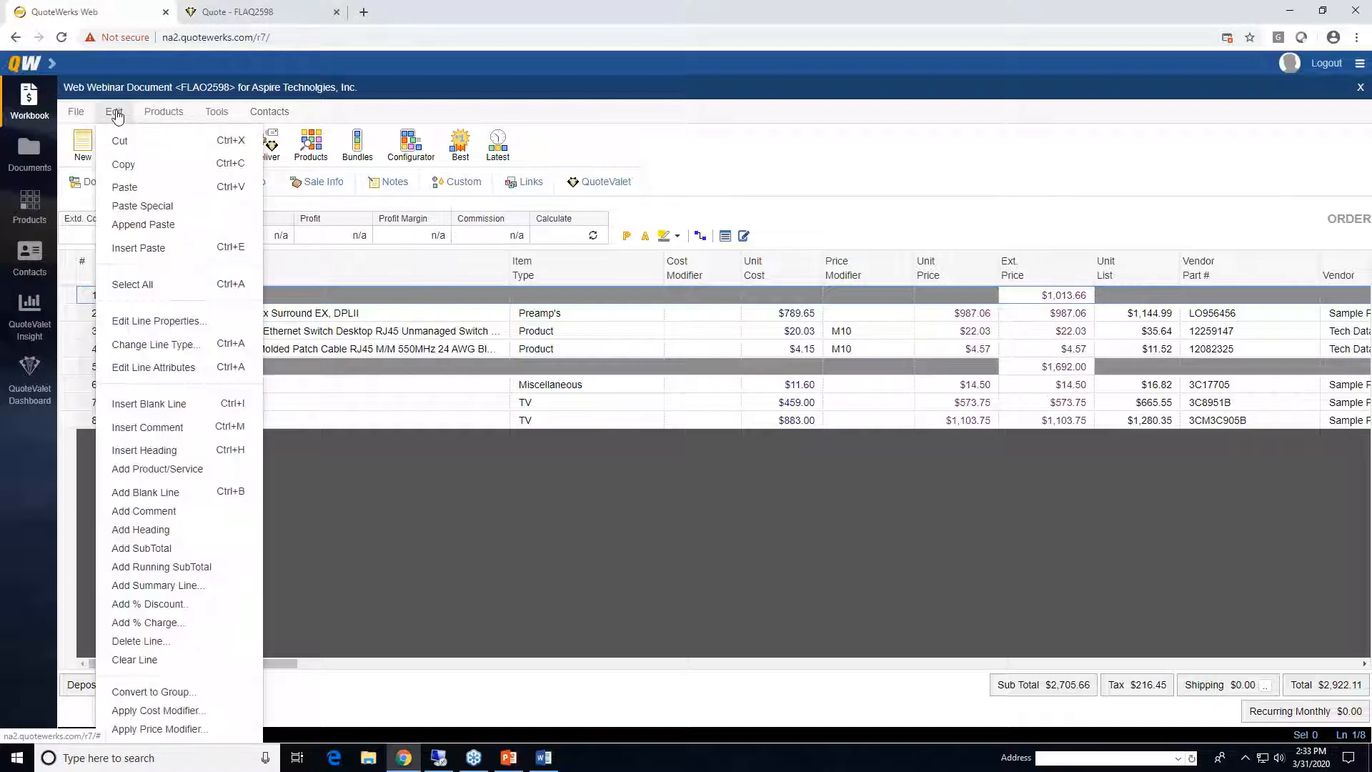
pyautogui.click(201, 211)
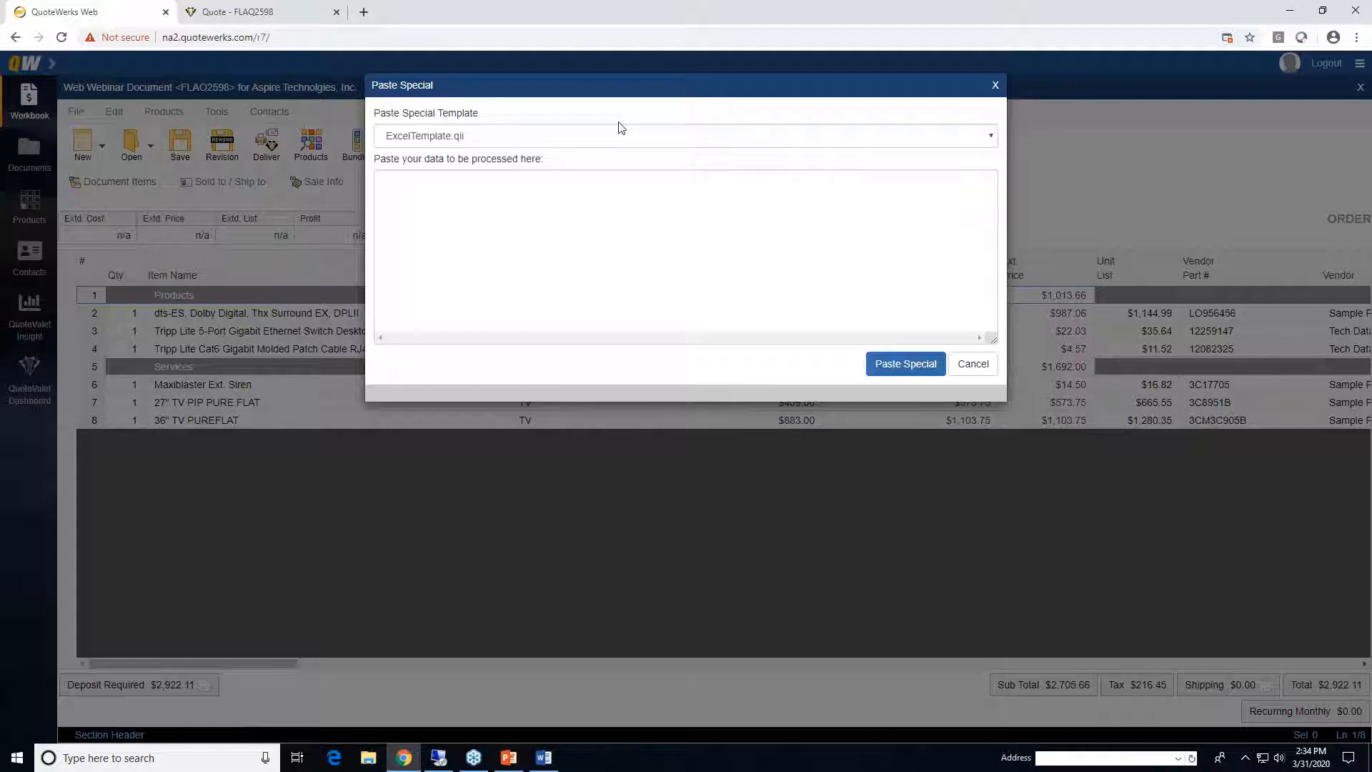
pyautogui.click(974, 364)
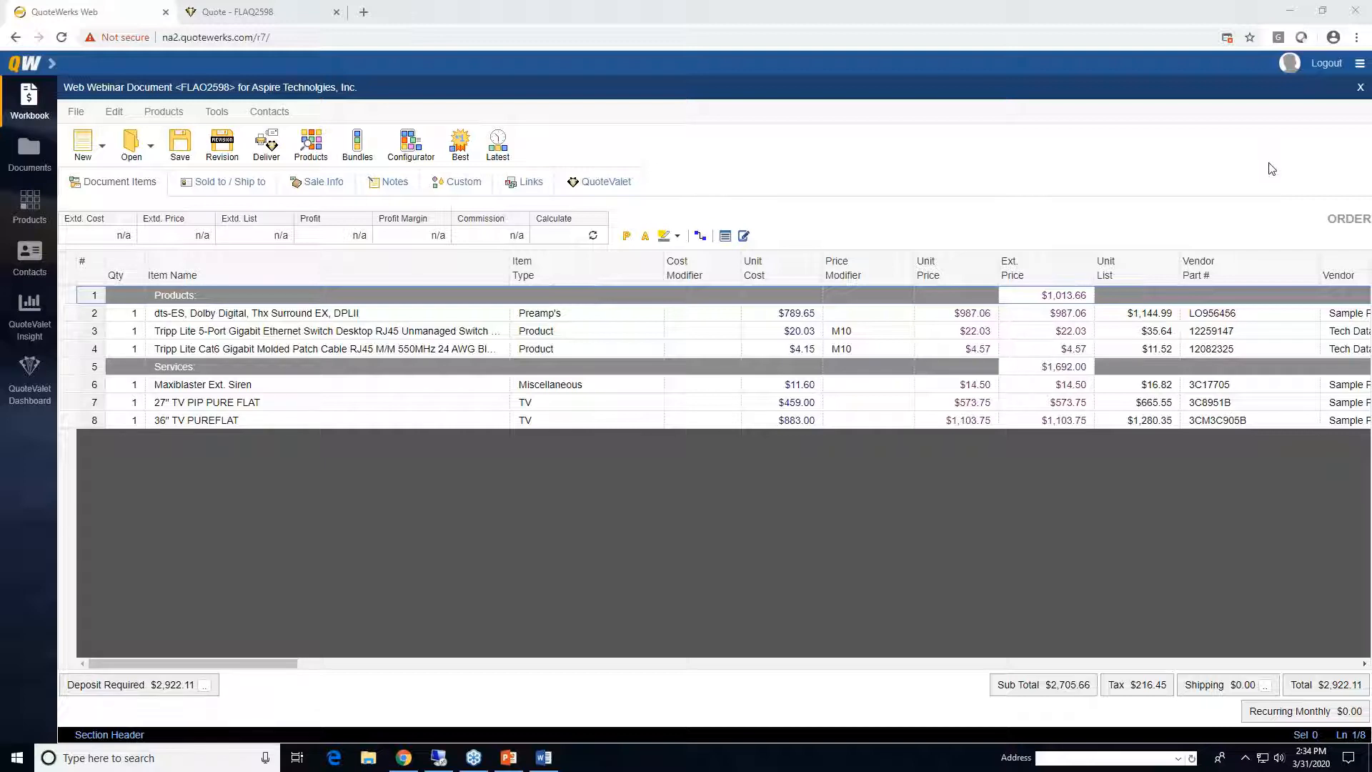
pyautogui.click(1361, 64)
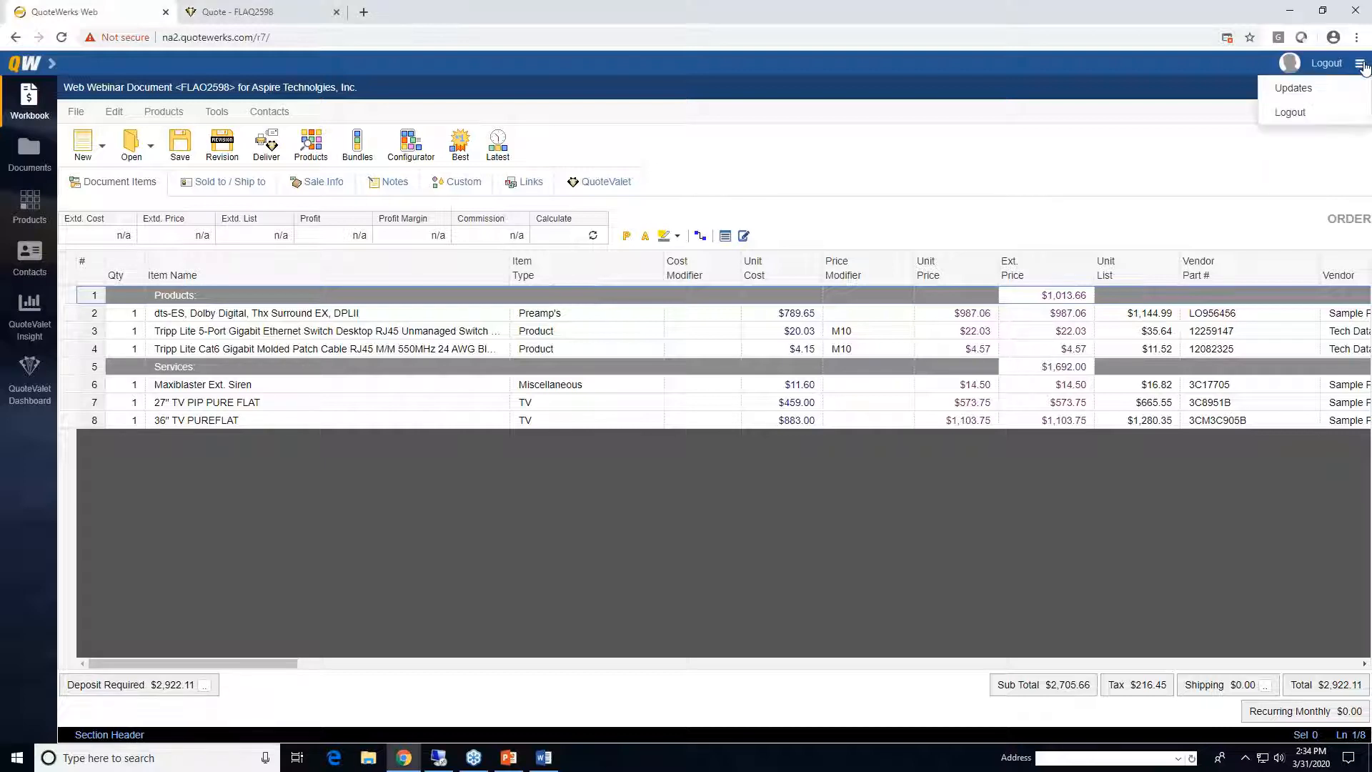
pyautogui.click(1320, 95)
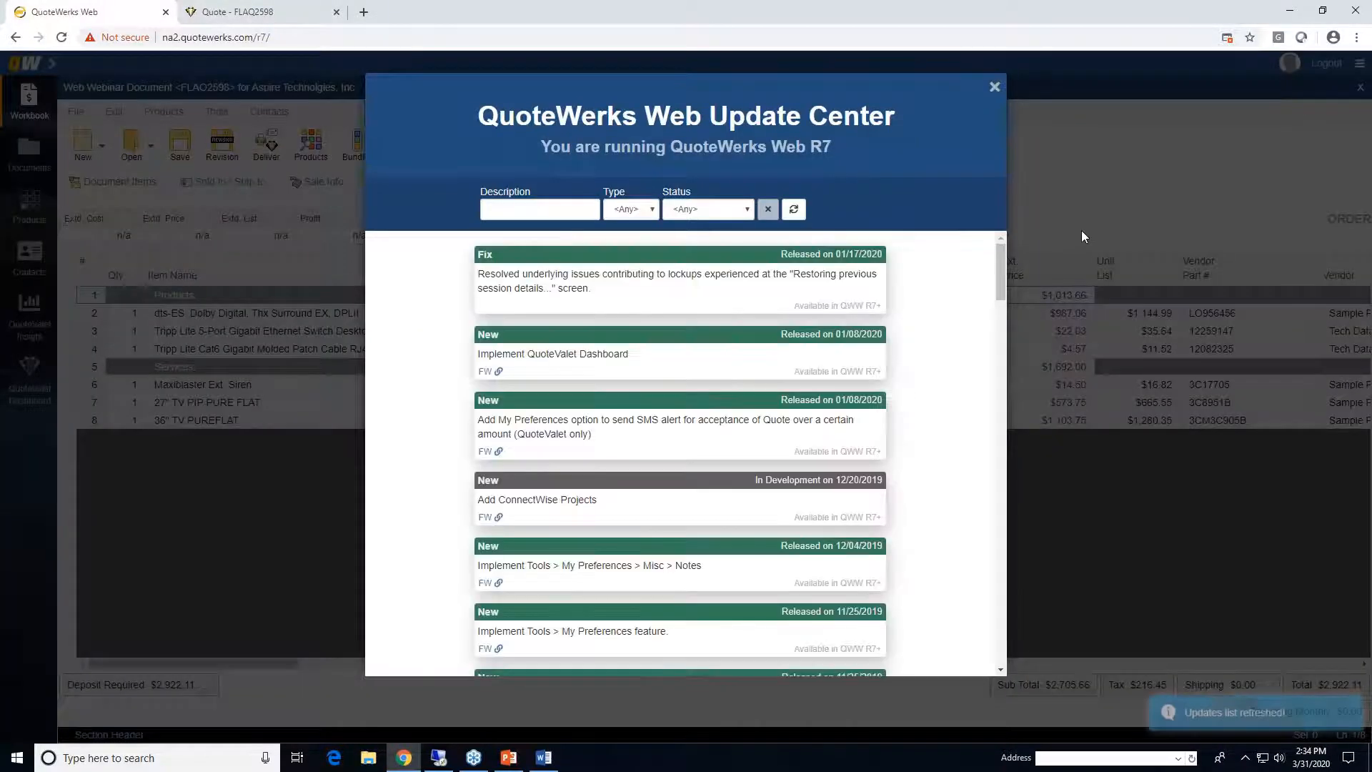
pyautogui.moveTo(1001, 263); pyautogui.dragTo(1002, 263)
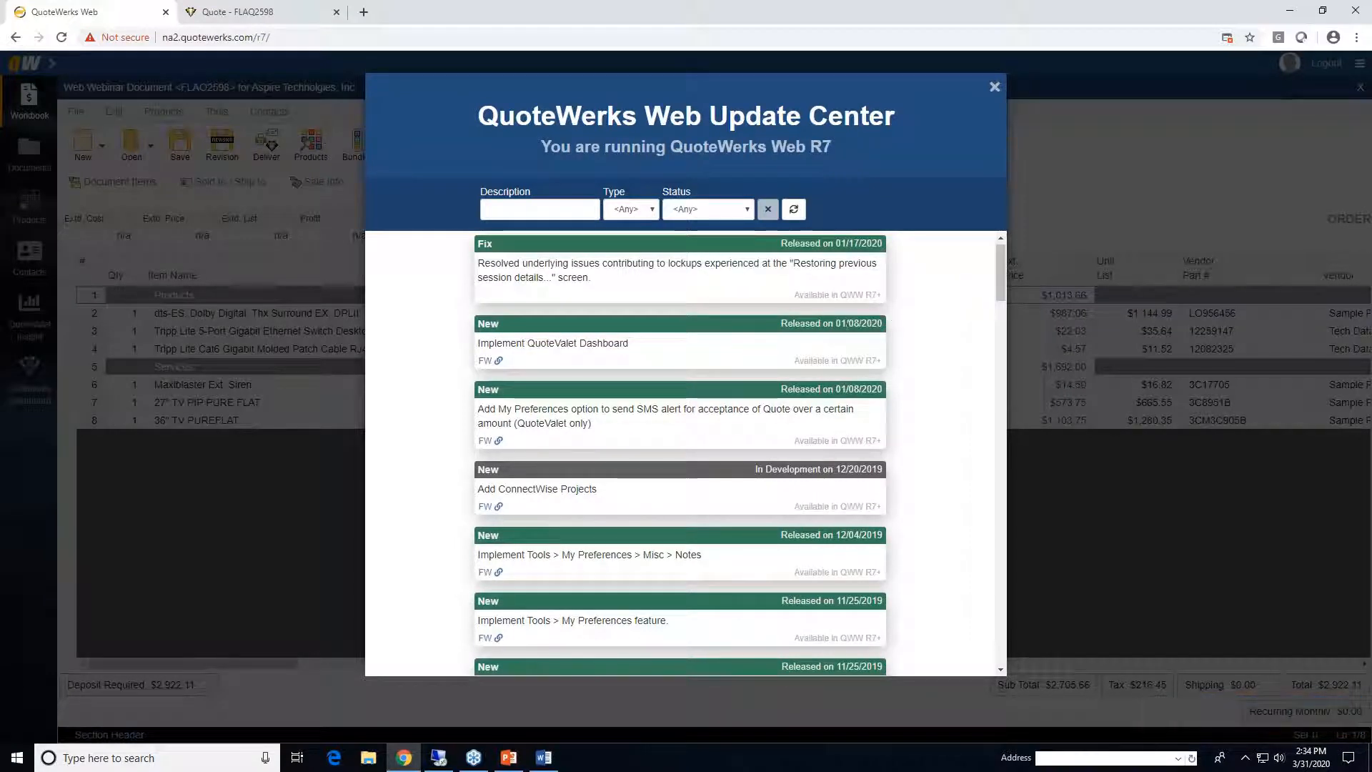
pyautogui.scroll(-1, 904, 331)
pyautogui.scroll(1, 896, 306)
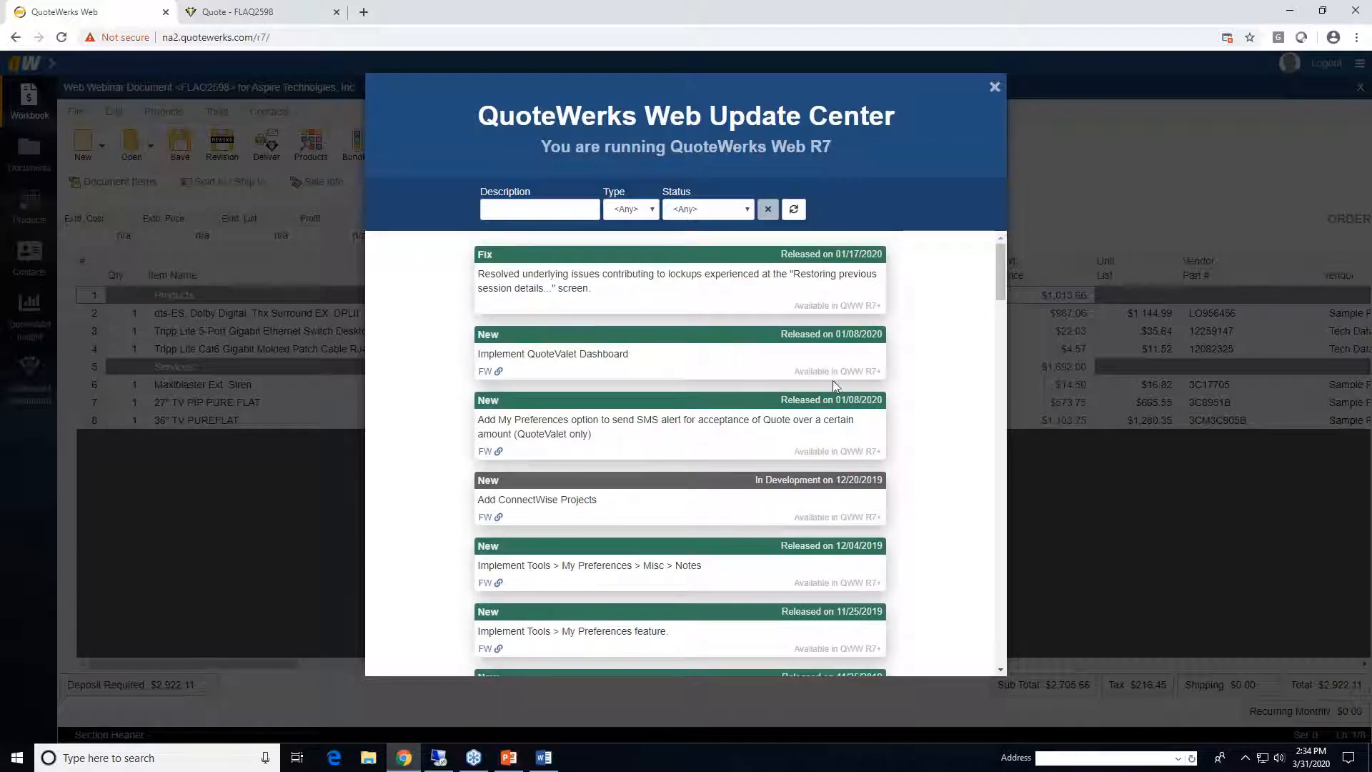
pyautogui.scroll(-5, 904, 329)
pyautogui.scroll(-9, 913, 337)
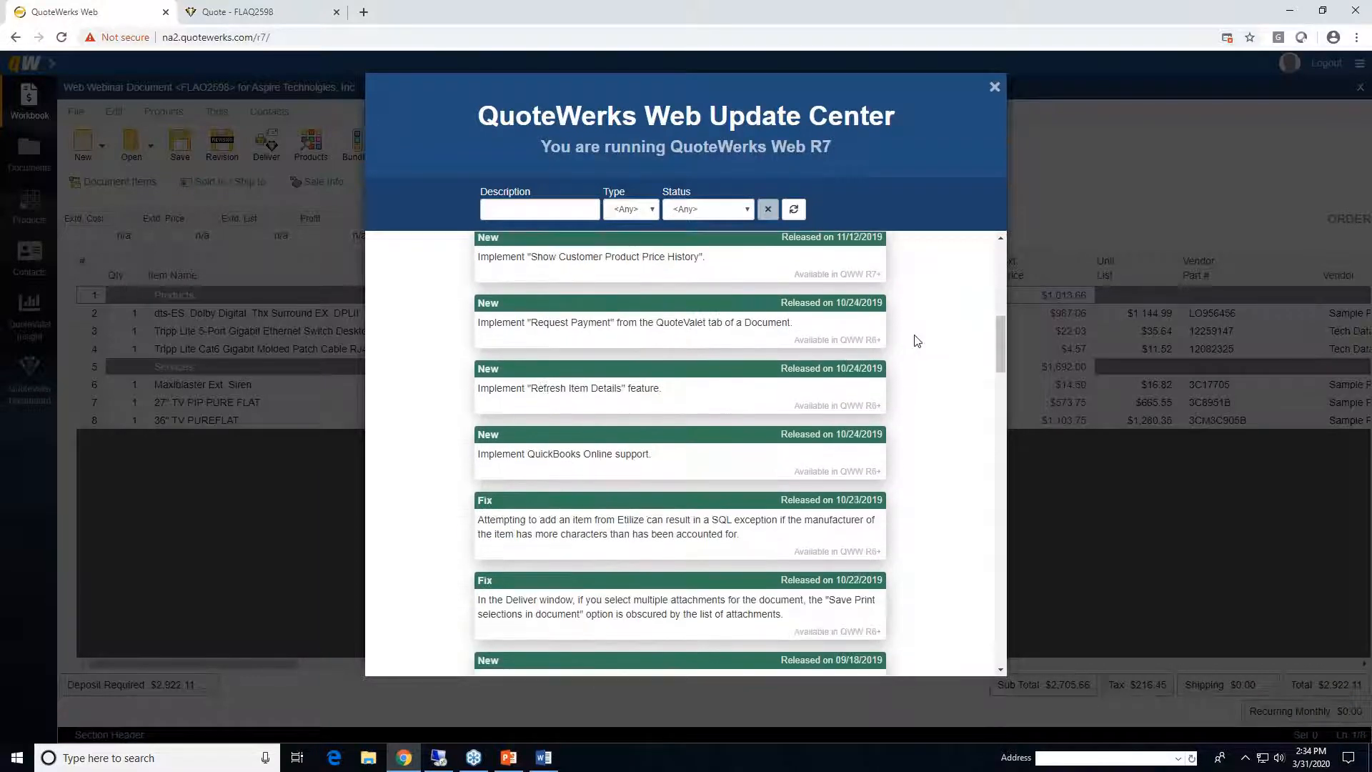
pyautogui.scroll(14, 915, 340)
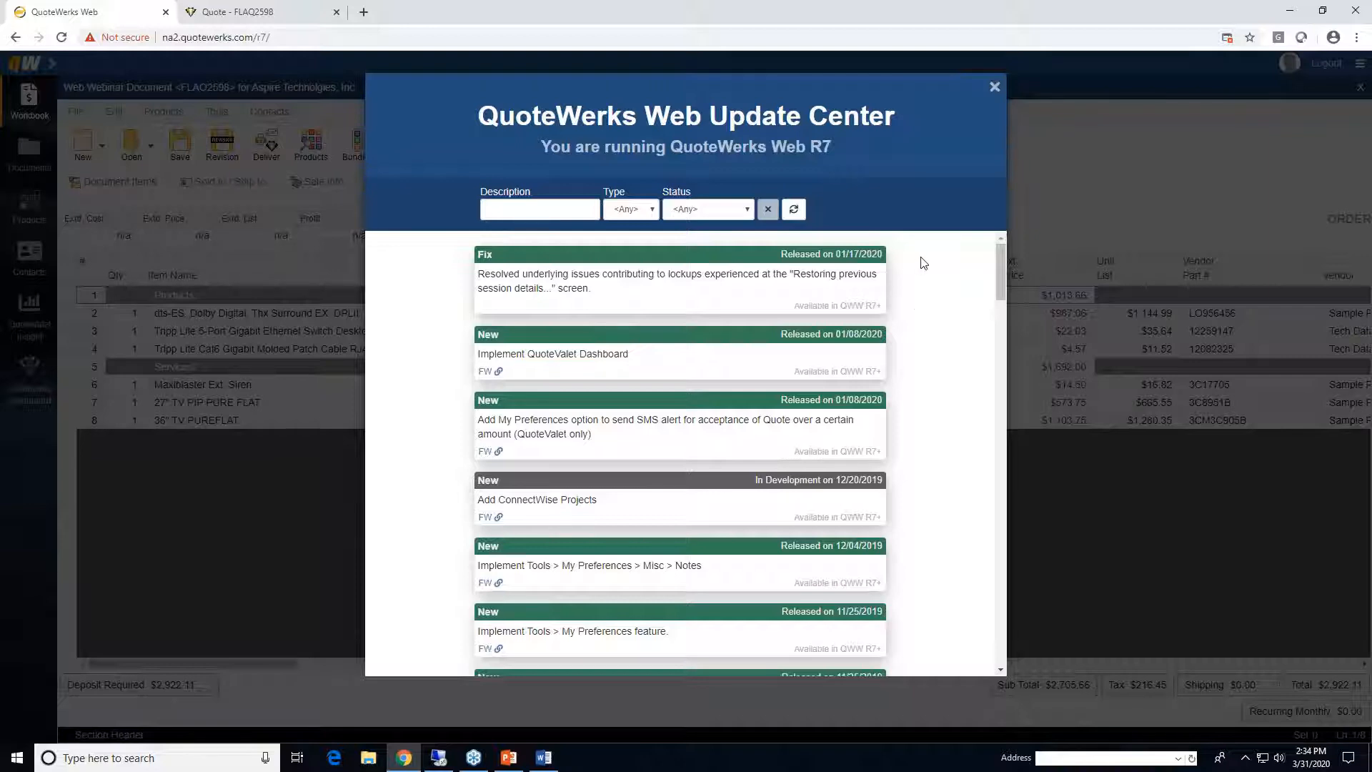
pyautogui.click(995, 88)
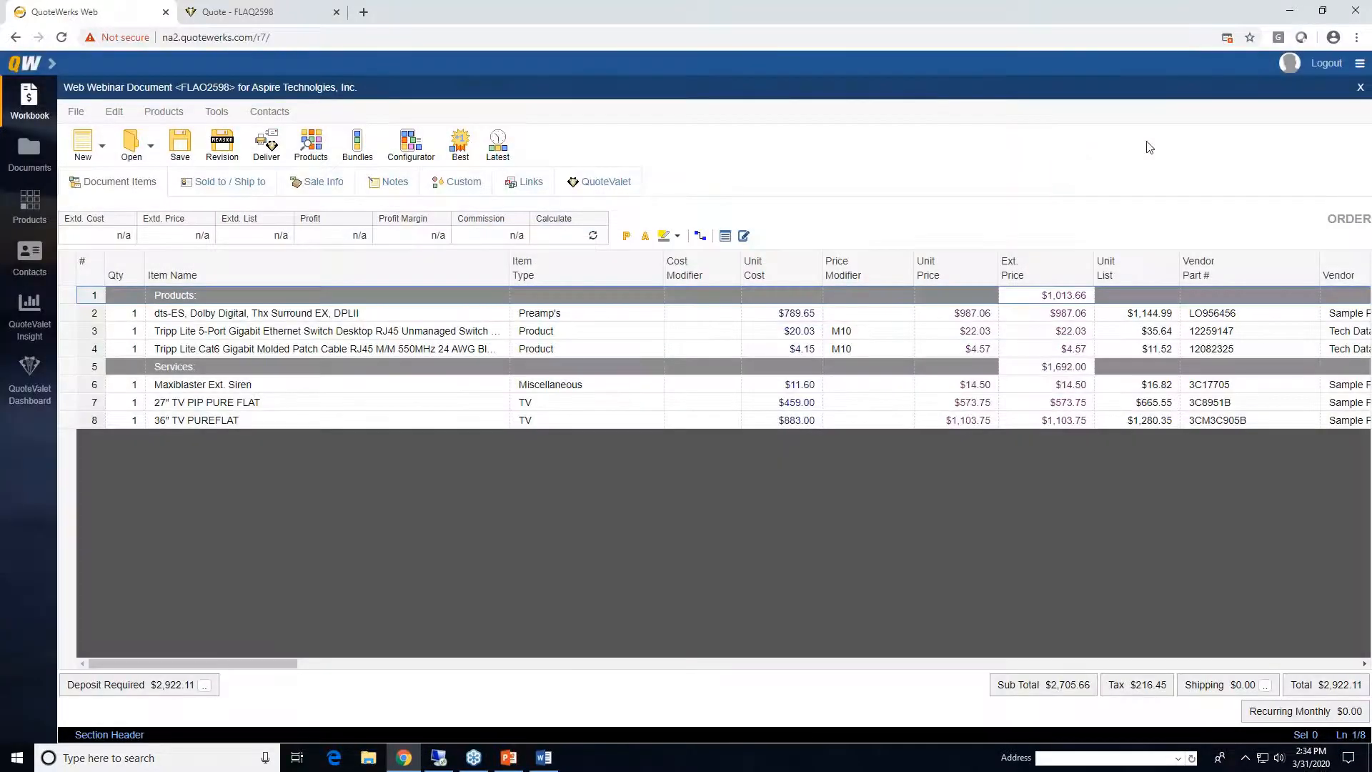
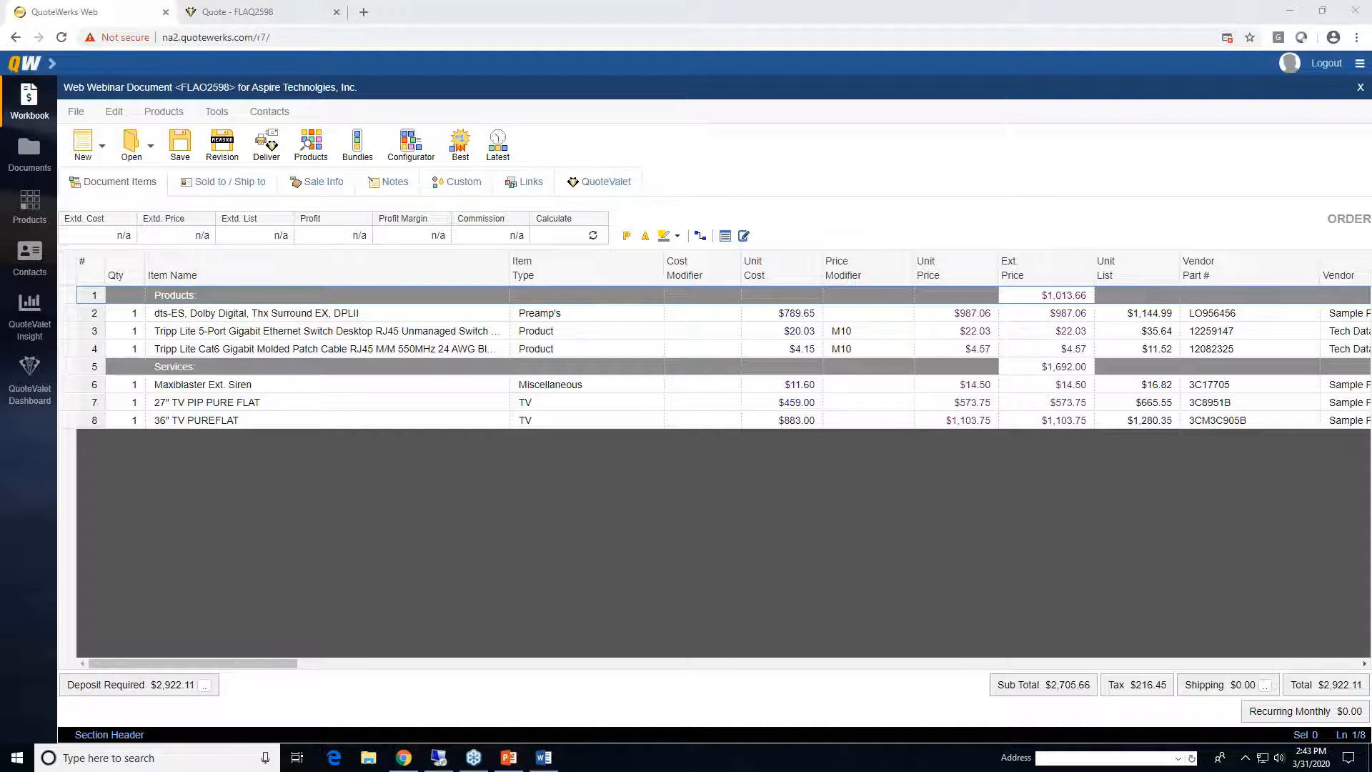
pyautogui.rightClick(63, 315)
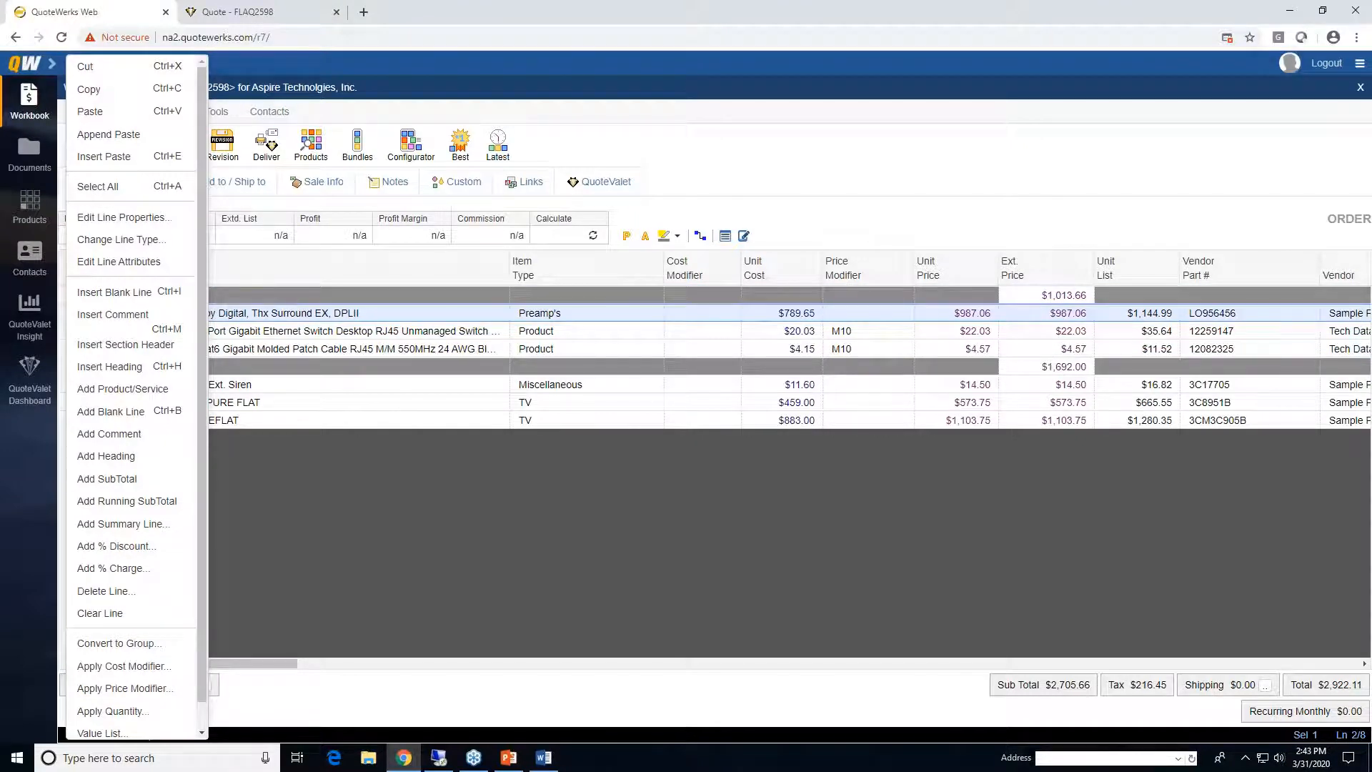
pyautogui.scroll(-1, 170, 389)
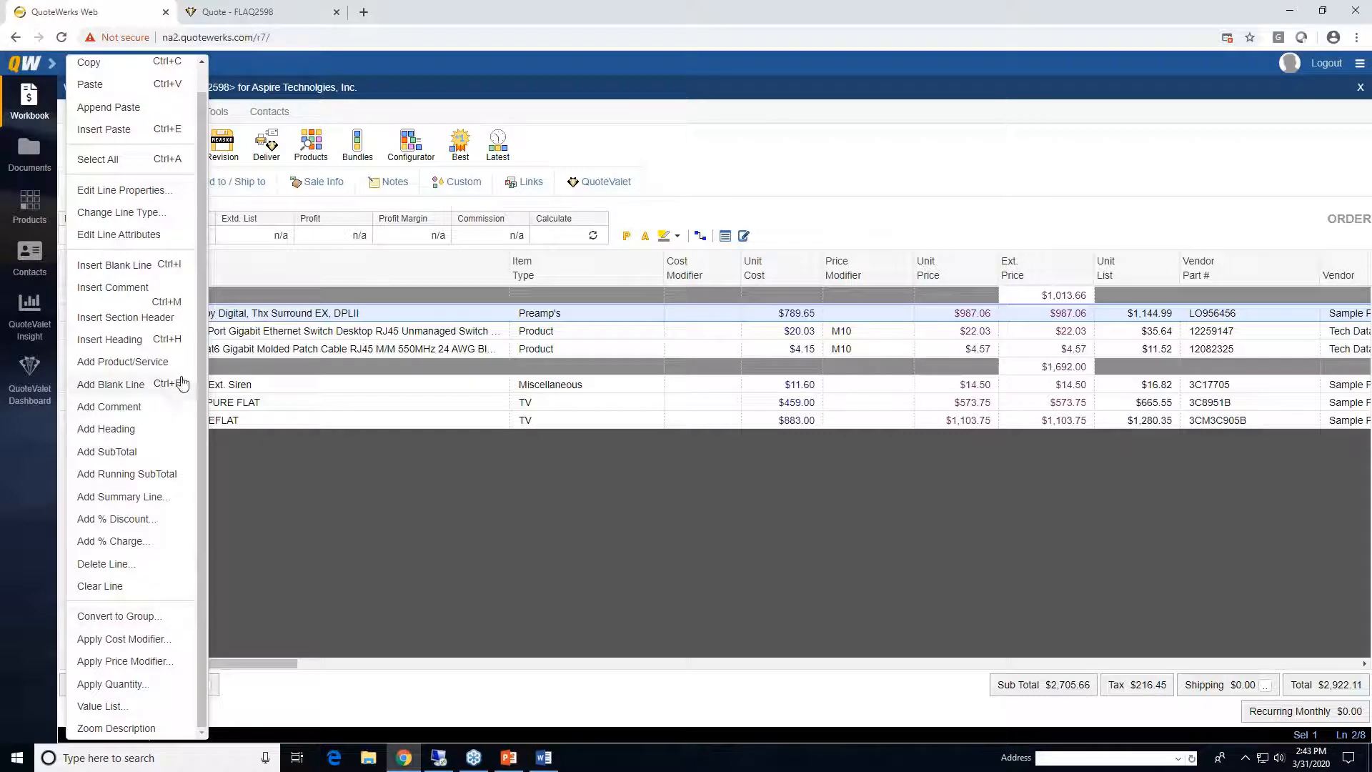
pyautogui.scroll(1, 167, 114)
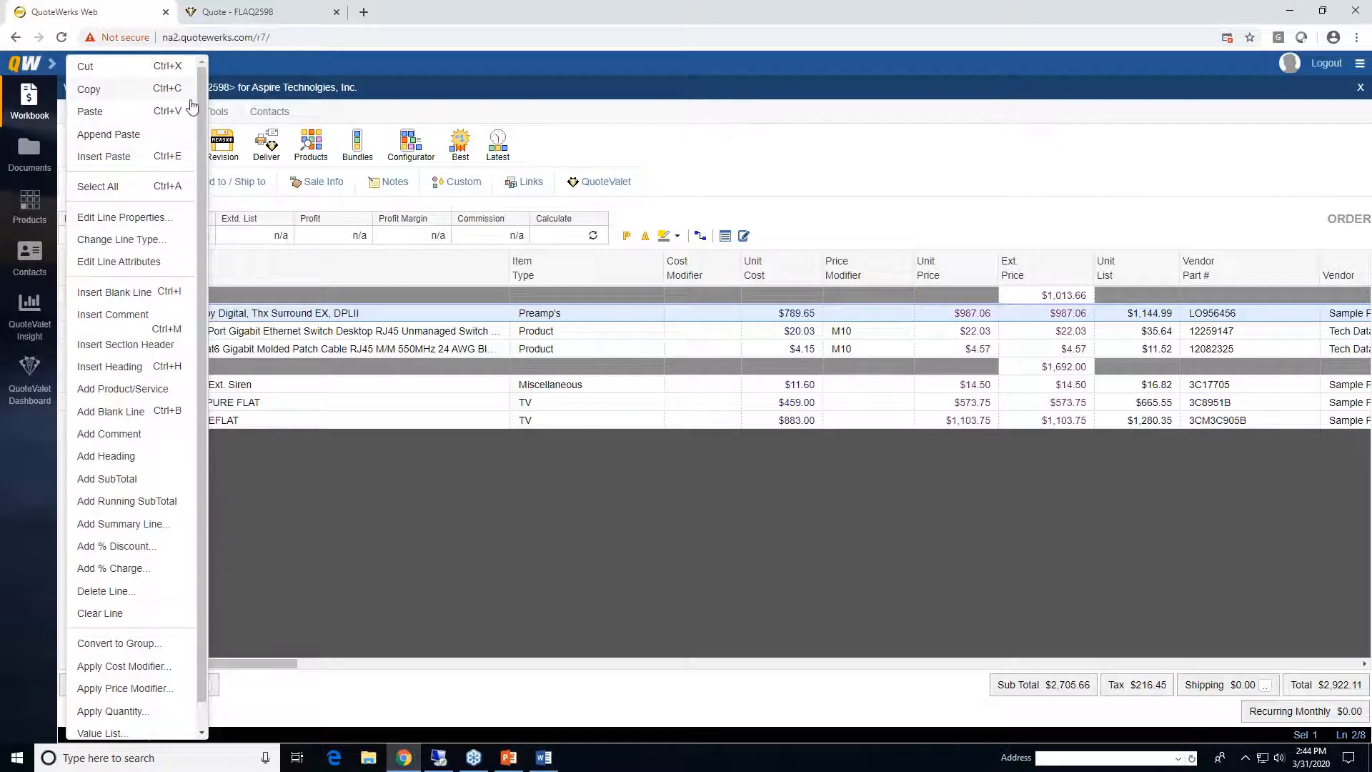
pyautogui.scroll(-1, 191, 383)
pyautogui.scroll(1, 181, 399)
pyautogui.click(479, 274)
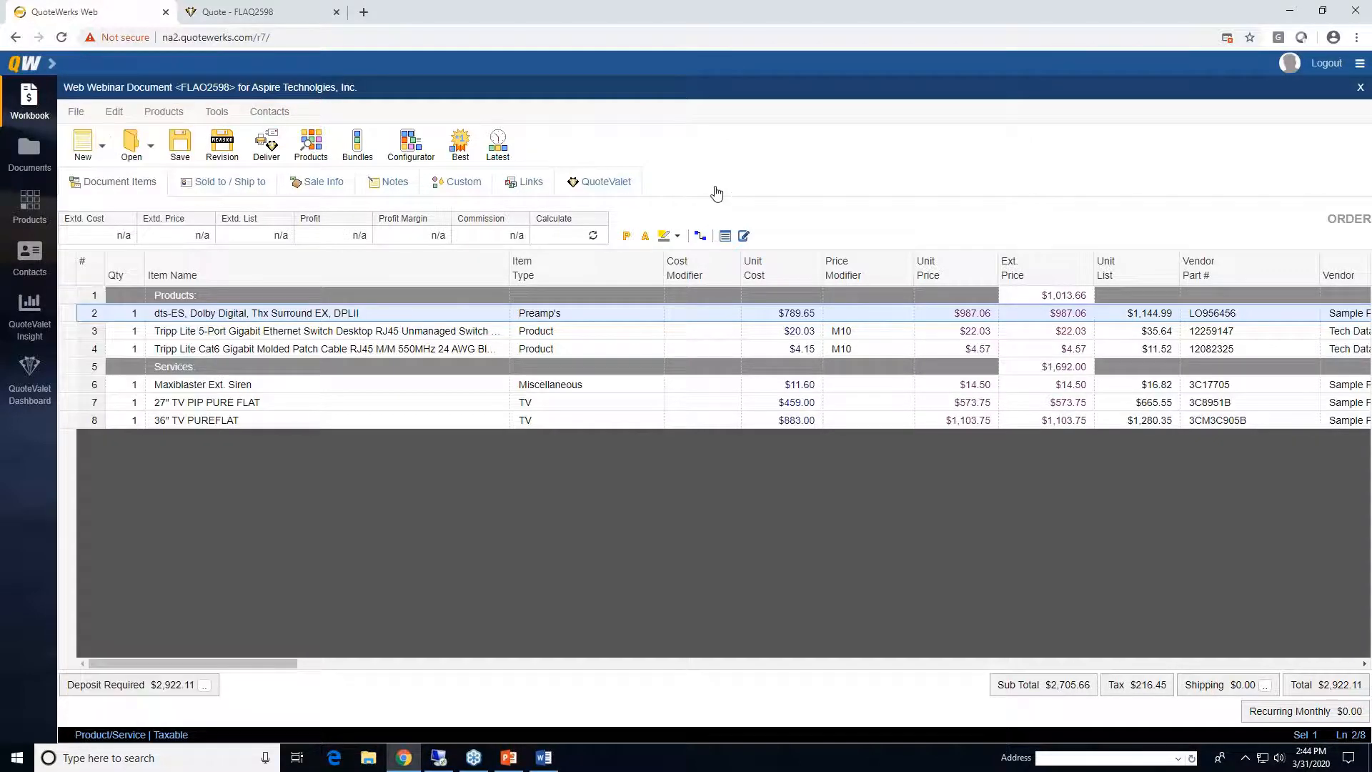